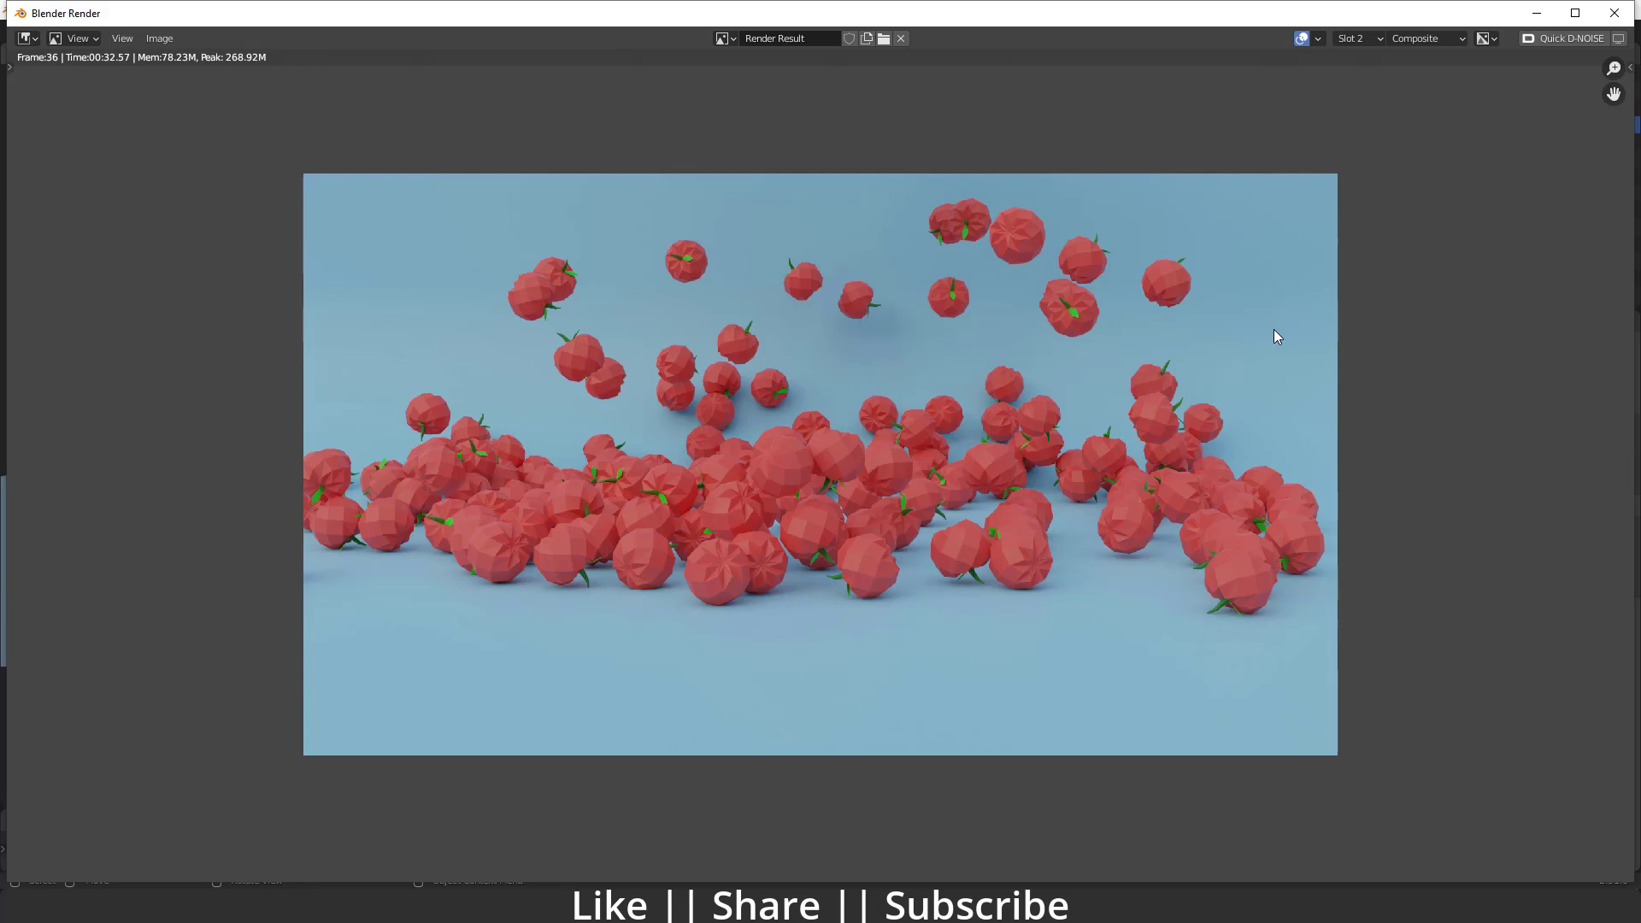
Minimize the render window and play the falling-apples animation from the first frame, stopping it after the apples have landed.
click(1536, 12)
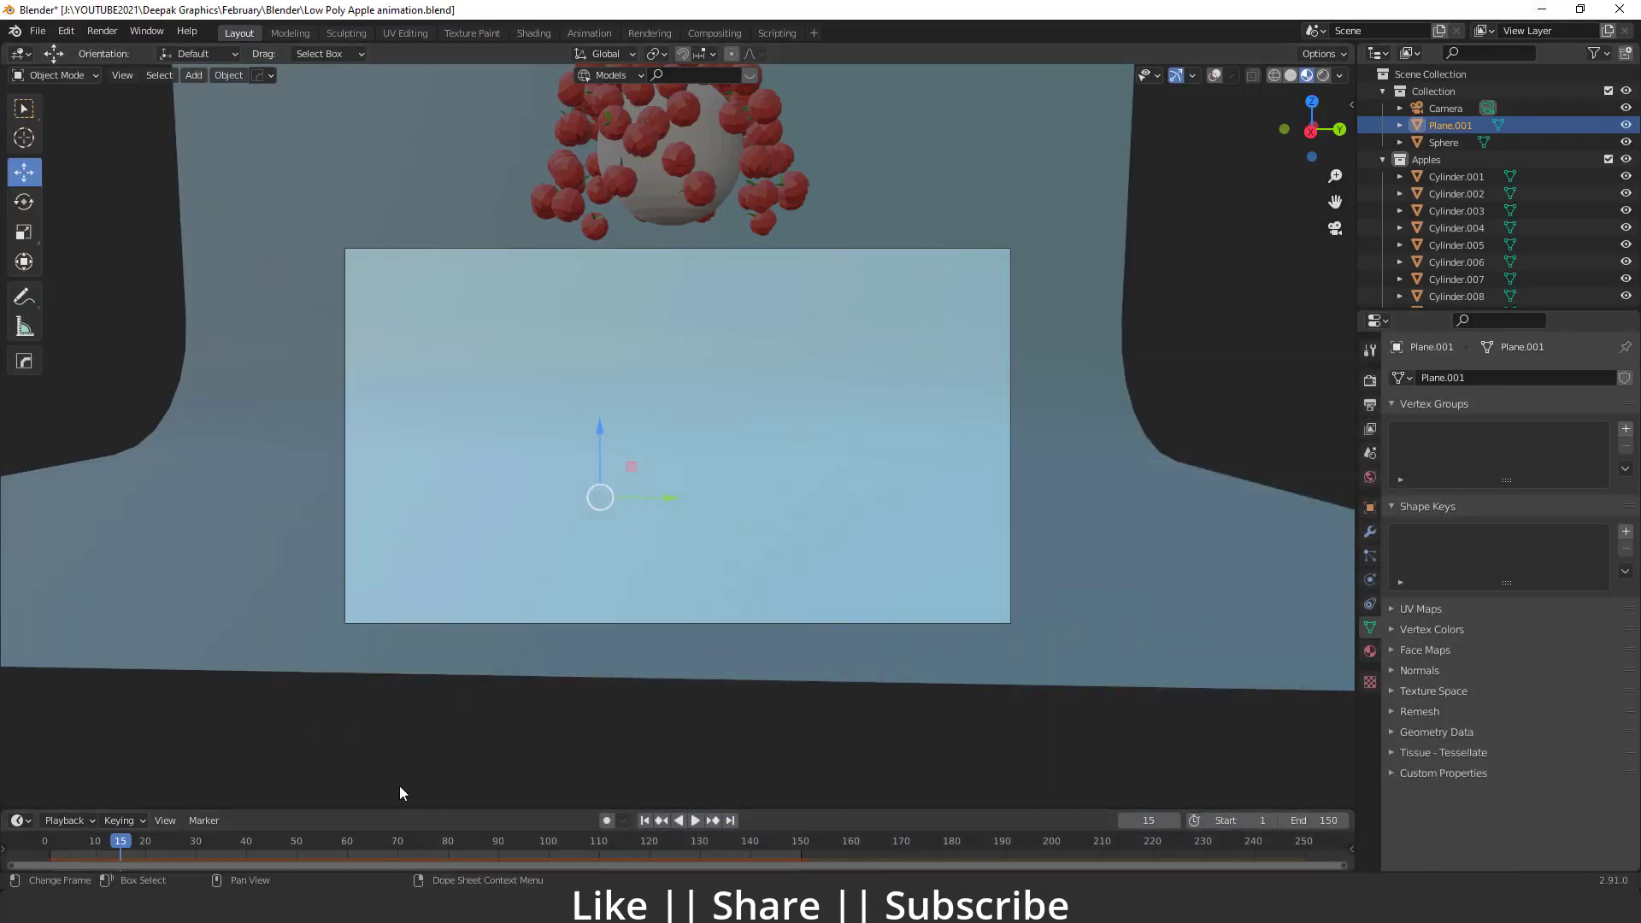
click(645, 820)
key(space)
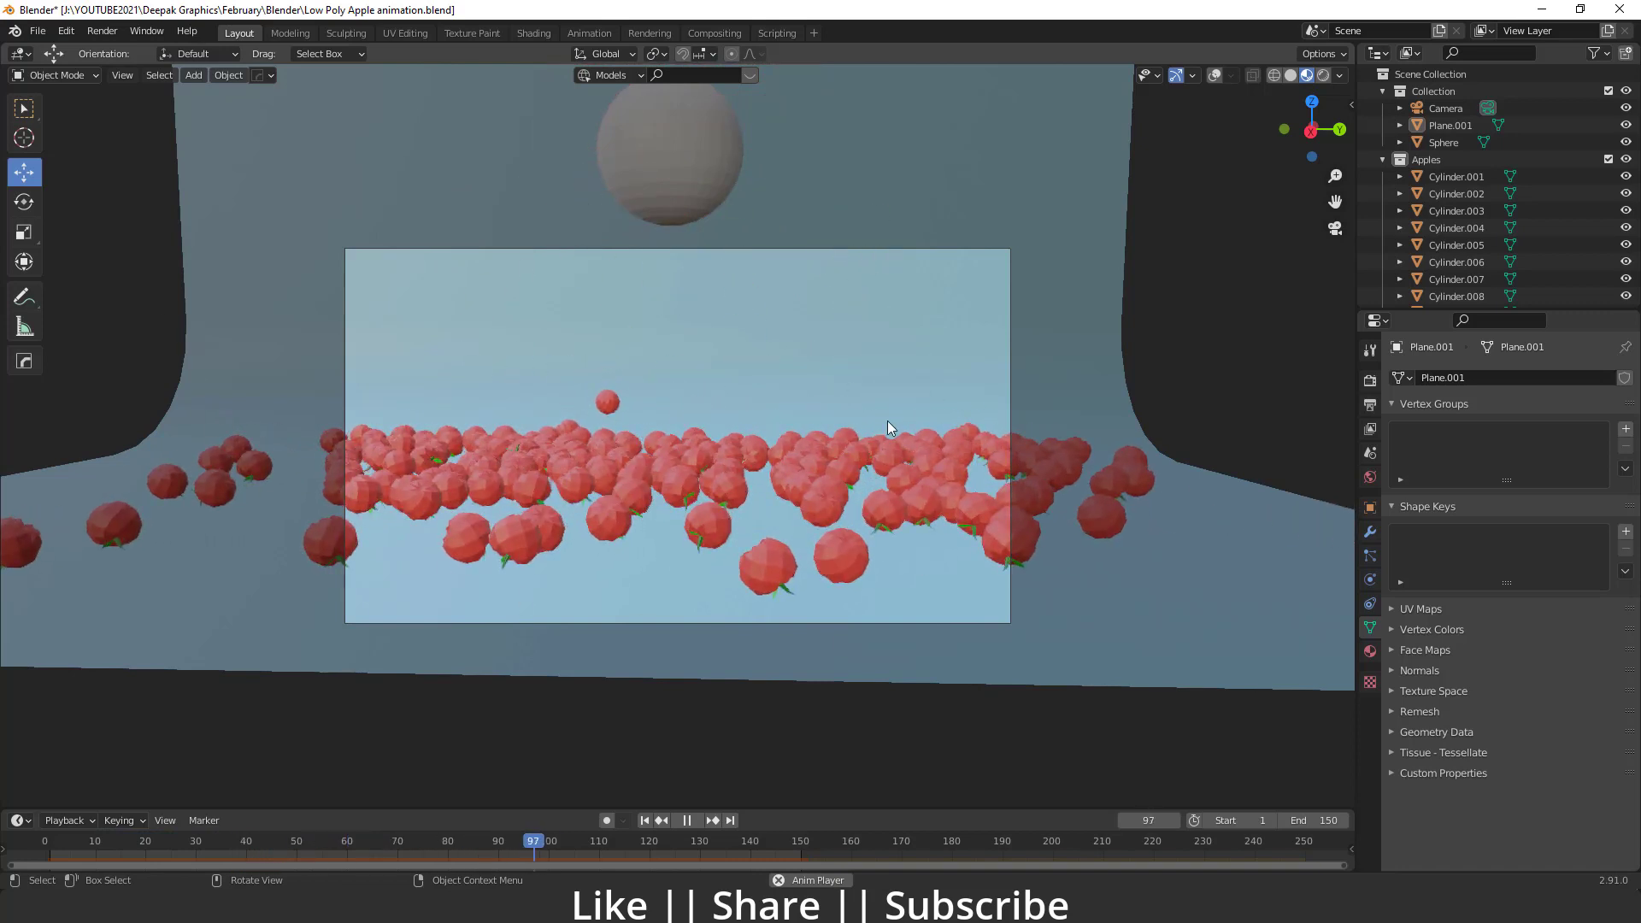
key(space)
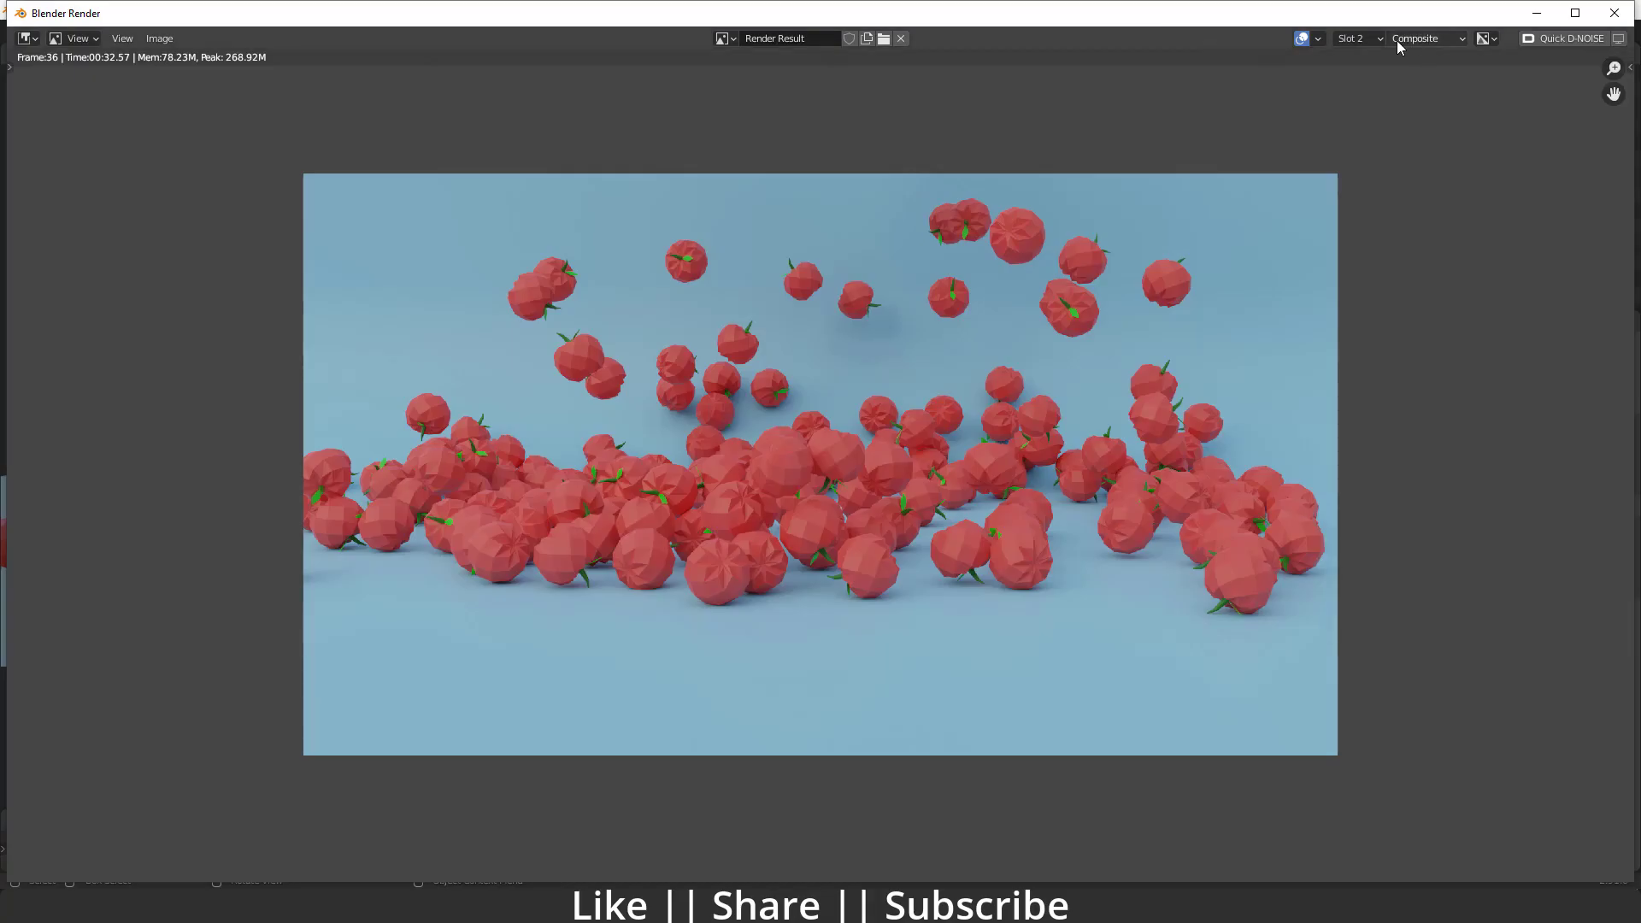
Compare the rendered frames stored in Slot 1 and Slot 2, and close the render window.
click(1375, 39)
click(1357, 203)
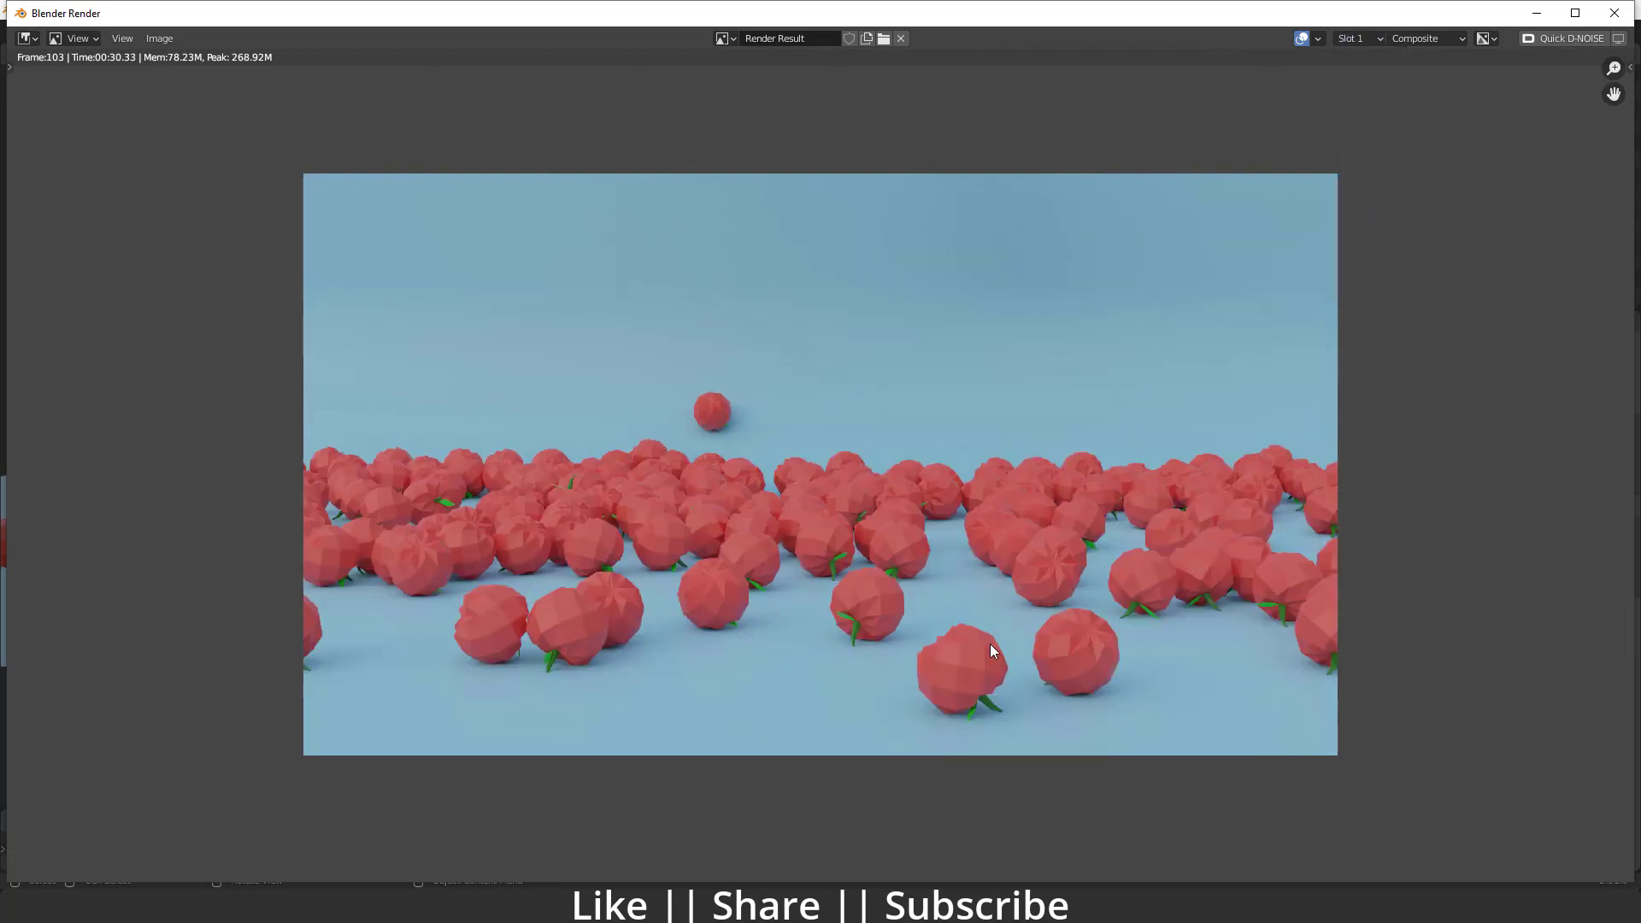
click(1363, 39)
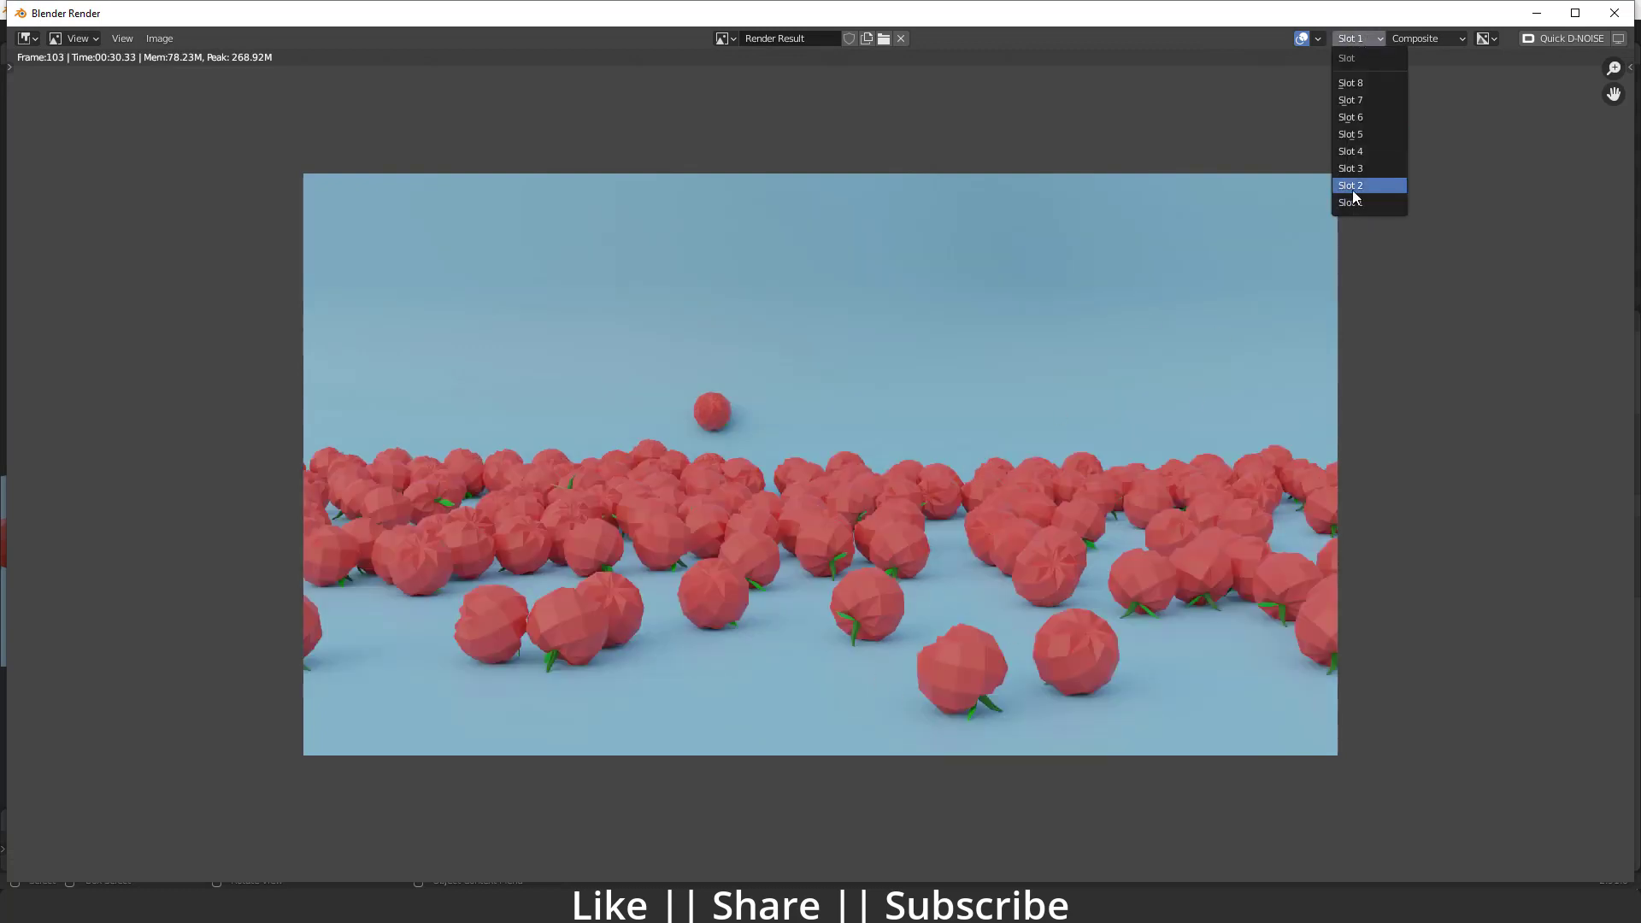
click(1353, 190)
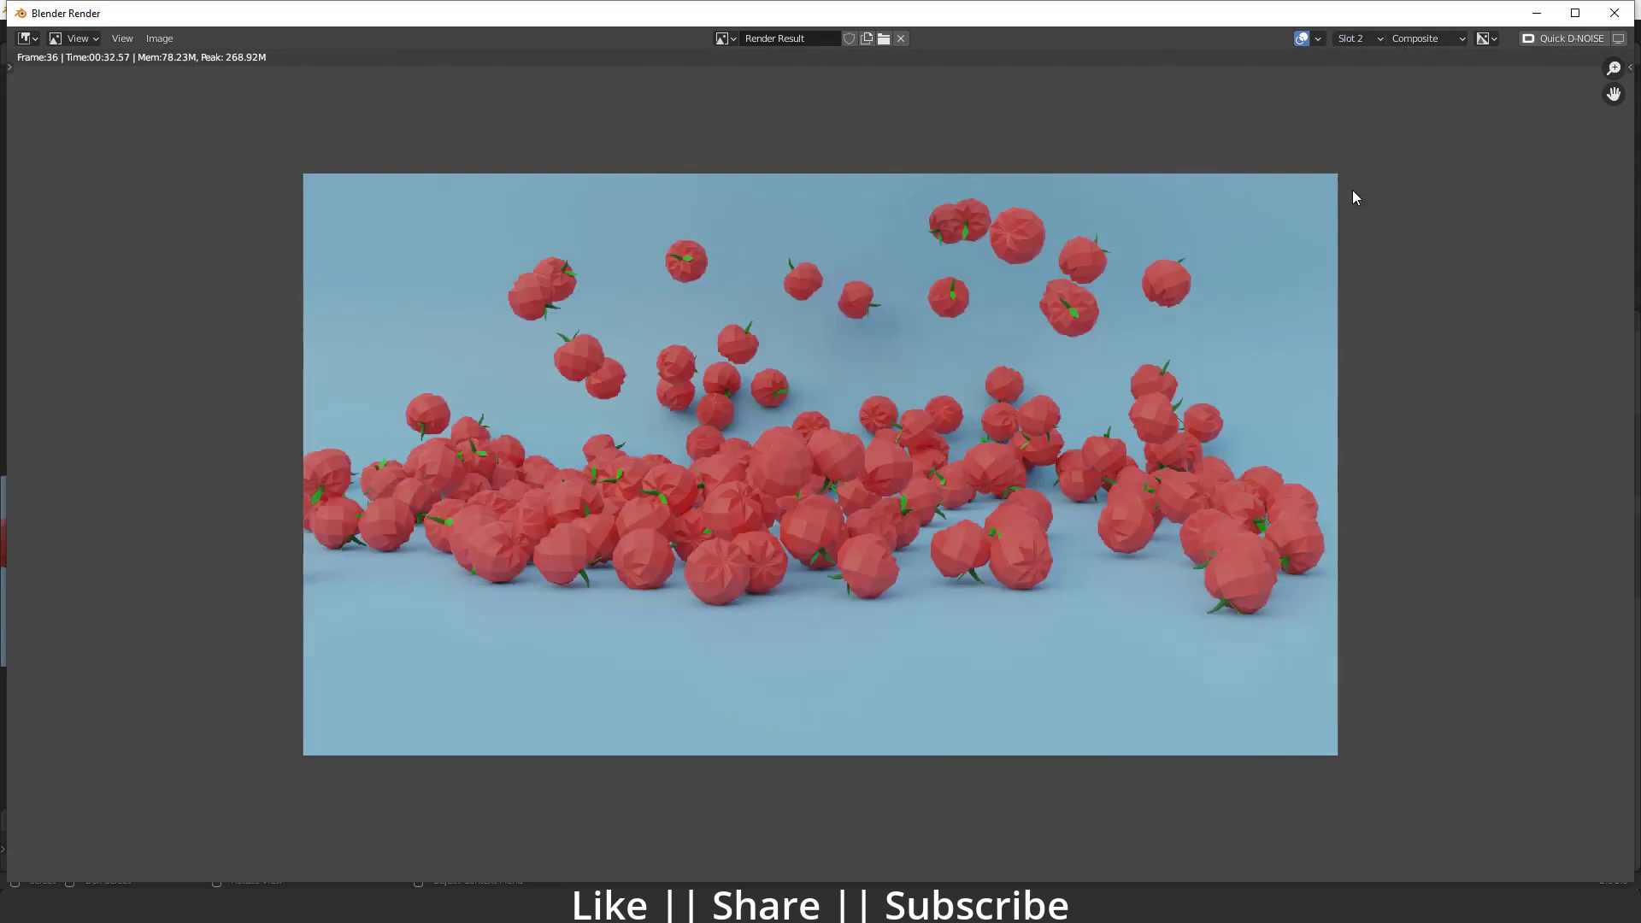
click(1614, 12)
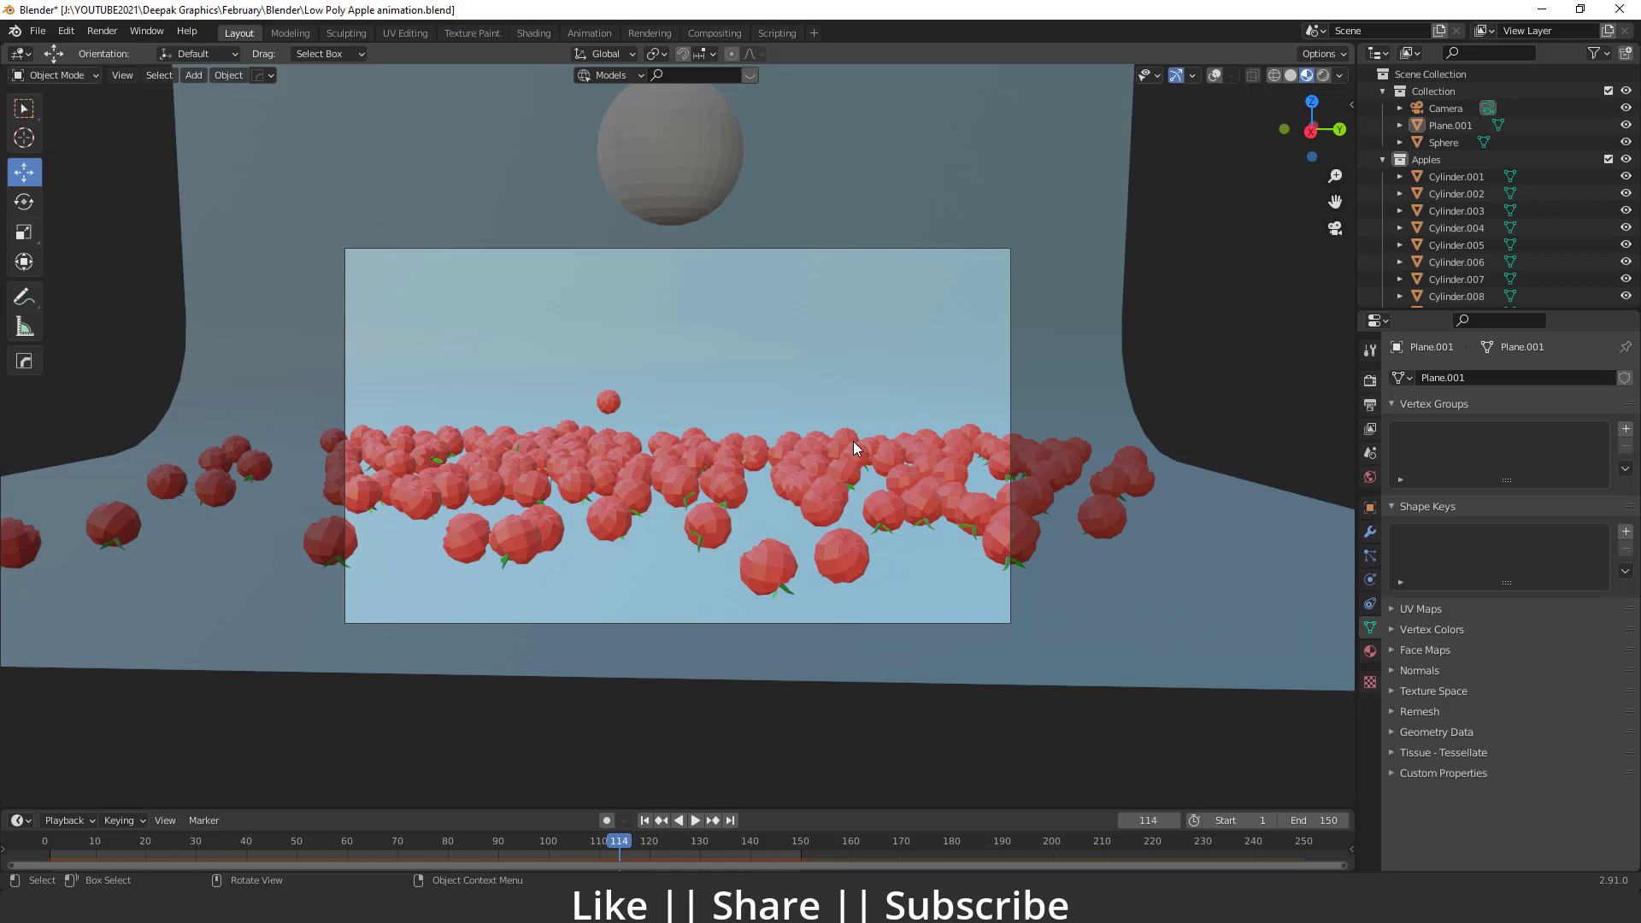
Turn on the viewport overlays and leave the camera view for an angled perspective of the whole backdrop.
click(1214, 76)
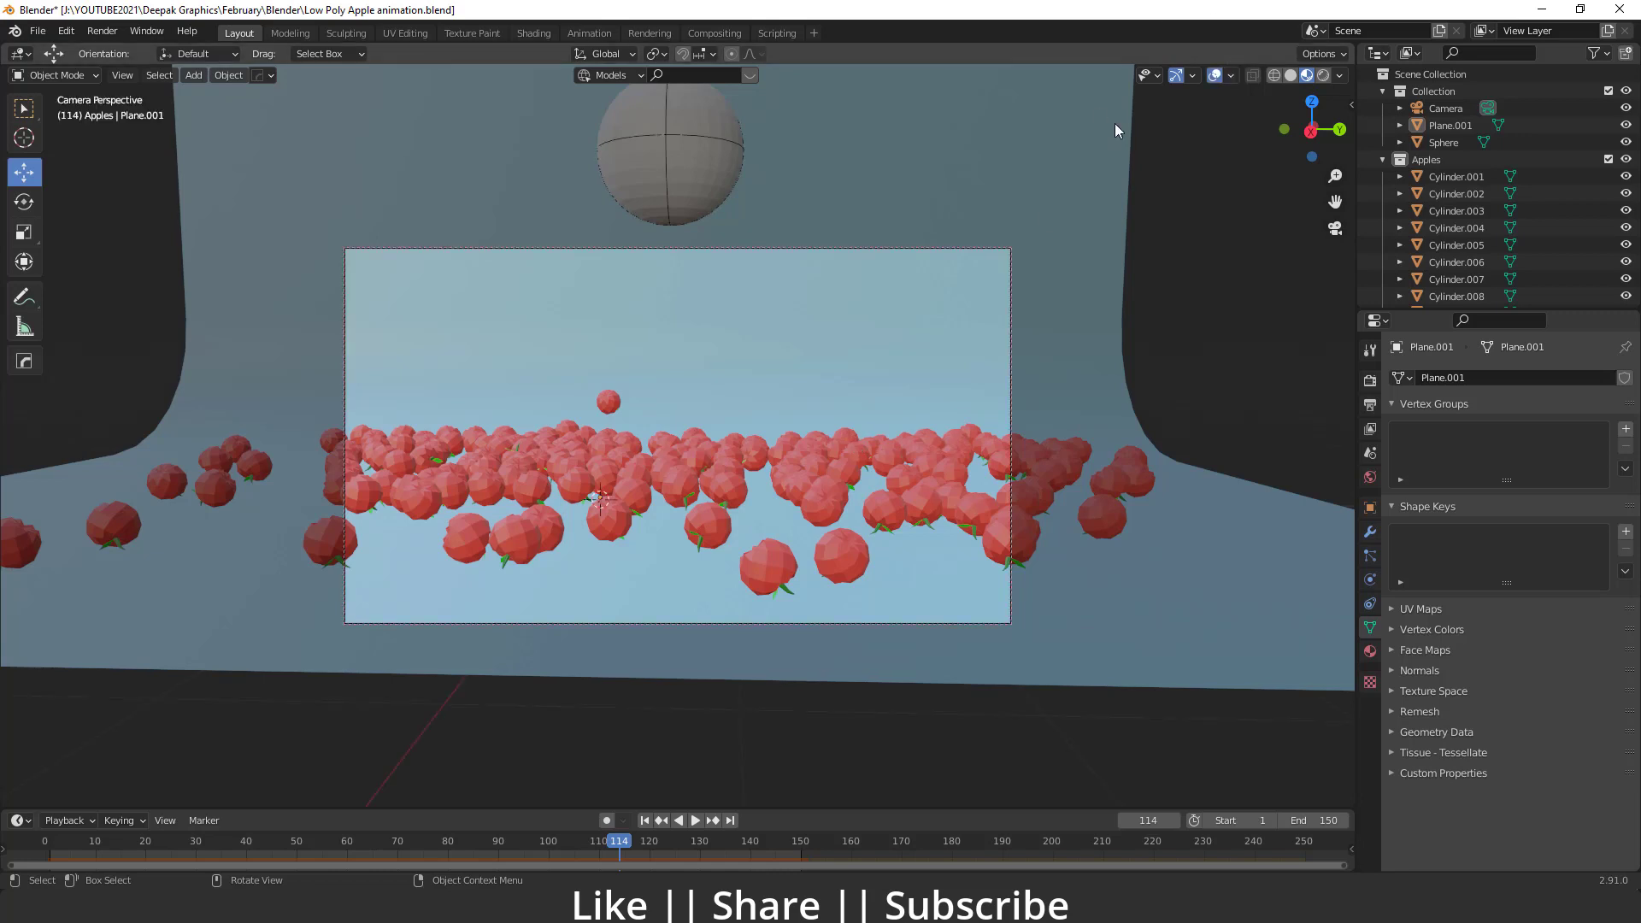
key(KP_0)
middle_drag(520, 554, 720, 530)
scroll(593, 634, up, 4)
click(719, 530)
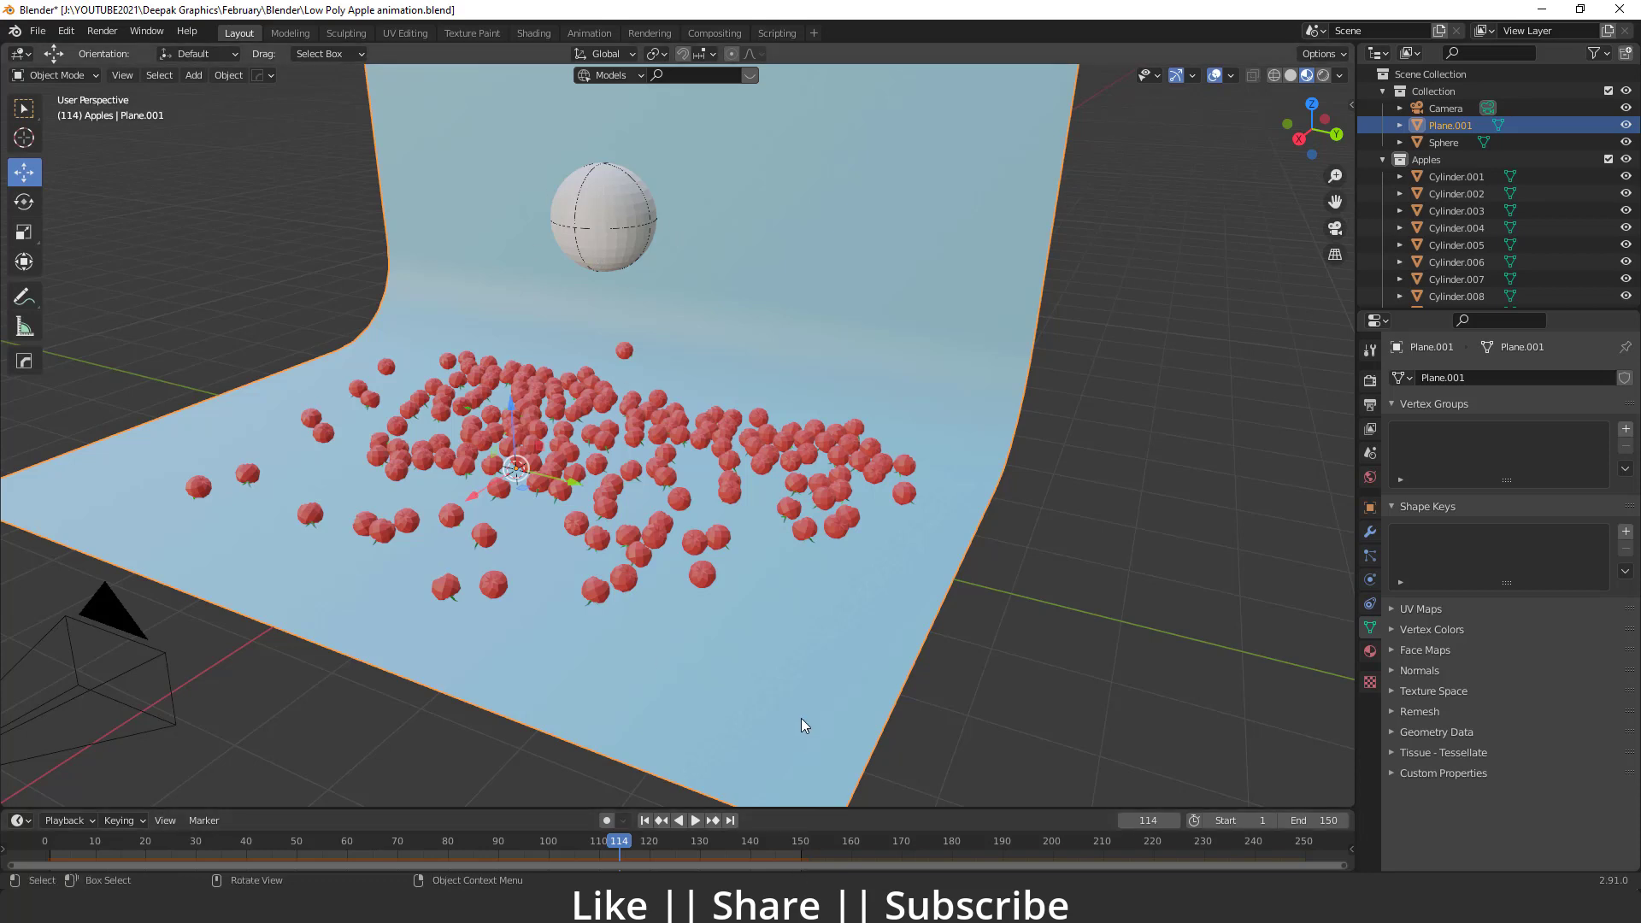
Select all objects in the Apples collection and delete them, keeping the empty collection.
click(1428, 158)
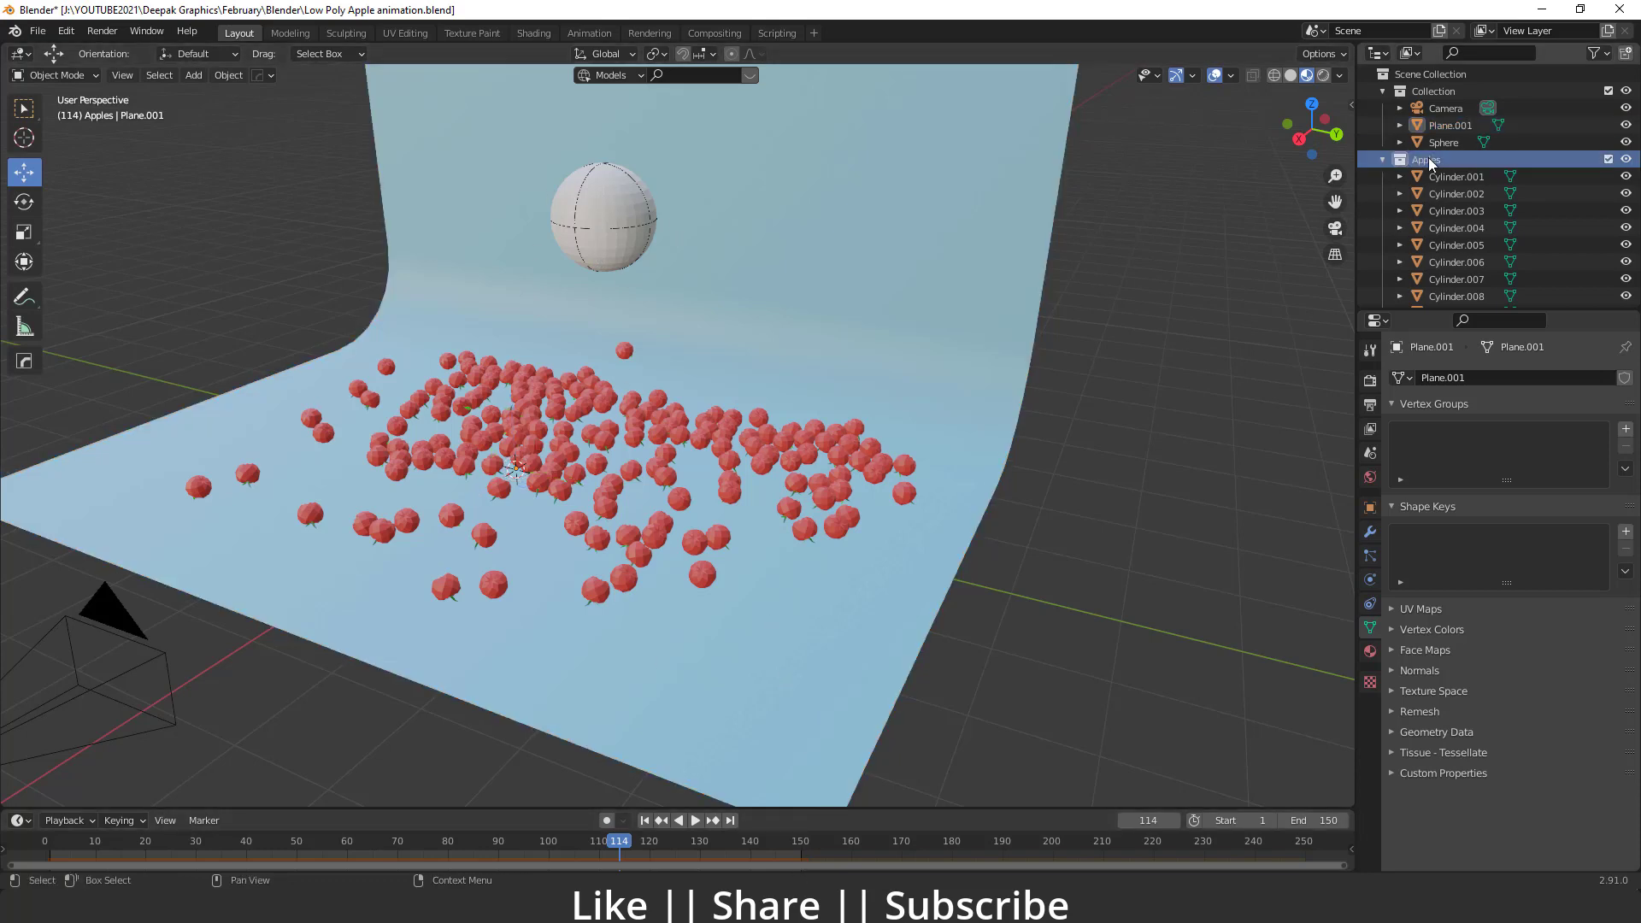
right_click(1429, 158)
click(1310, 198)
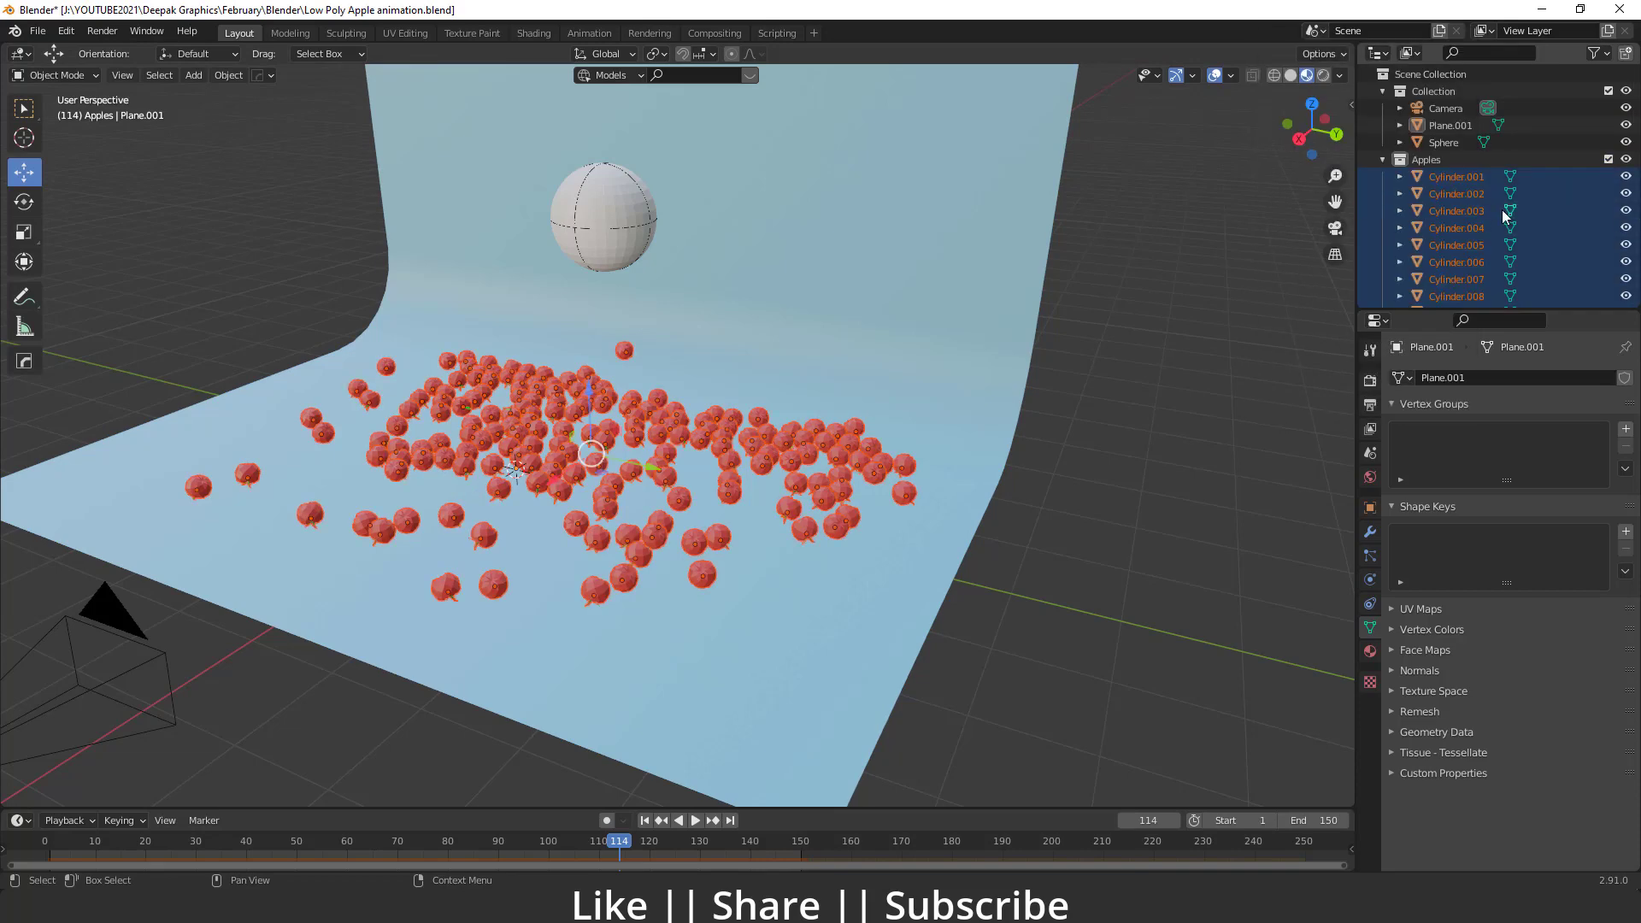
key(Delete)
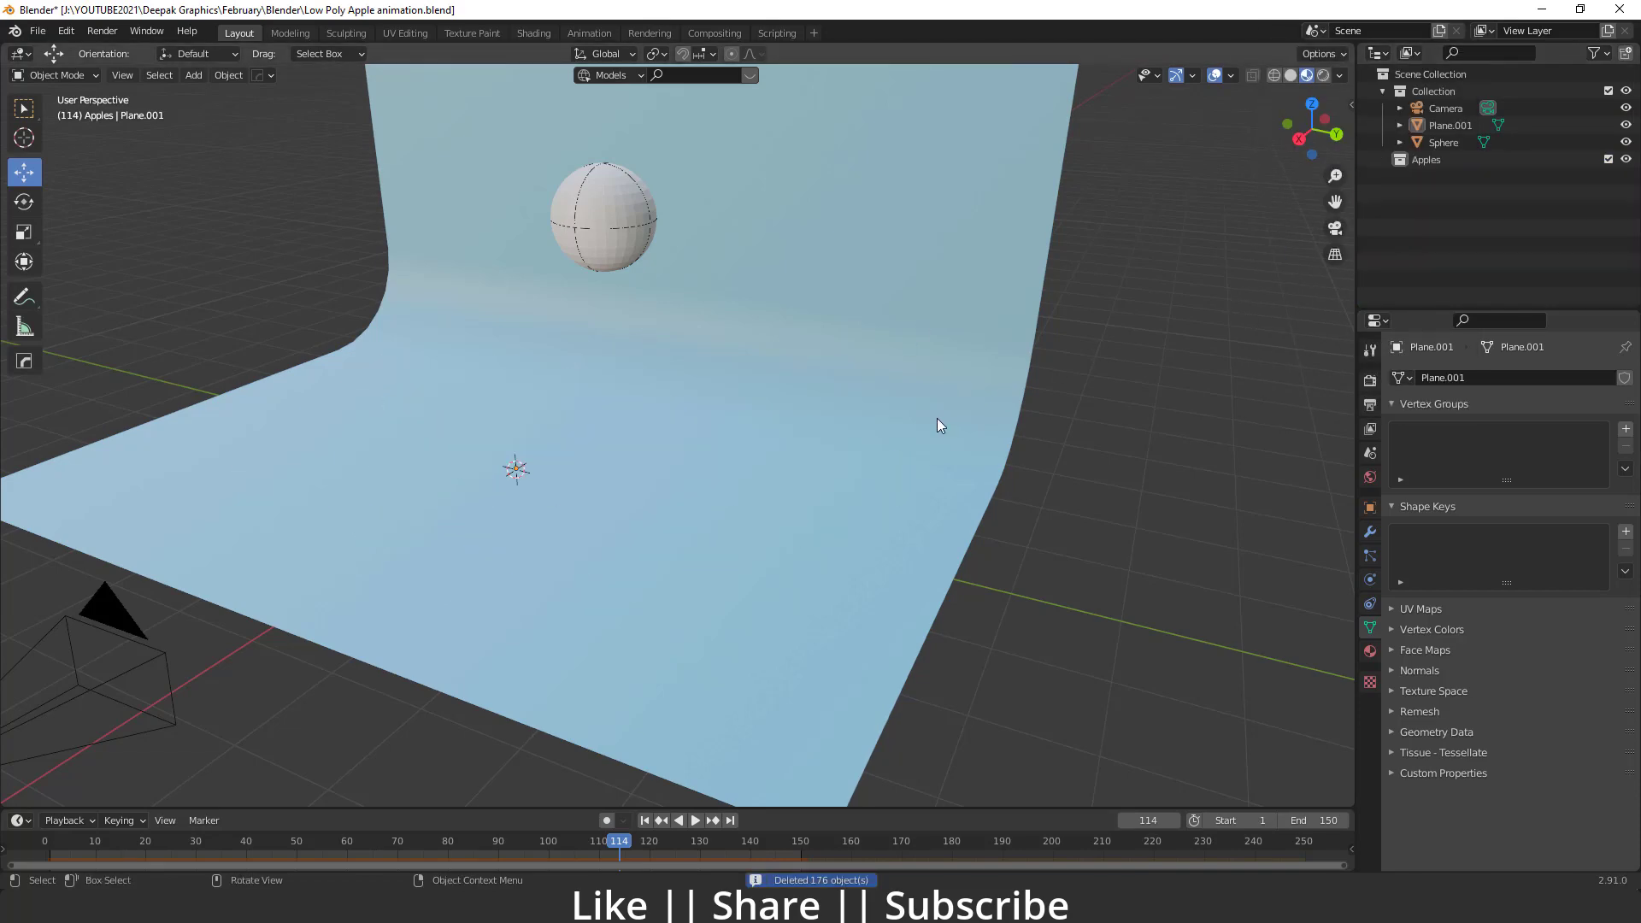
Add a UV sphere at the world origin in the Apples collection, working in front view.
middle_drag(568, 592, 517, 443)
key(grave)
click(421, 385)
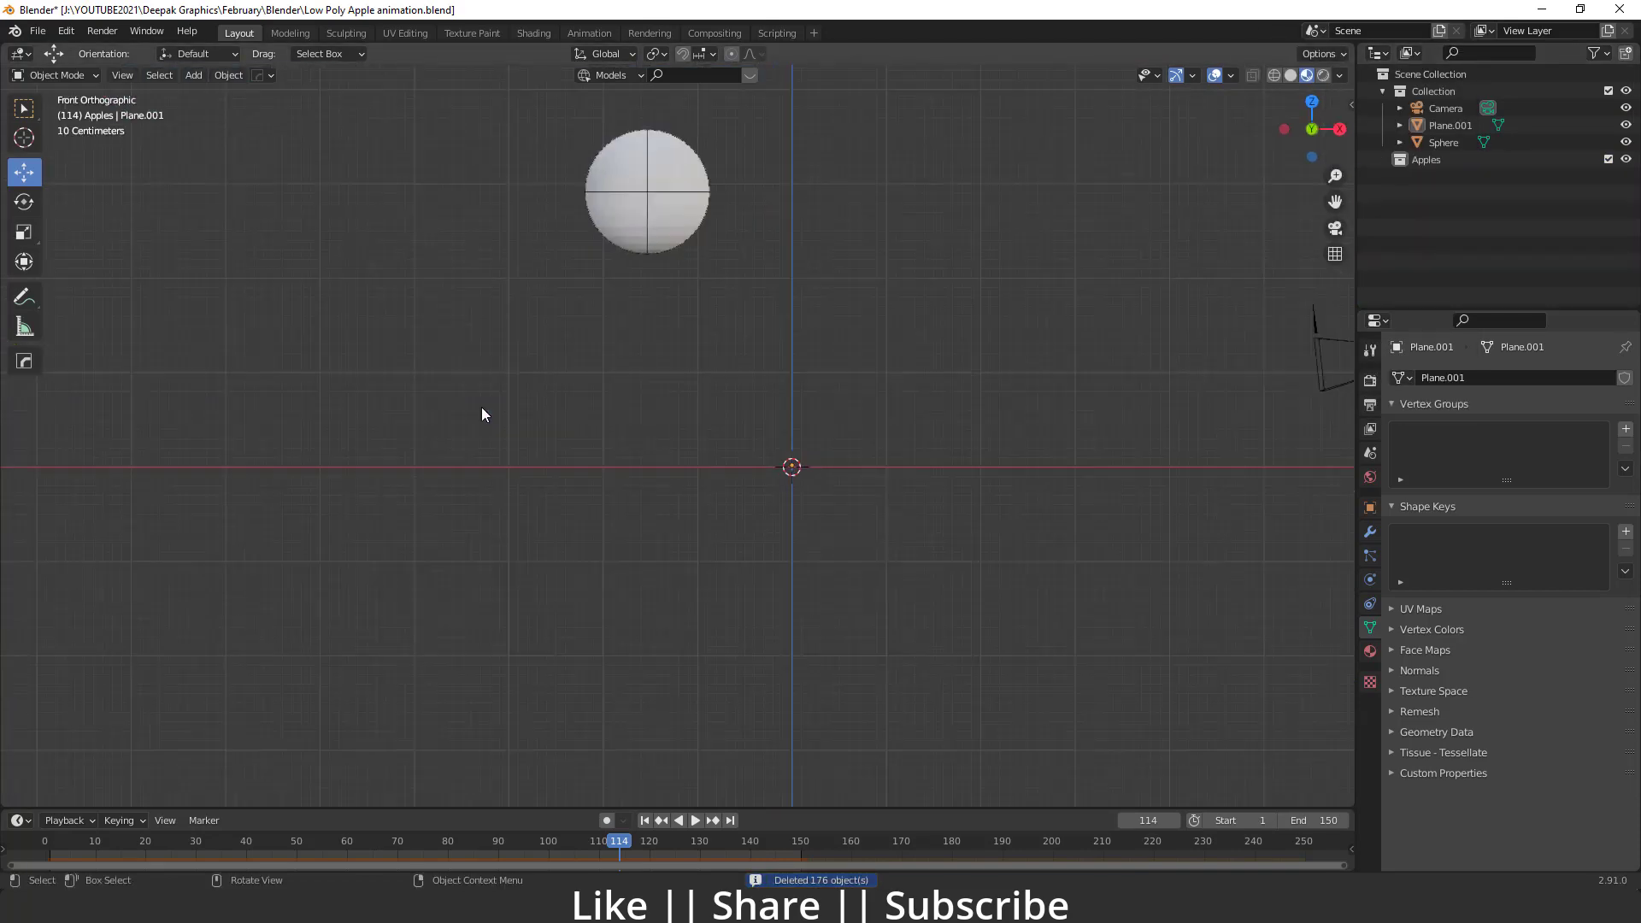
scroll(480, 407, up, 4)
shift+middle_drag(890, 398, 701, 489)
scroll(700, 489, down, 2)
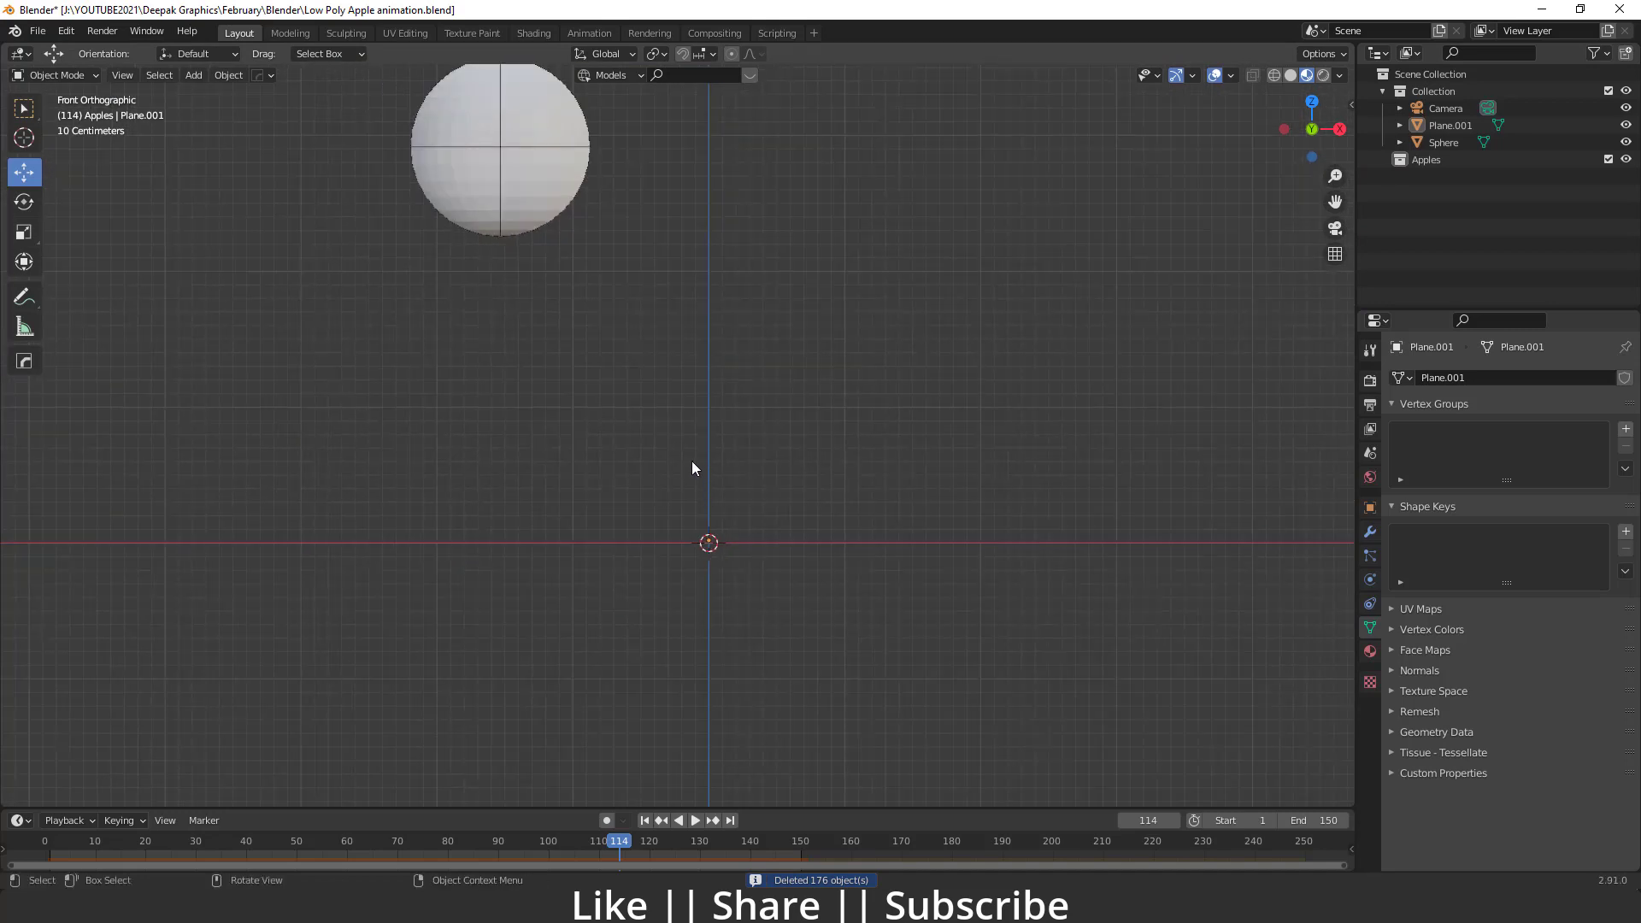
key(shift+a)
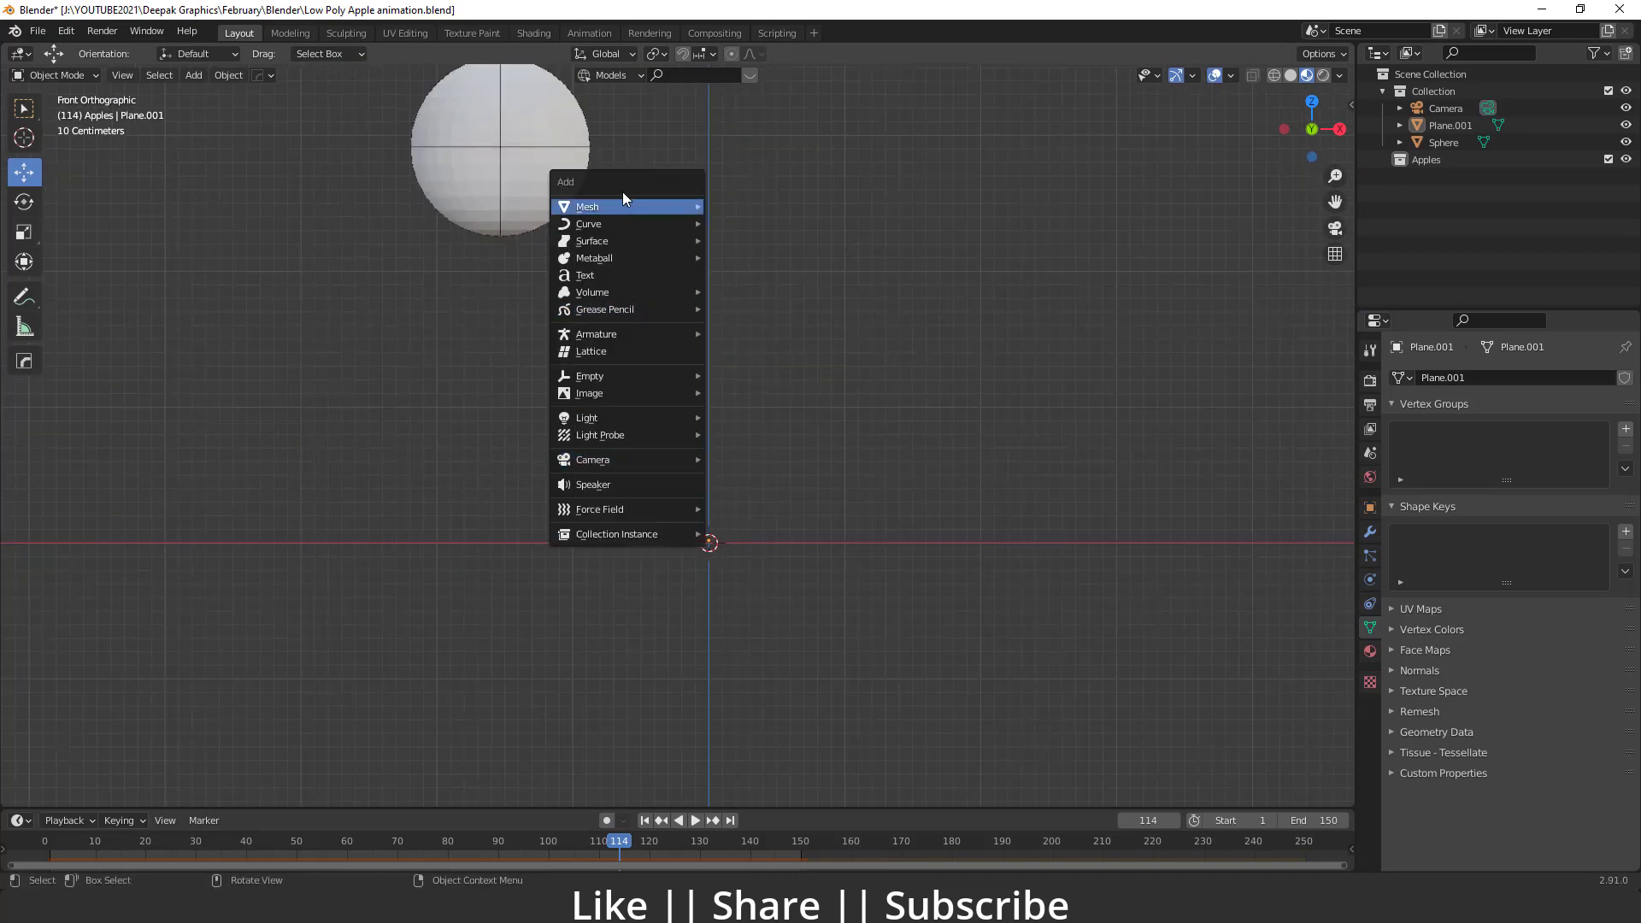
mouse_move(686, 205)
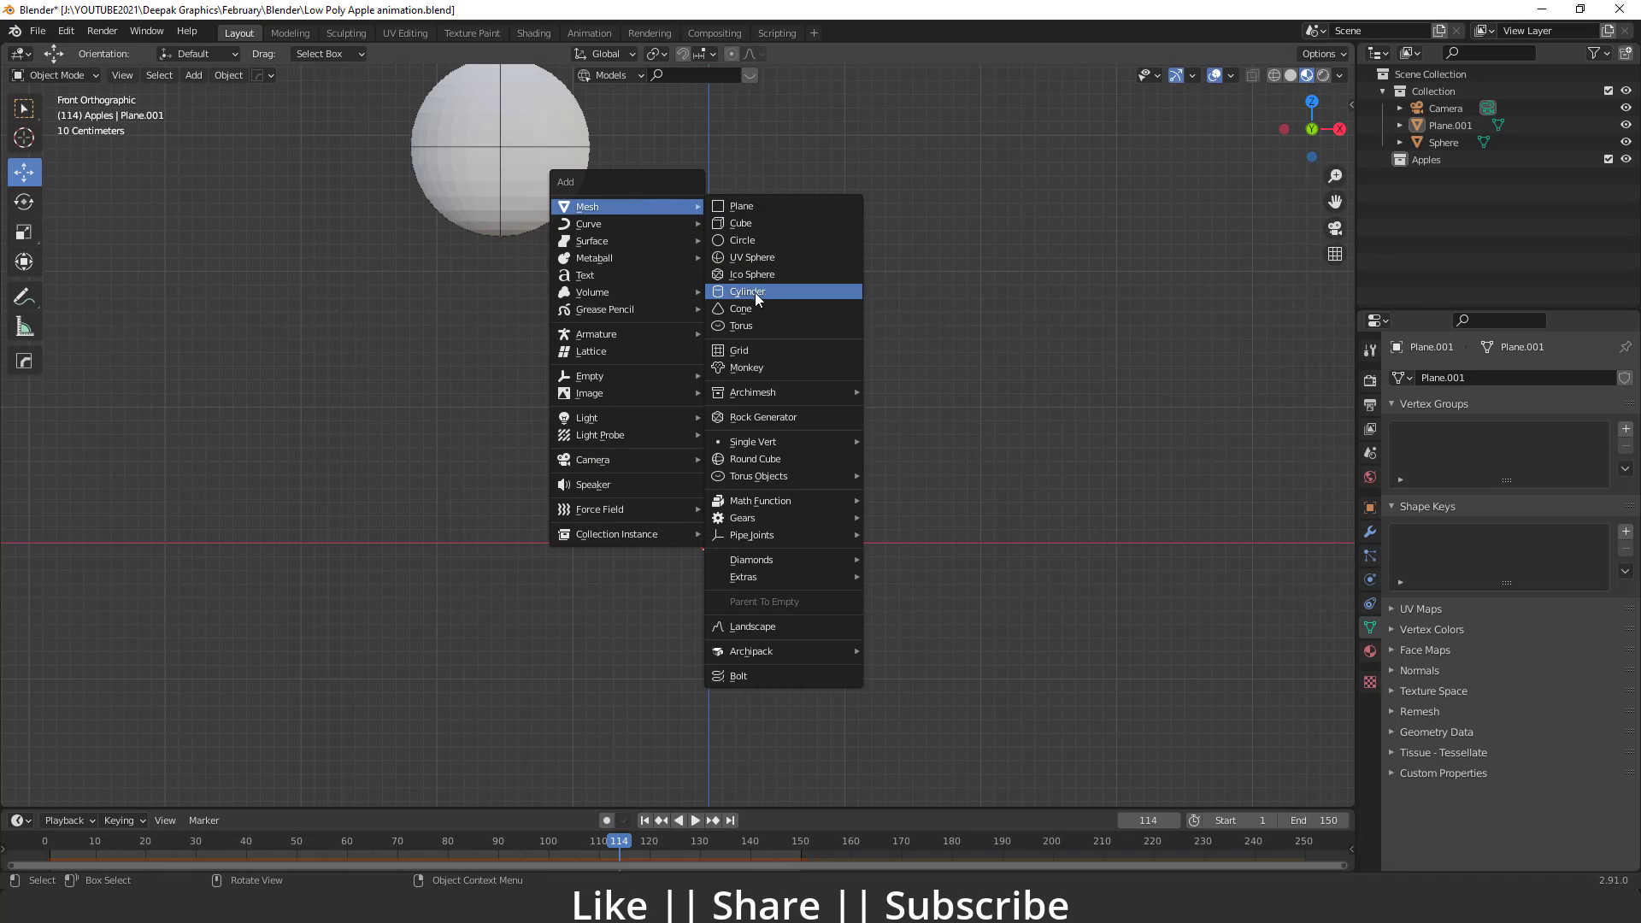
click(759, 257)
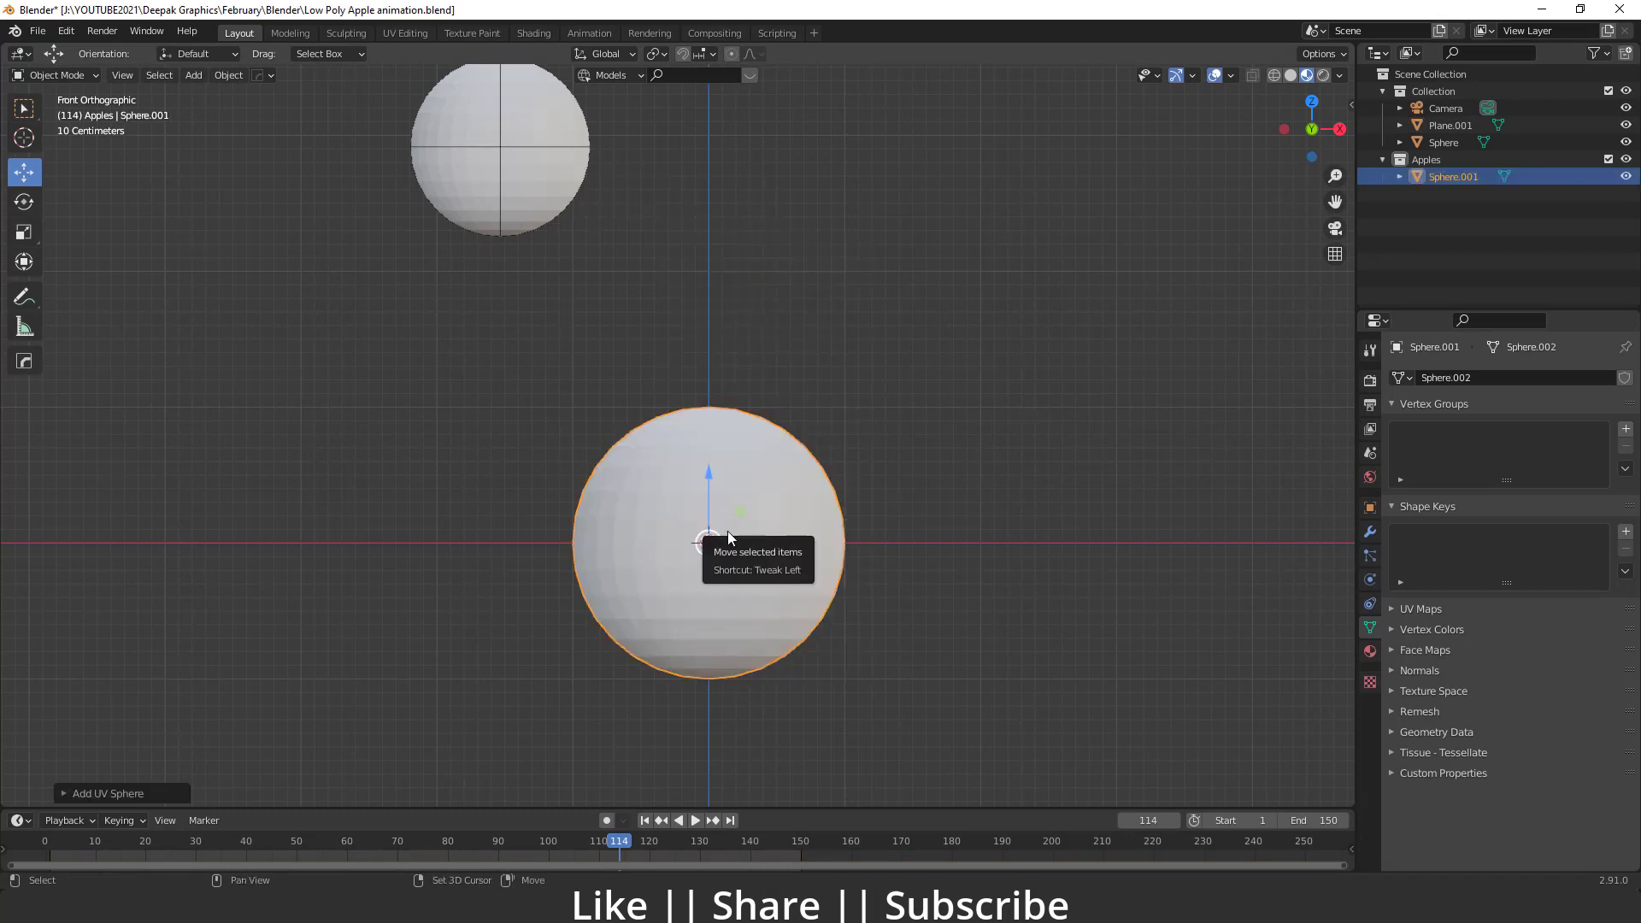
Hide everything except the new sphere and display it with solid shading in left view.
key(shift+h)
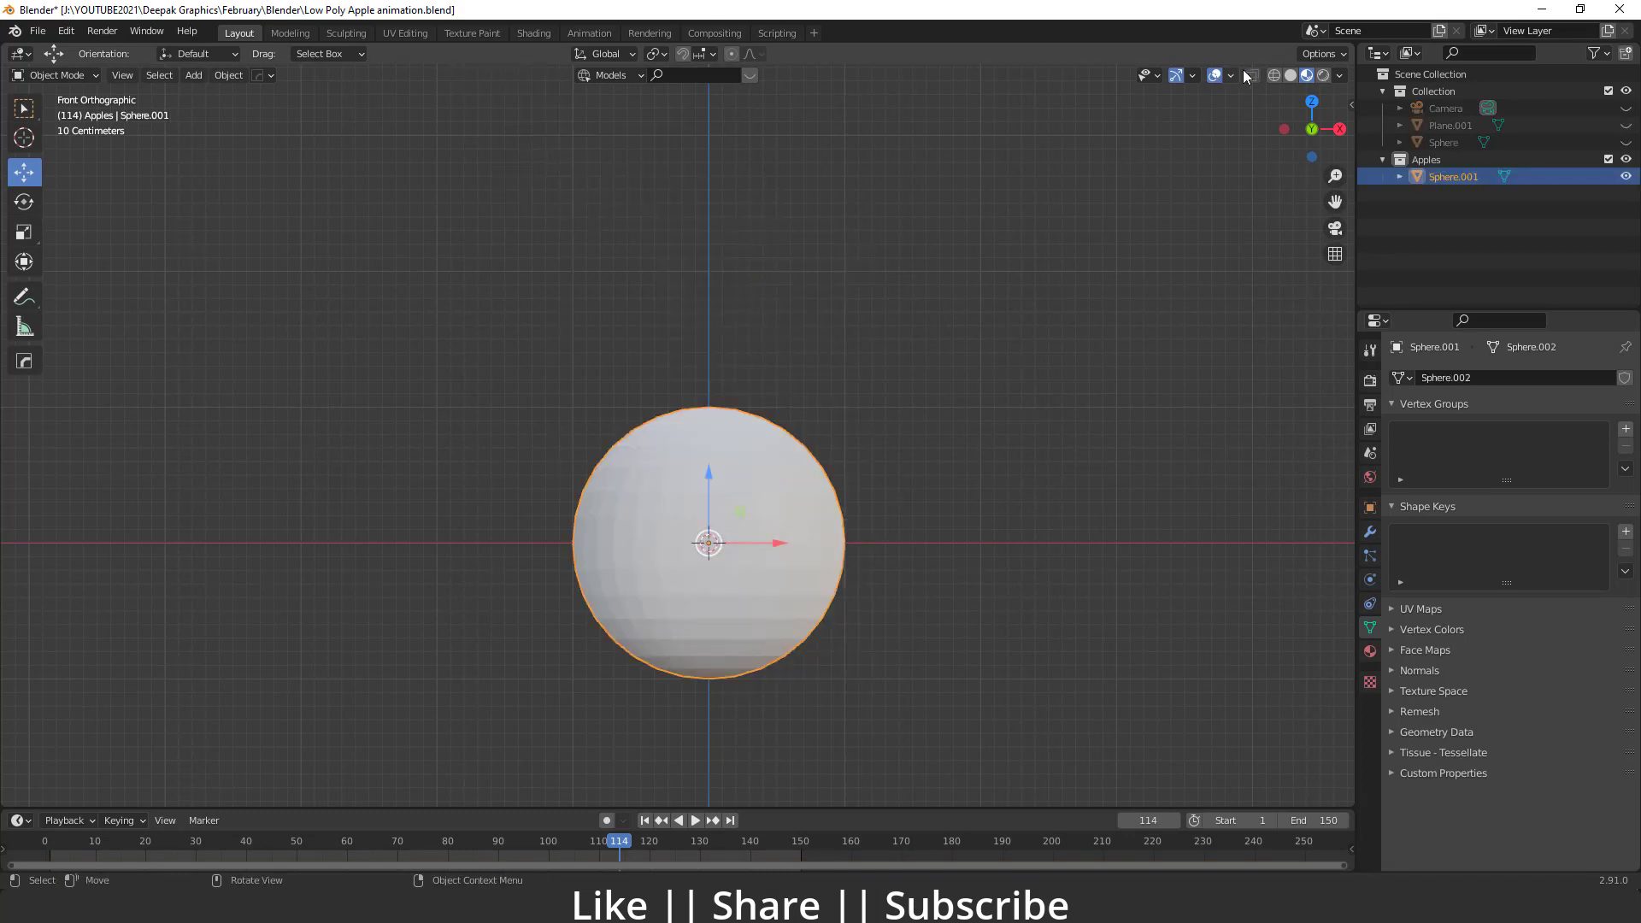
click(1292, 75)
key(grave)
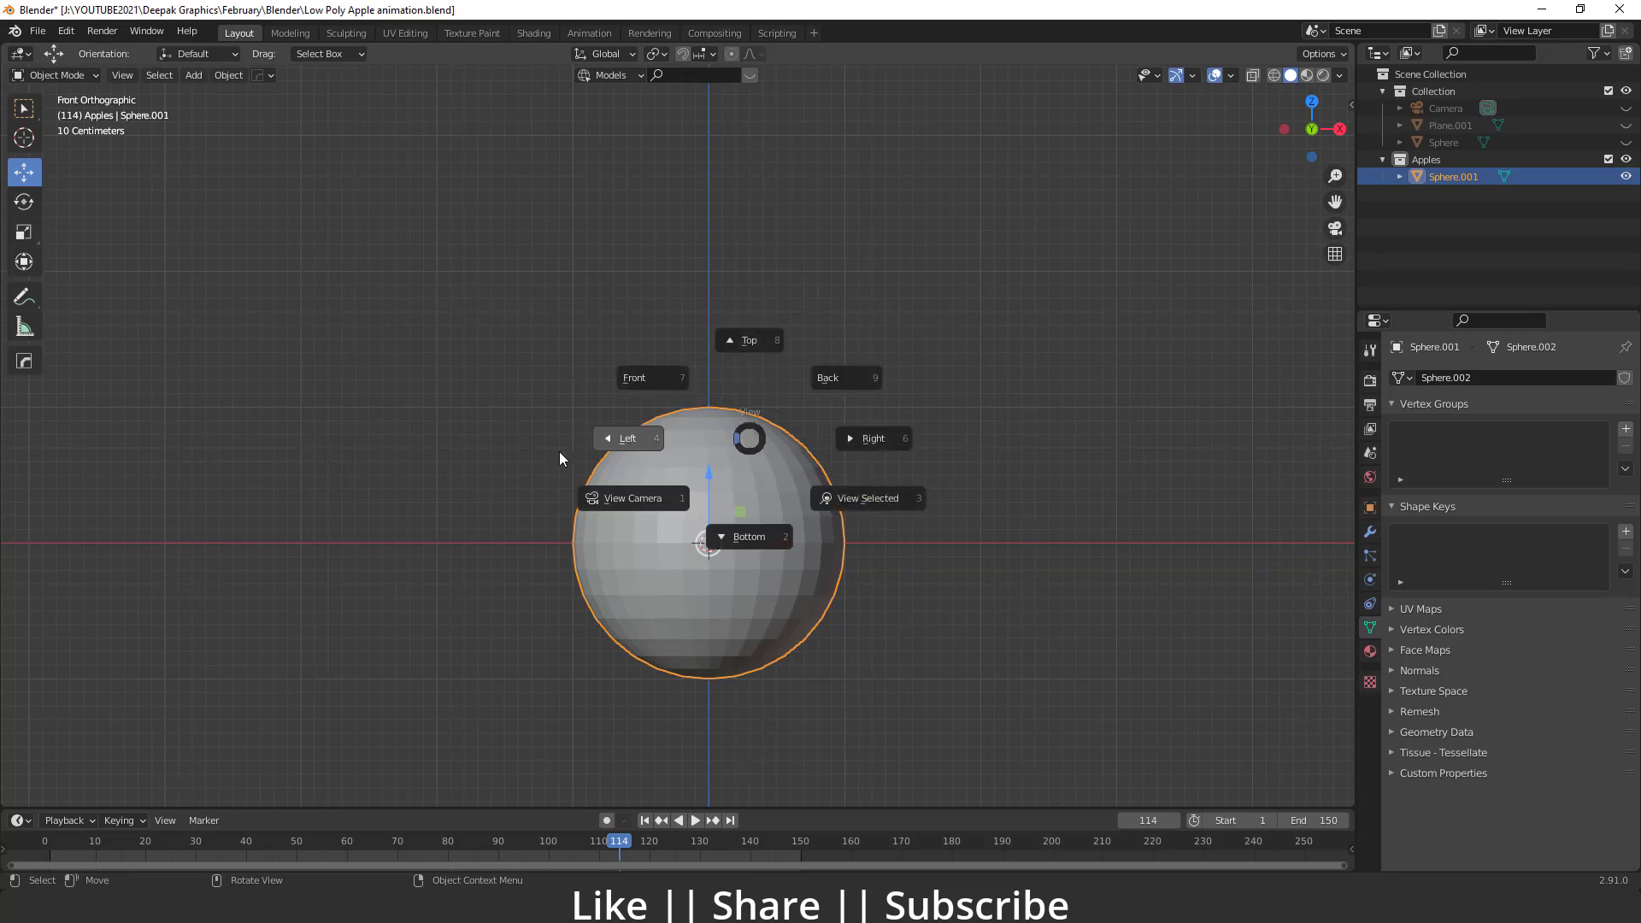
click(617, 437)
scroll(679, 494, up, 4)
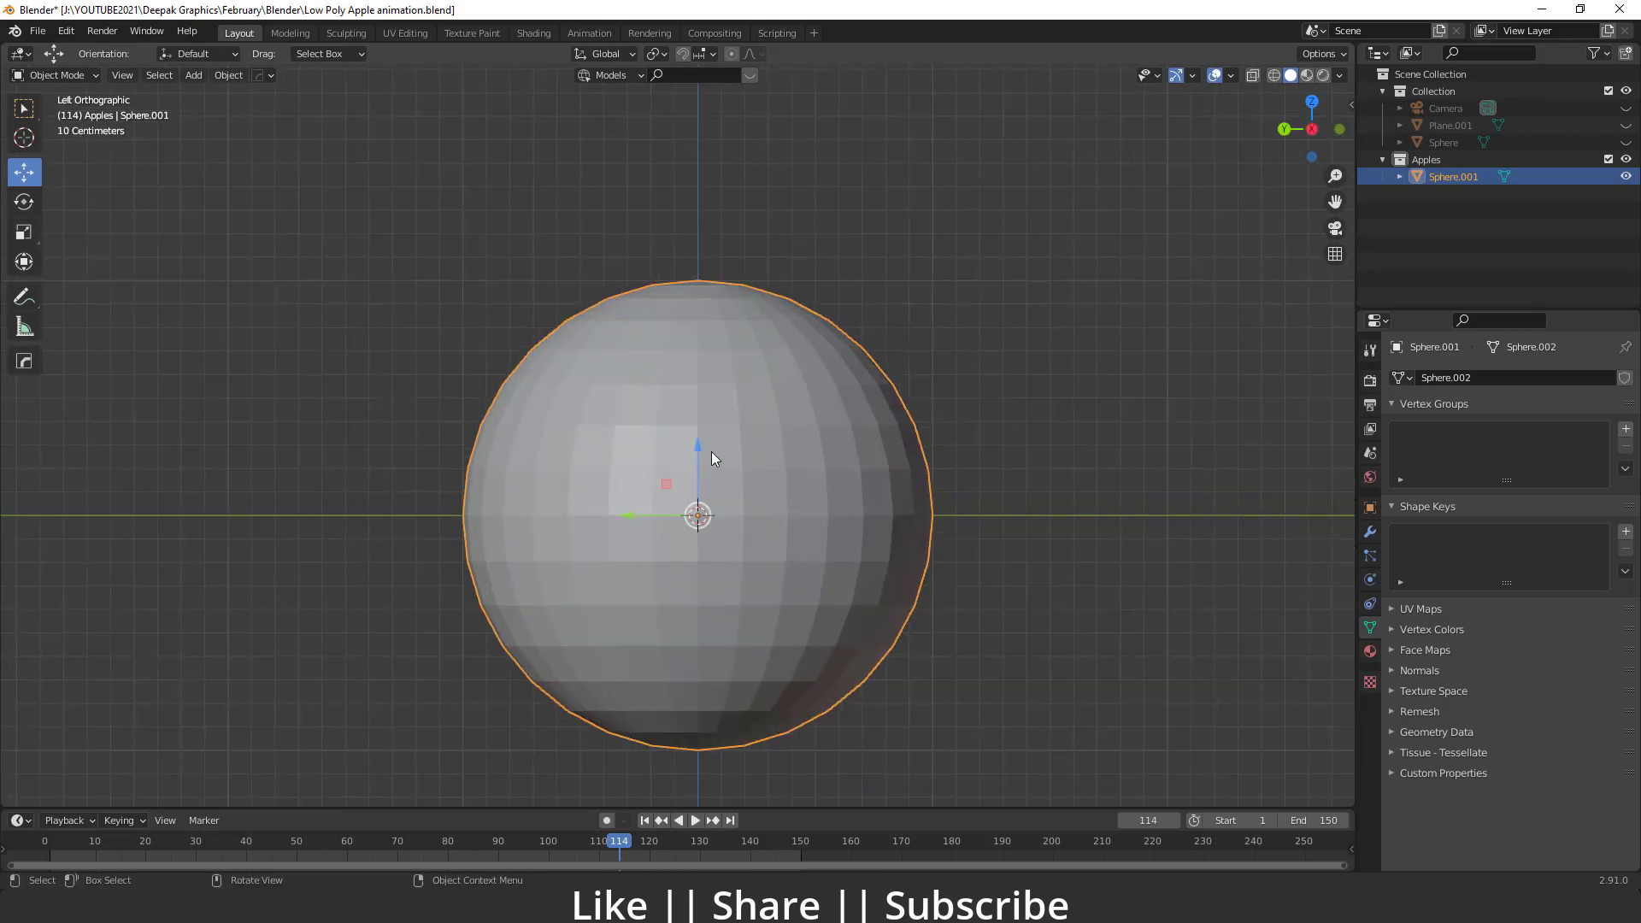
Select the sphere's top pole vertex in Edit Mode and enable proportional editing.
key(Tab)
middle_drag(653, 388, 685, 438)
key(1)
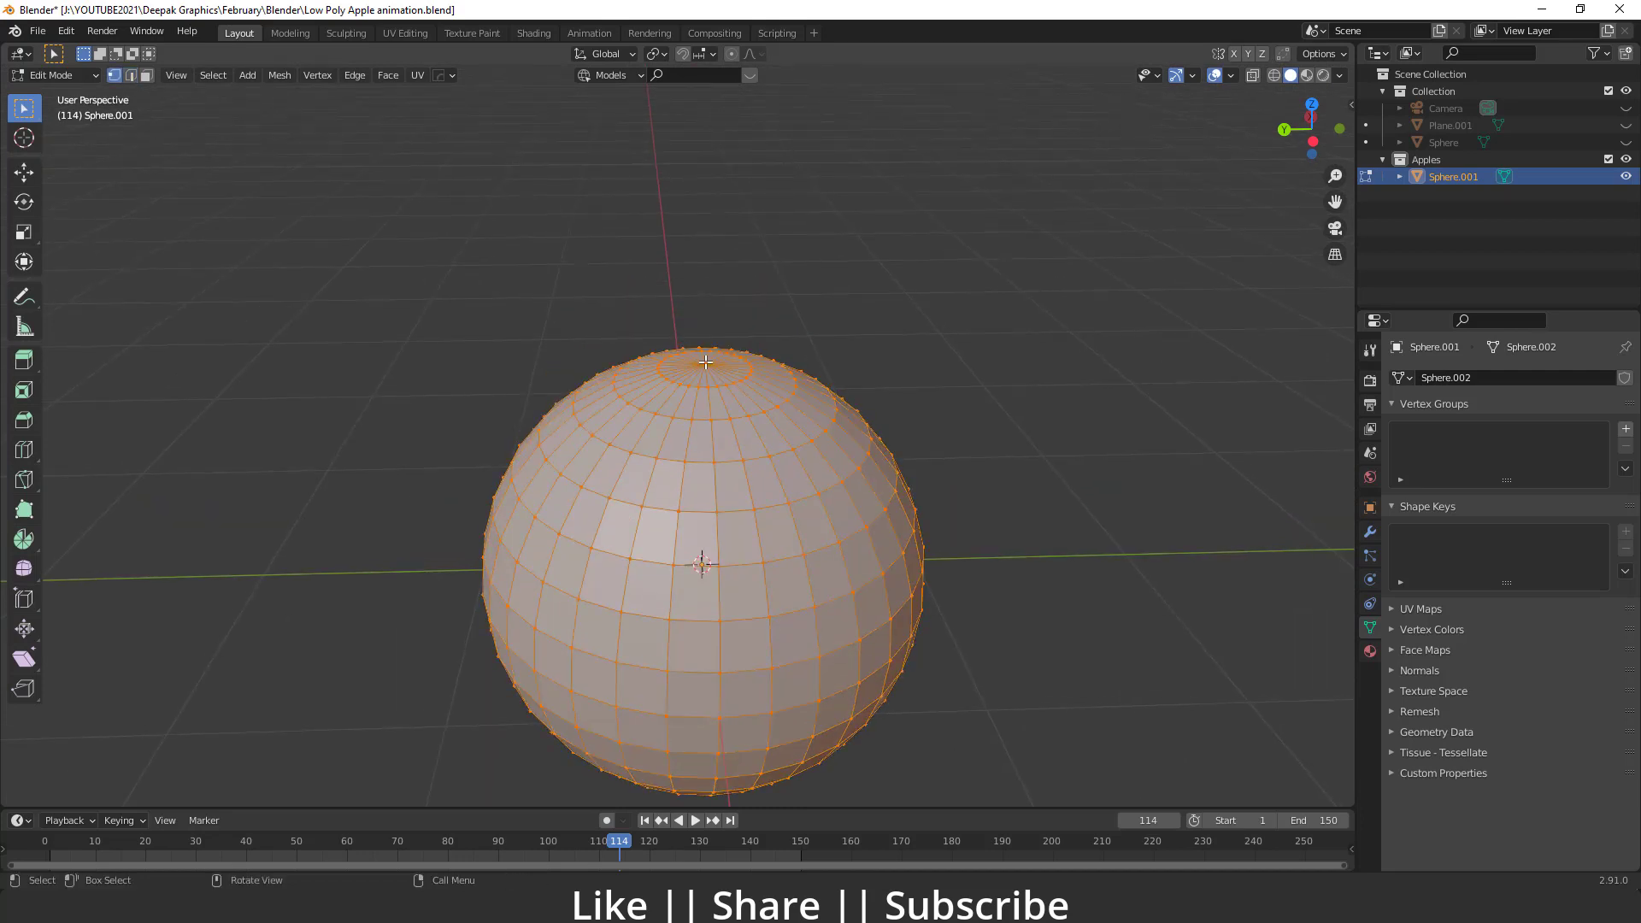
click(706, 369)
middle_drag(705, 369, 727, 332)
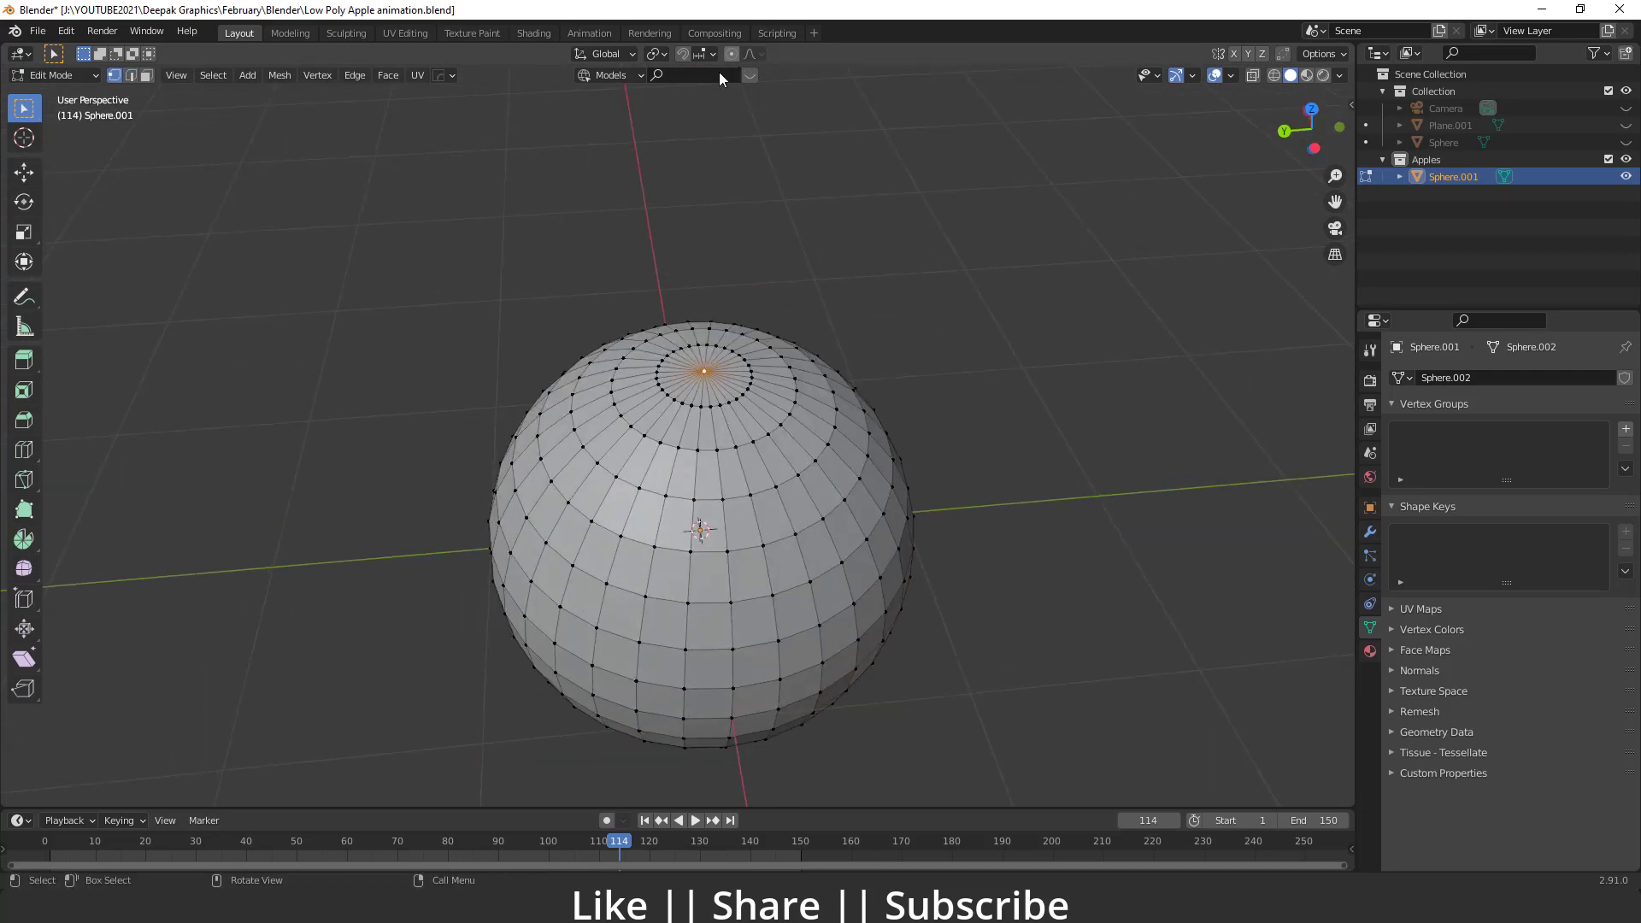
click(731, 53)
Lower the top pole vertex about 0.3 m along Z with a proportional size of about 0.56 to form the apple's upper dimple.
scroll(652, 255, up, 3)
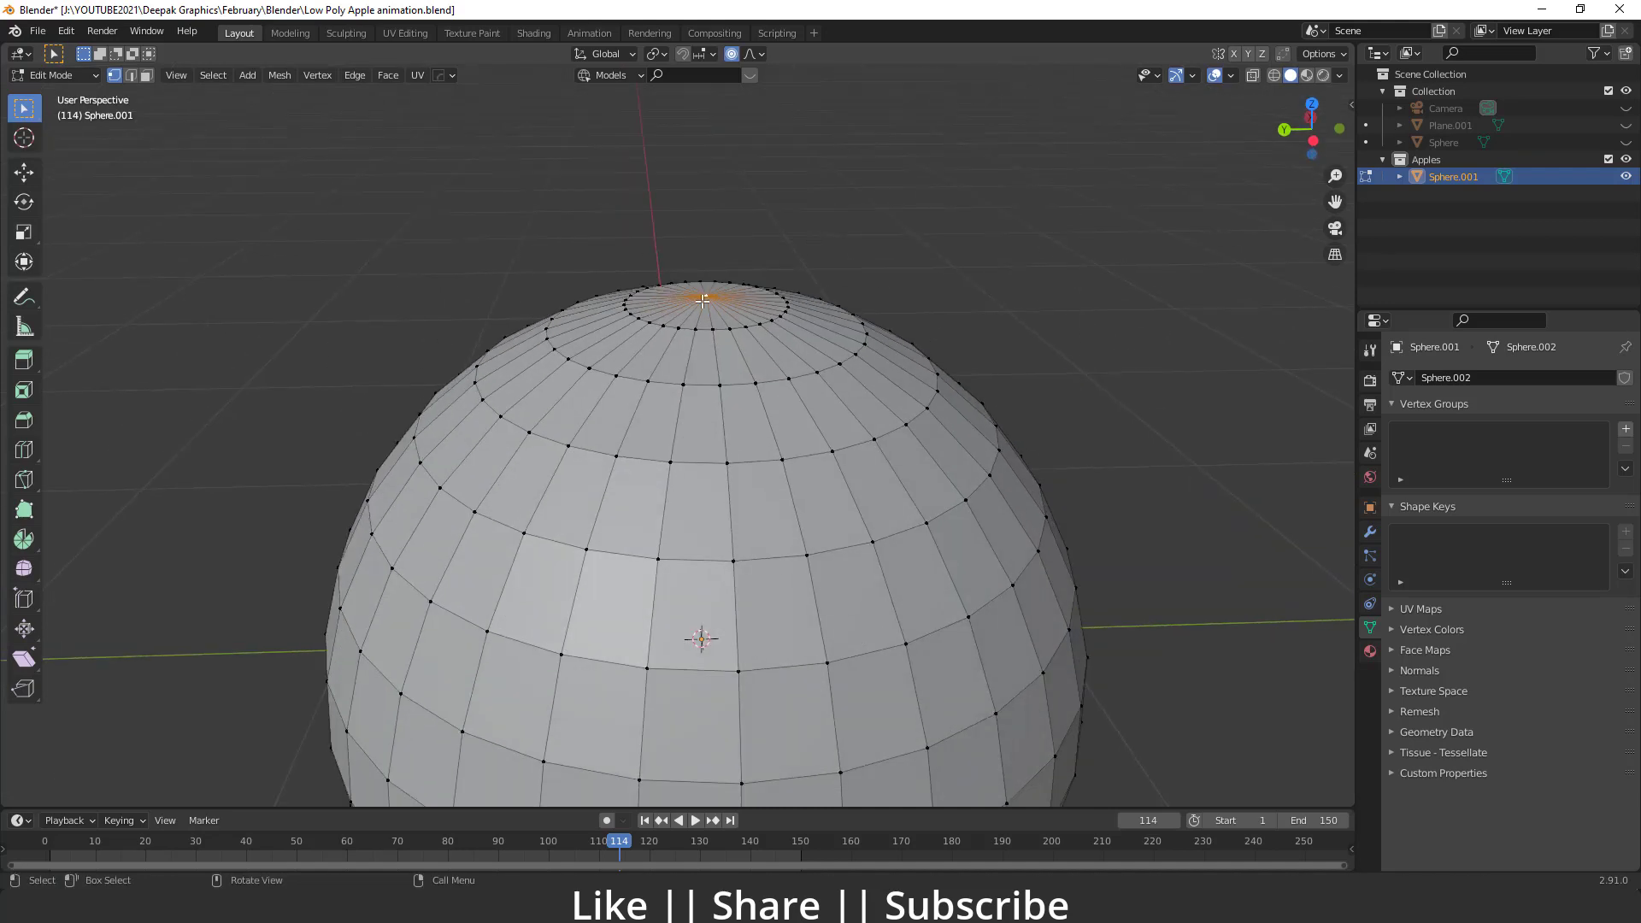
key(g)
key(z)
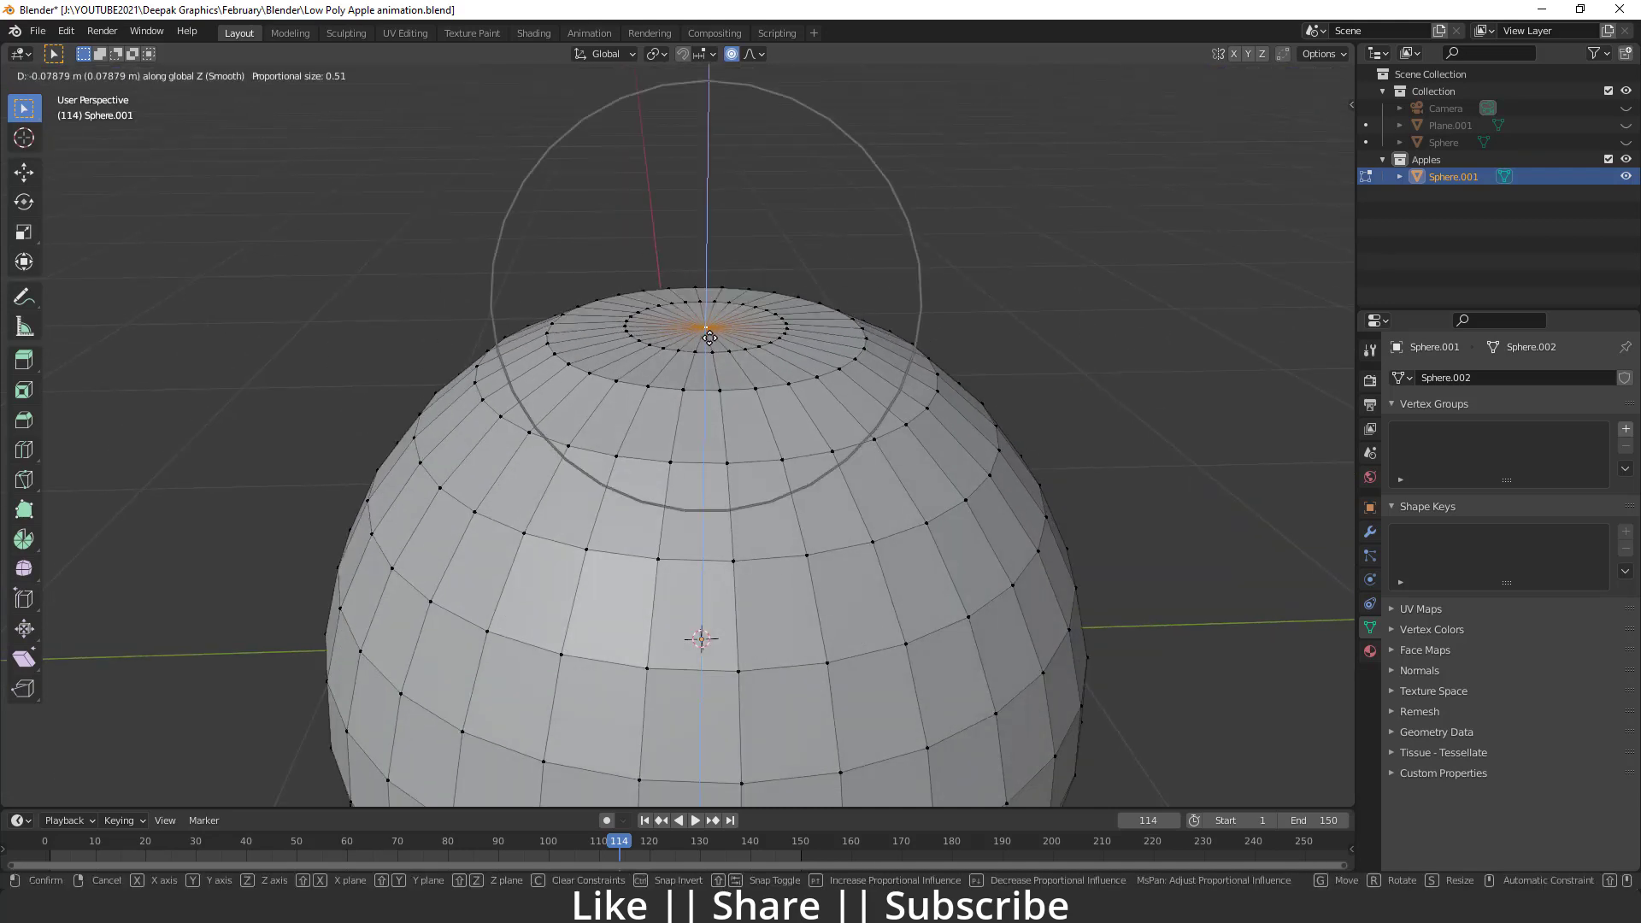
scroll(709, 360, down, 1)
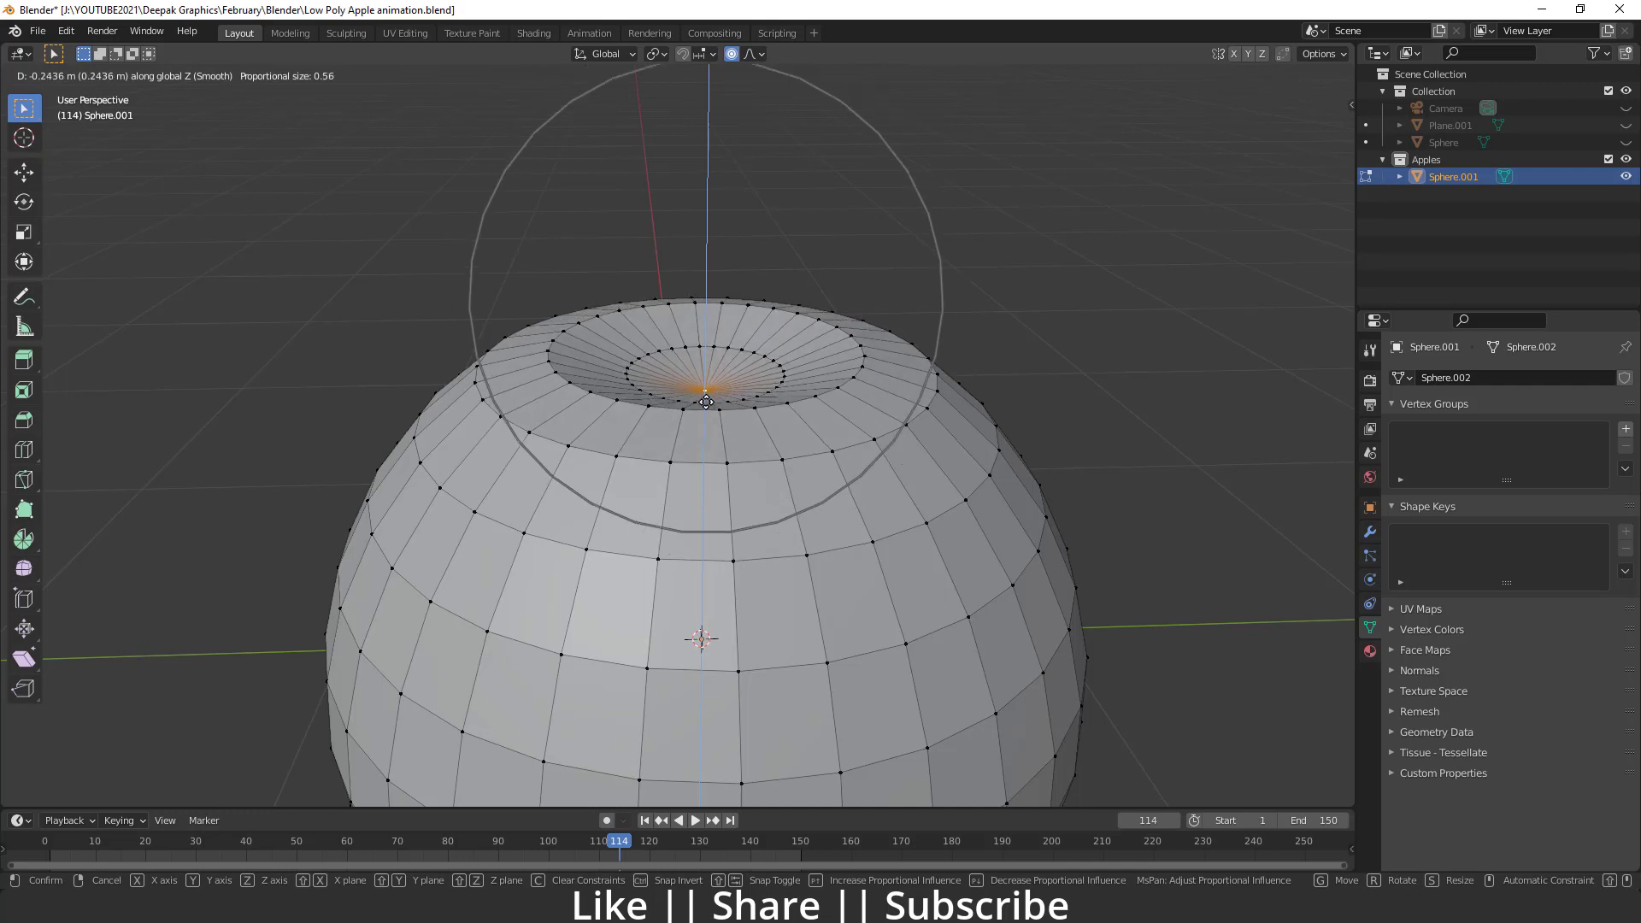
scroll(707, 414, up, 1)
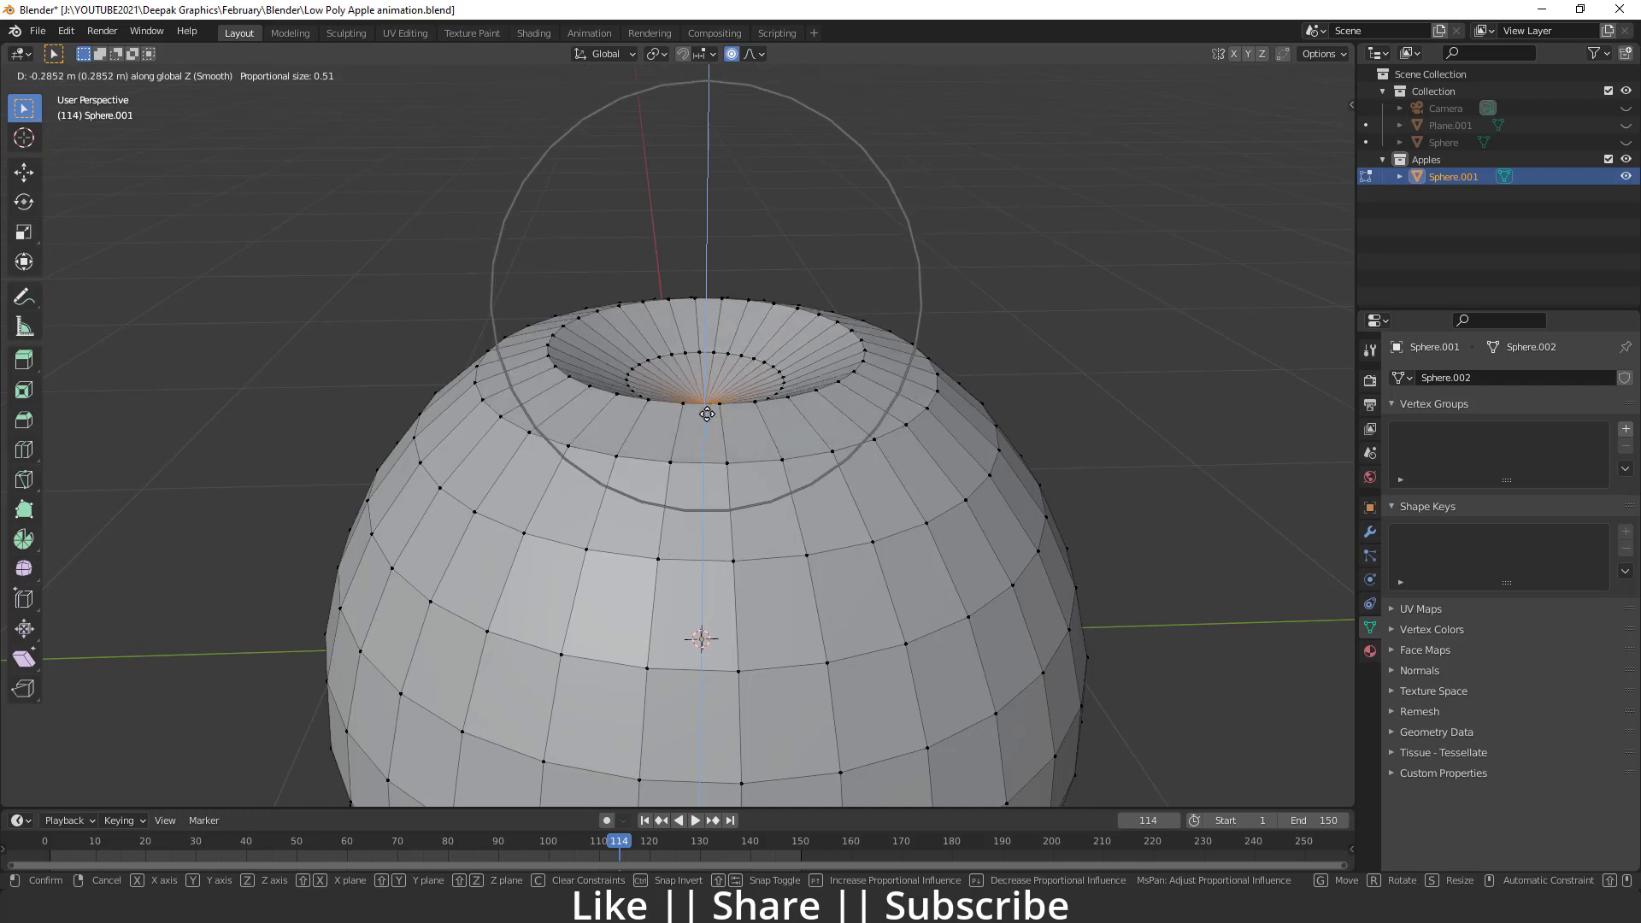
scroll(708, 419, down, 1)
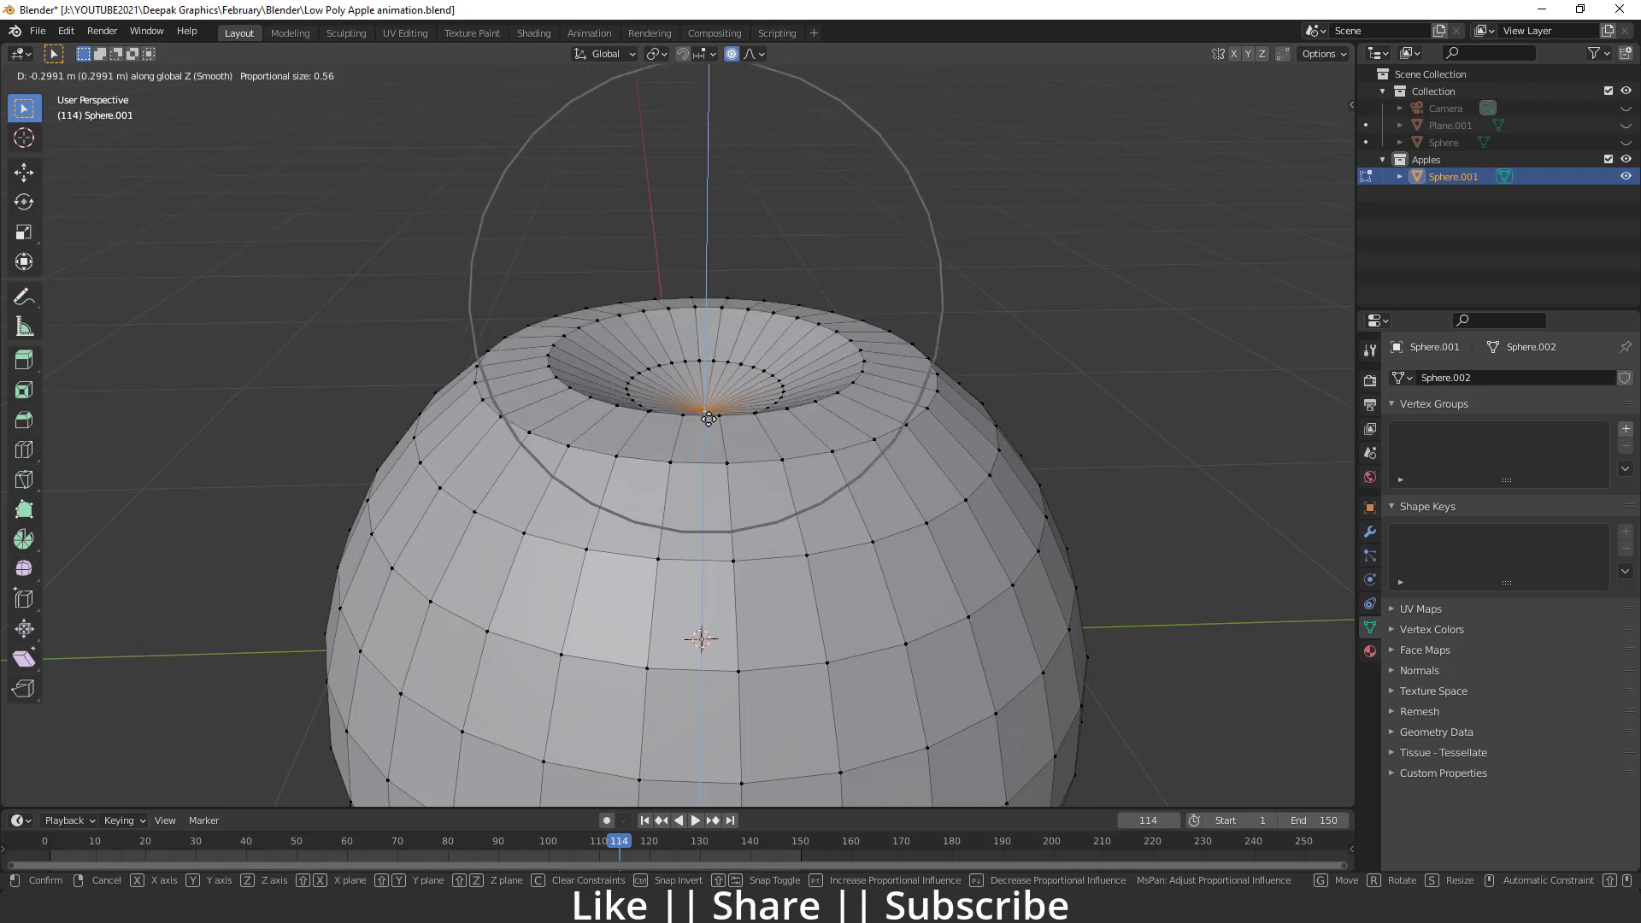
click(709, 419)
scroll(708, 419, down, 4)
scroll(727, 476, up, 2)
middle_drag(797, 444, 737, 468)
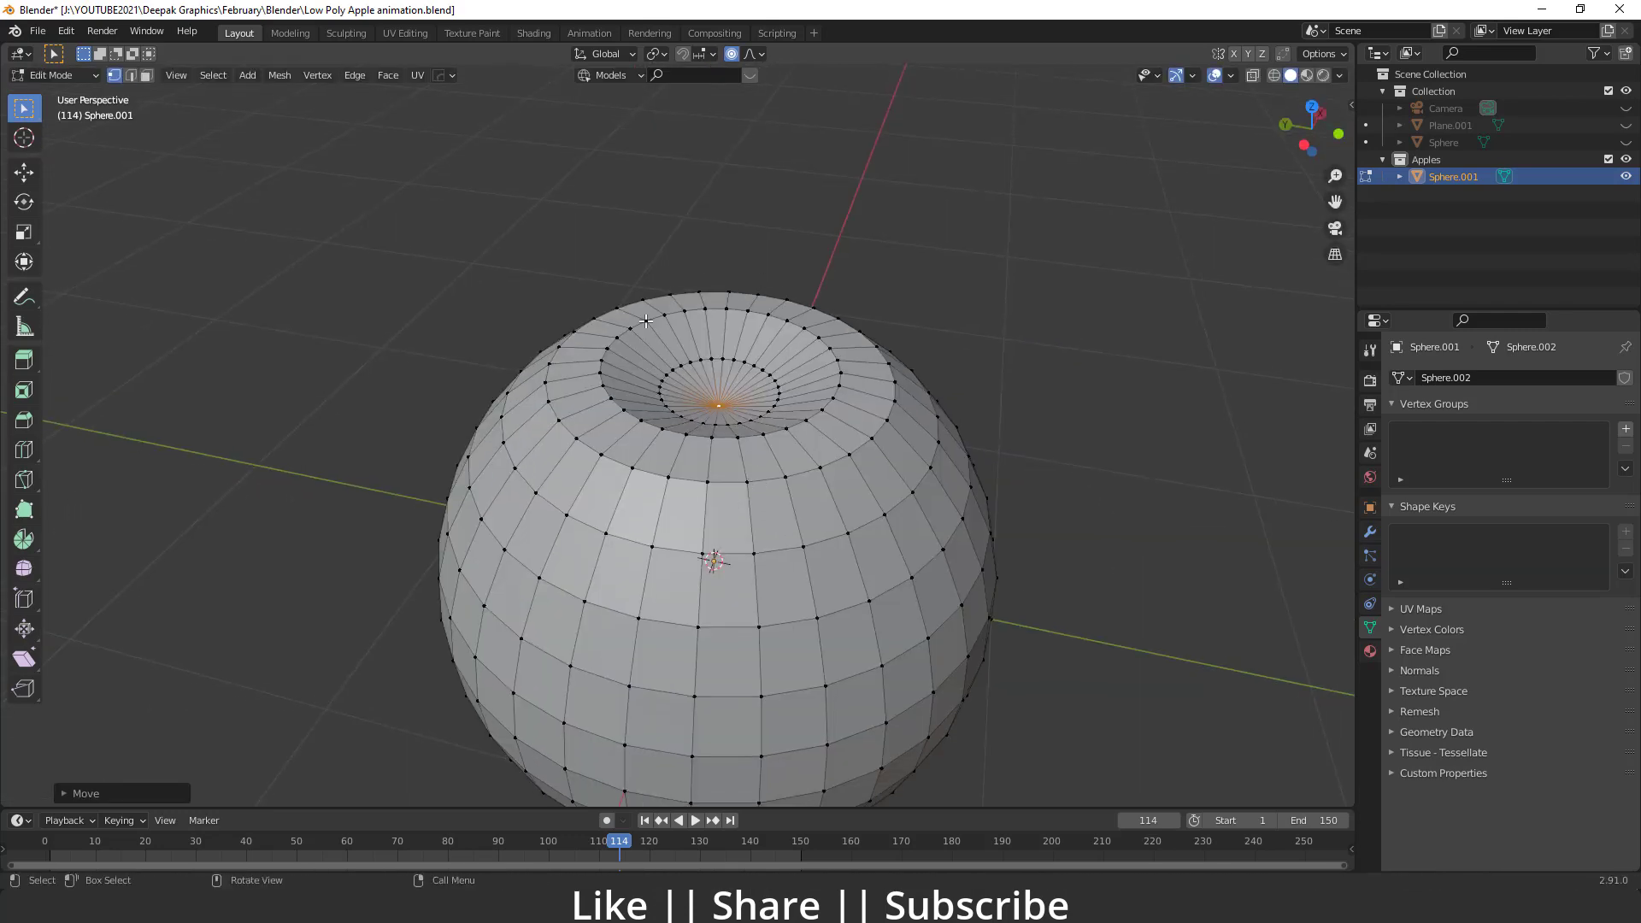
Raise the bottom pole vertex about 0.31 m along Z with a proportional size of about 0.75, and return to Object Mode.
mouse_move(750, 554)
middle_down()
mouse_move(753, 489)
mouse_move(798, 447)
mouse_move(695, 183)
mouse_move(728, 567)
middle_up()
click(686, 523)
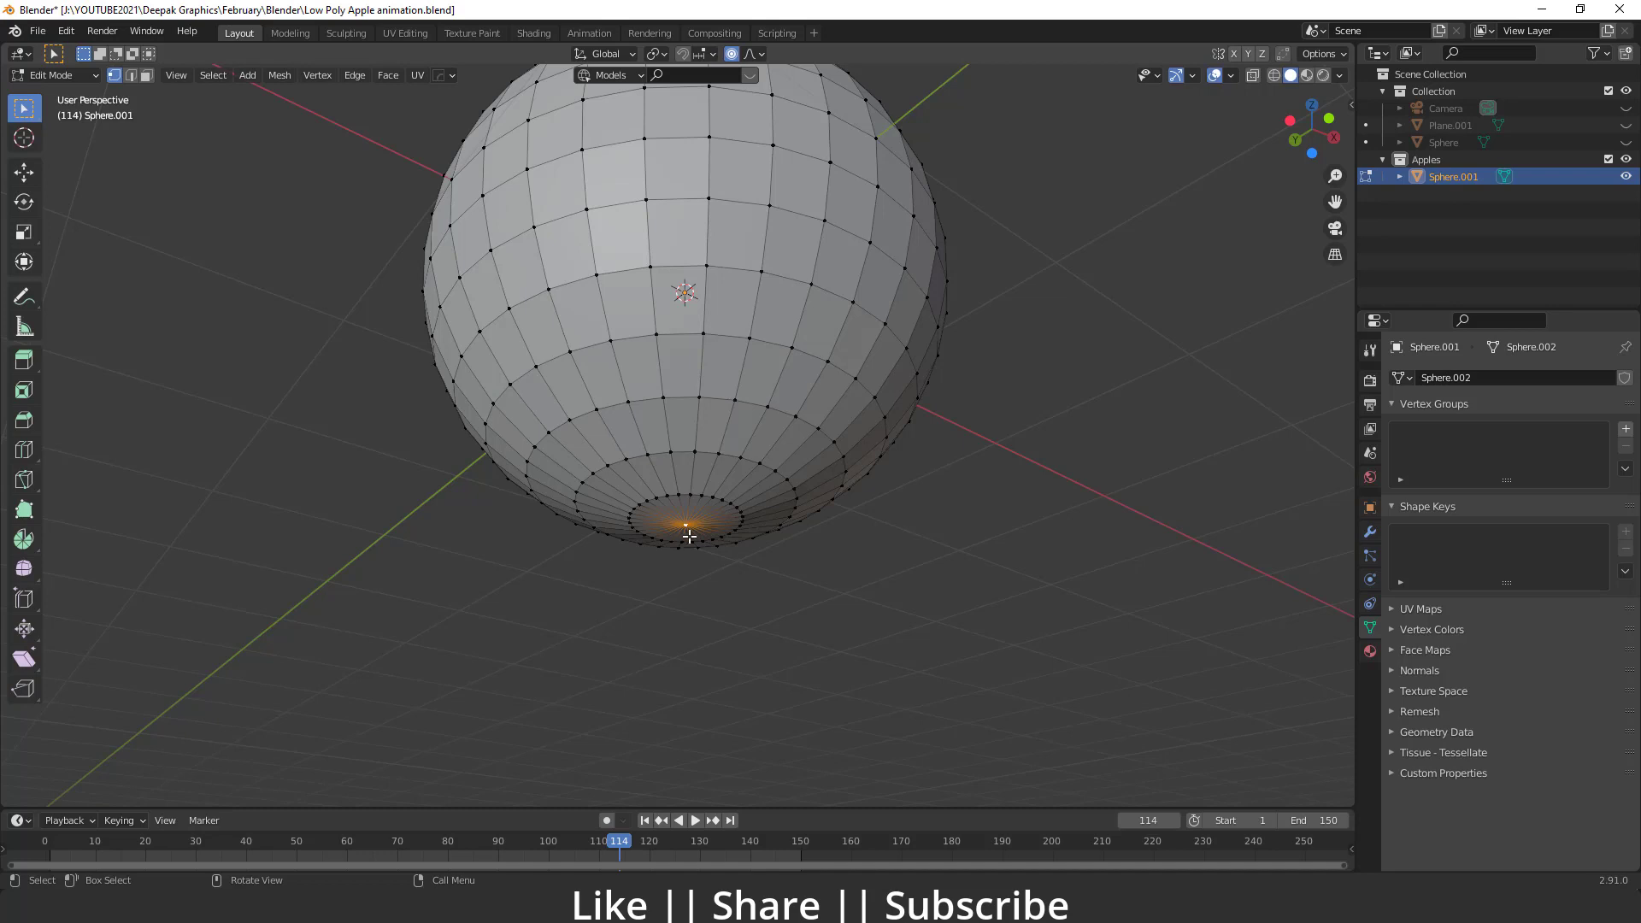
key(g)
key(z)
scroll(690, 530, down, 1)
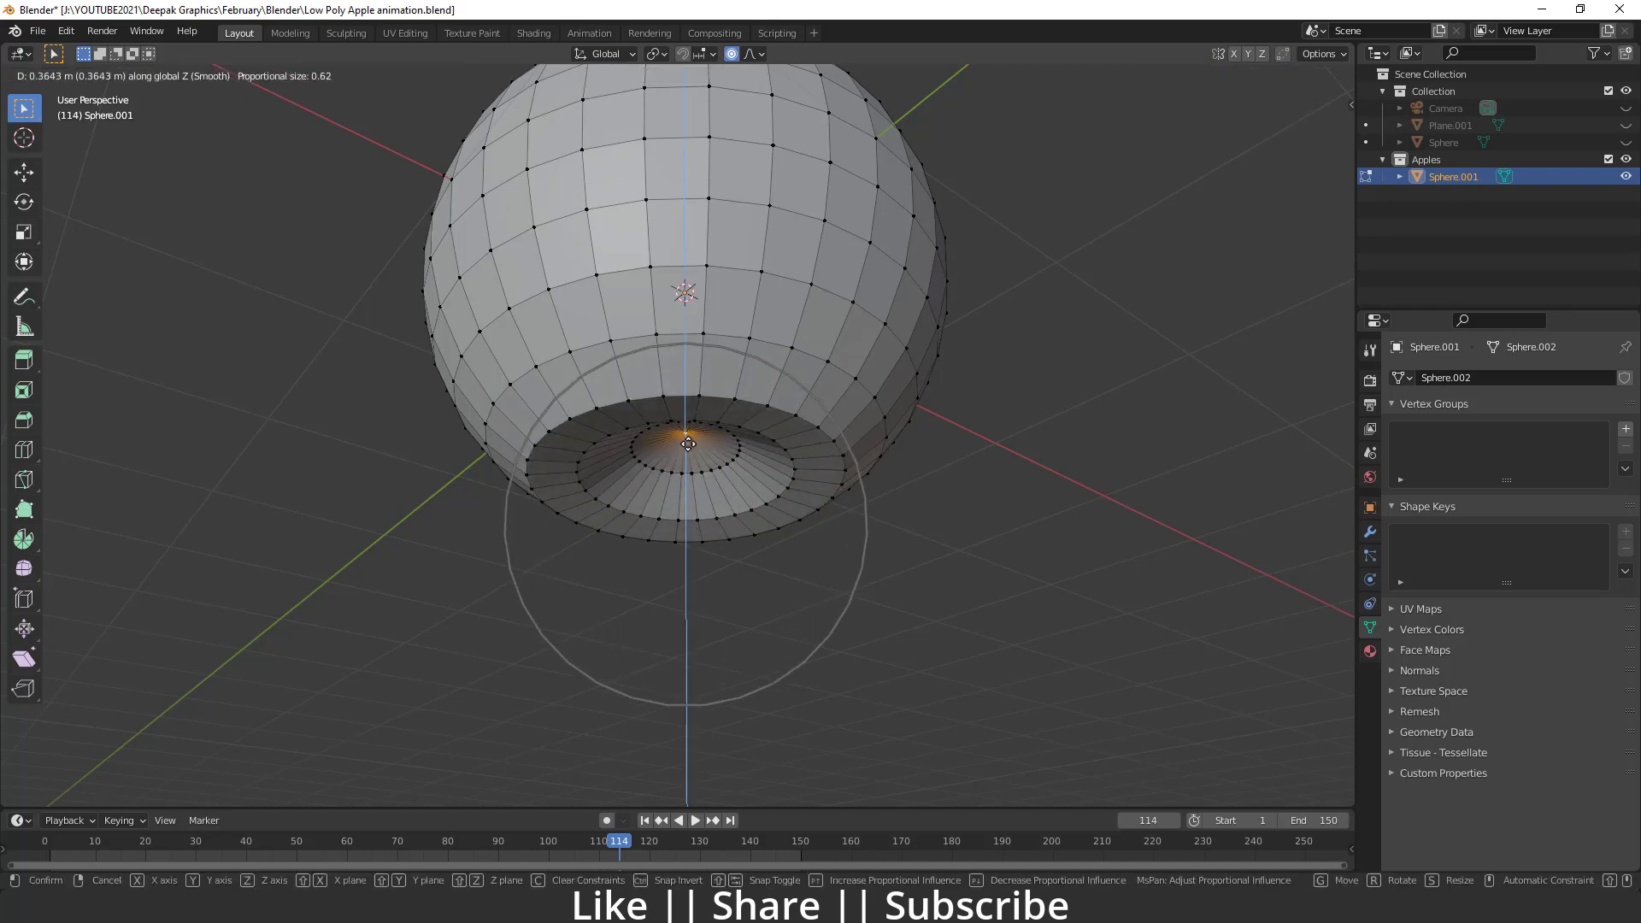
scroll(688, 445, down, 2)
scroll(686, 449, up, 1)
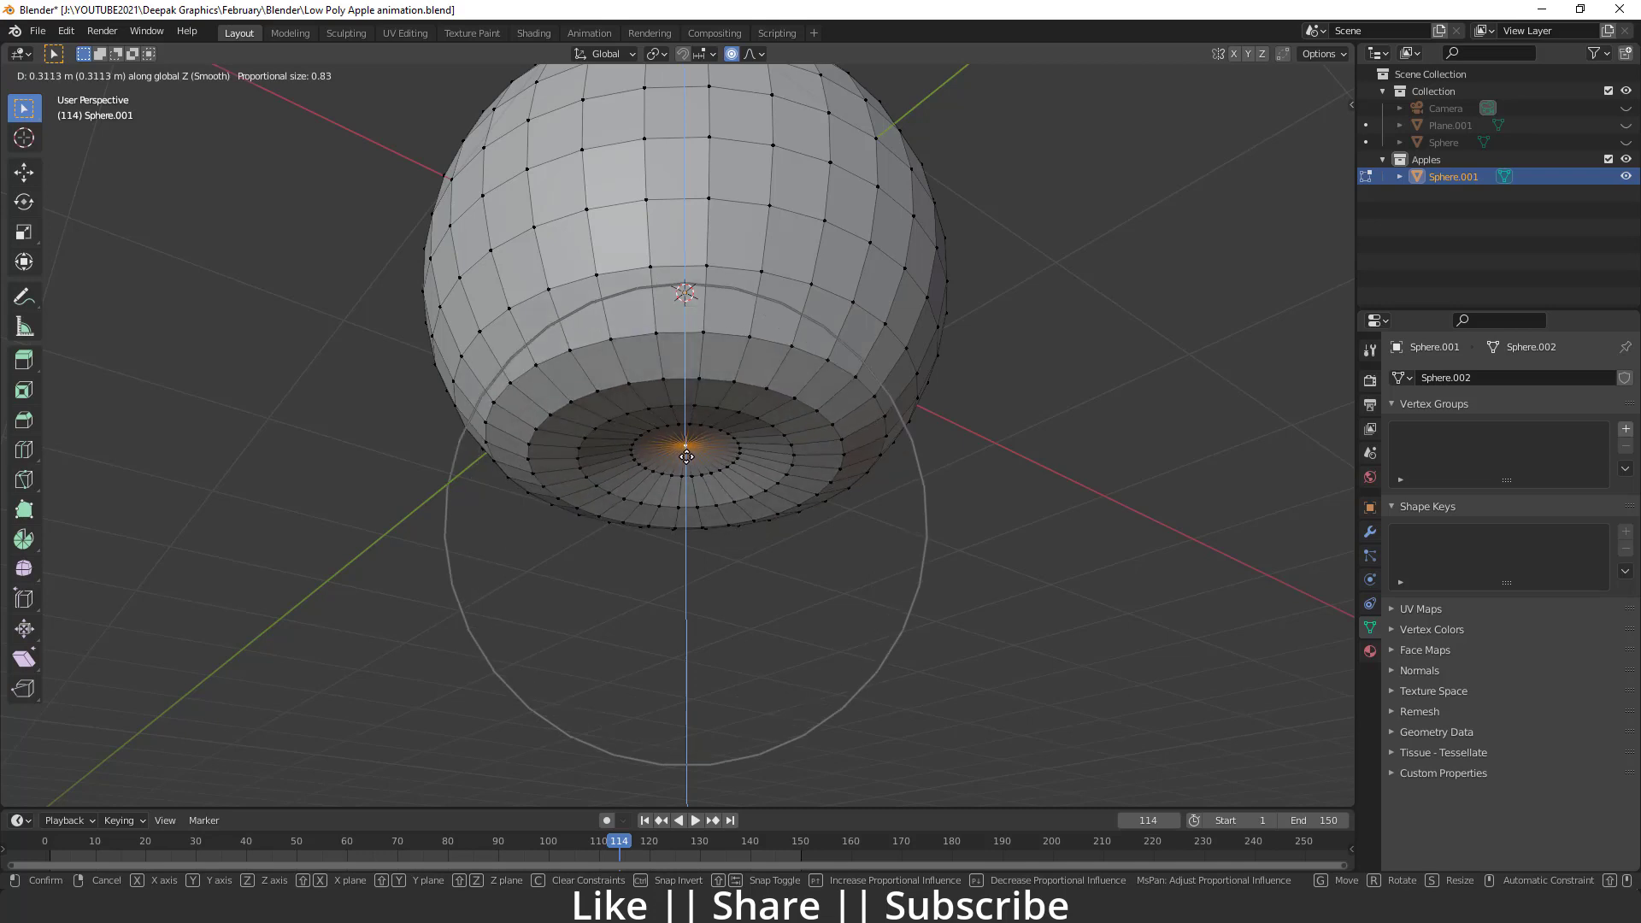
scroll(687, 456, down, 1)
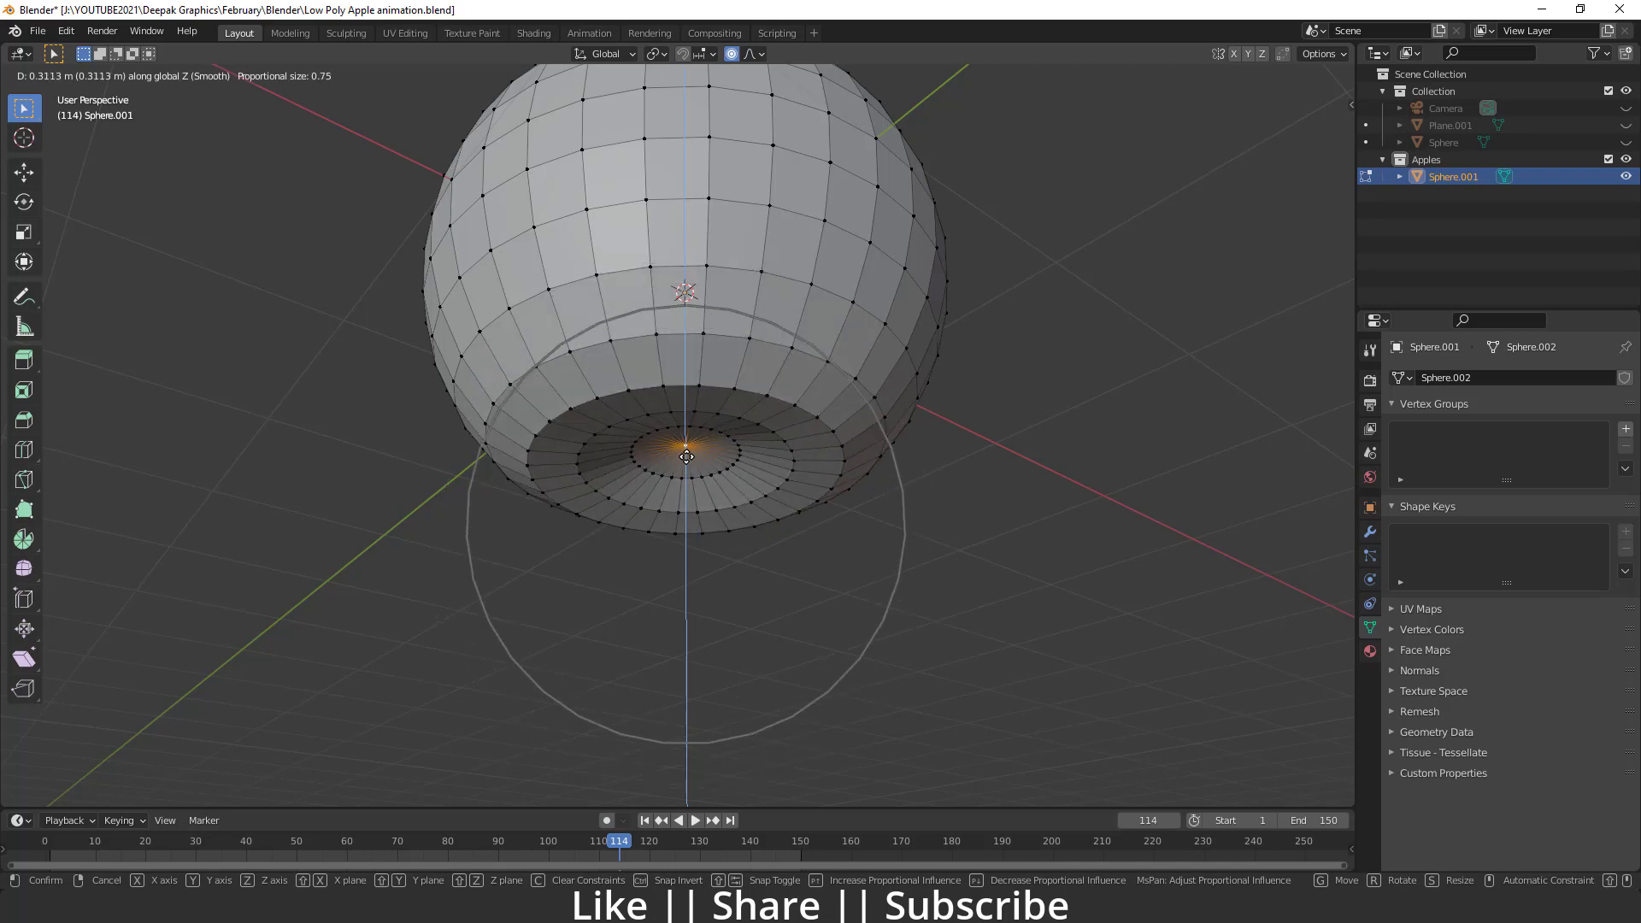
click(686, 456)
scroll(687, 457, down, 5)
middle_drag(941, 561, 832, 645)
key(Tab)
middle_drag(573, 384, 629, 441)
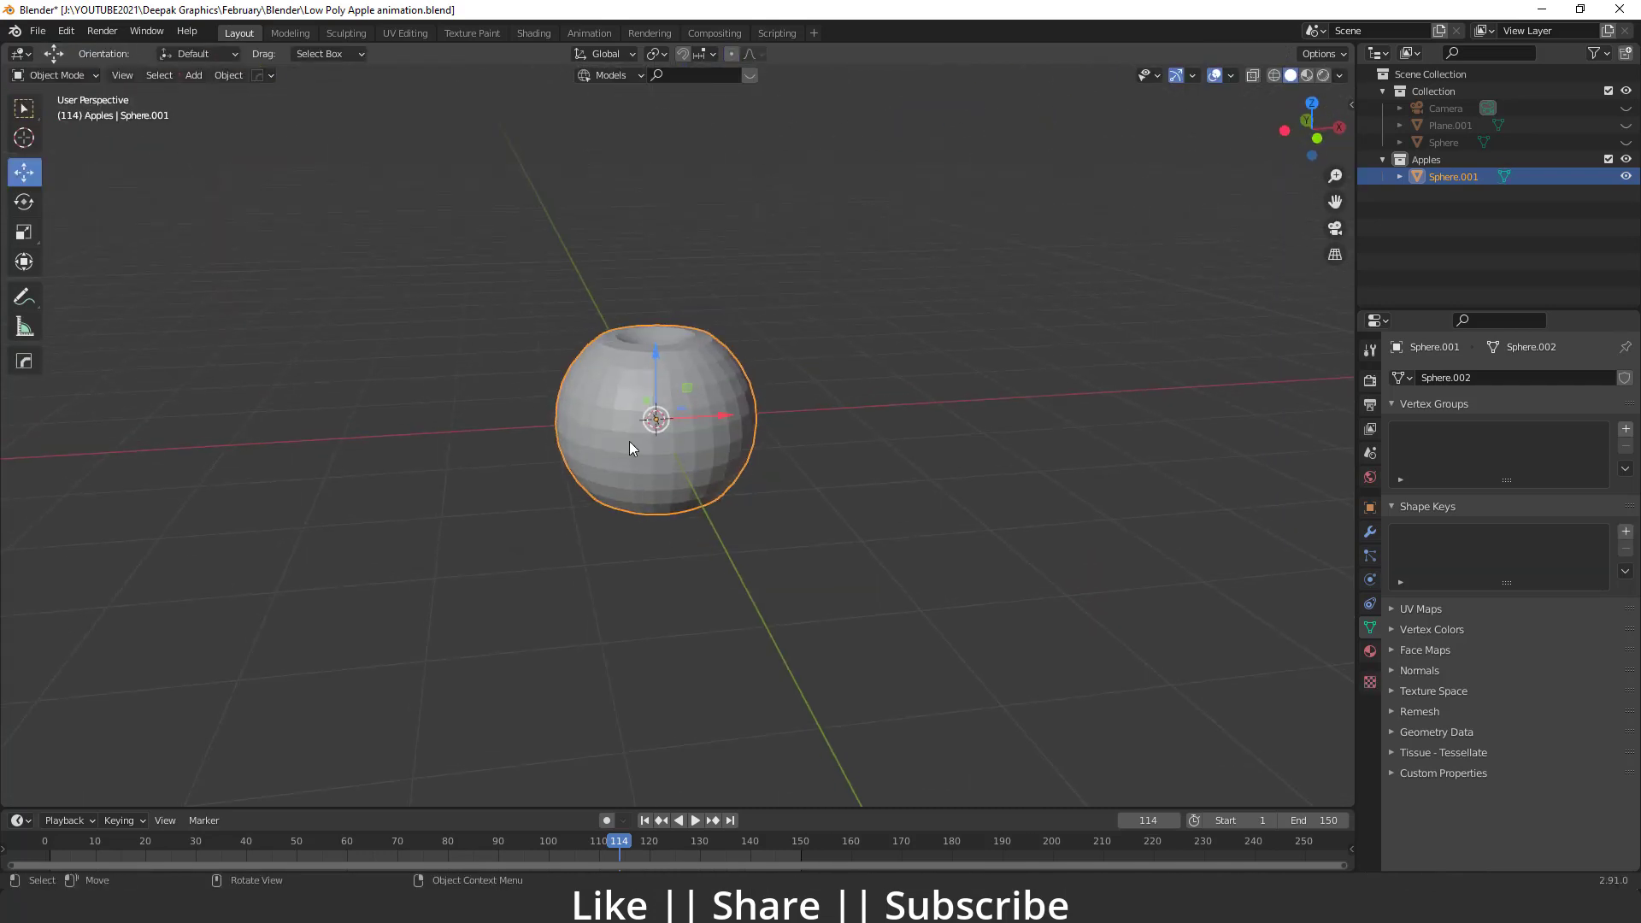
Move a vertex on the dimpled sphere in Edit Mode from the front view with proportional editing, and switch to top view.
key(grave)
click(525, 380)
key(Tab)
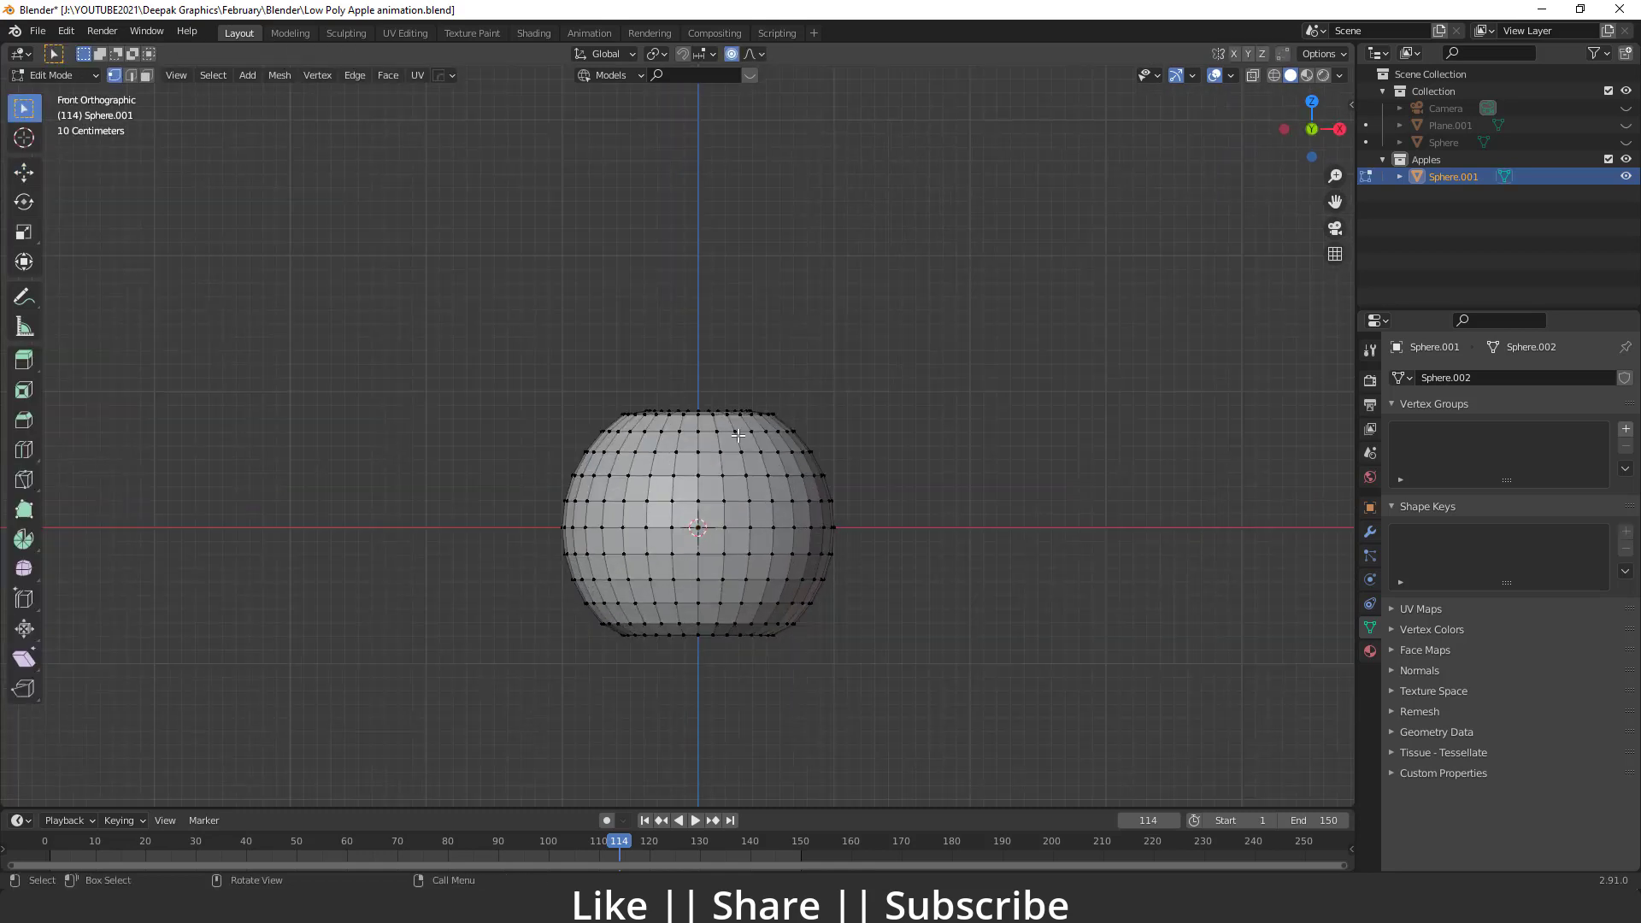
middle_drag(738, 435, 660, 521)
key(g)
click(836, 517)
key(grave)
click(686, 275)
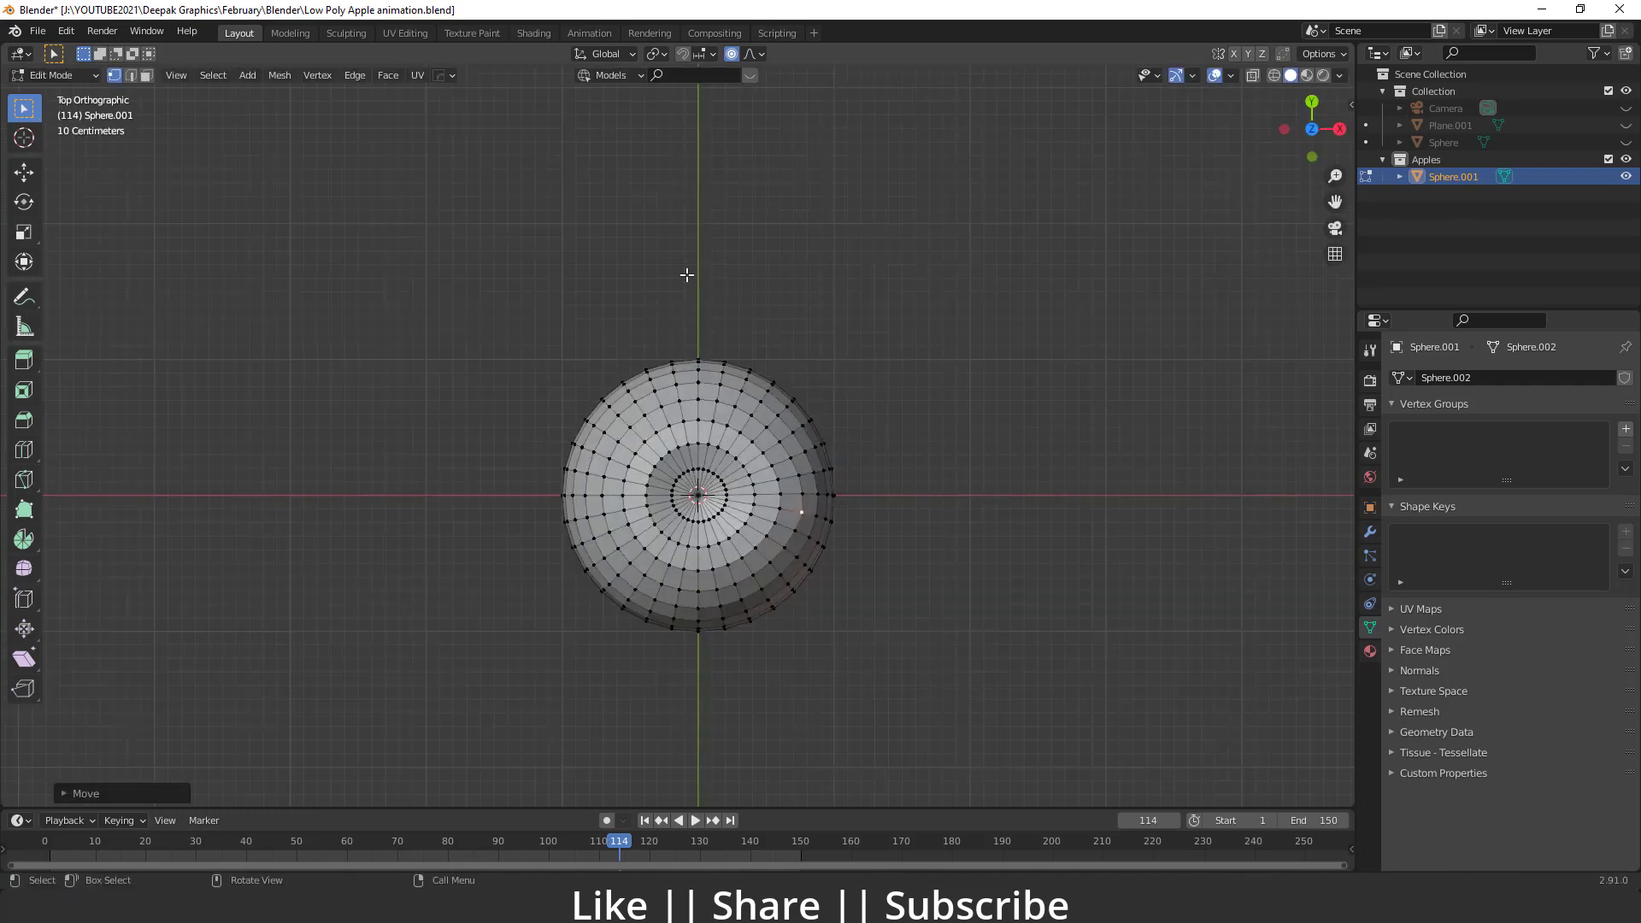
Move a vertex on the apple's rear rim outward from top view with a proportional size of 0.75, and return to Object Mode.
click(647, 369)
key(g)
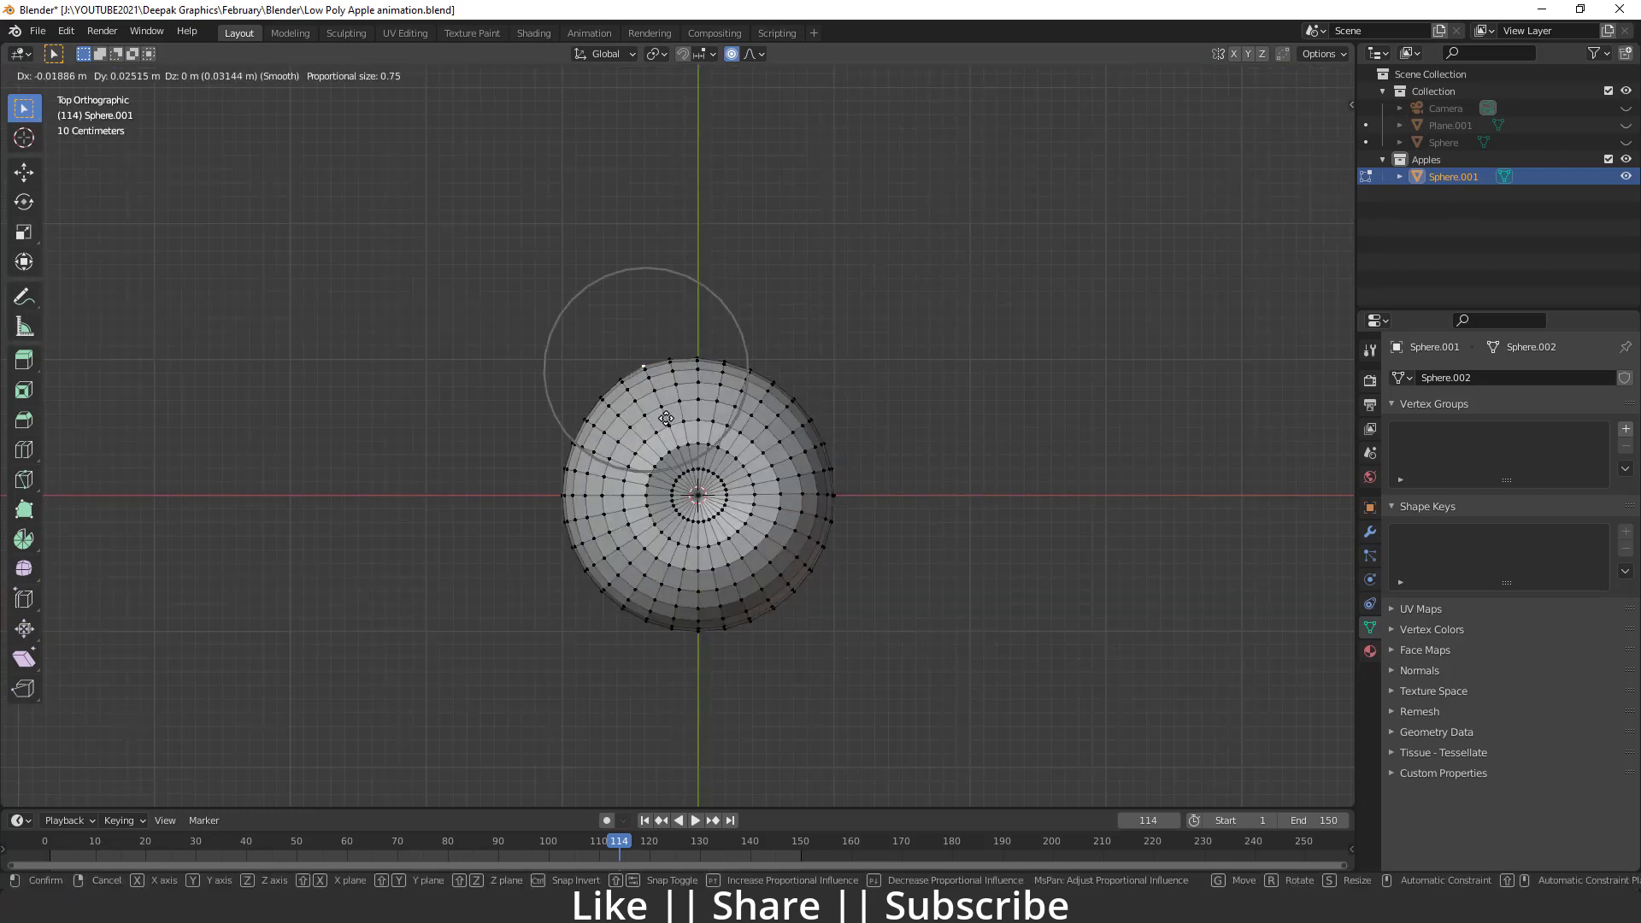
click(659, 421)
key(g)
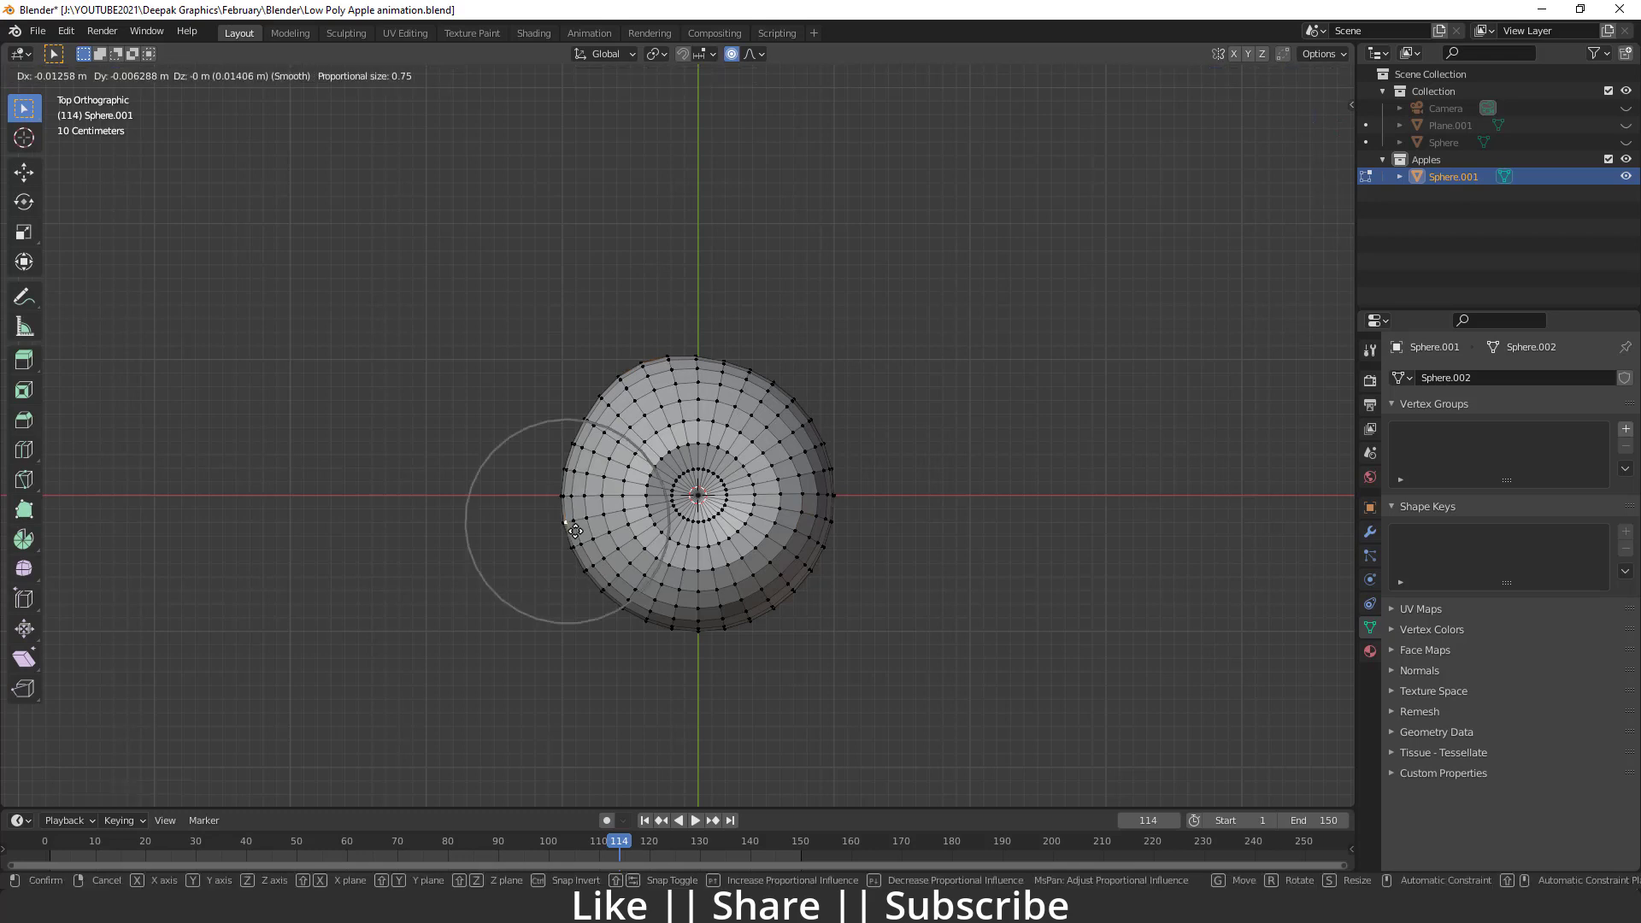
key(Escape)
key(Tab)
middle_drag(887, 609, 725, 536)
scroll(725, 536, up, 3)
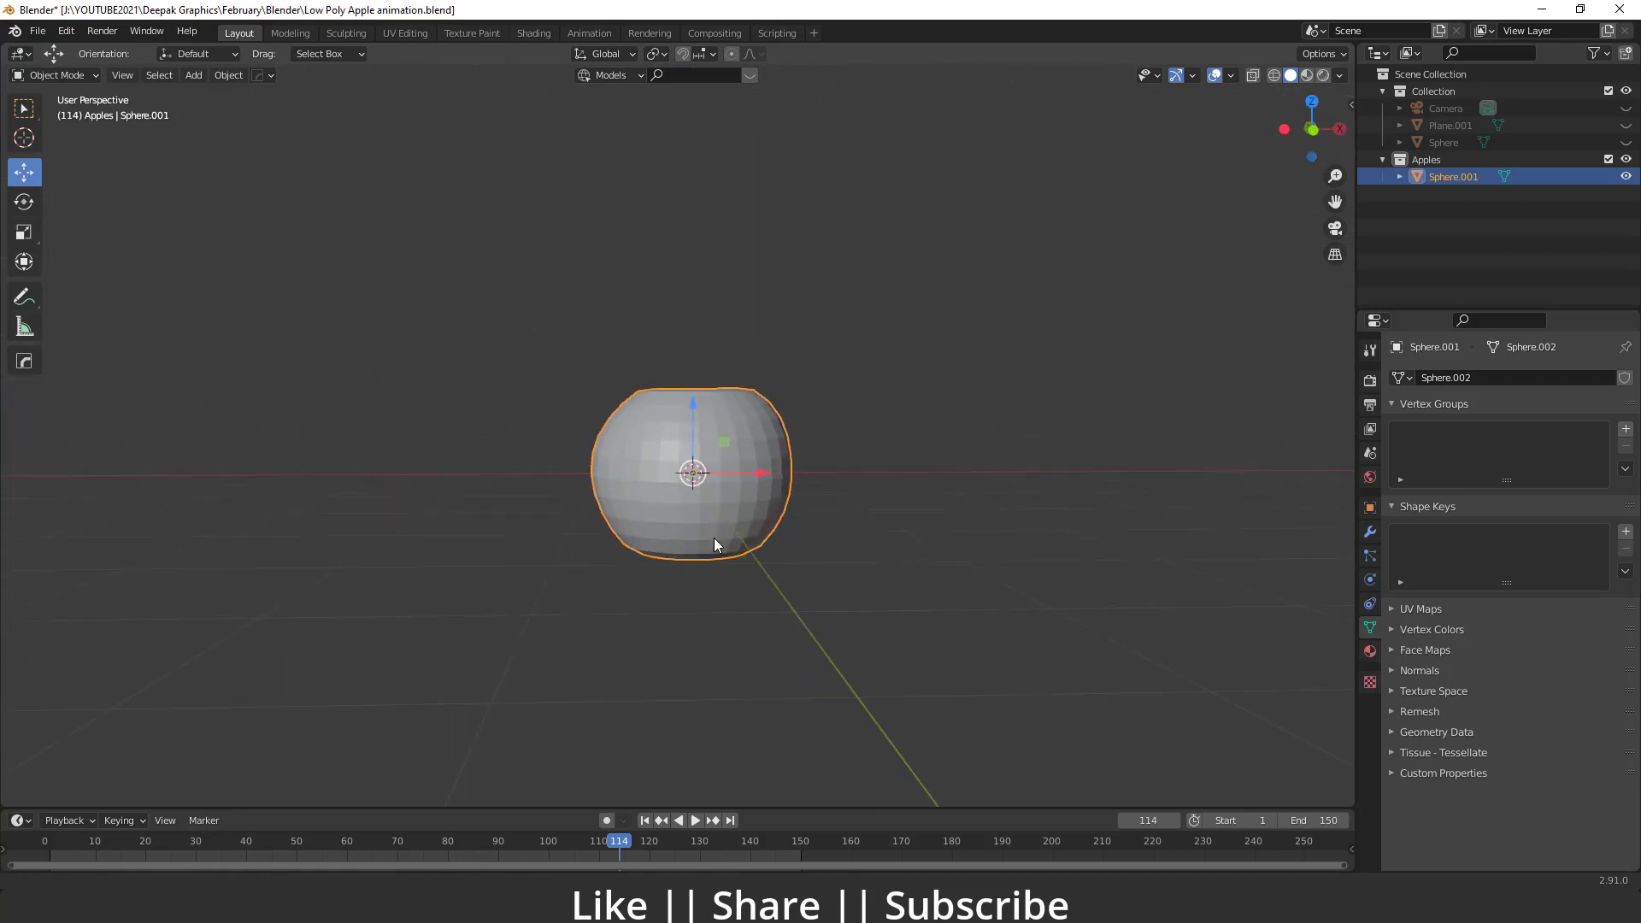
middle_drag(536, 354, 645, 410)
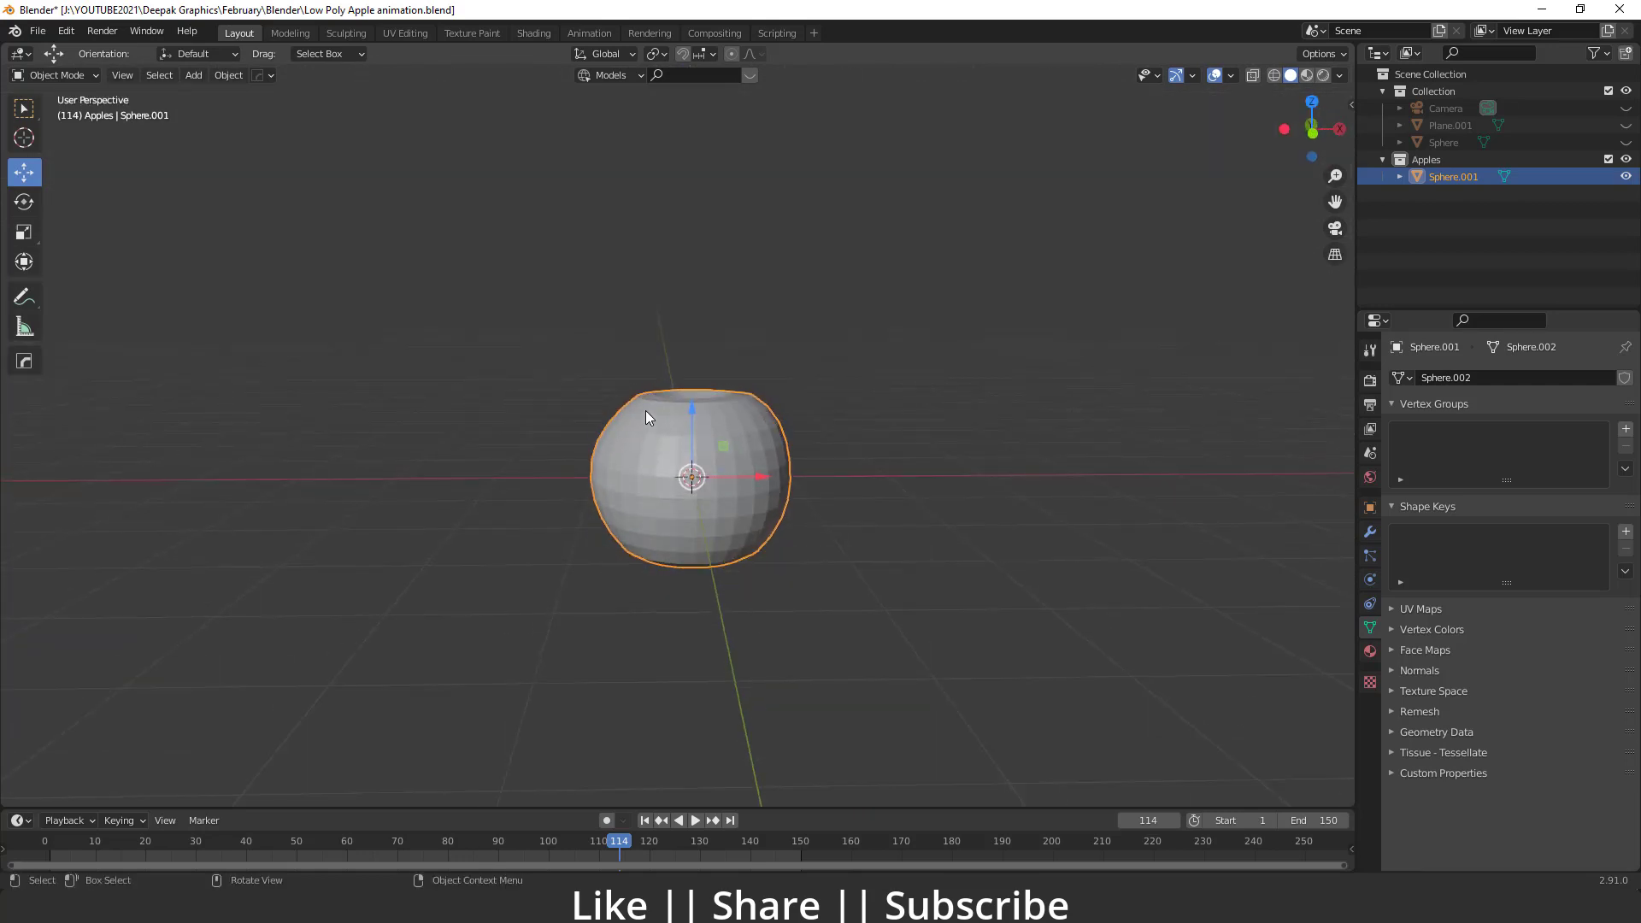
Raise a vertex on the apple's upper rim about 0.06 m in Edit Mode with a proportional size of 0.62, and return to Object Mode.
key(Tab)
scroll(632, 394, up, 2)
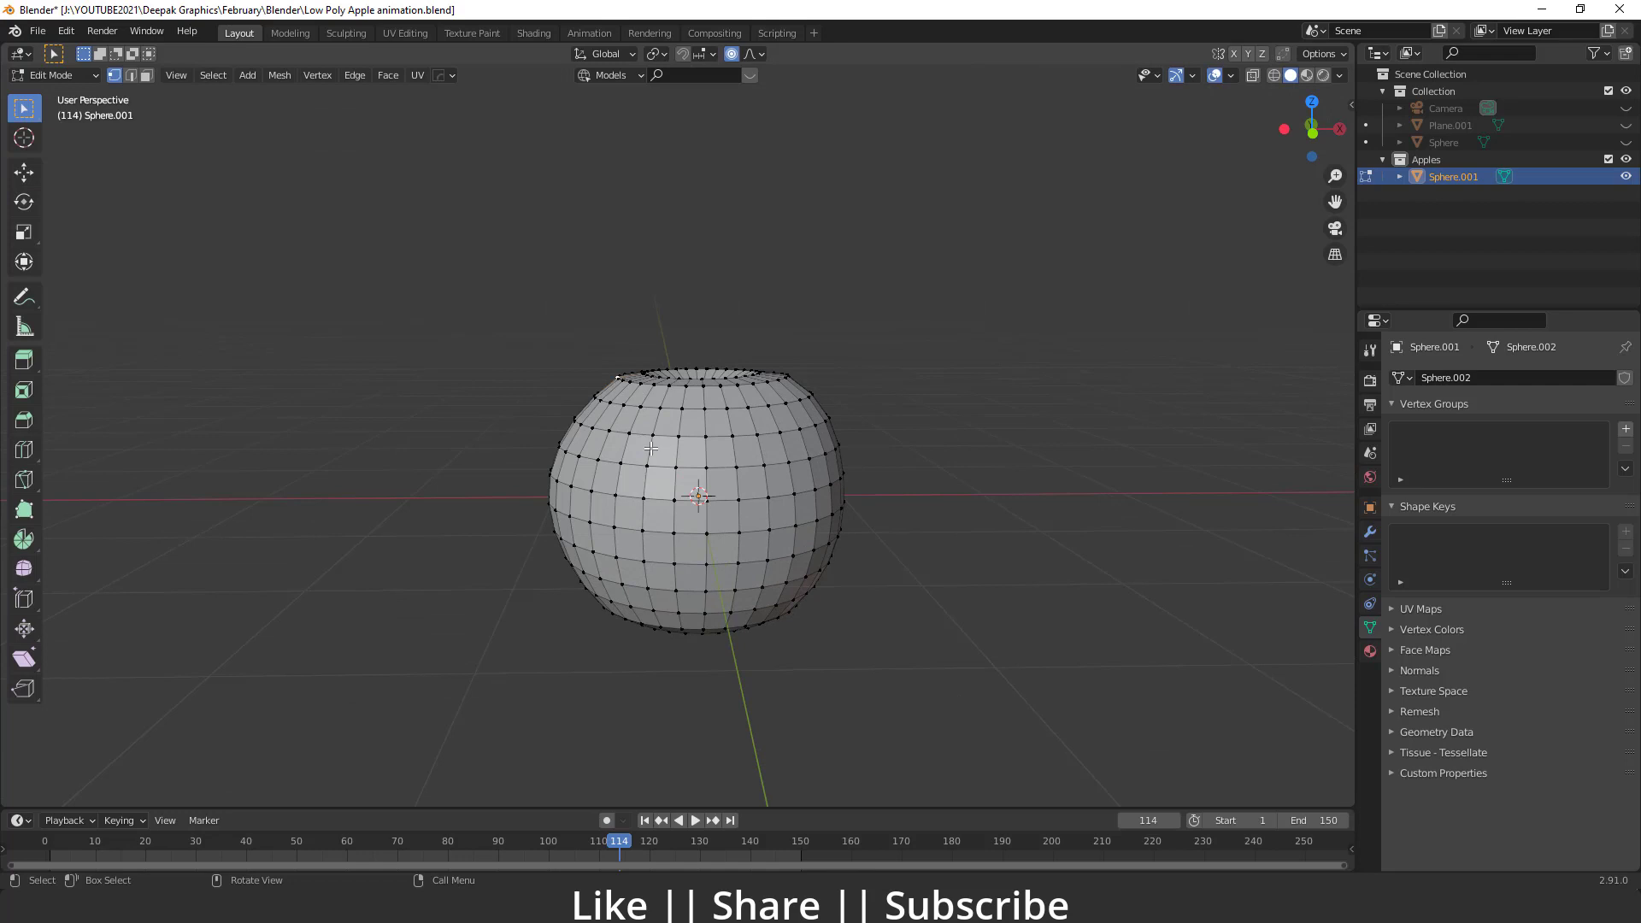
key(g)
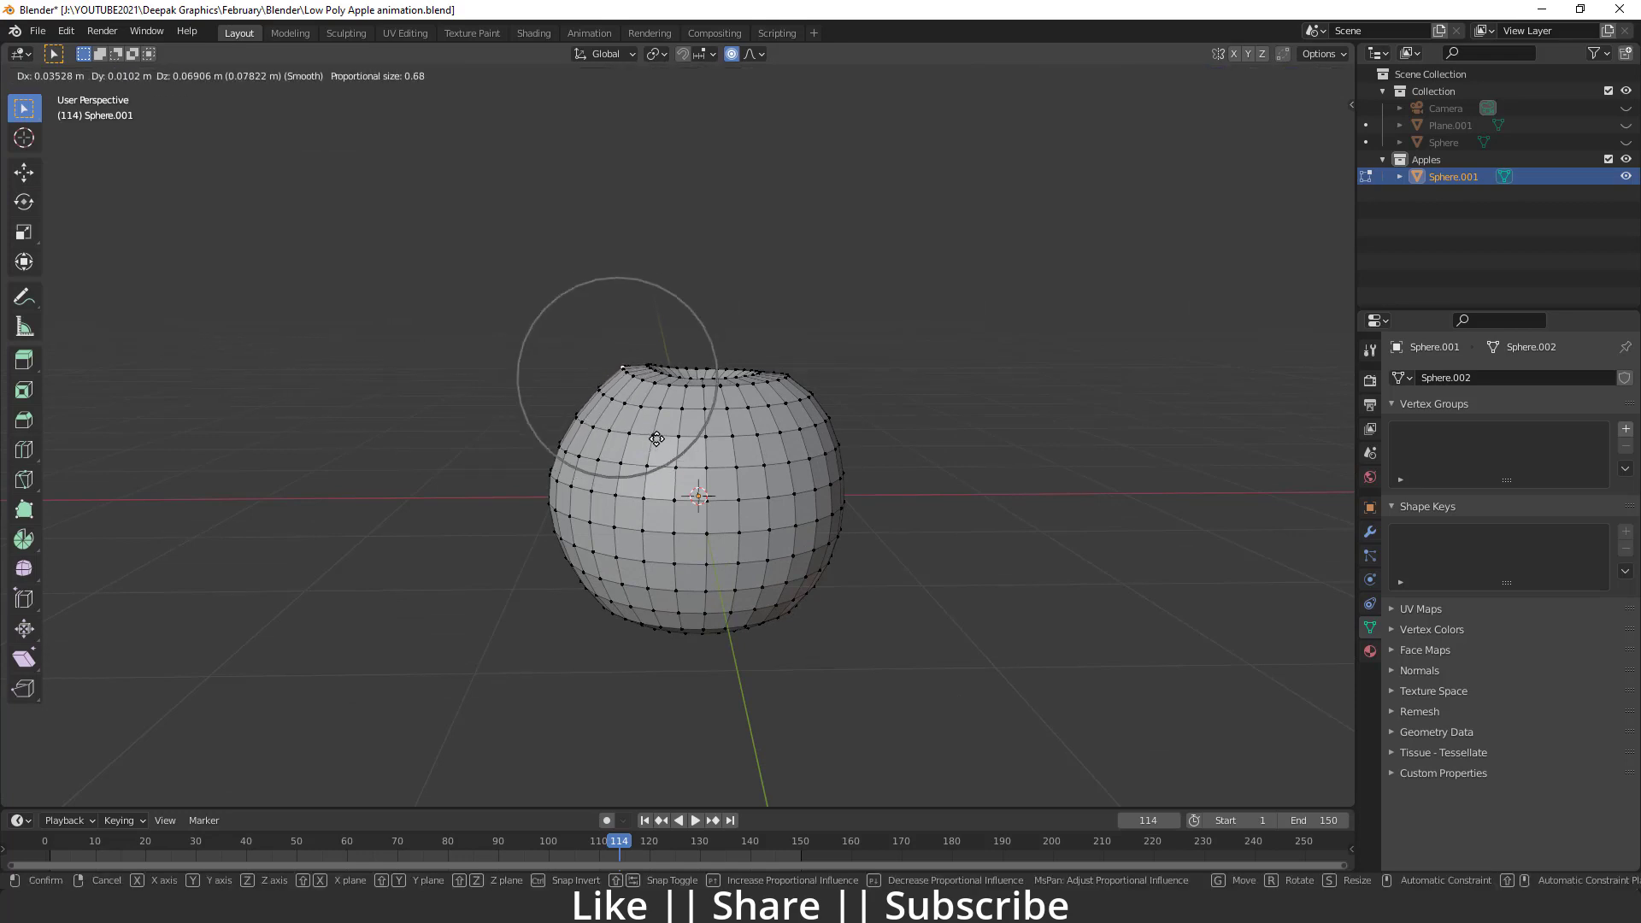
scroll(655, 439, up, 1)
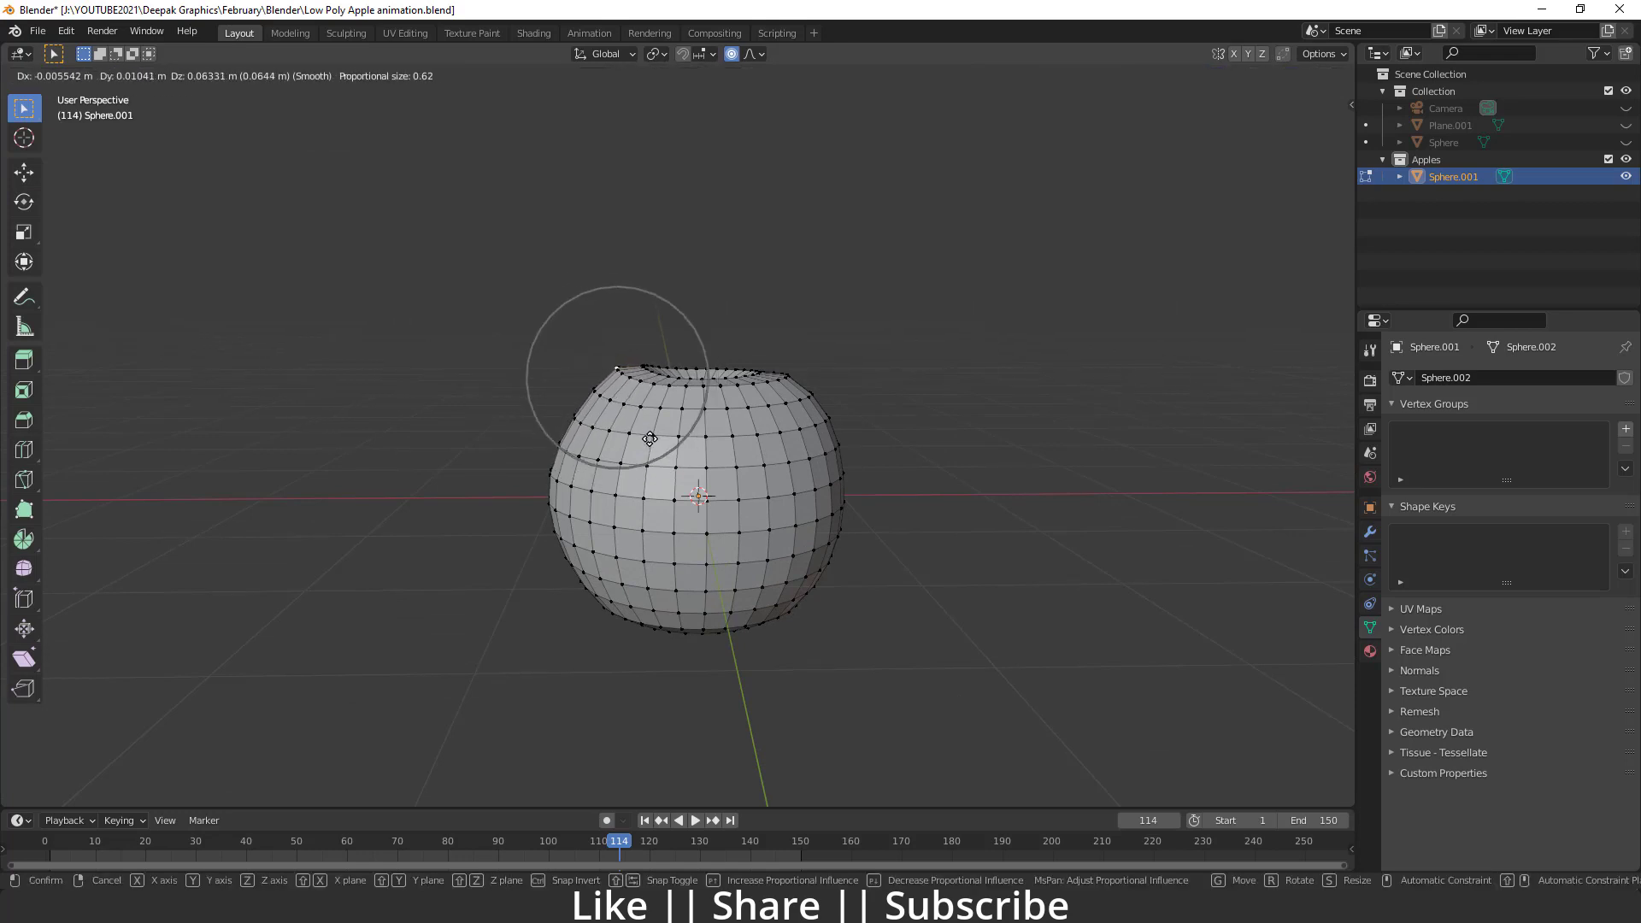
click(650, 438)
key(Tab)
middle_drag(916, 476, 873, 542)
scroll(821, 473, down, 3)
scroll(695, 521, up, 4)
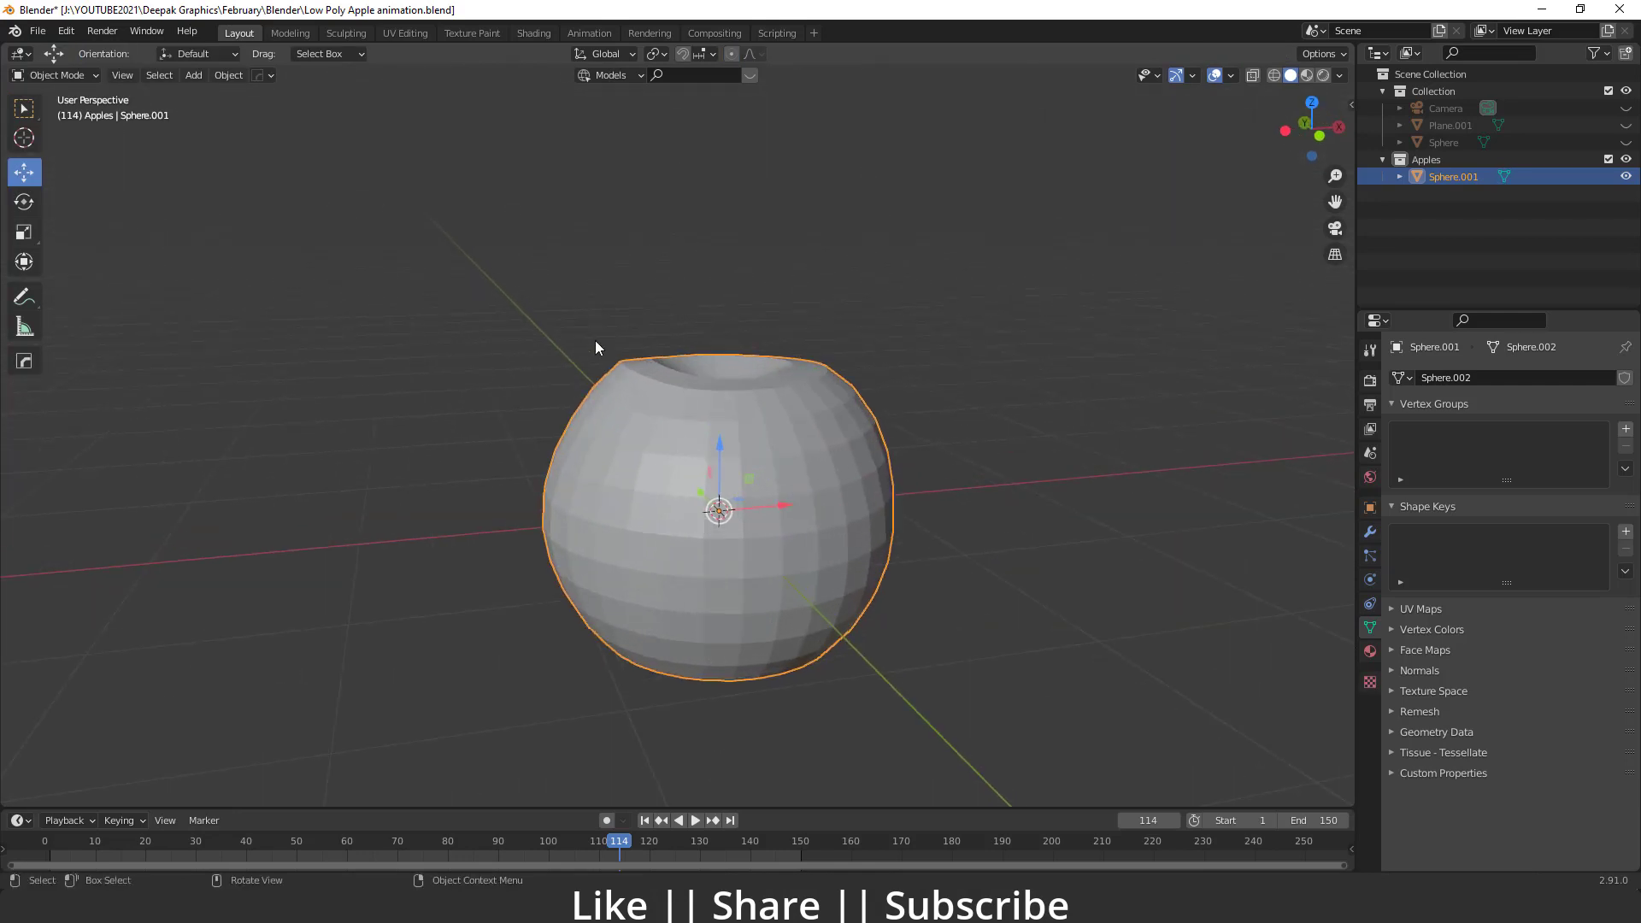
Add a mesh cylinder for the stem and scale it down to a small fraction of the apple's size.
key(shift+a)
mouse_move(697, 409)
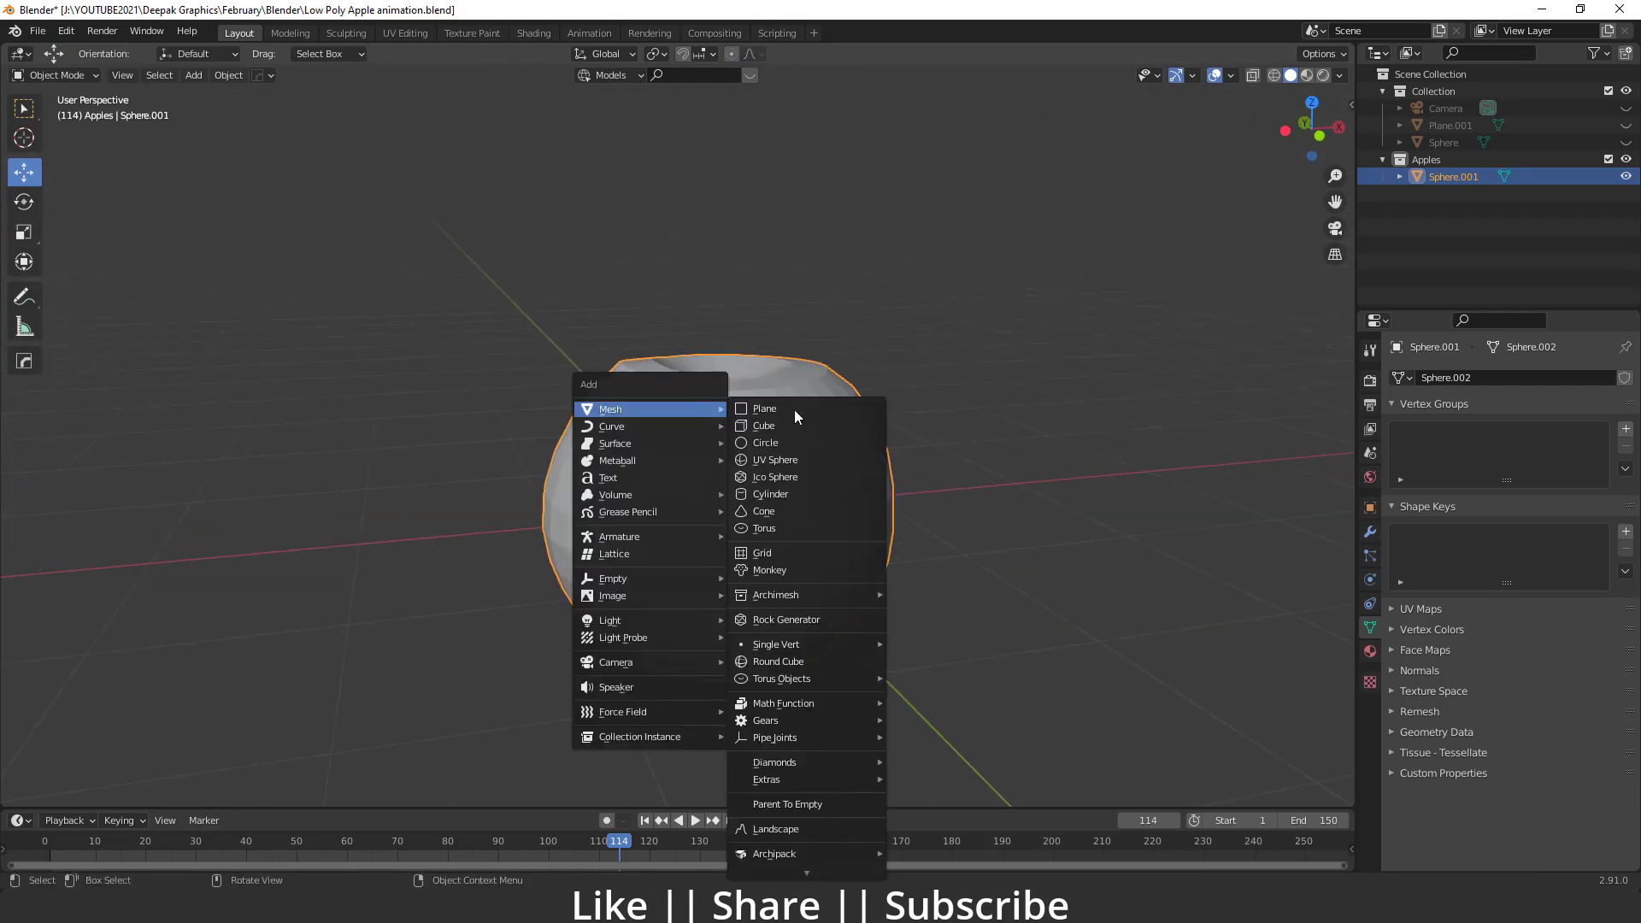
click(773, 495)
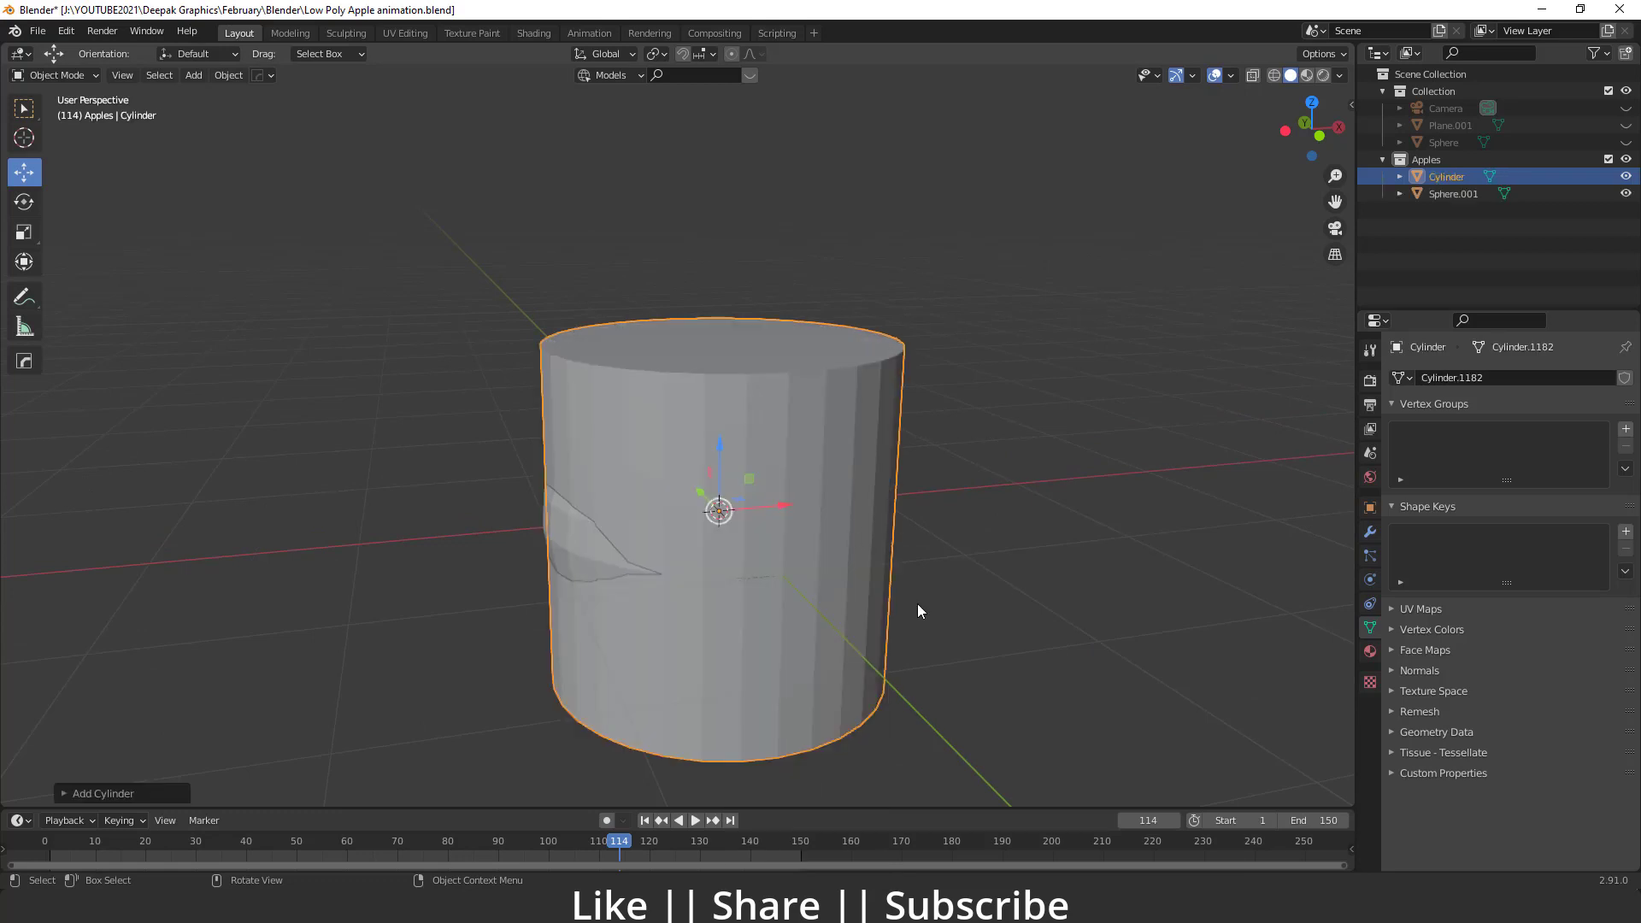
key(s)
click(741, 518)
Raise the small cylinder along Z to the apple's upper dimple and frame it in front view.
key(g)
key(z)
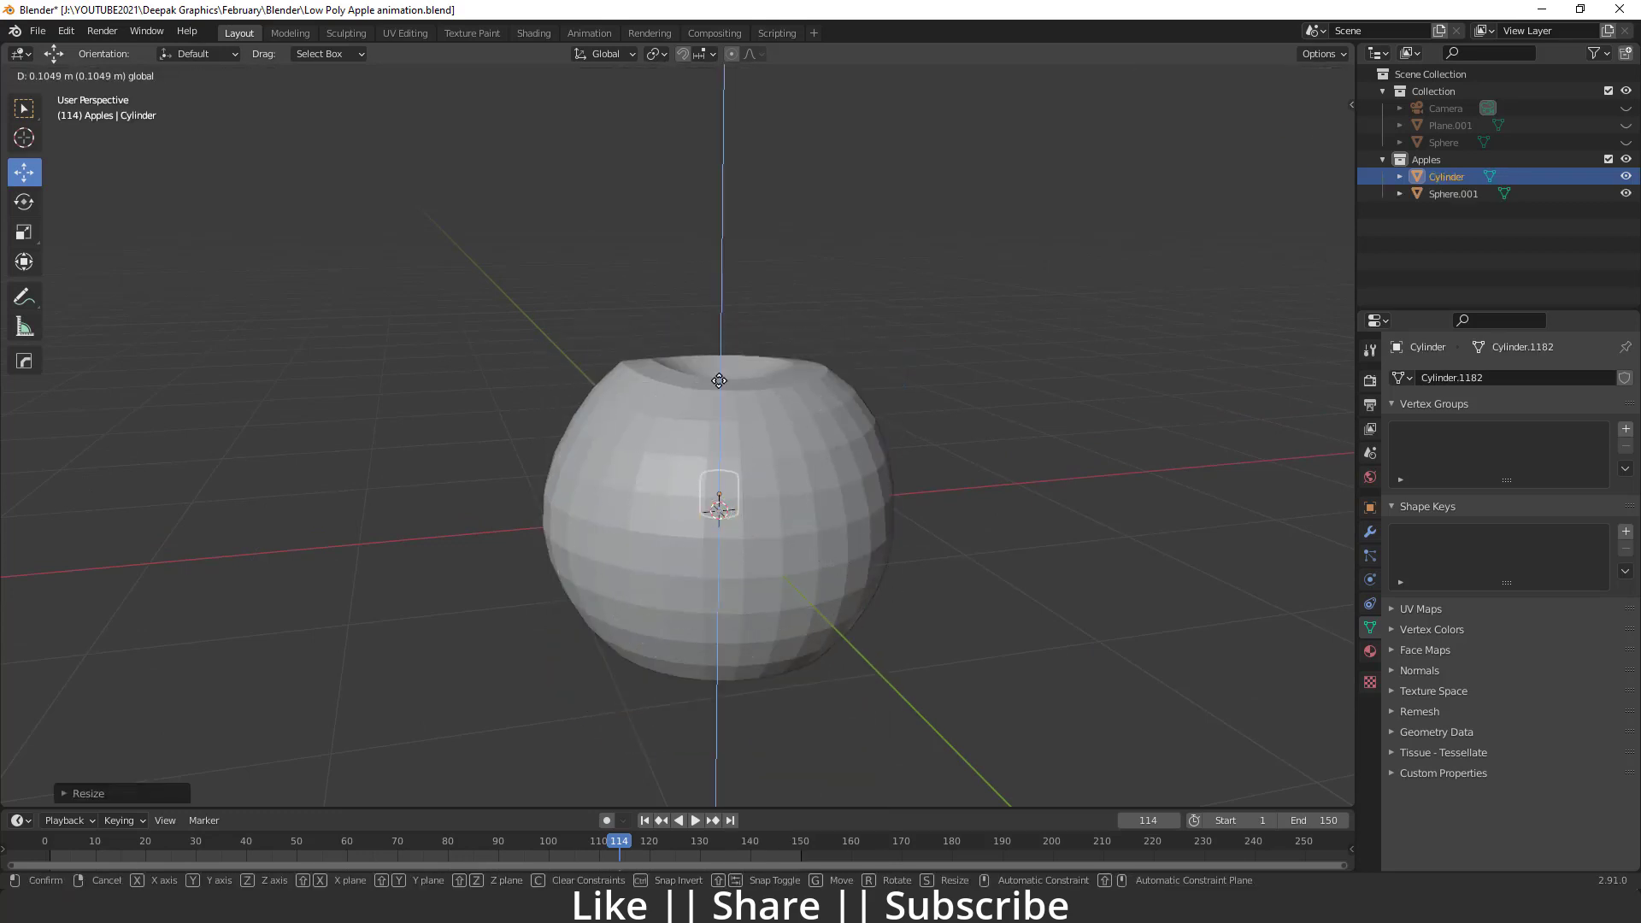
click(589, 289)
key(grave)
click(510, 222)
scroll(681, 315, up, 3)
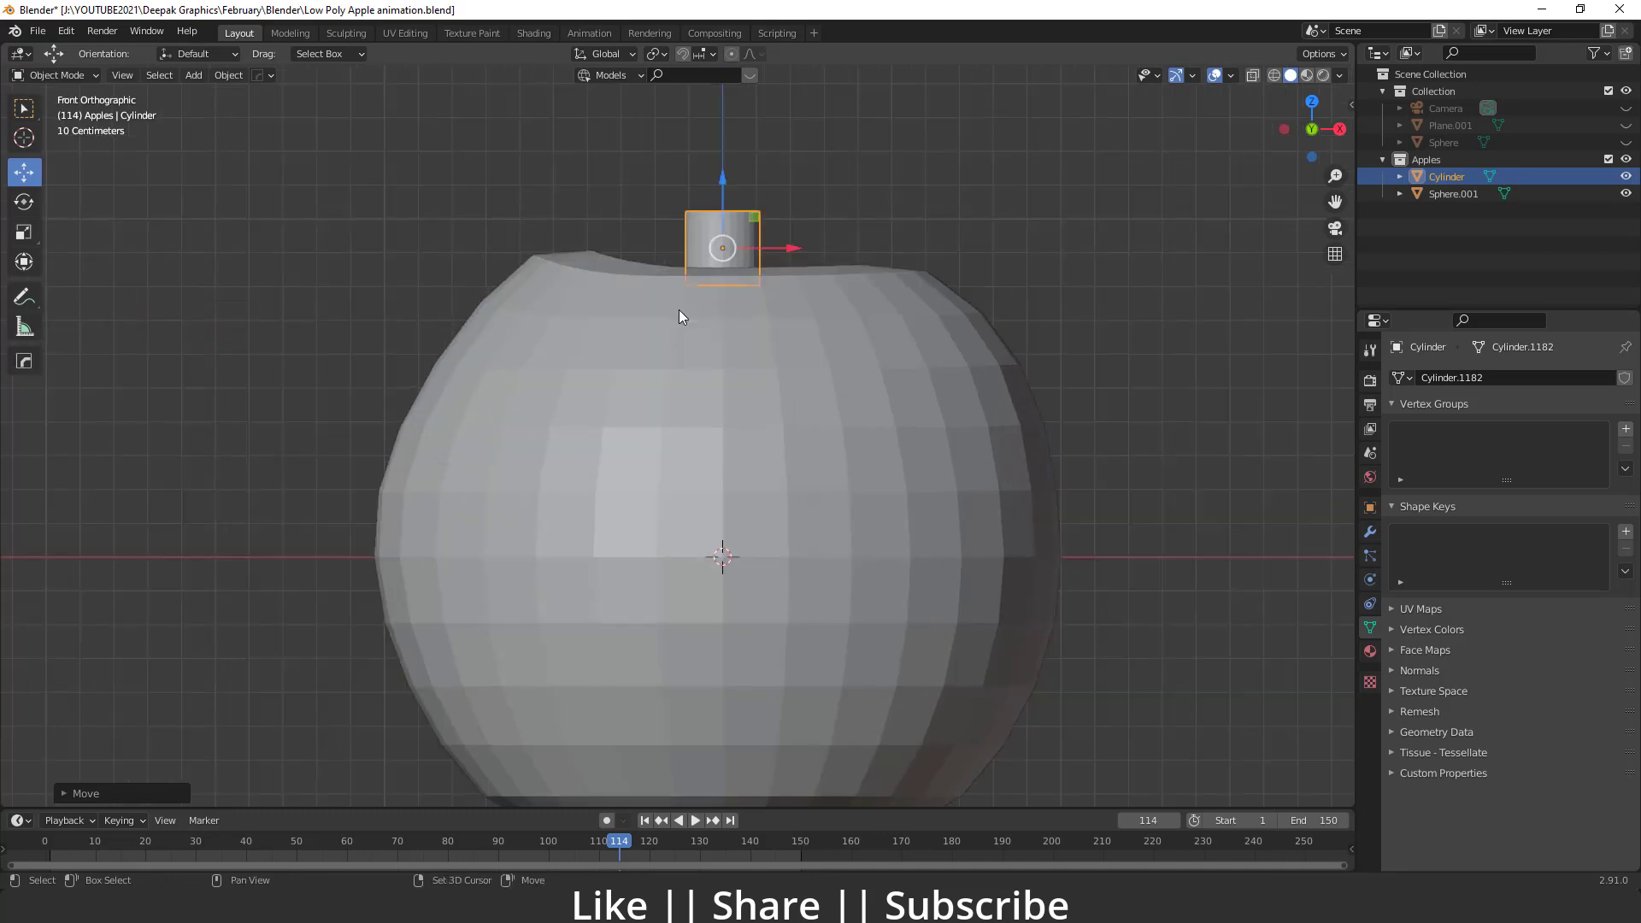
shift+middle_drag(680, 315, 702, 502)
scroll(702, 502, up, 3)
shift+middle_drag(759, 452, 725, 461)
Widen the stem cylinder's bottom ring slightly in Edit Mode with X-ray on and proportional editing off.
key(Tab)
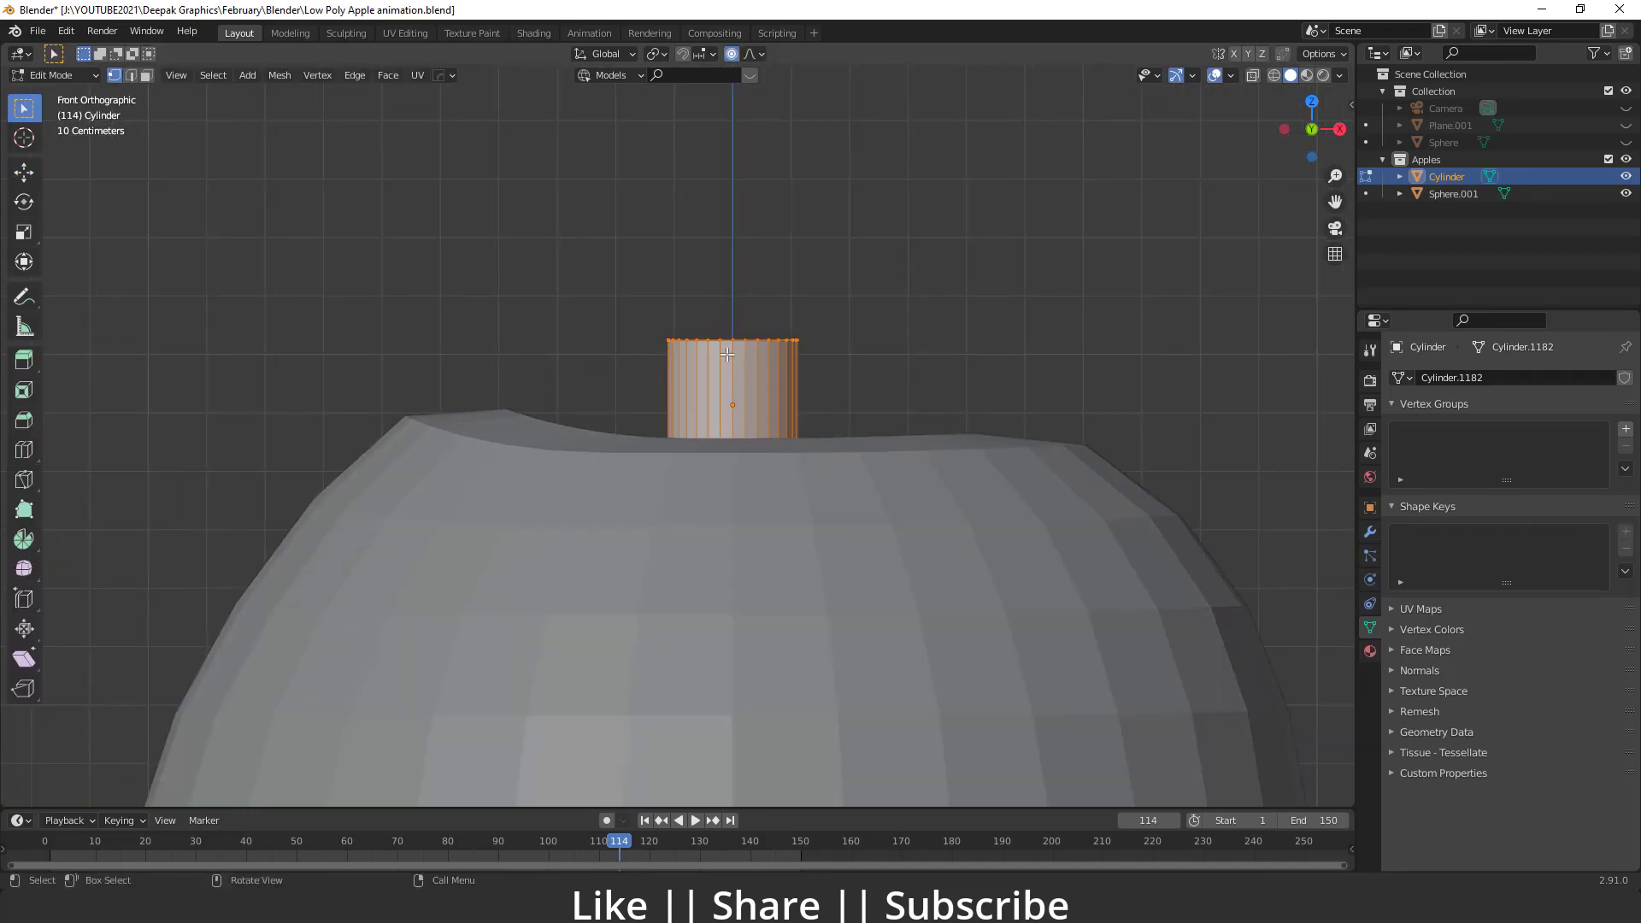
click(1253, 75)
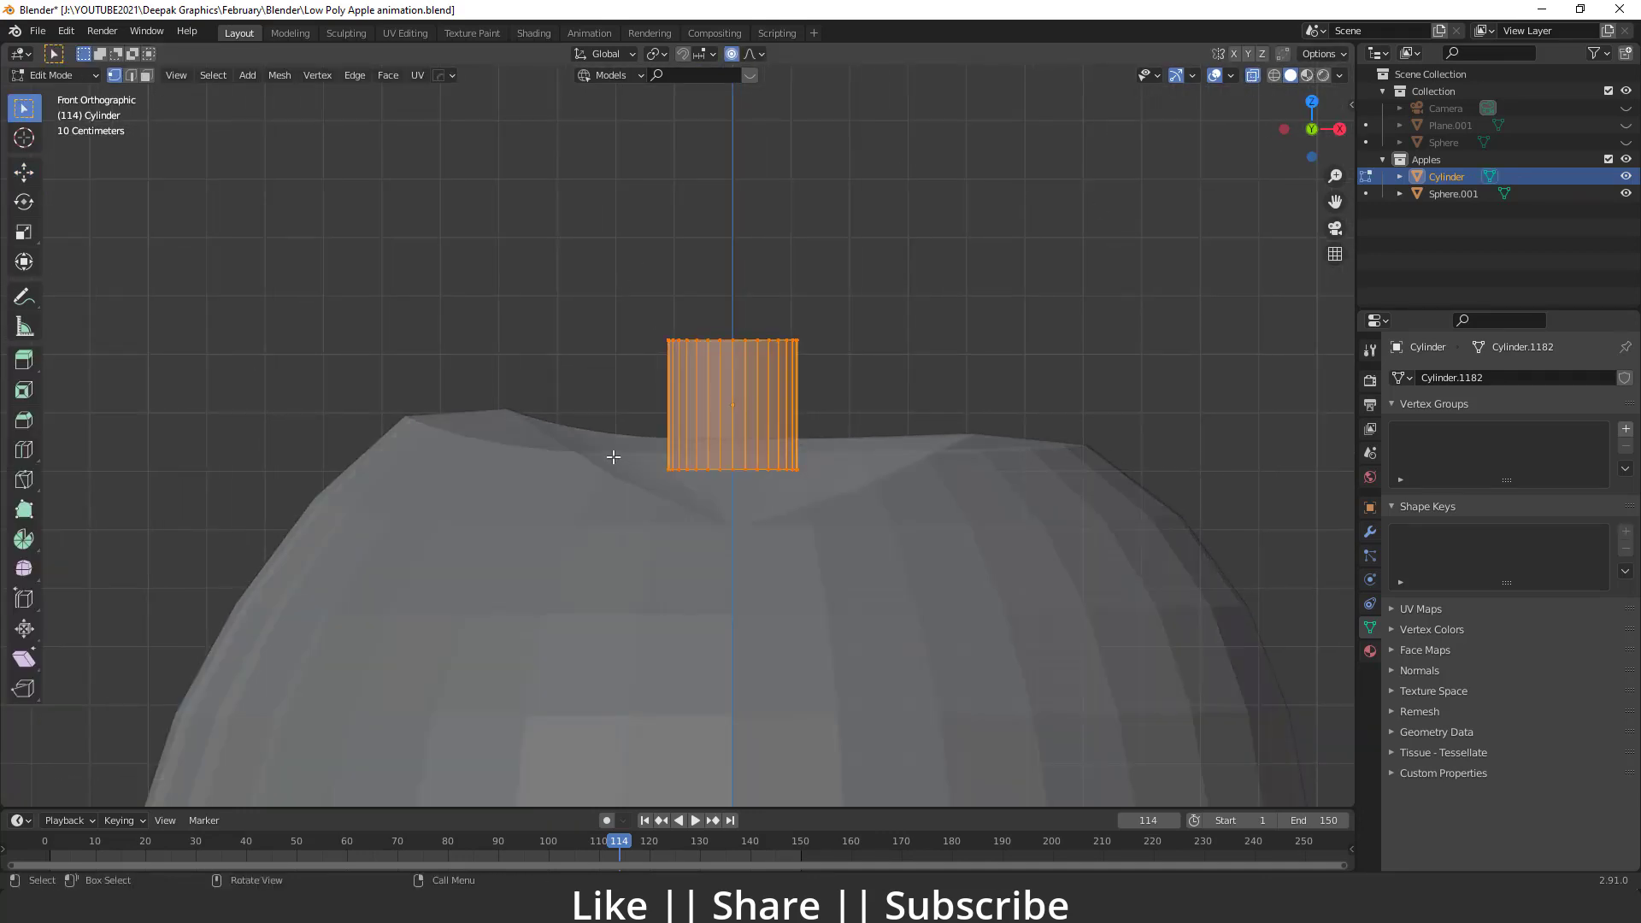
drag(613, 457, 905, 520)
key(s)
right_click(841, 516)
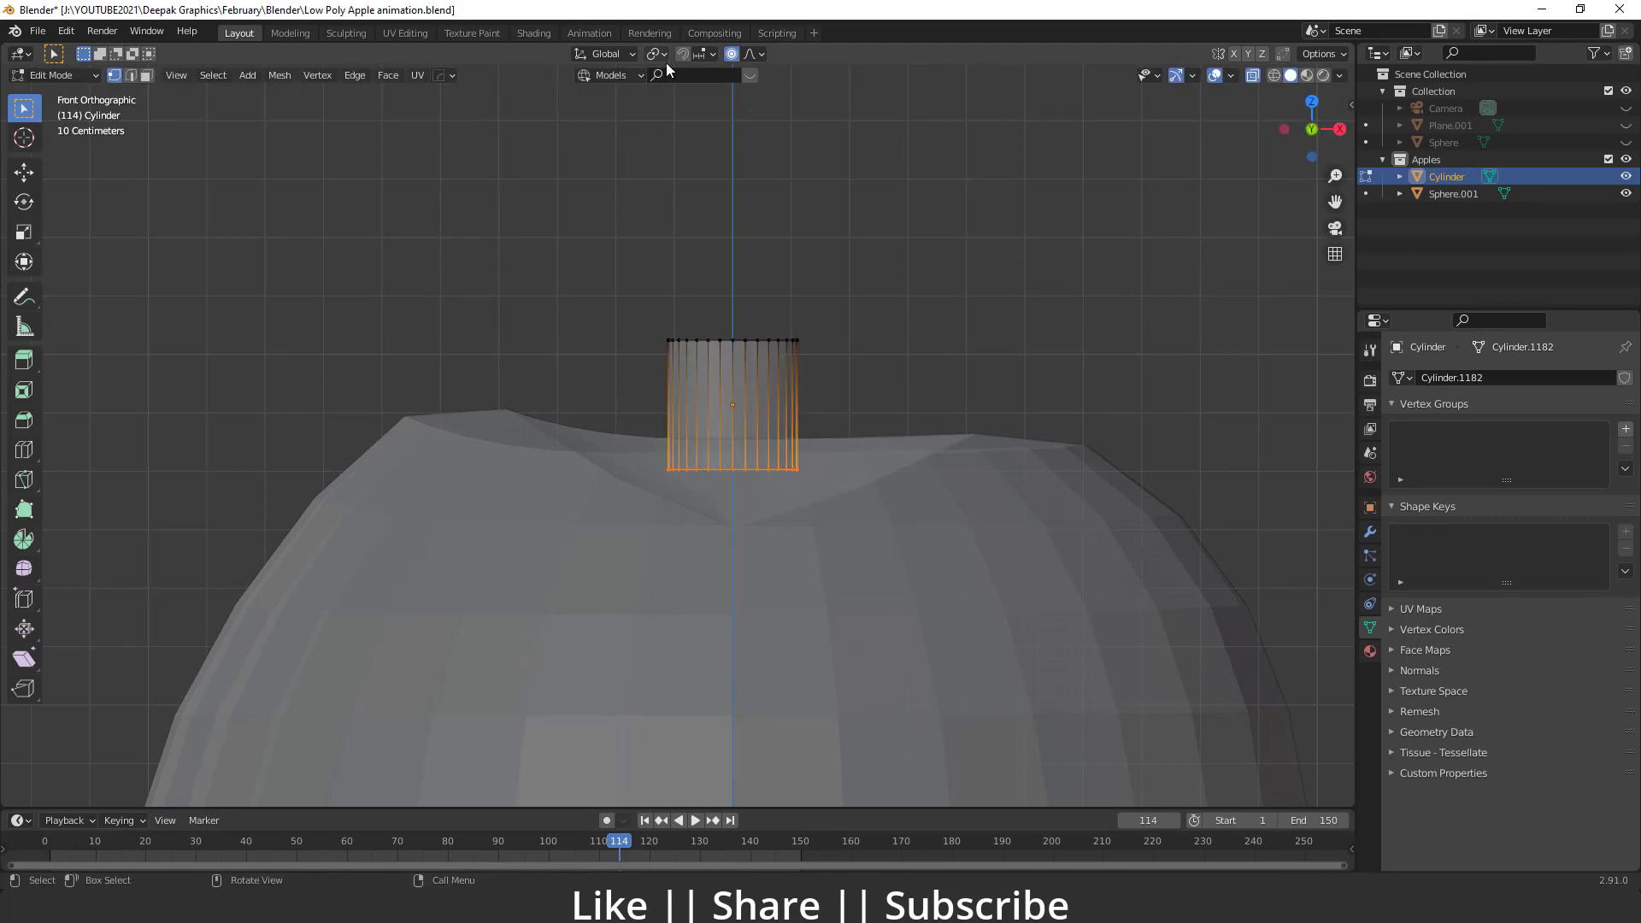
click(732, 54)
drag(937, 543, 430, 438)
key(s)
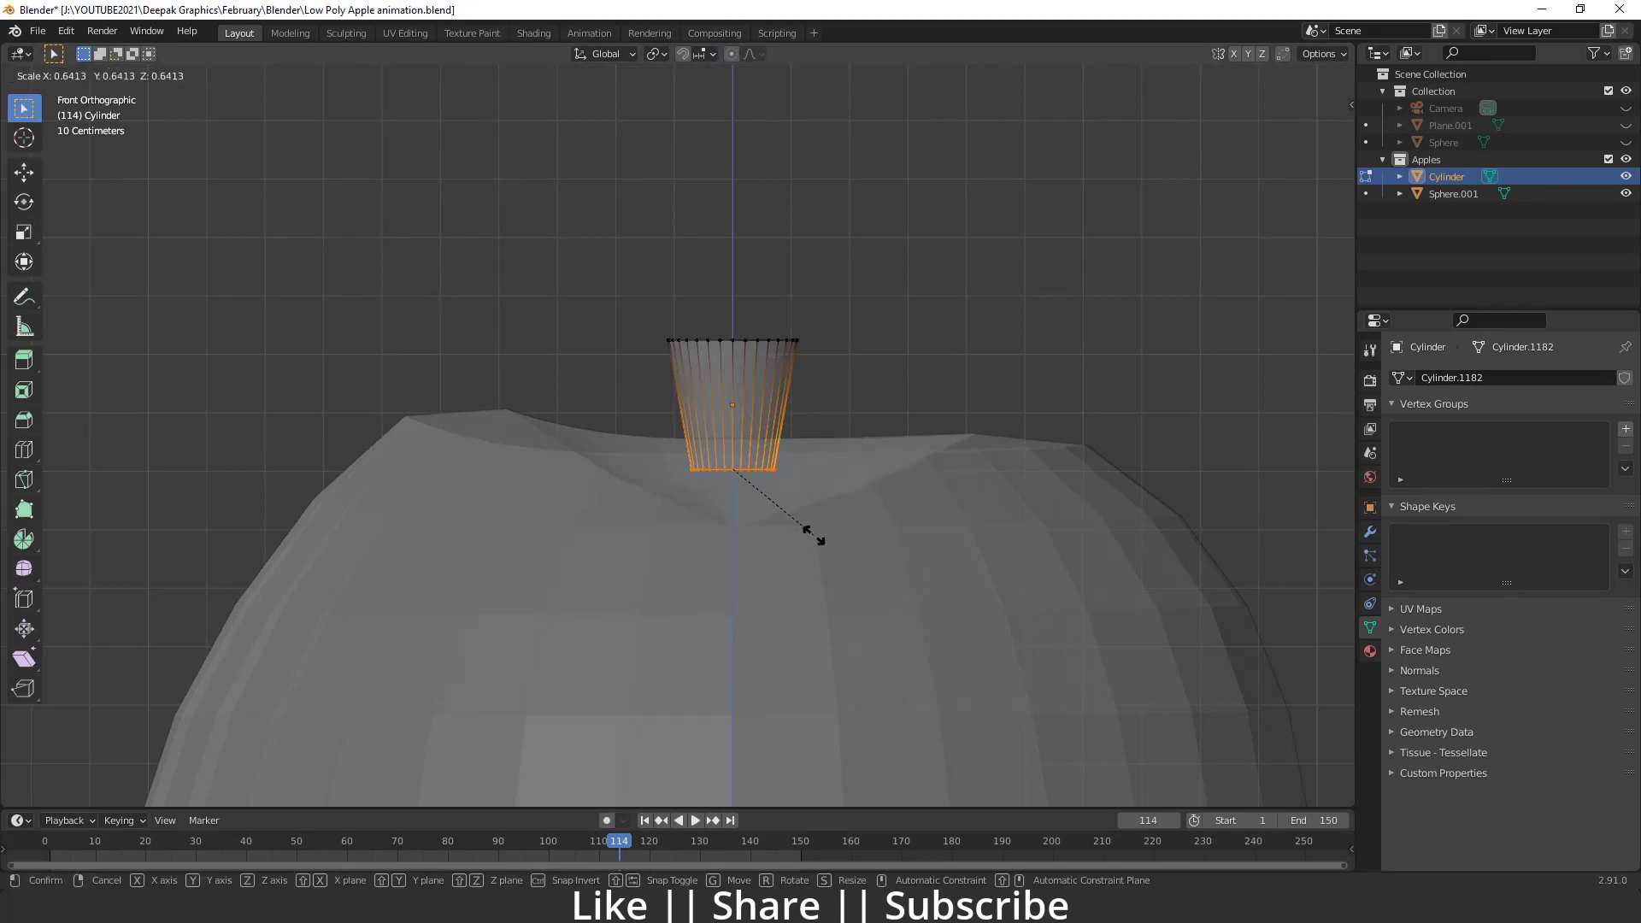
click(940, 611)
Narrow the stem's top ring and extrude it into a short upper segment leaning slightly toward negative X.
drag(666, 340, 853, 374)
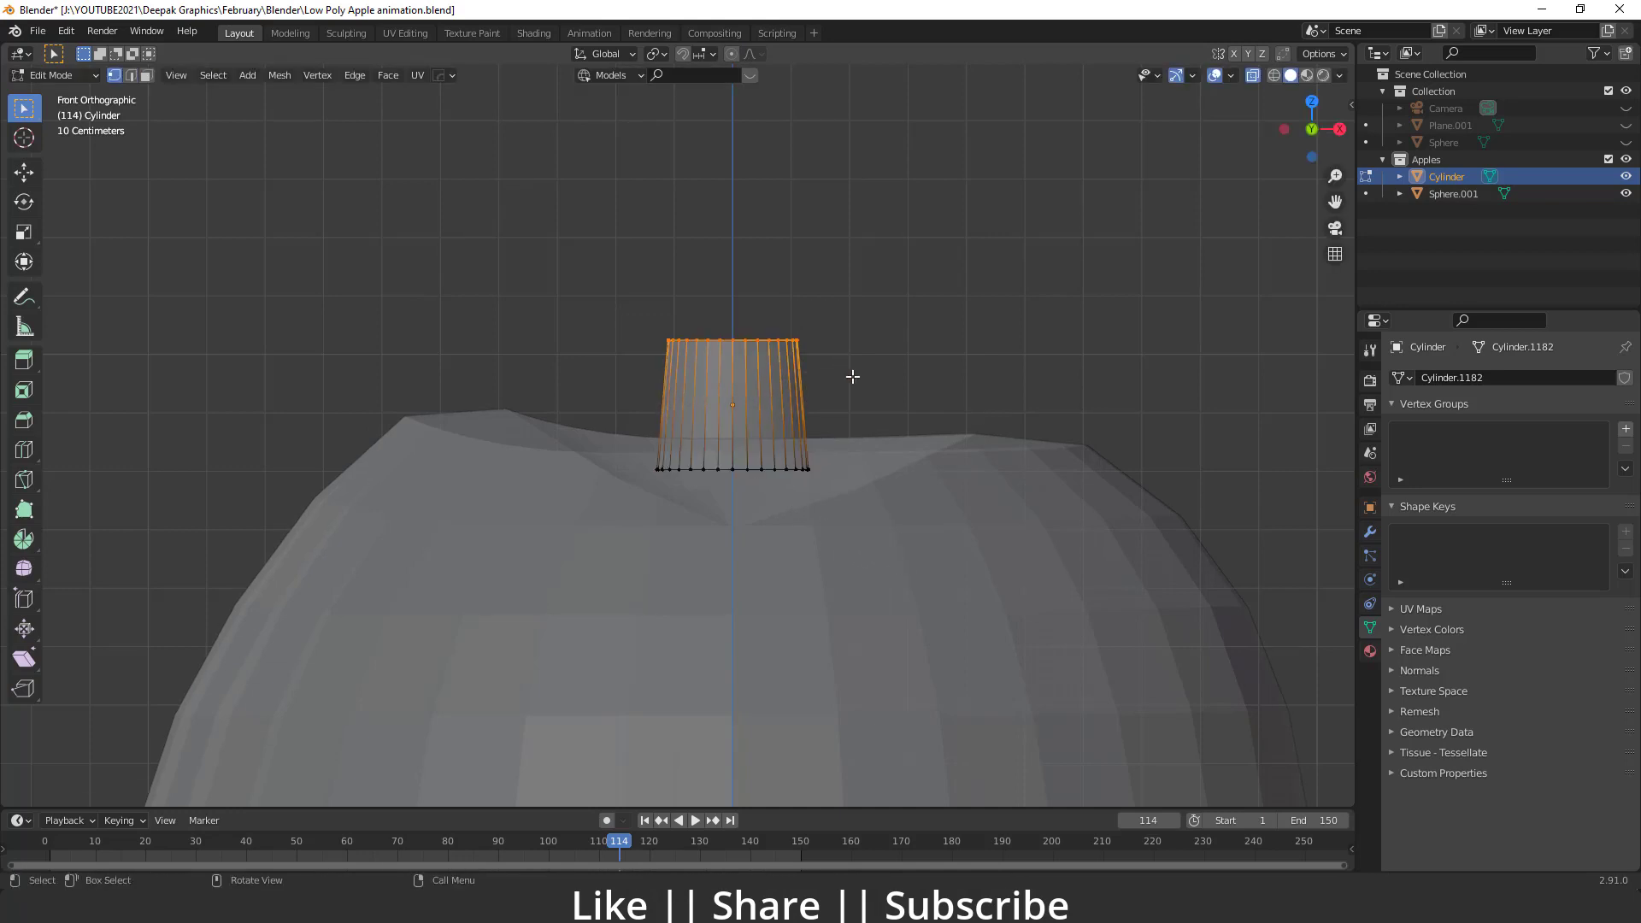
key(s)
click(825, 376)
key(e)
click(797, 320)
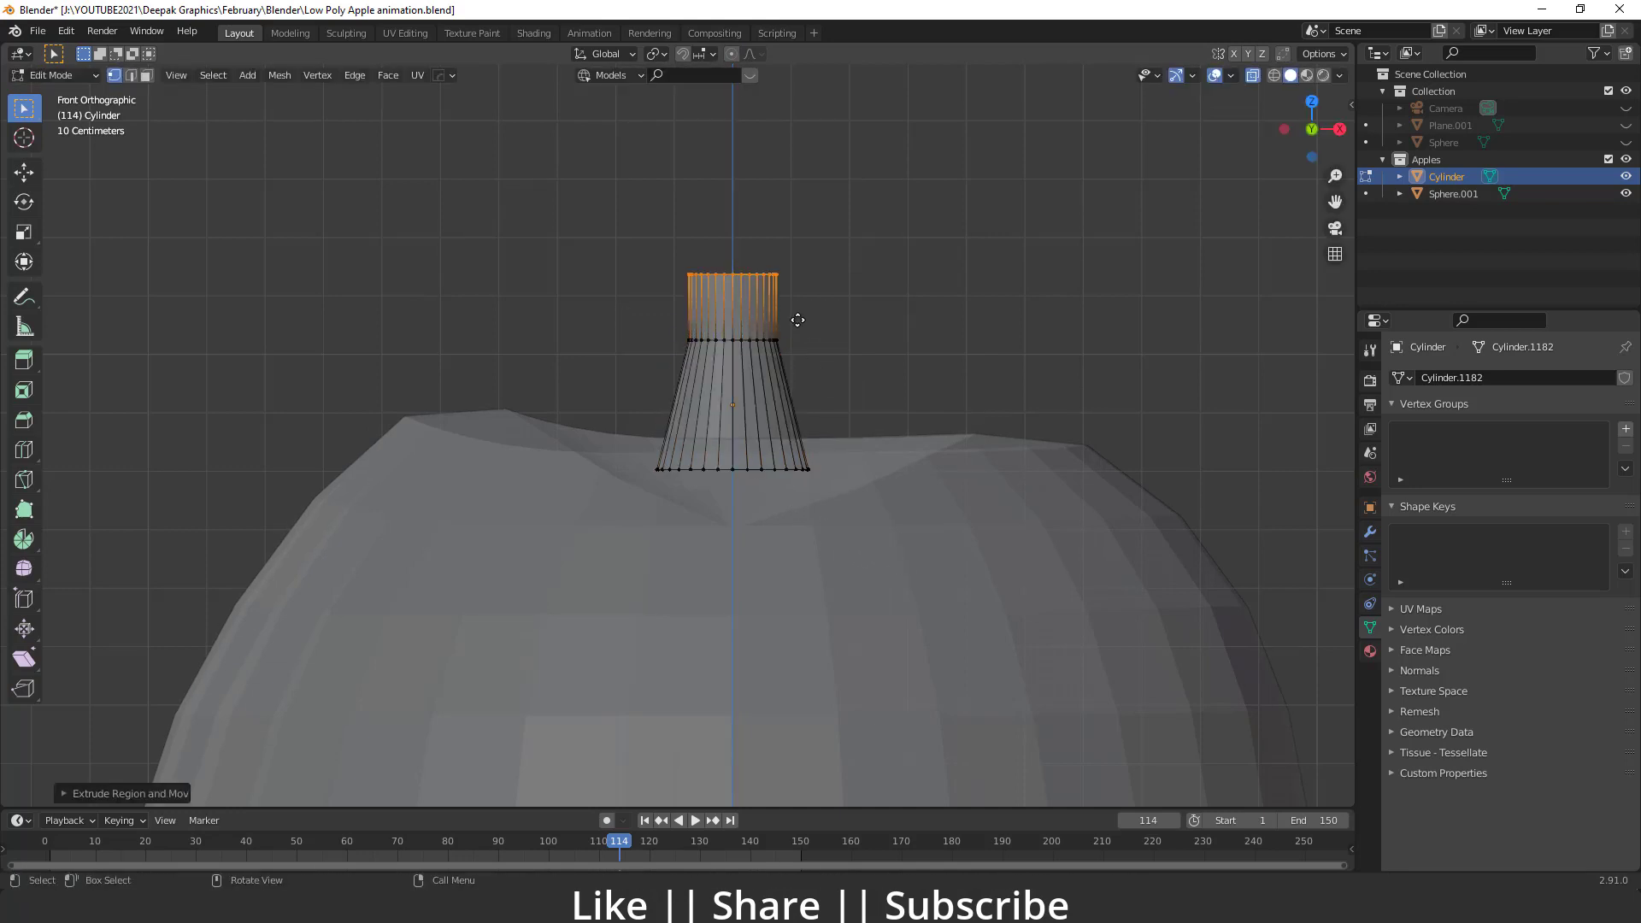
key(g)
click(804, 311)
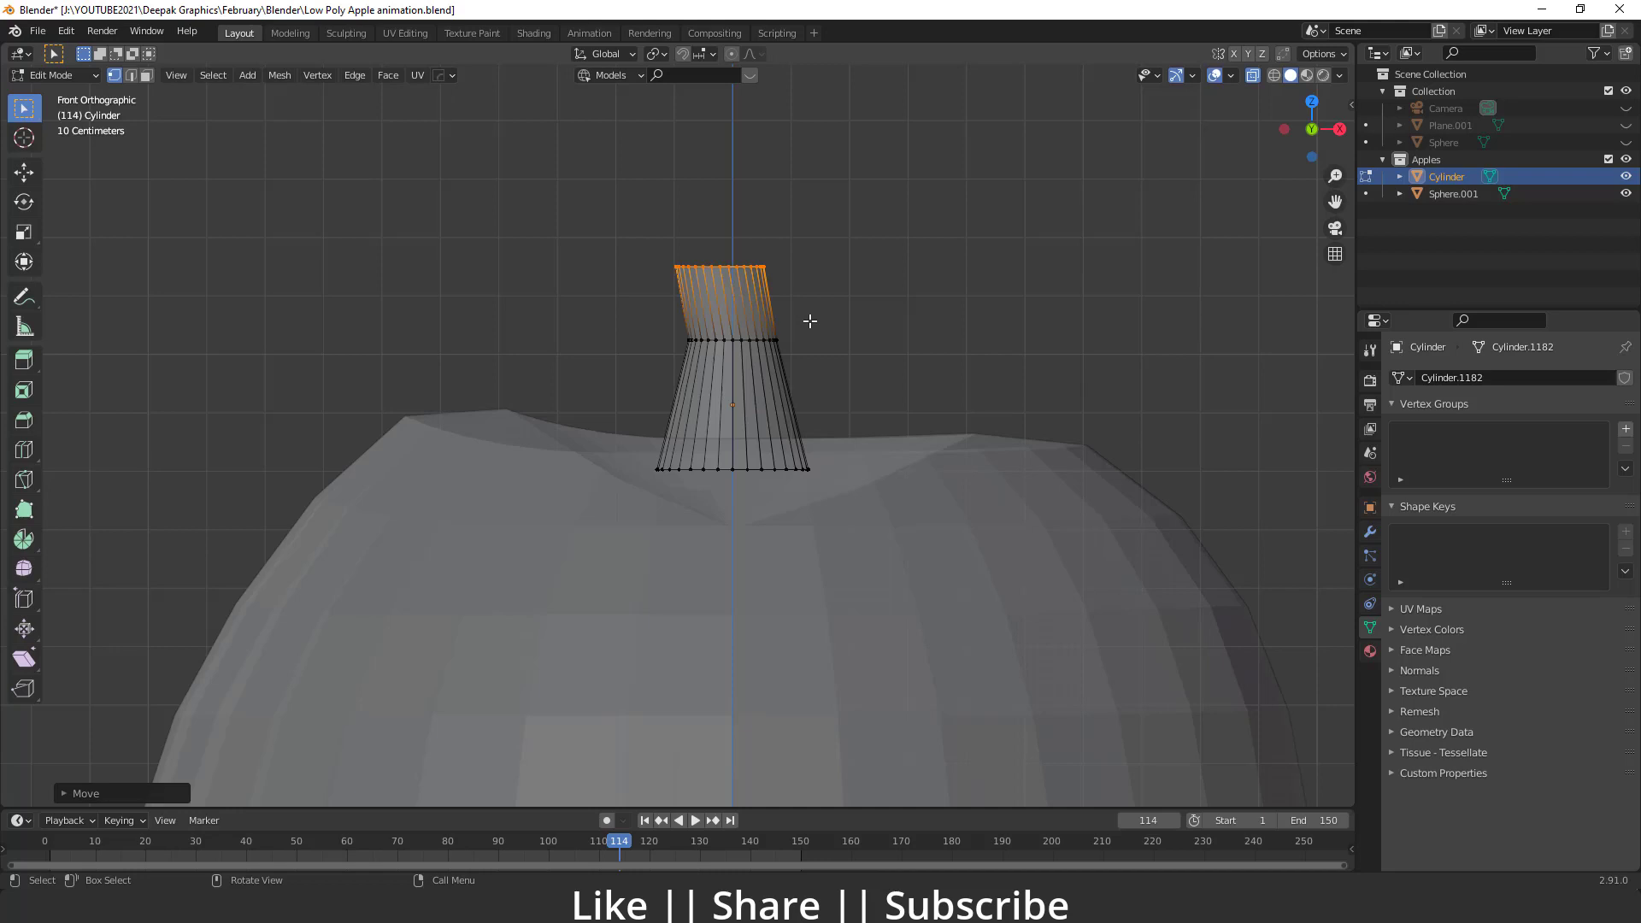
Extrude two more stem segments upward, shifting each new top ring toward negative X to curve the stem.
key(e)
click(819, 269)
key(g)
click(770, 250)
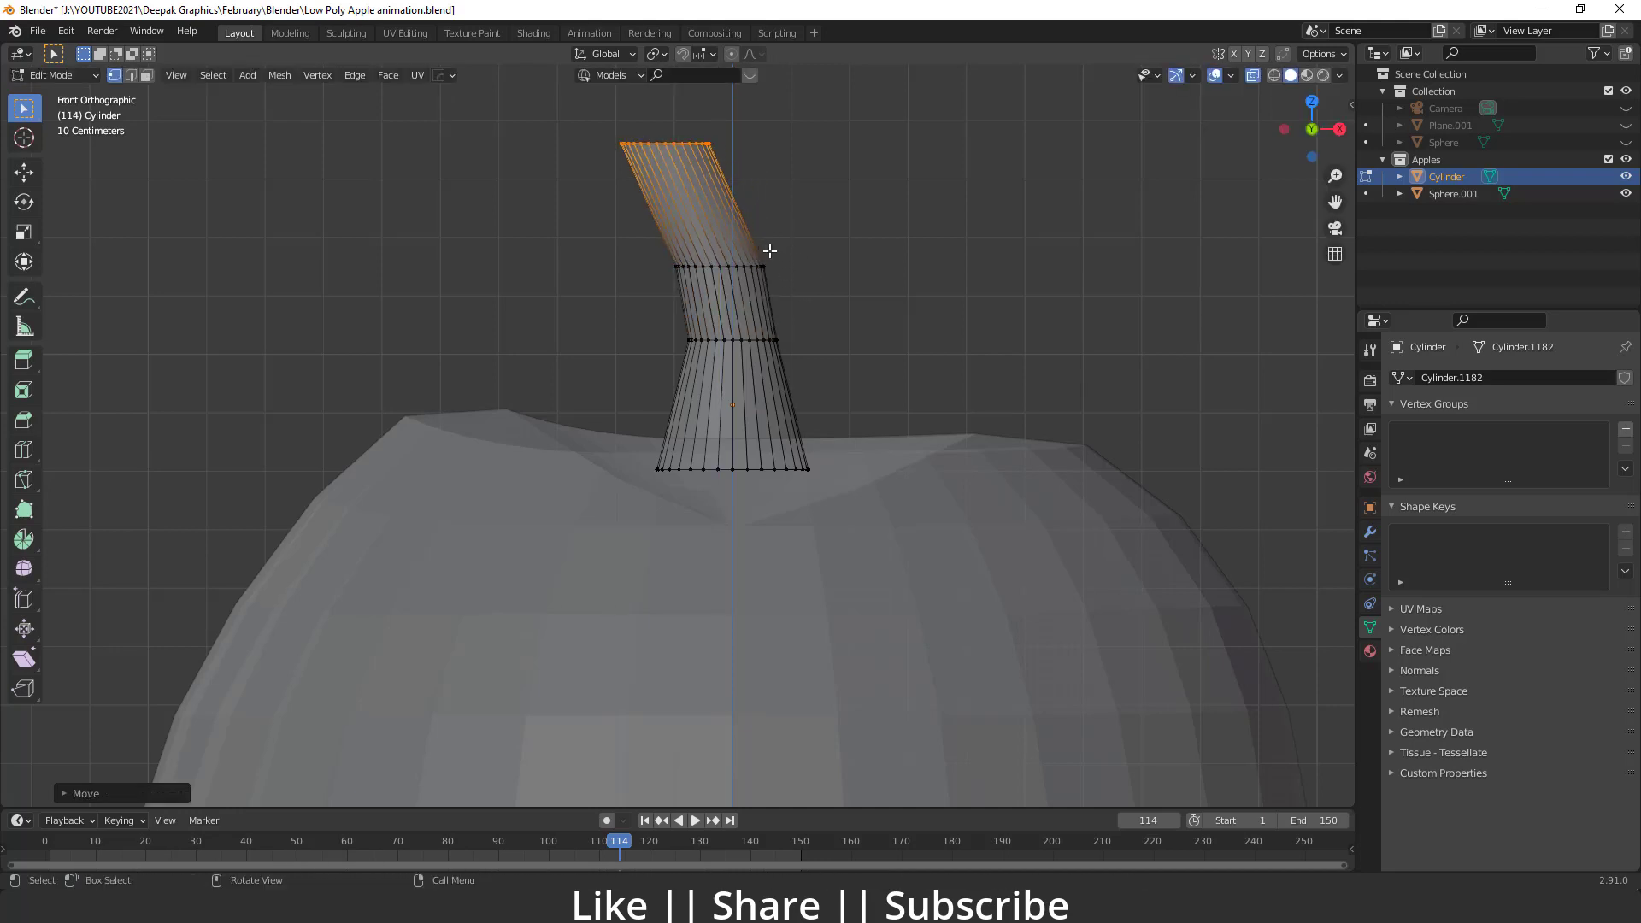
shift+middle_drag(780, 270, 799, 388)
scroll(799, 388, down, 1)
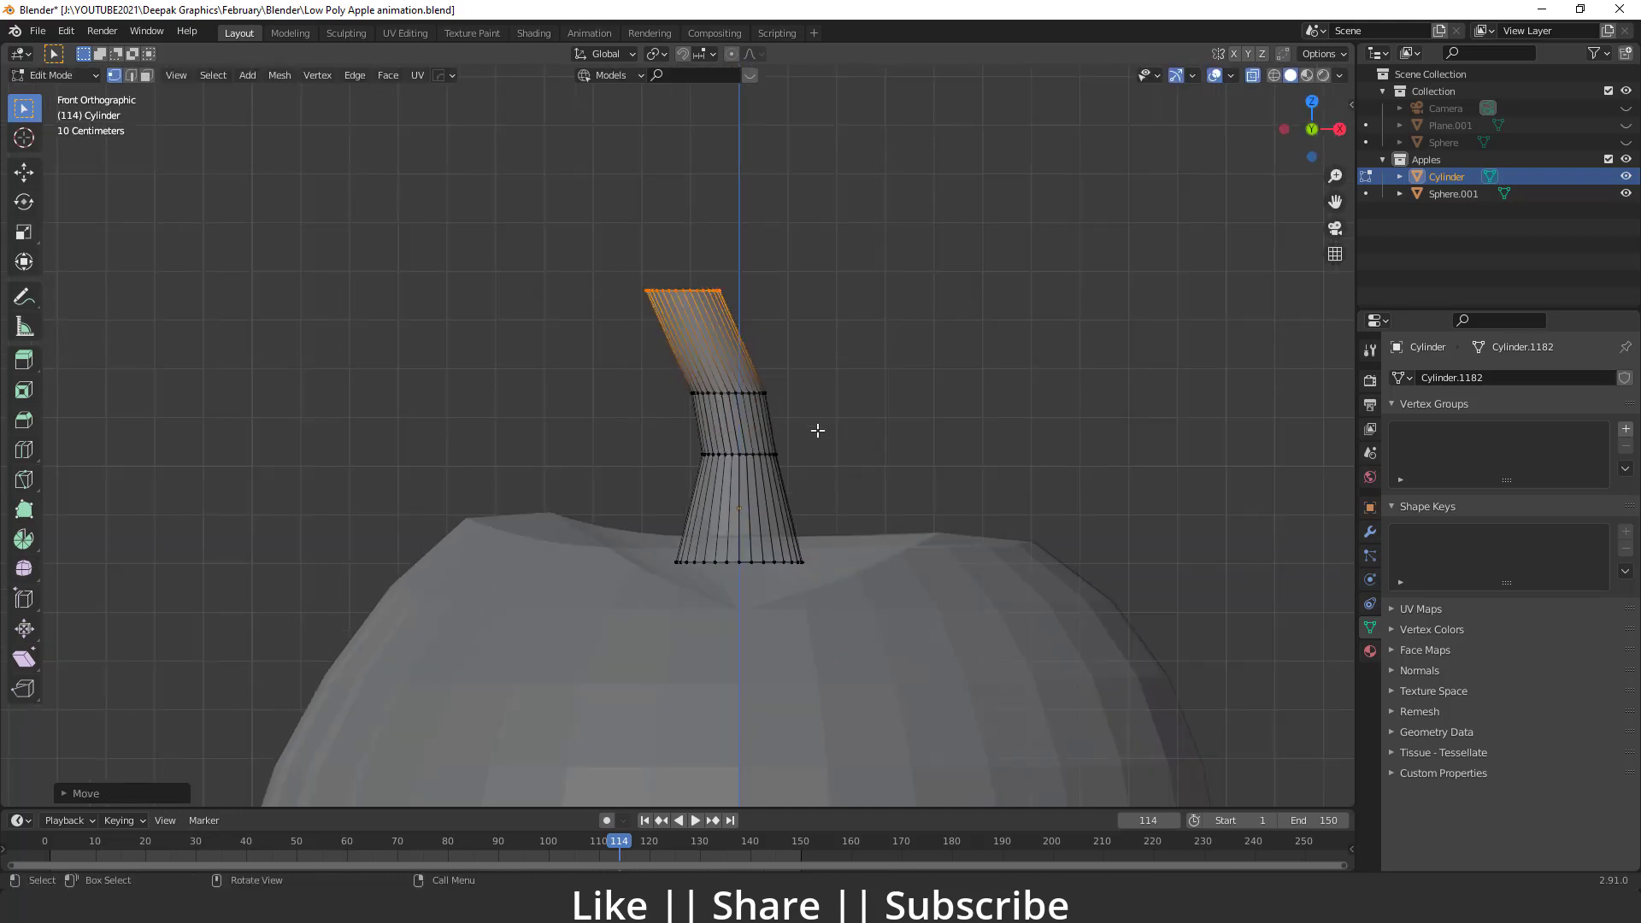
key(e)
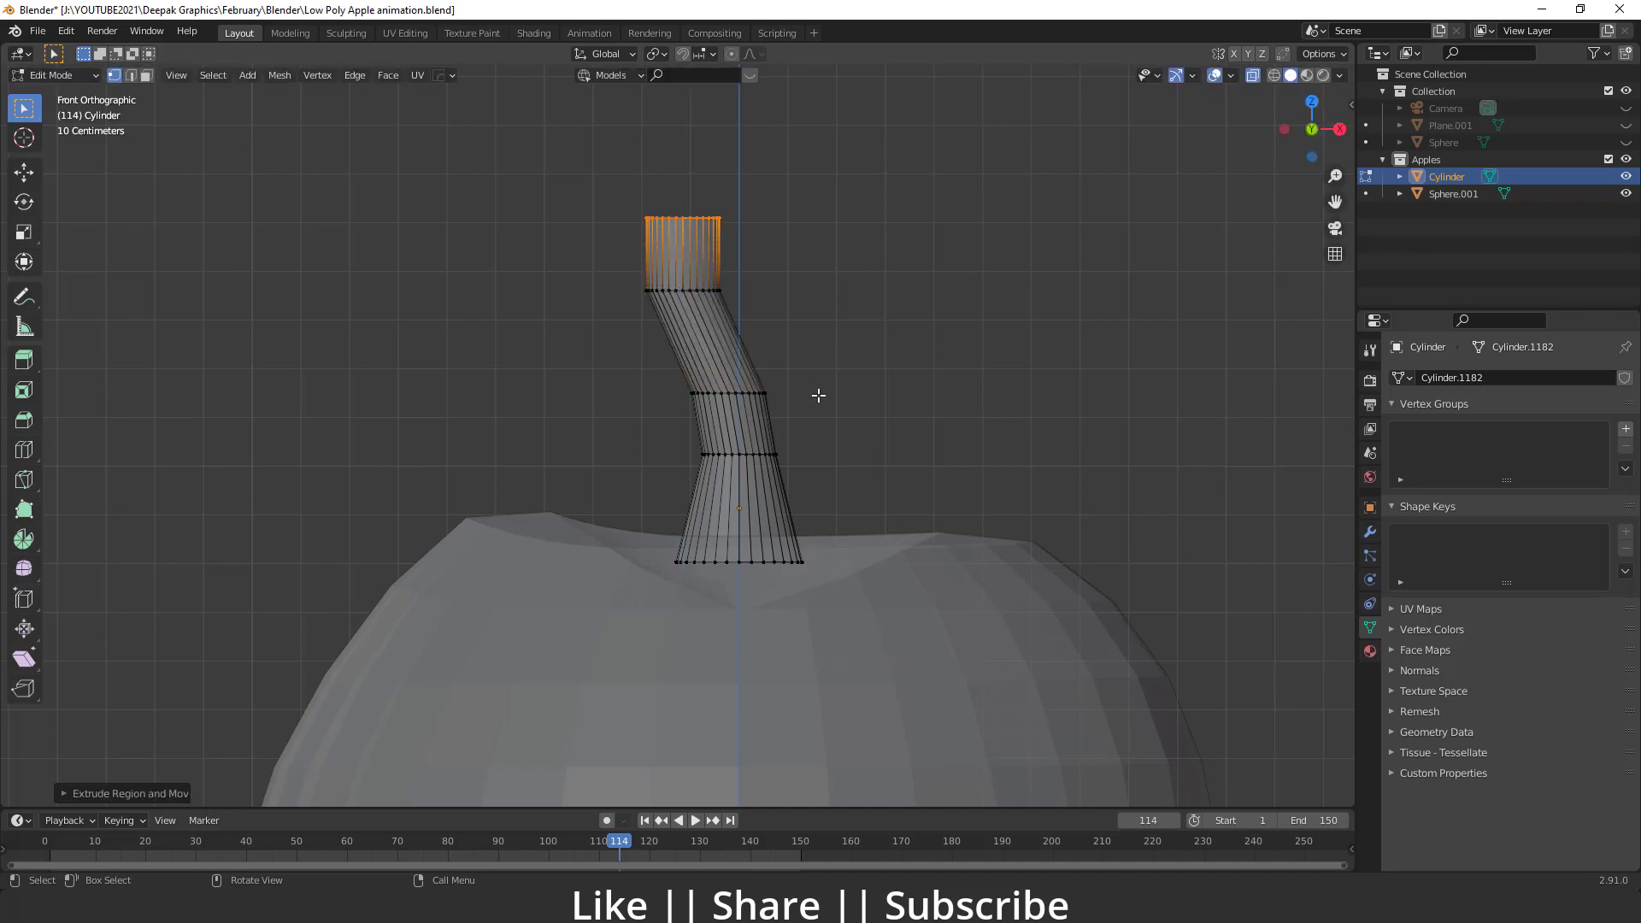
click(801, 349)
Scale down the stem's tip ring and the ring just below it to taper the upper end.
key(s)
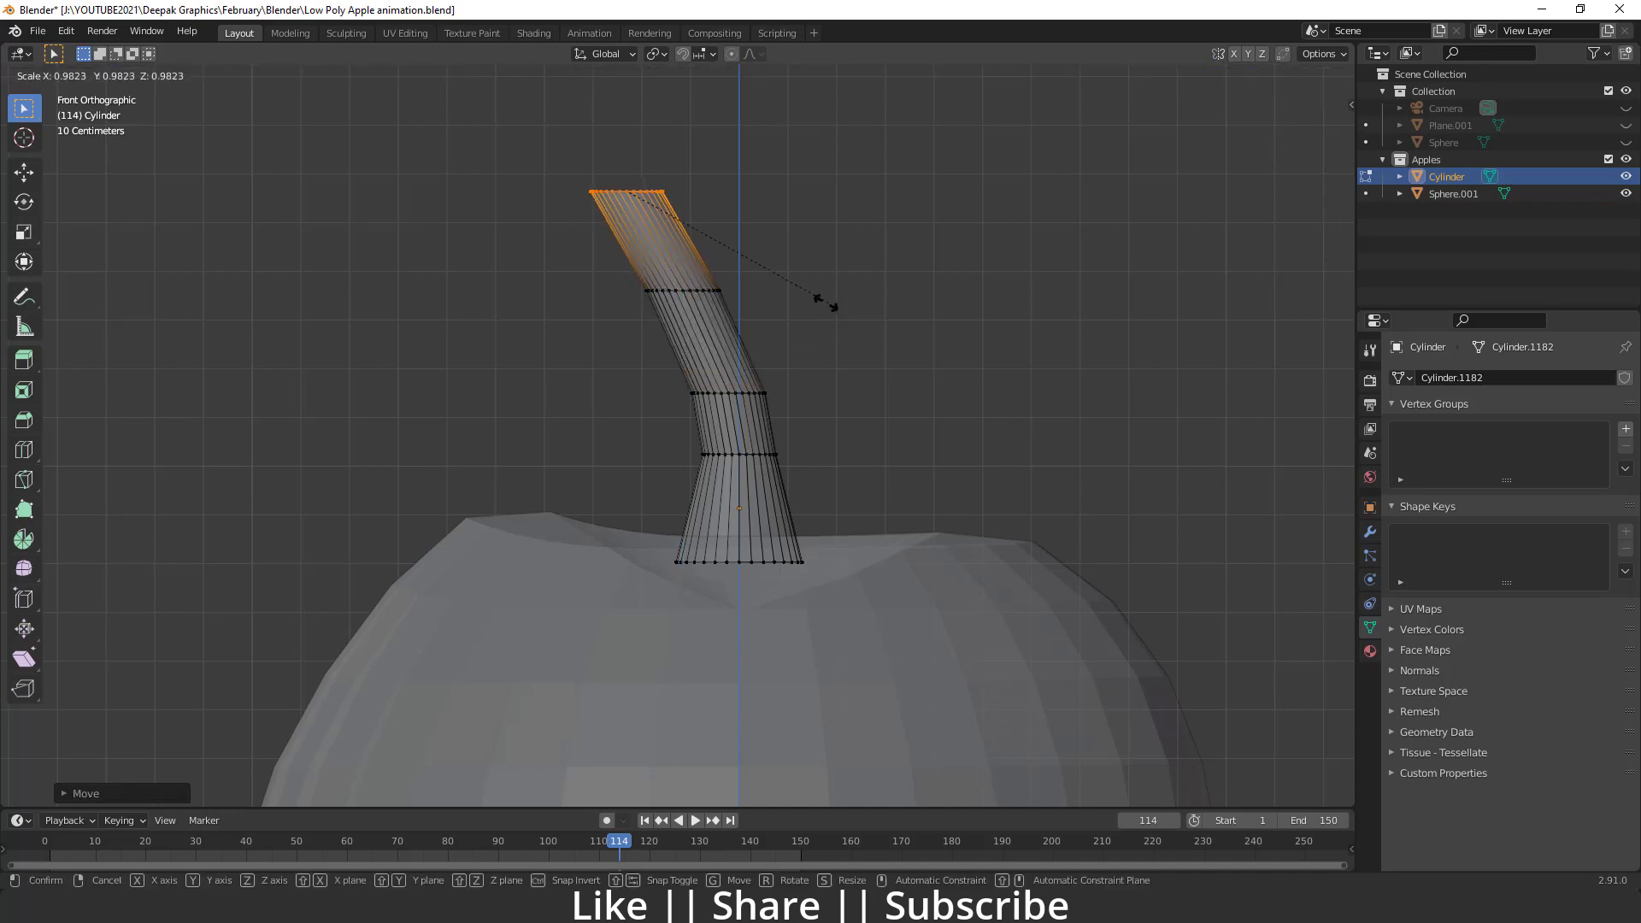
click(583, 294)
drag(583, 280, 829, 325)
key(s)
click(773, 333)
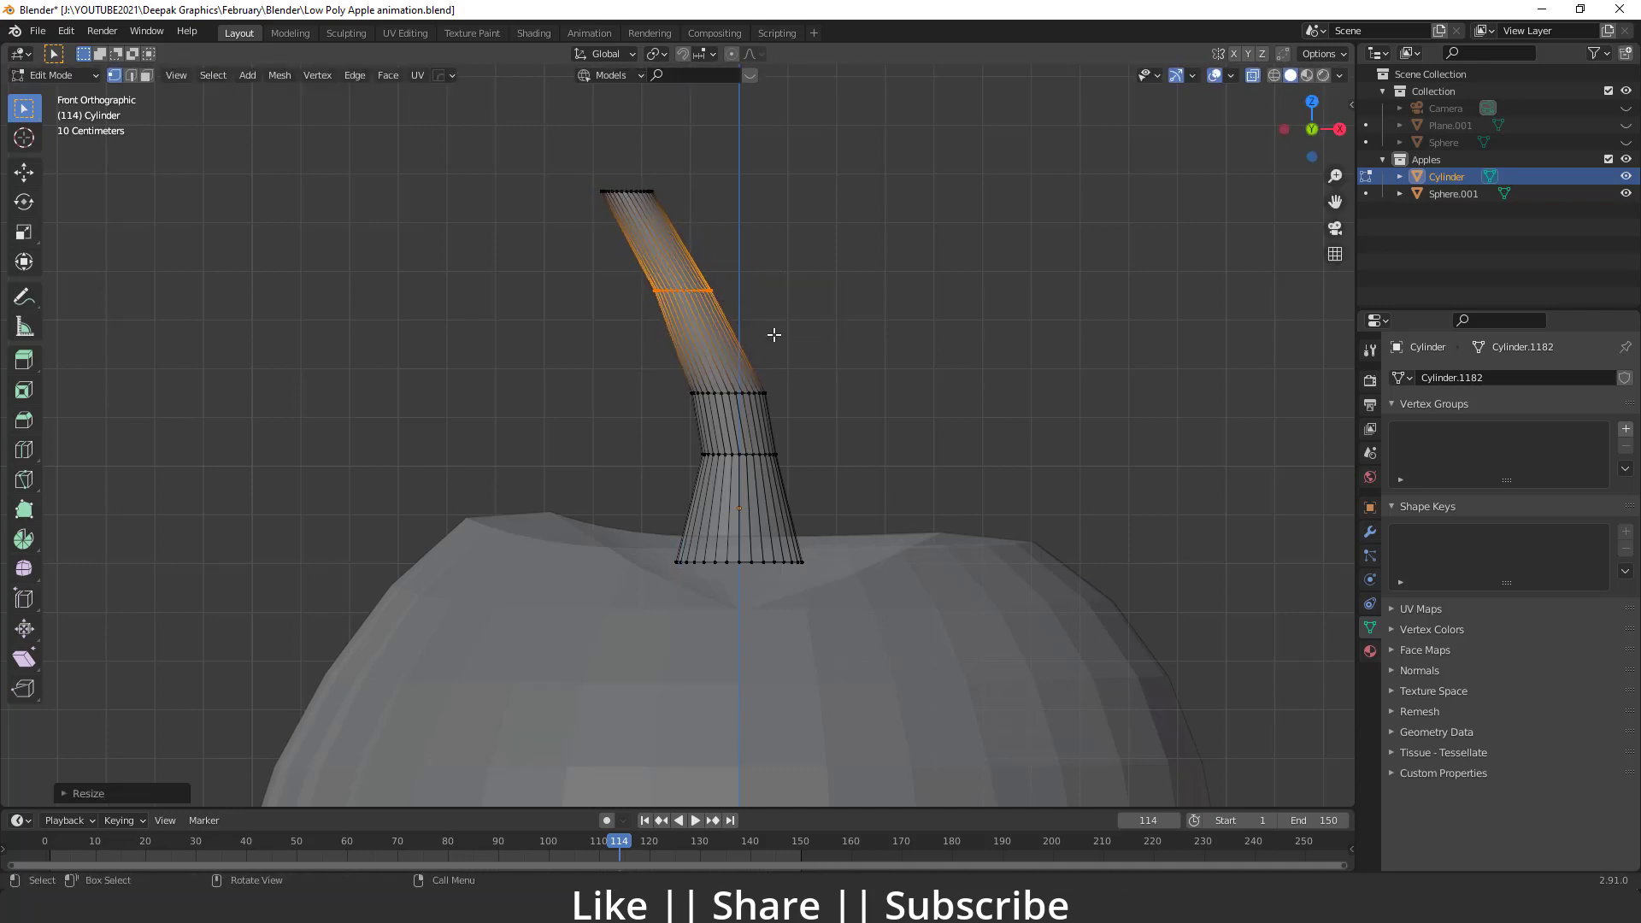
Reposition the ring above the stem's base, scale the base ring up by about 1.19, and return to Object Mode.
drag(654, 423, 855, 503)
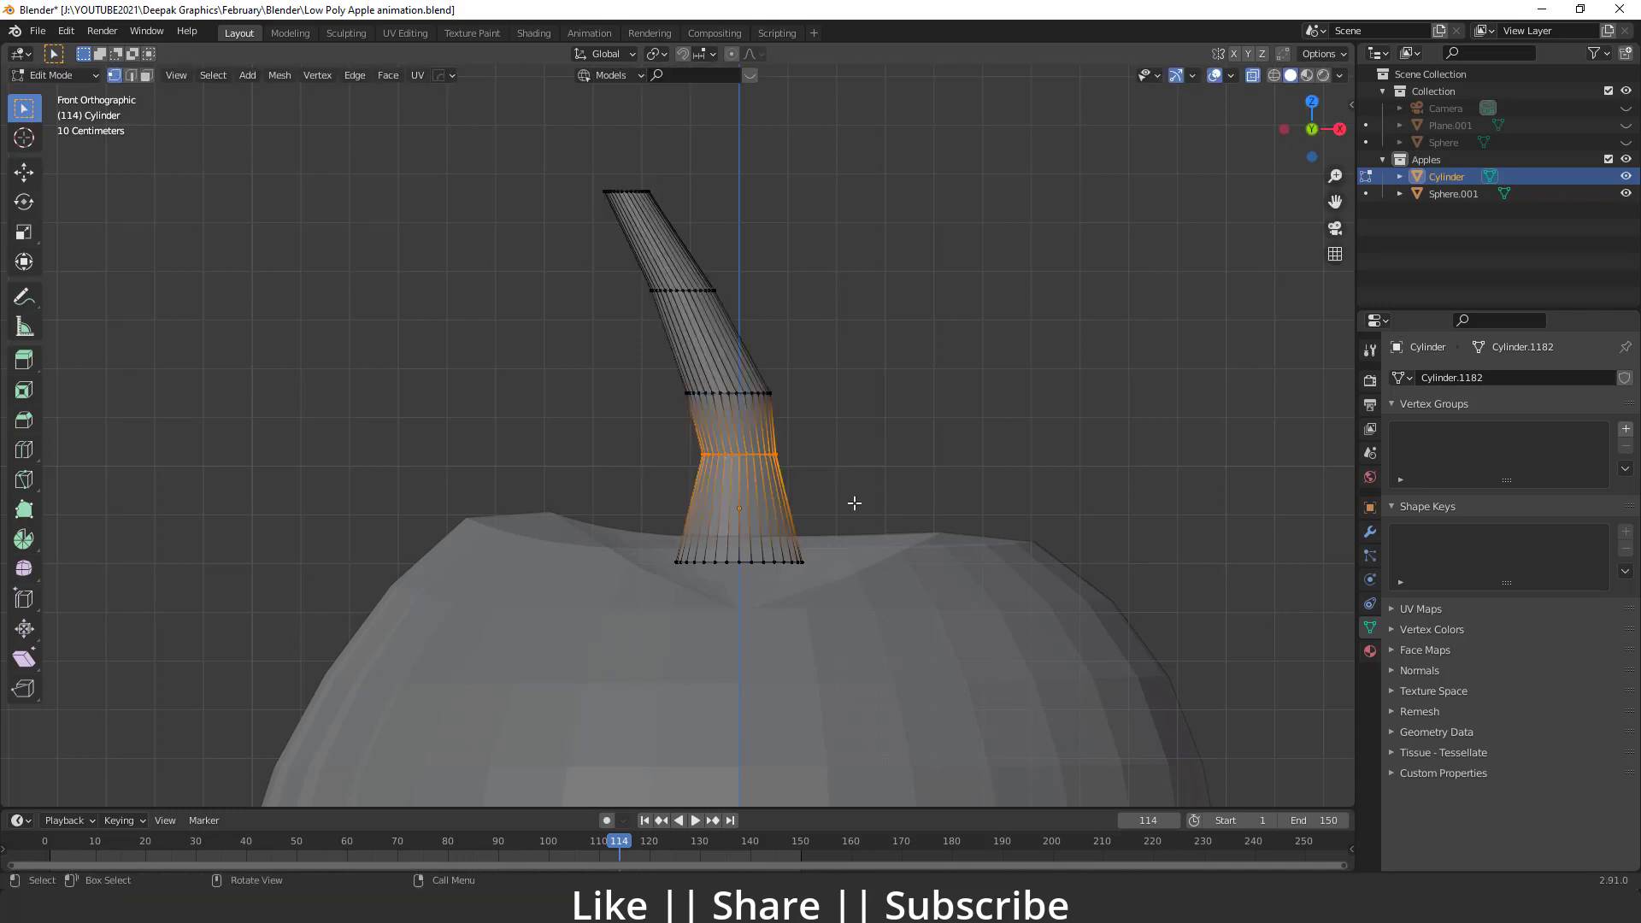
key(g)
click(822, 505)
drag(643, 540, 876, 595)
key(s)
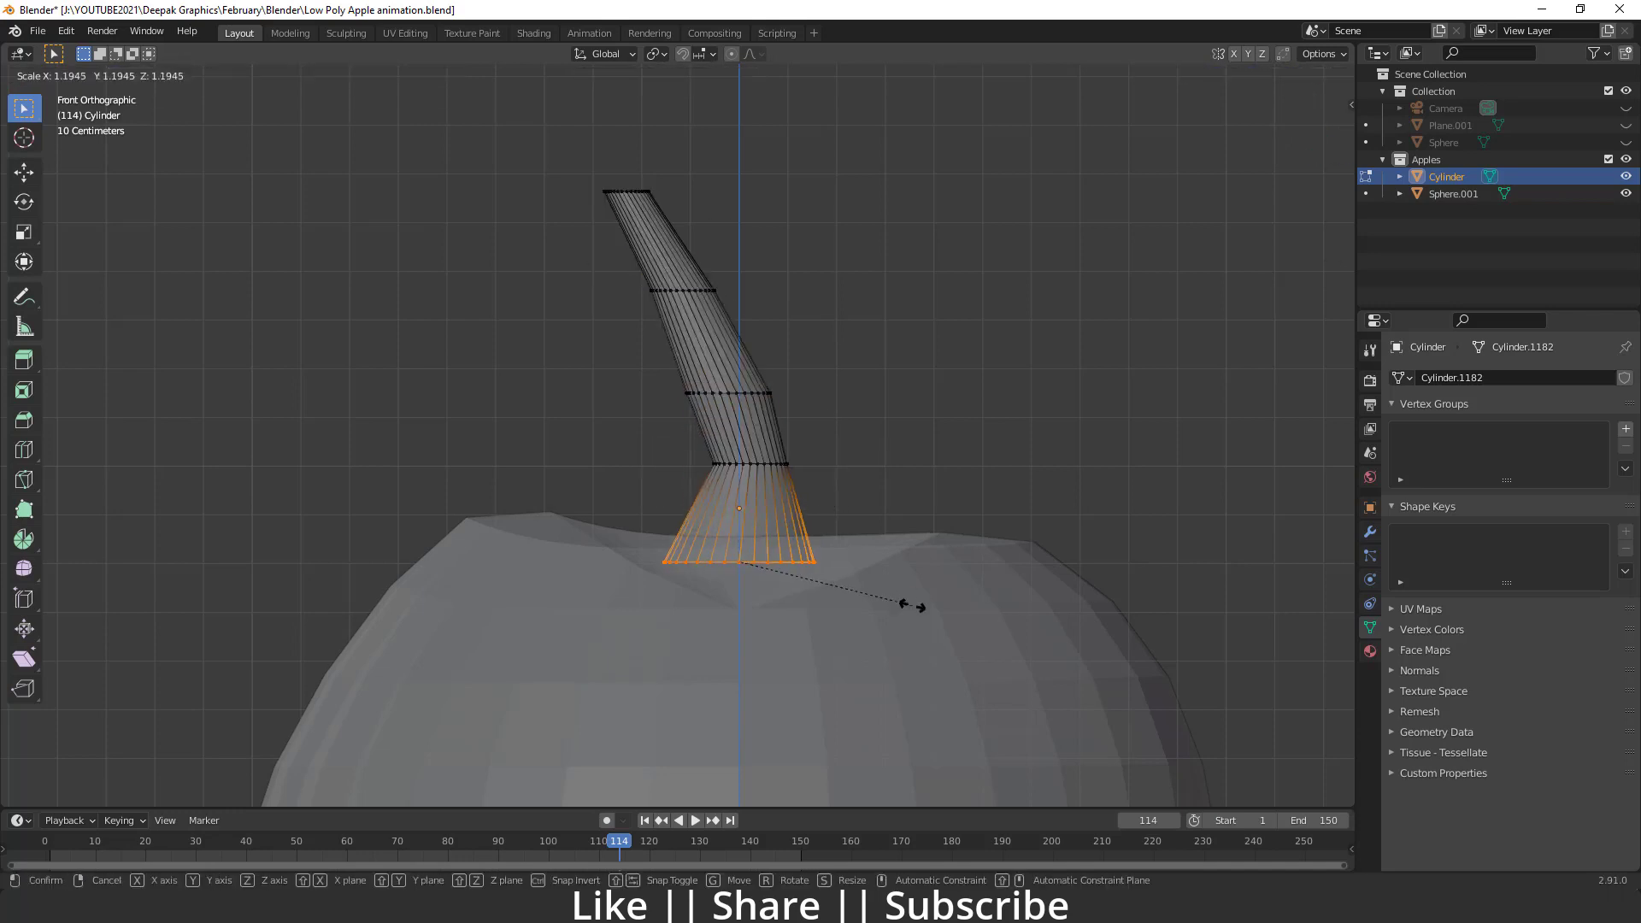
click(913, 605)
key(Tab)
middle_drag(855, 479, 776, 458)
key(KP_1)
key(Tab)
key(Tab)
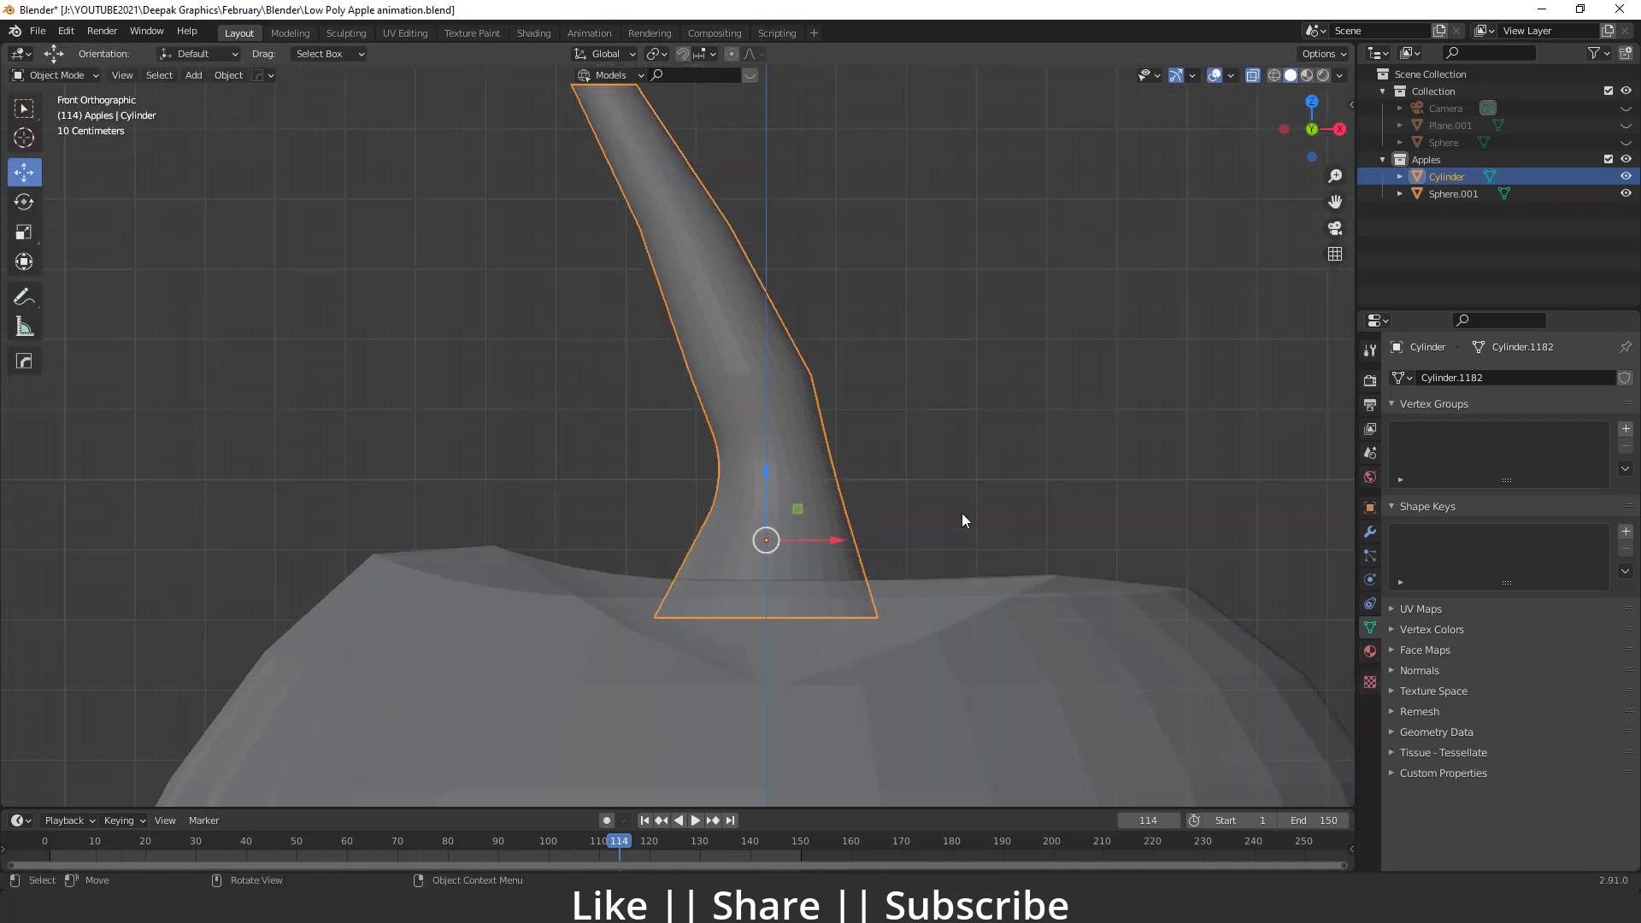
Move the stem so that its base sits inside the apple's upper dimple, and deselect it.
scroll(964, 517, down, 5)
middle_drag(963, 516, 756, 559)
key(g)
click(703, 435)
click(855, 453)
scroll(756, 561, down, 1)
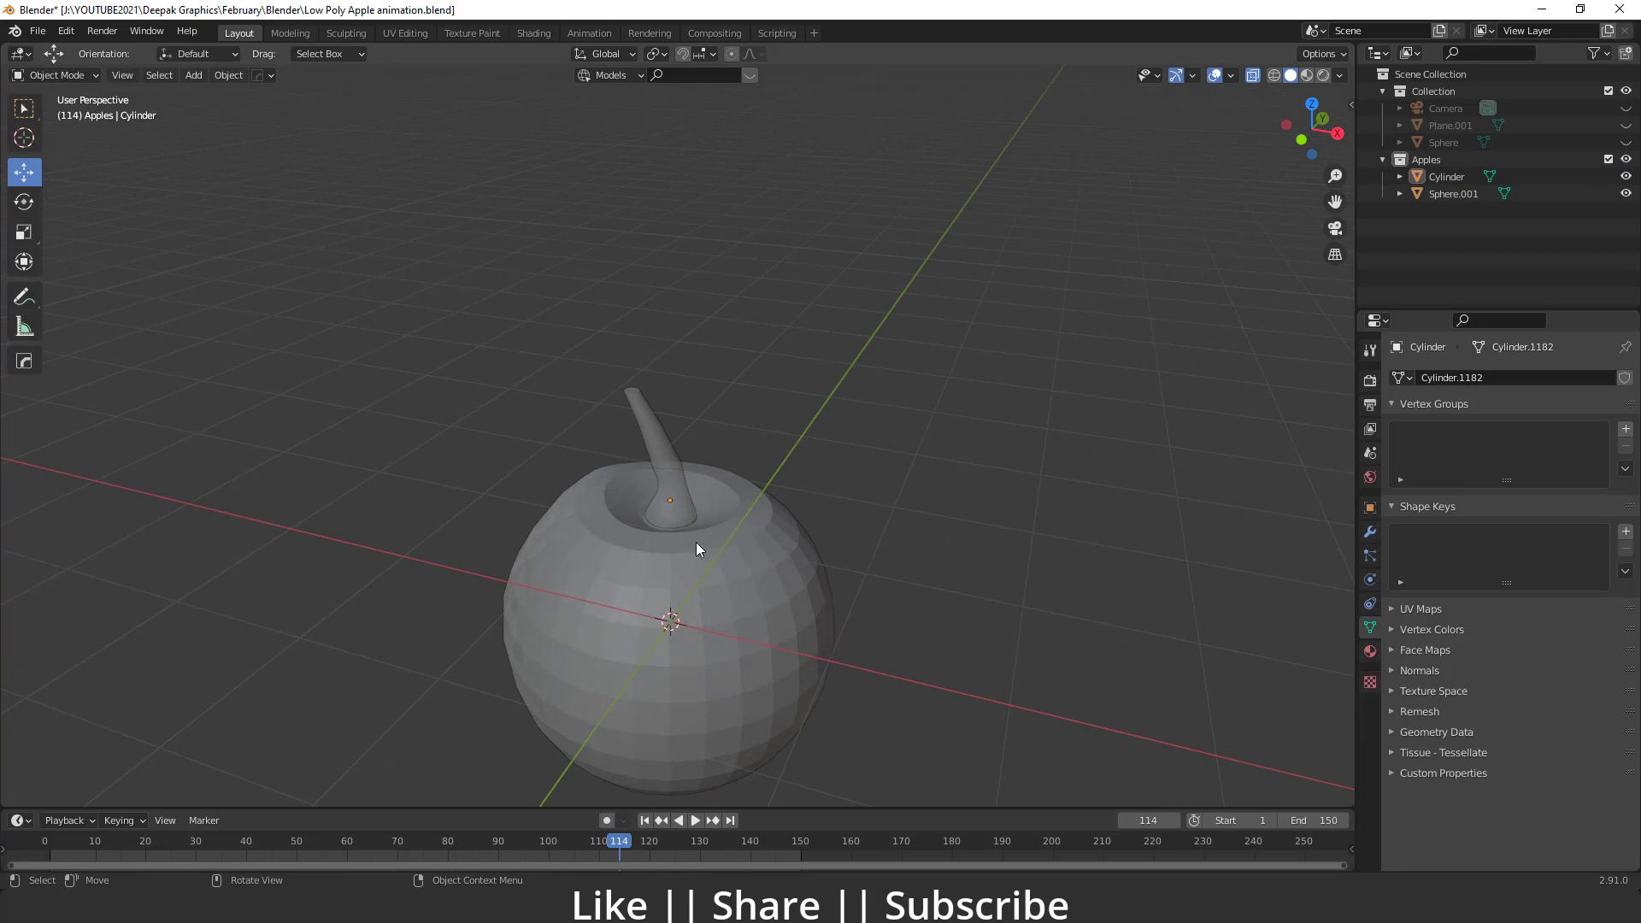
scroll(649, 607, up, 3)
middle_drag(630, 633, 674, 564)
Add a mesh plane in top view and move it along X to clear space beside the apple.
key(grave)
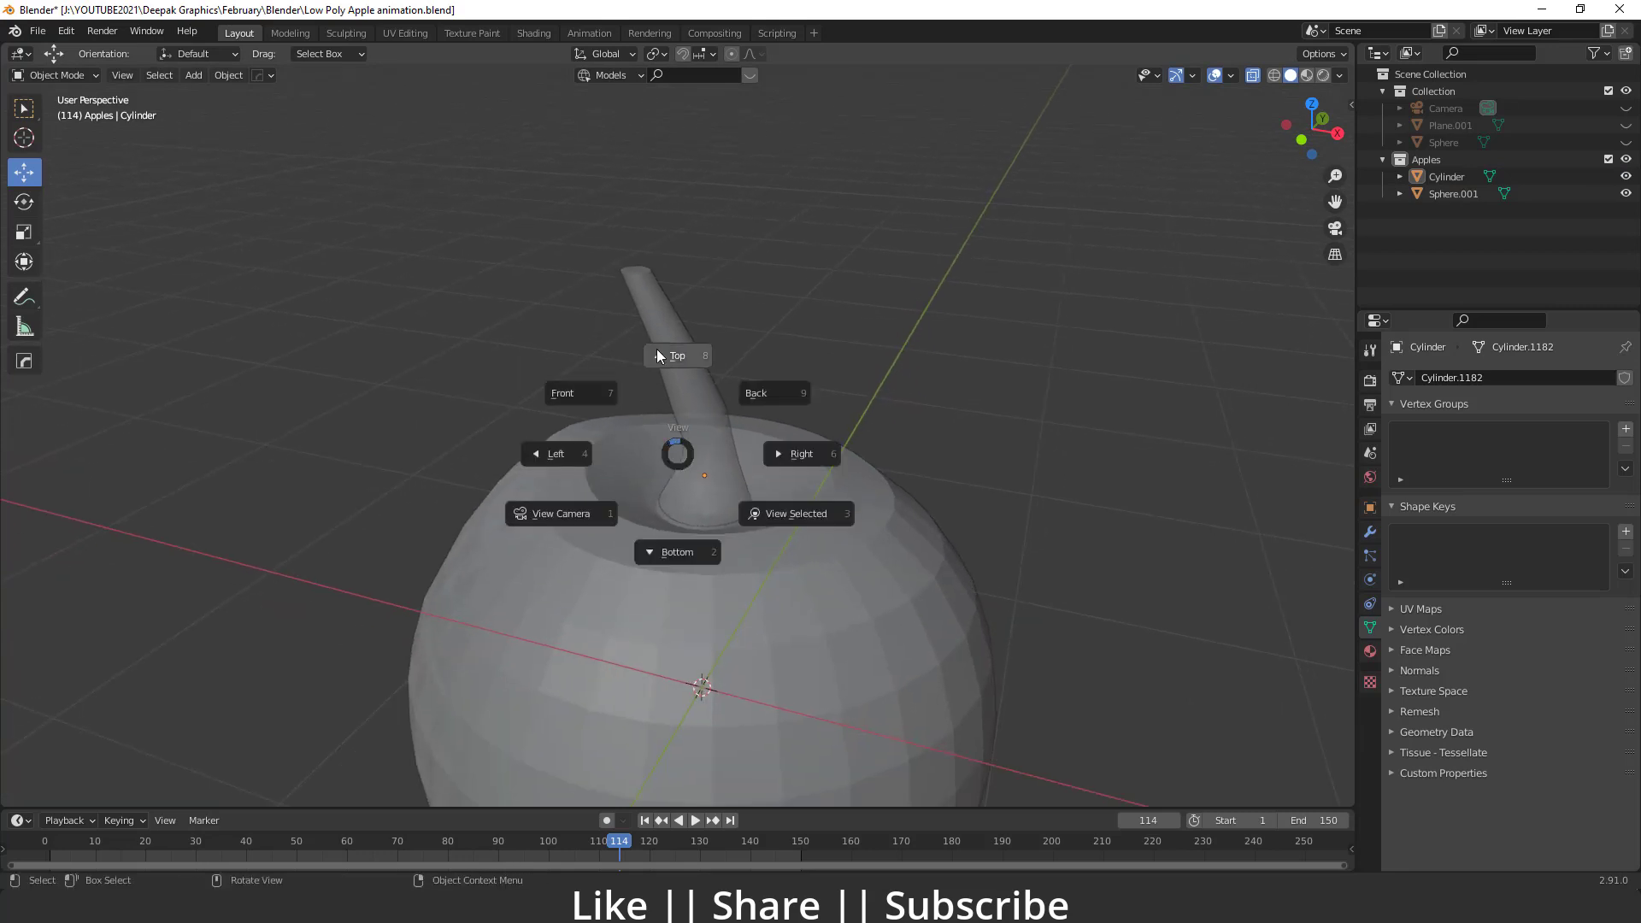
click(659, 356)
scroll(643, 474, down, 4)
key(shift+a)
mouse_move(623, 452)
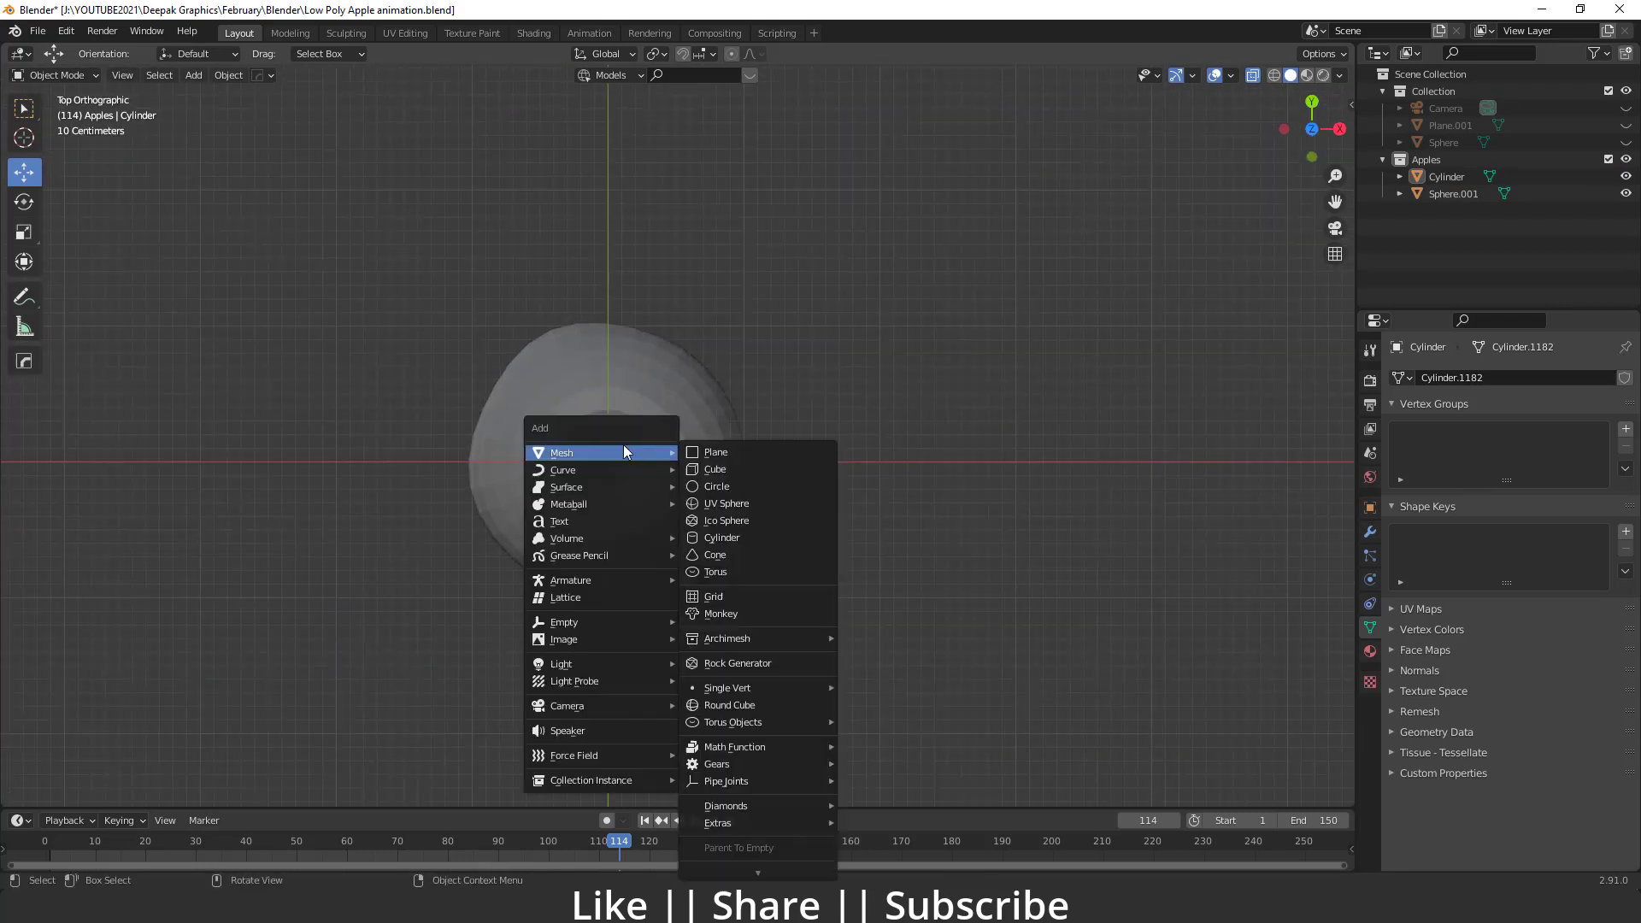
click(713, 453)
drag(677, 469, 1116, 465)
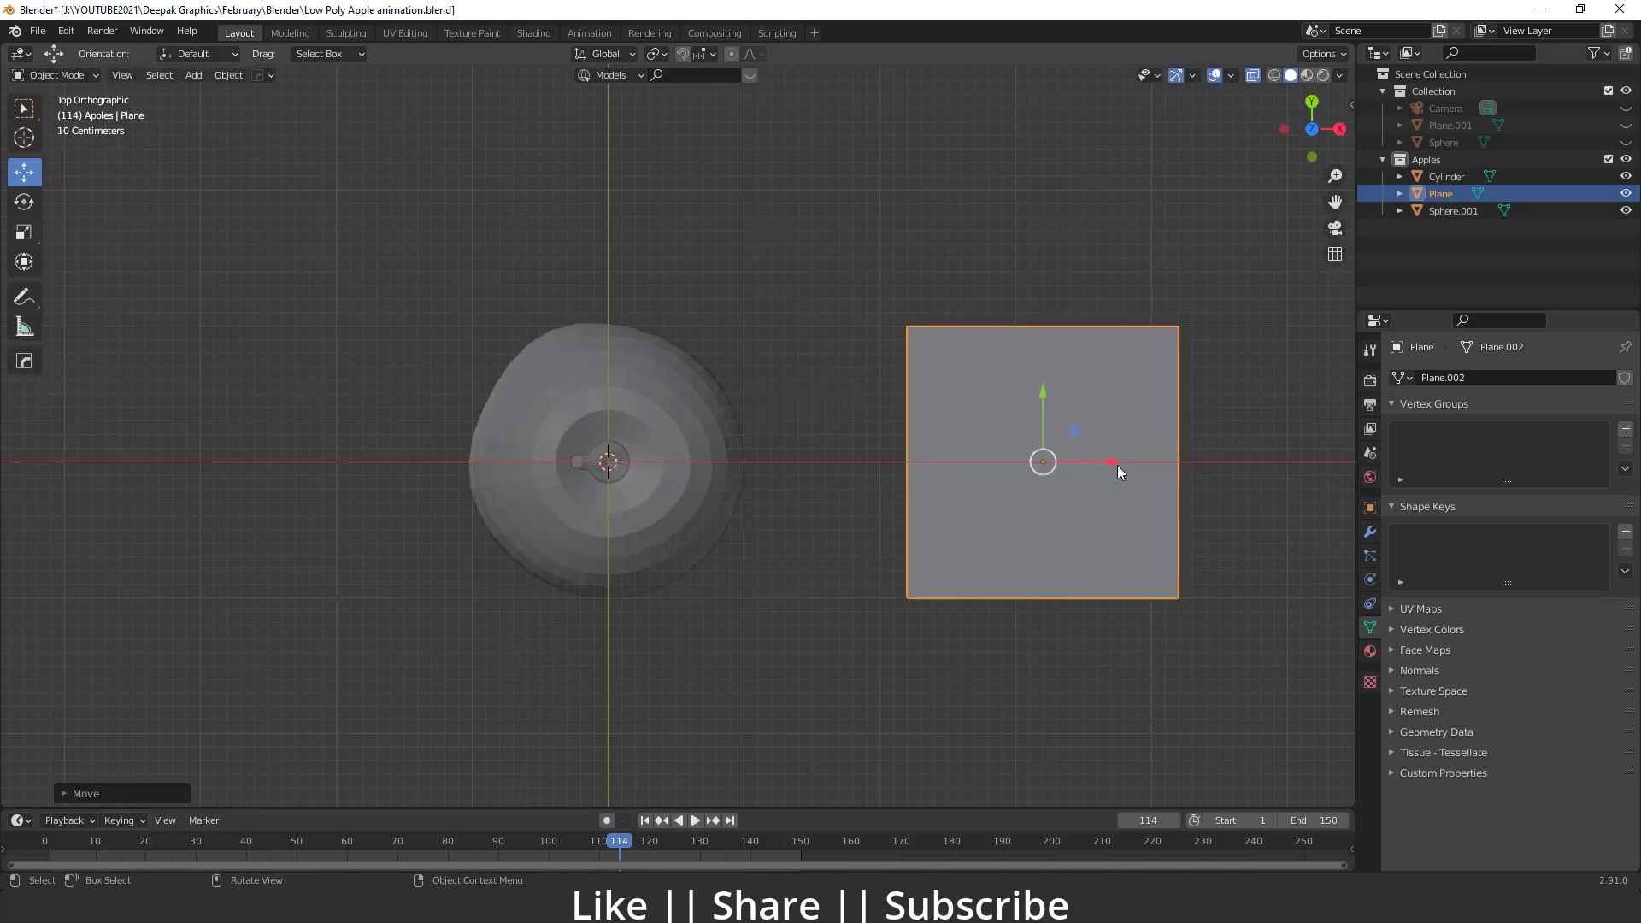
shift+middle_drag(1117, 465, 961, 444)
Add a Subdivision Surface modifier to the plane and set its viewport level to 2.
click(1371, 531)
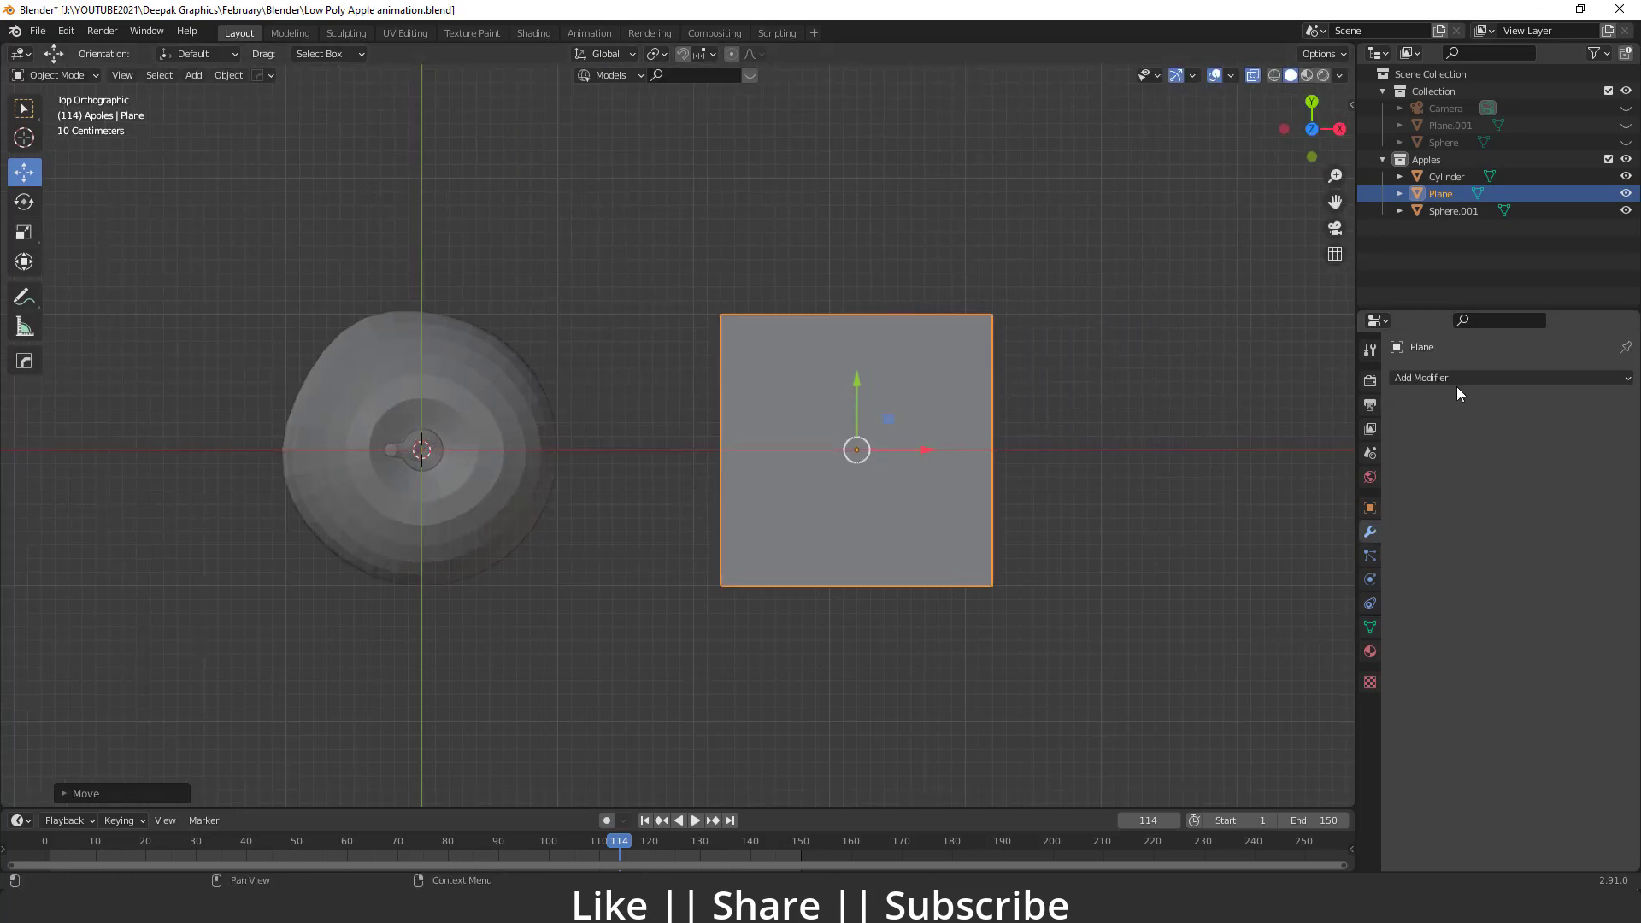
click(1453, 378)
click(1332, 669)
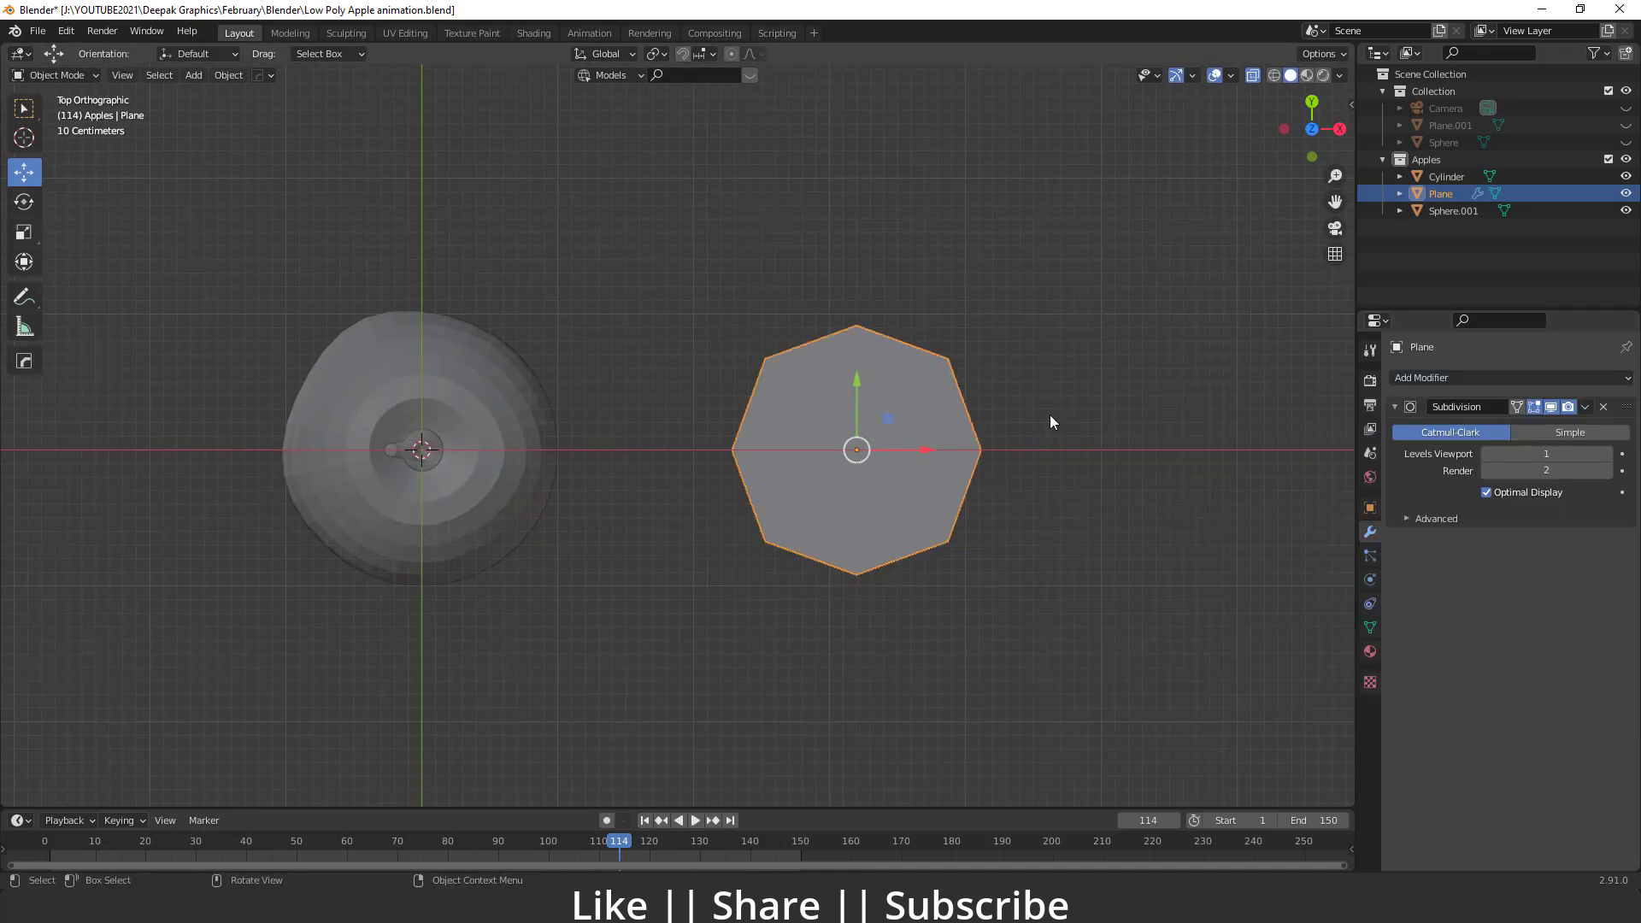
click(1607, 454)
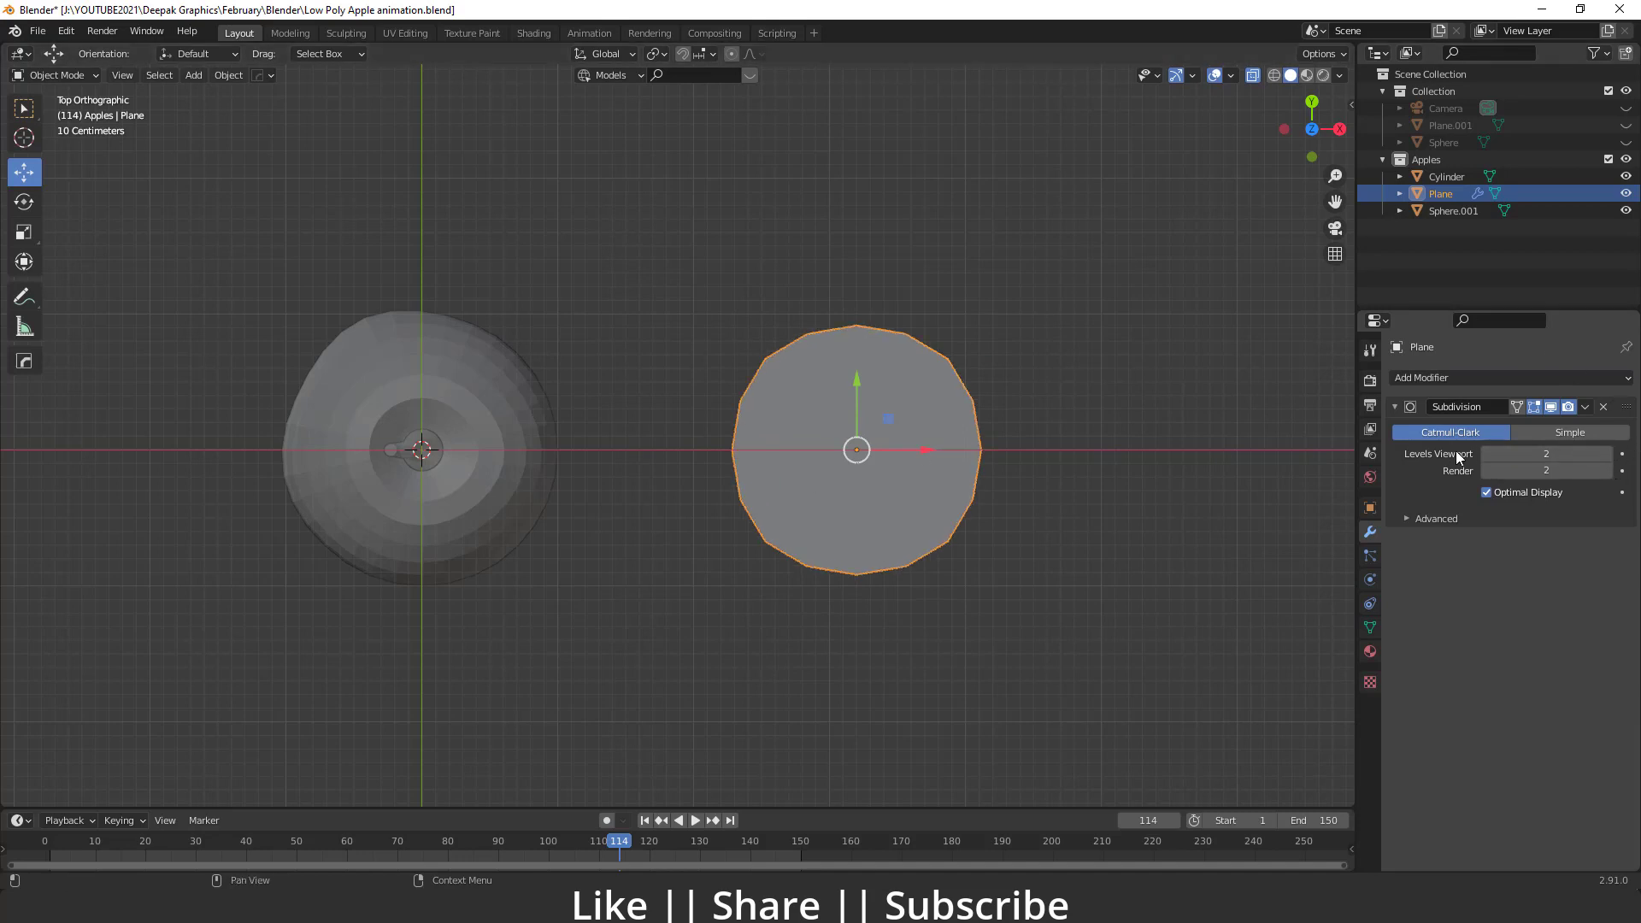
Taper the plane by scaling its upper edge to about a third of its width and its lower edge to about 0.8.
key(Tab)
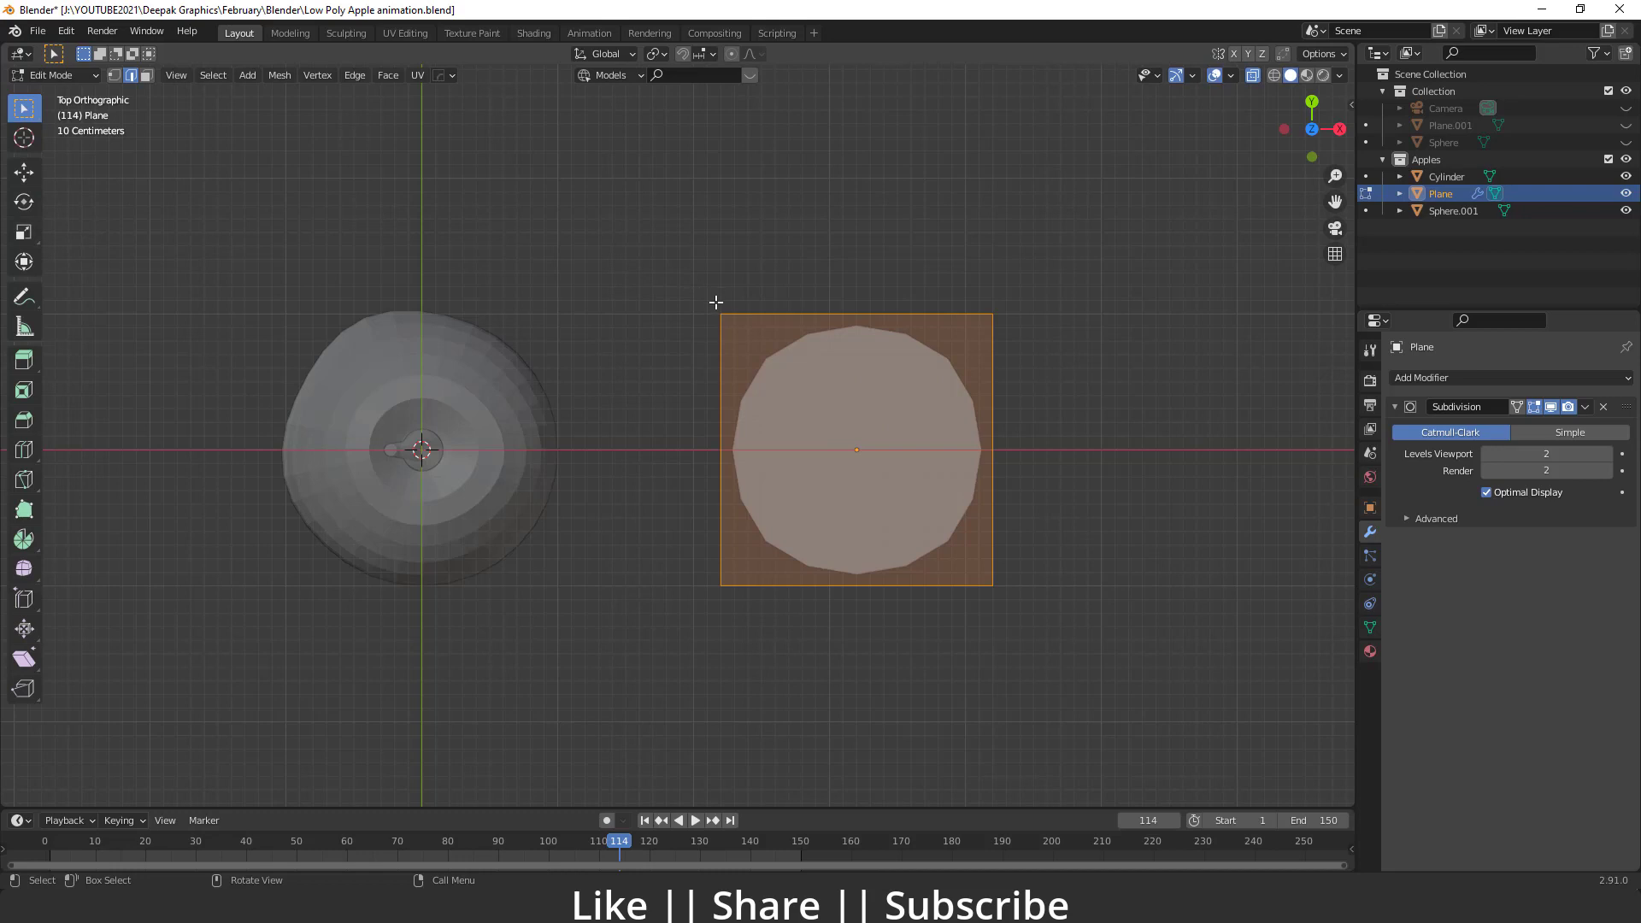
key(1)
drag(659, 249, 993, 335)
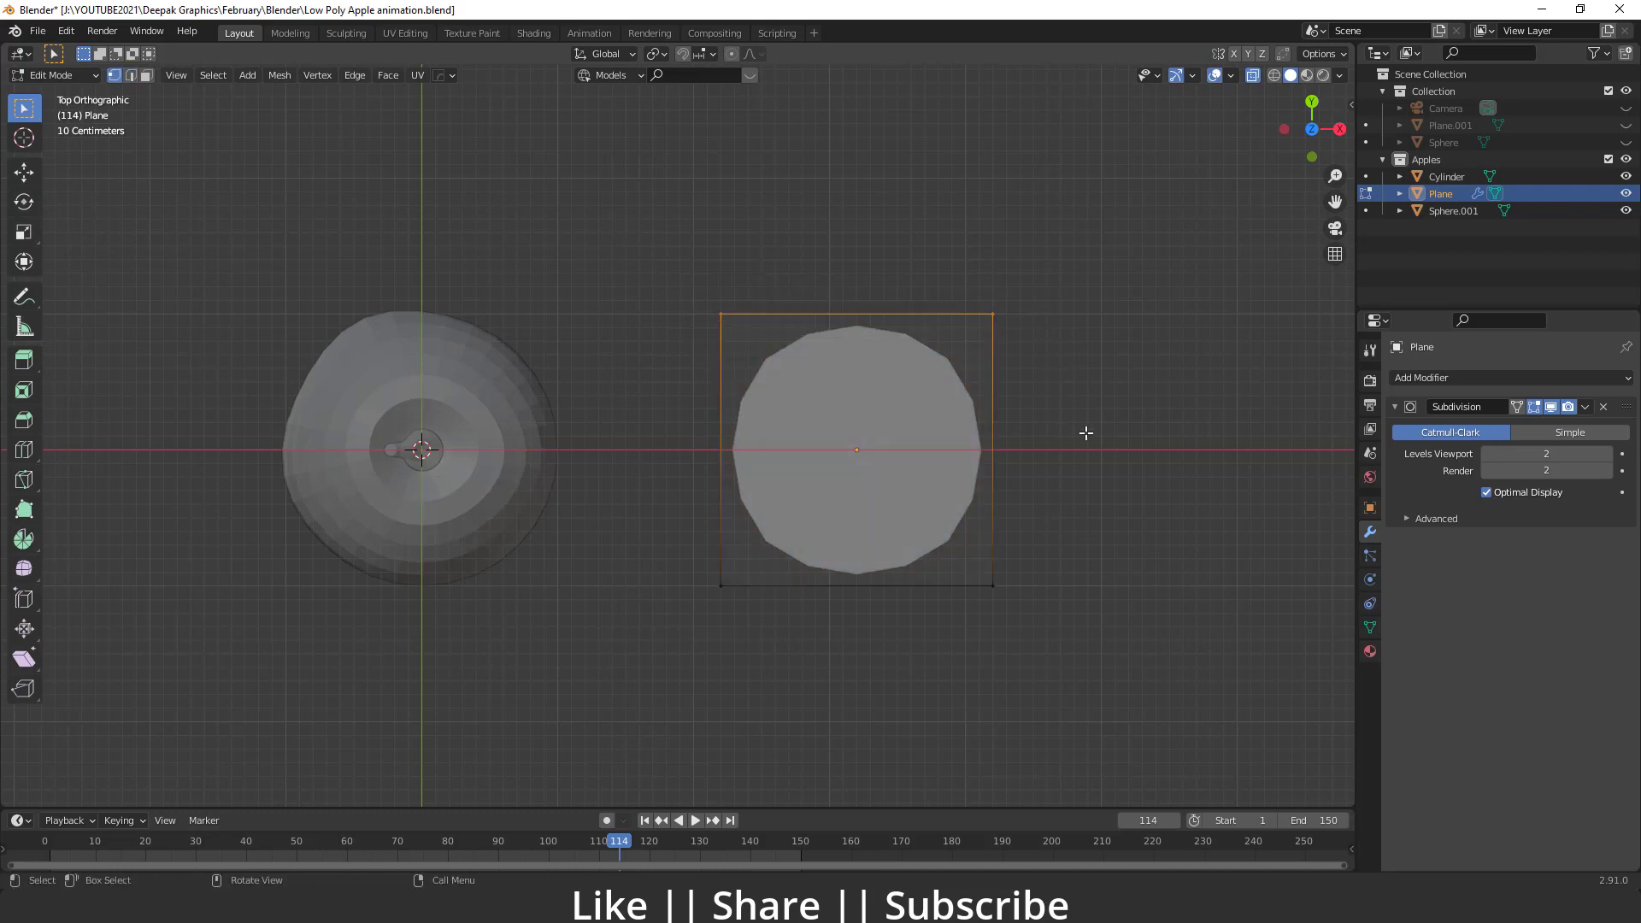
key(s)
click(926, 369)
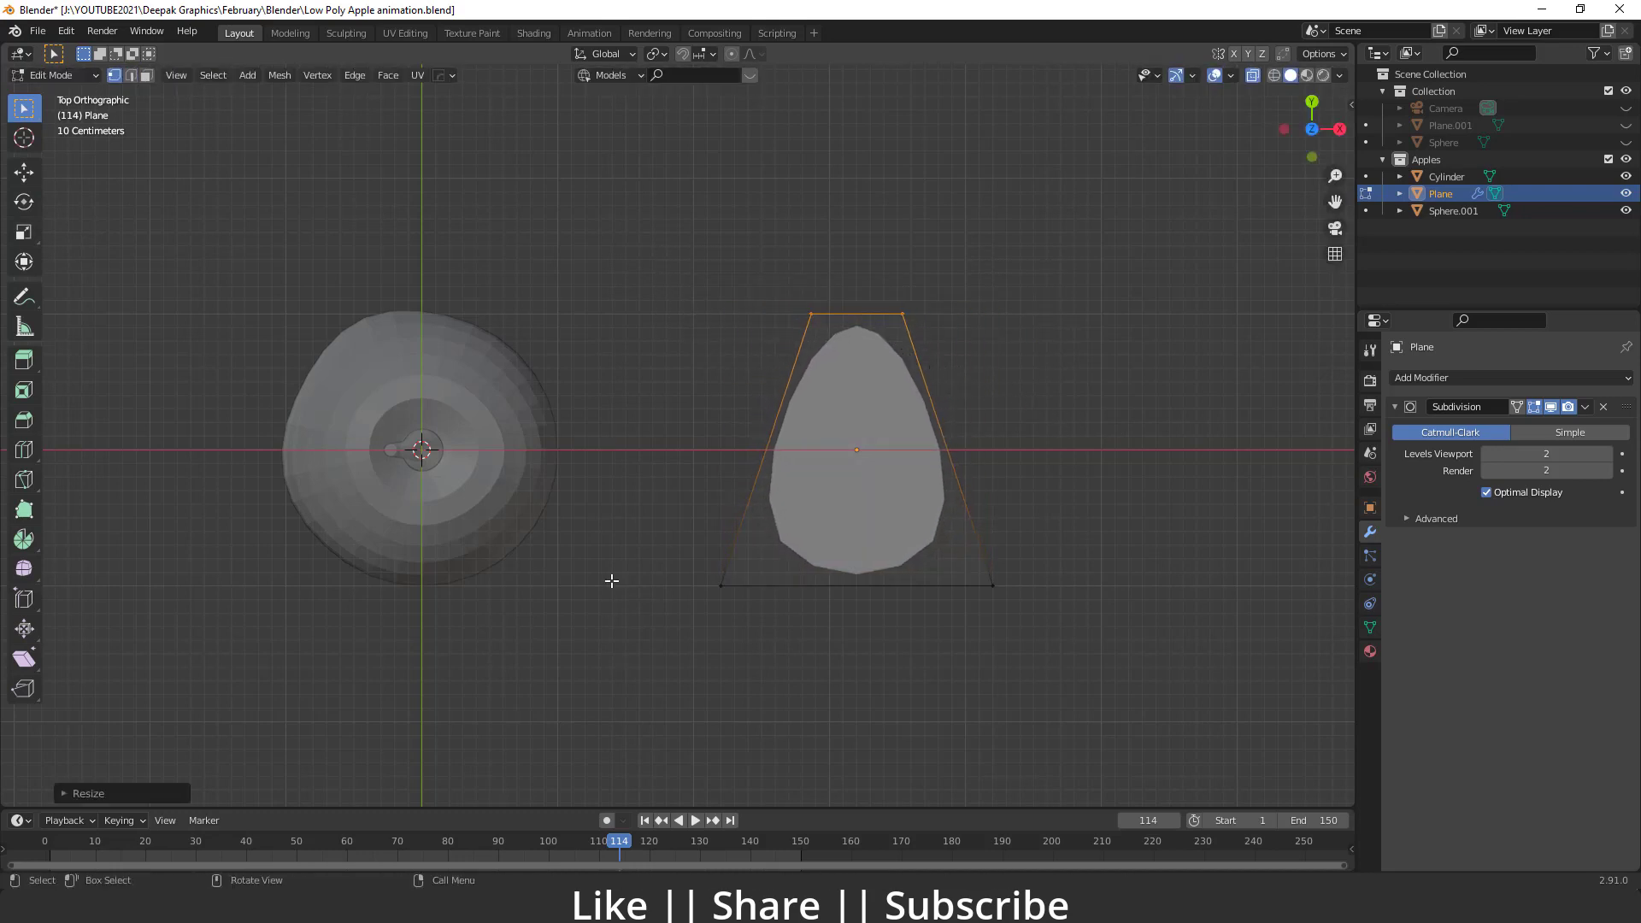
drag(671, 541, 1154, 633)
key(s)
click(846, 426)
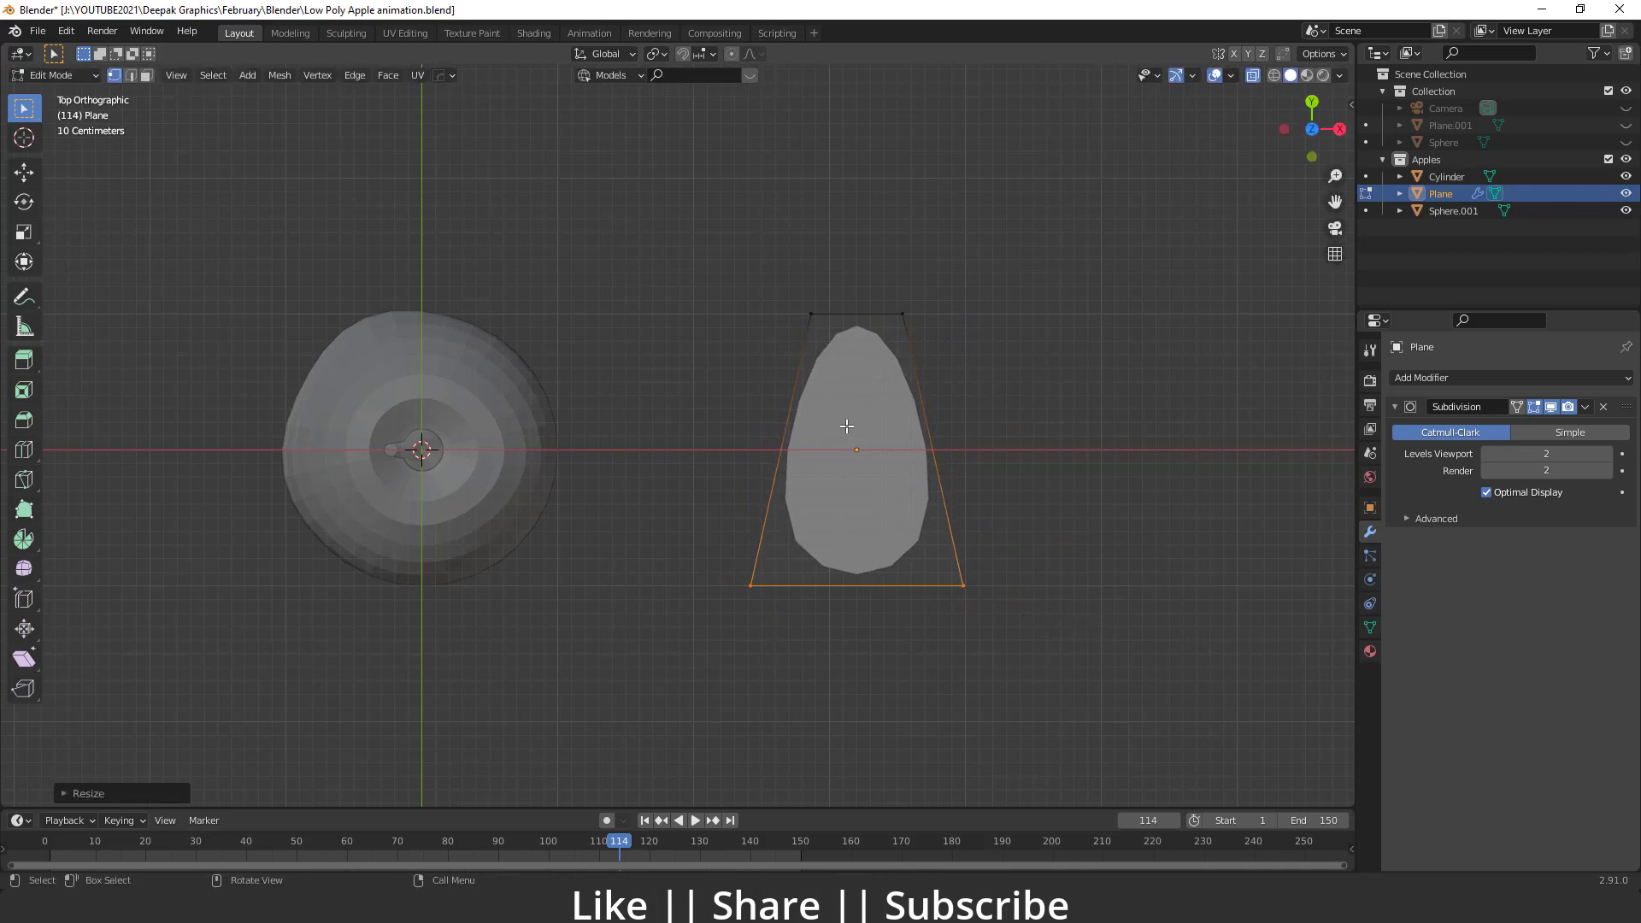
Apply the Subdivision modifier to the tapered plane in Object Mode.
key(Tab)
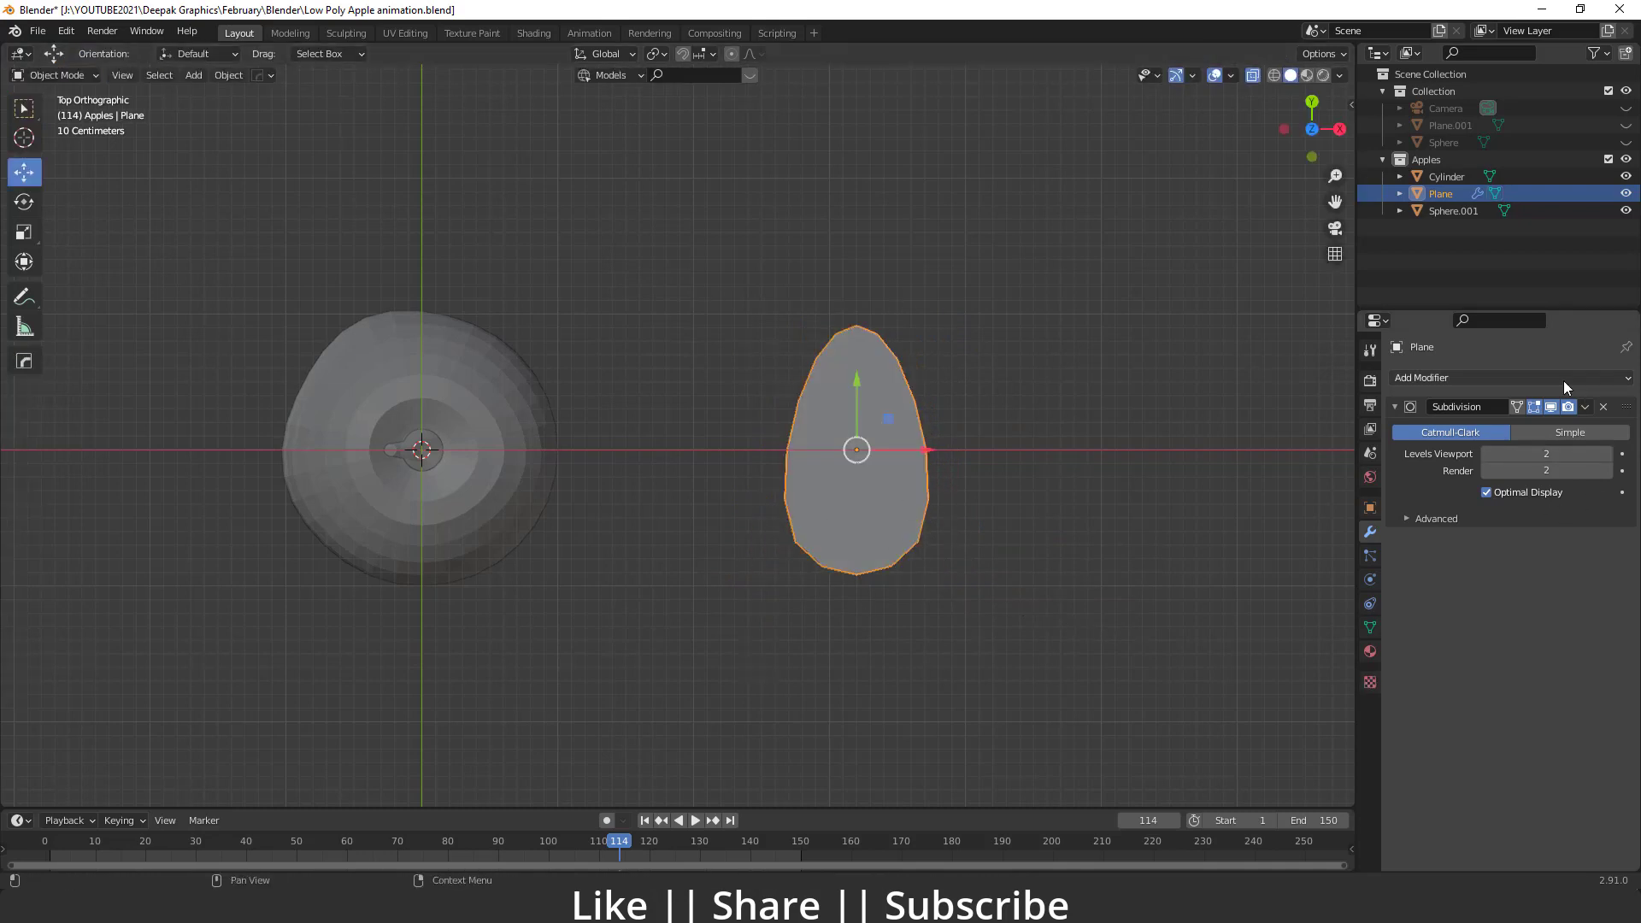
click(1586, 408)
click(1519, 430)
scroll(967, 482, up, 2)
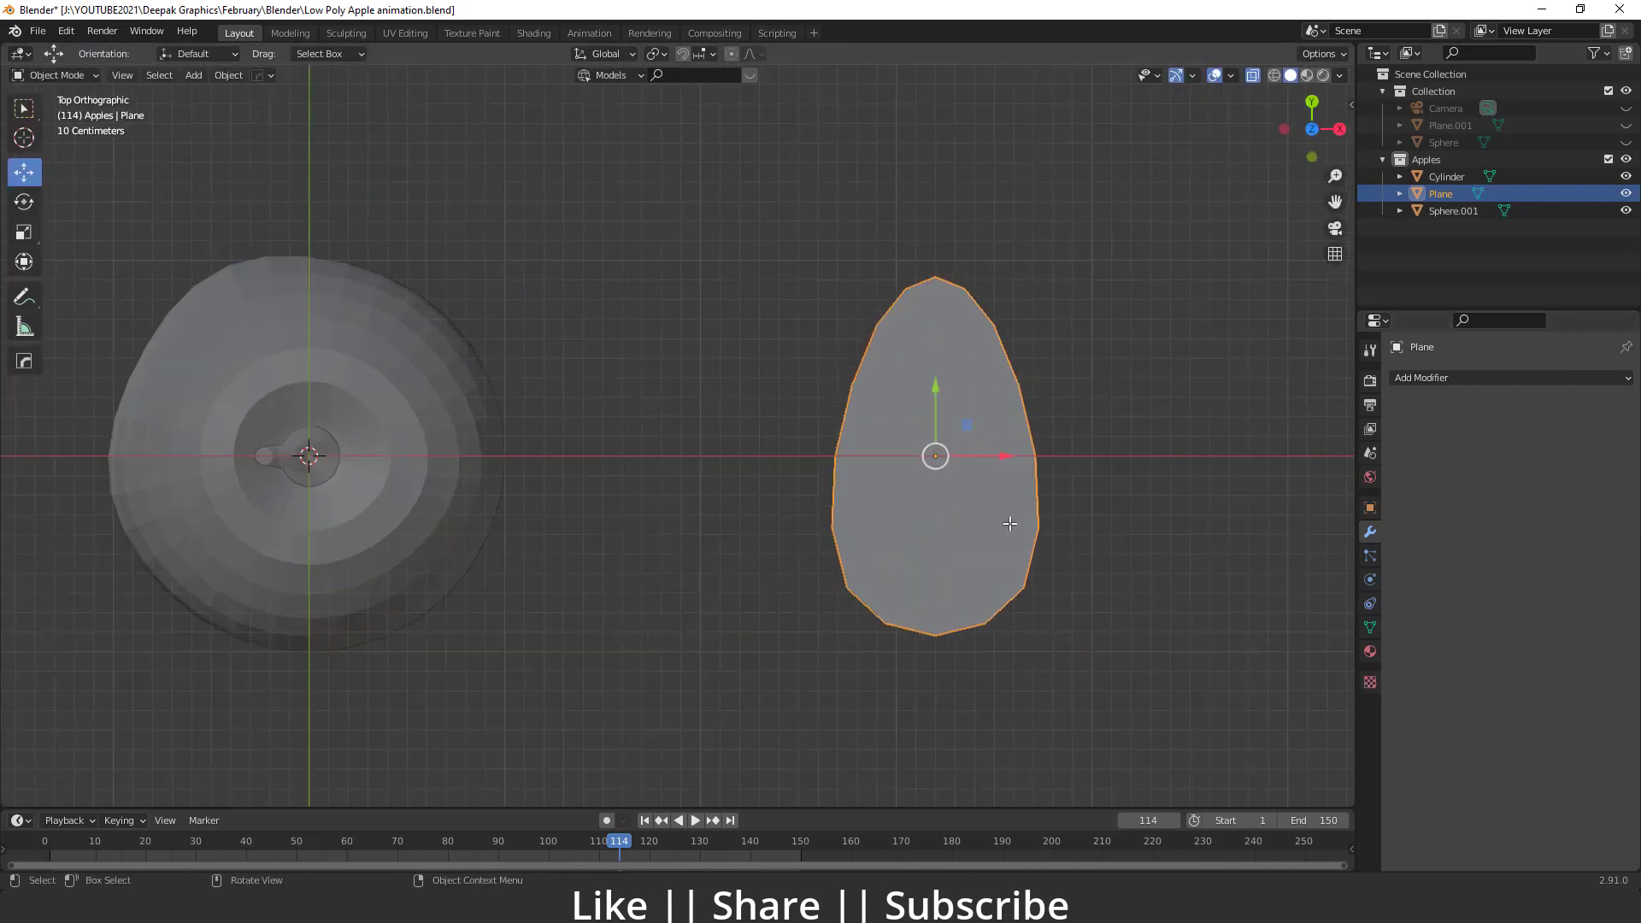
Curve the leaf's narrow end upward by raising its tip vertices and, slightly less, the vertex row beside them.
key(Tab)
middle_drag(967, 482, 834, 421)
middle_drag(773, 582, 854, 495)
drag(900, 353, 1032, 476)
key(g)
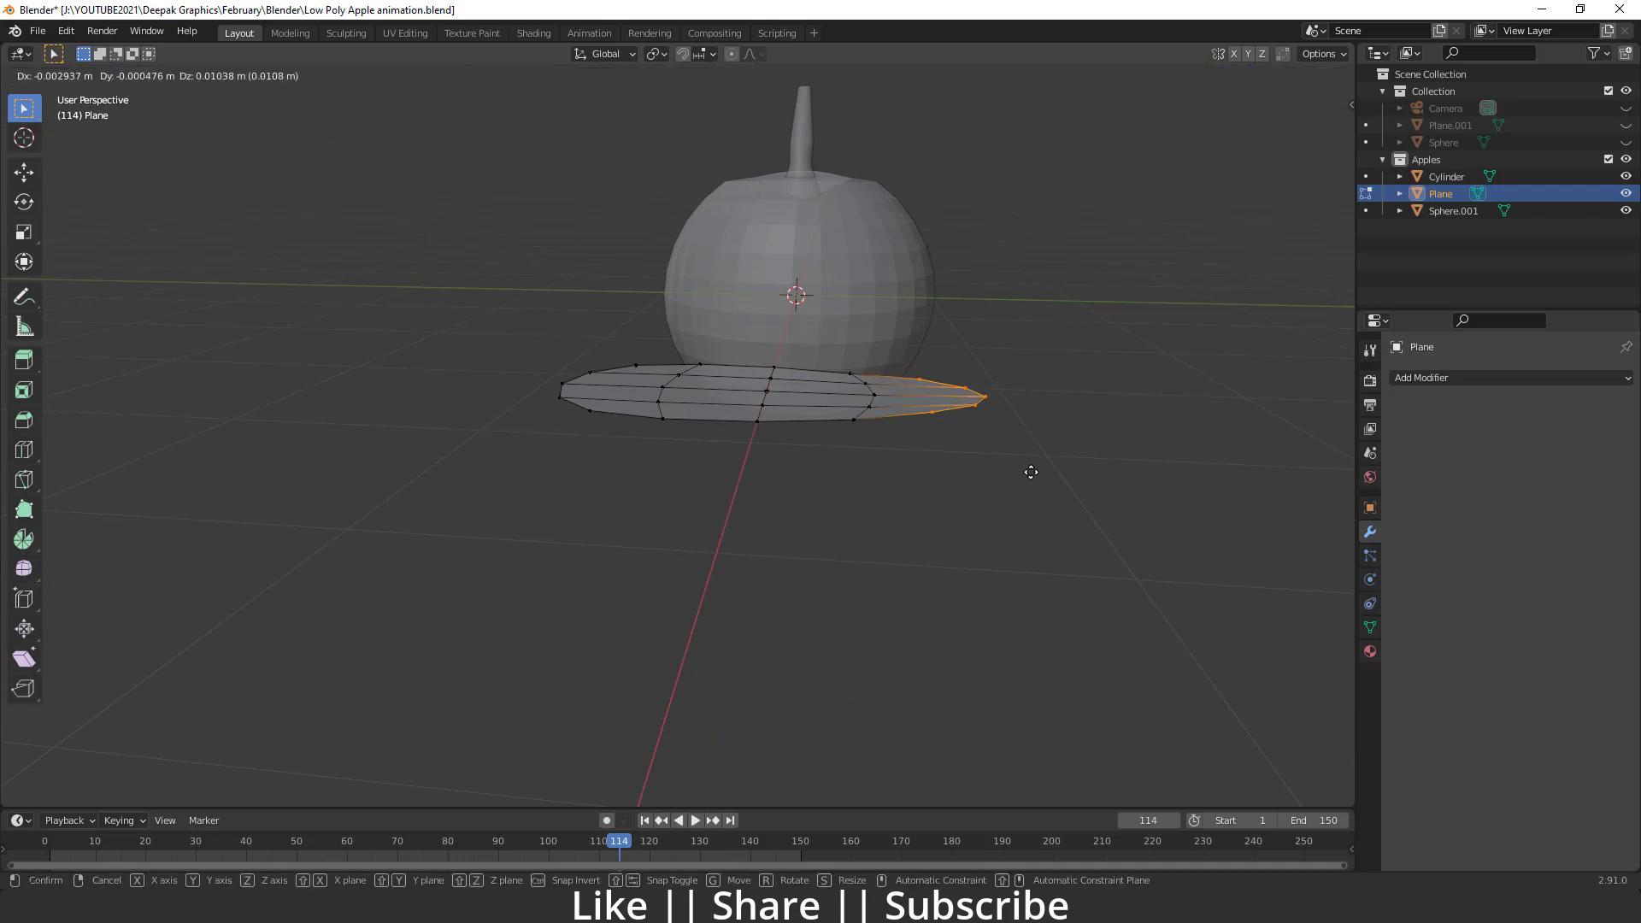
click(1031, 464)
drag(805, 324, 909, 477)
key(g)
click(899, 463)
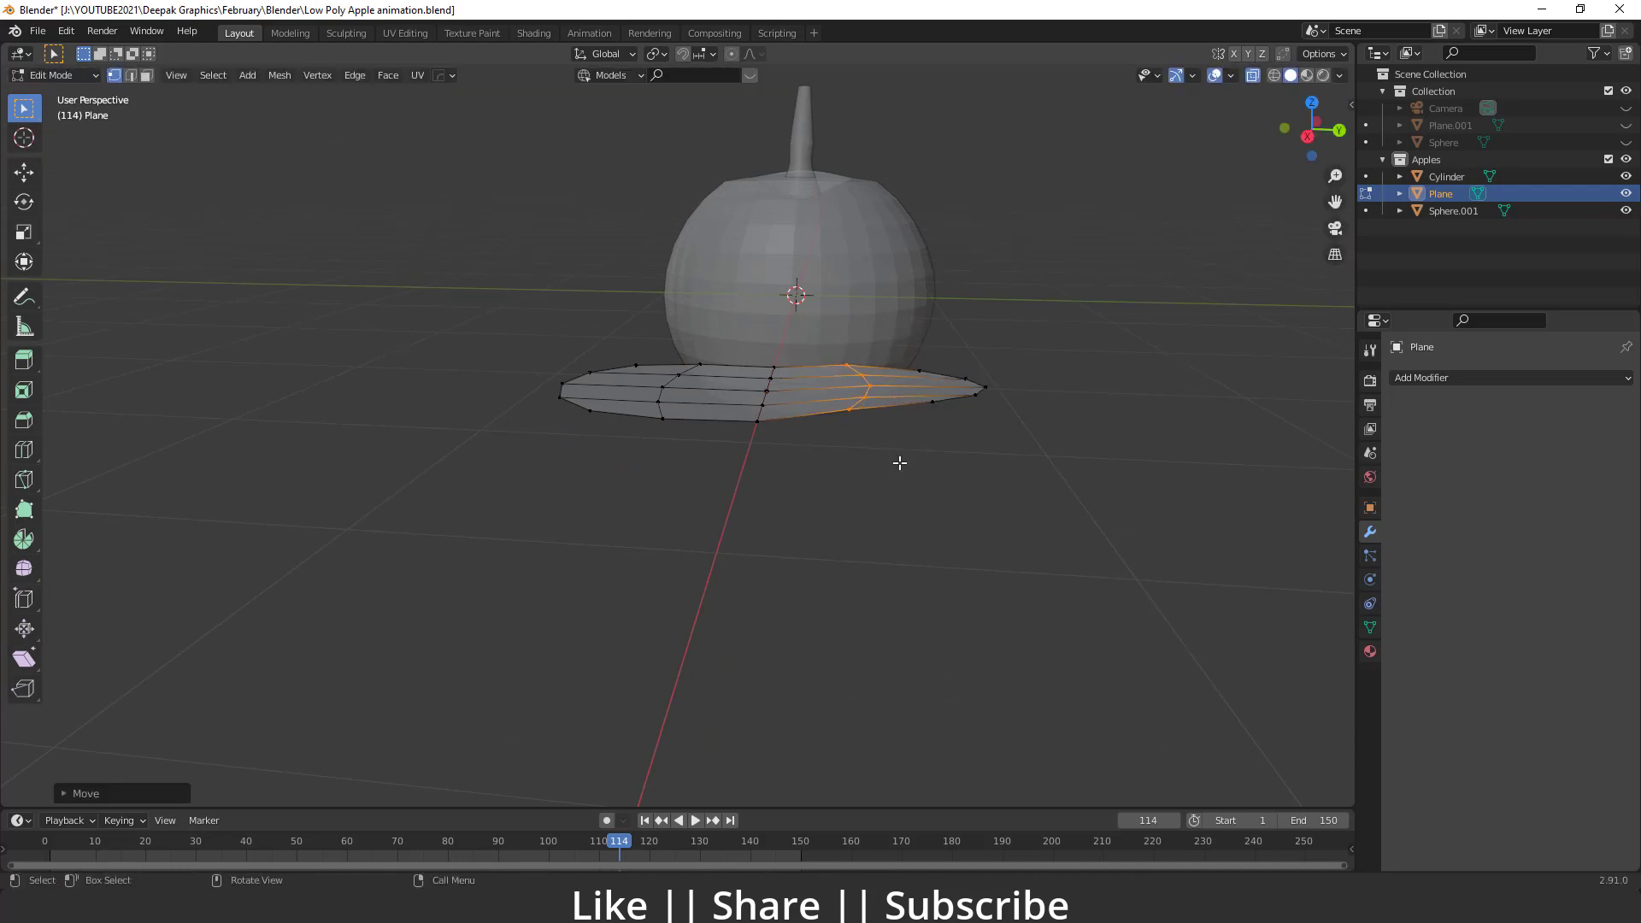
Lower the vertices at the leaf's wide end slightly.
drag(504, 342, 675, 483)
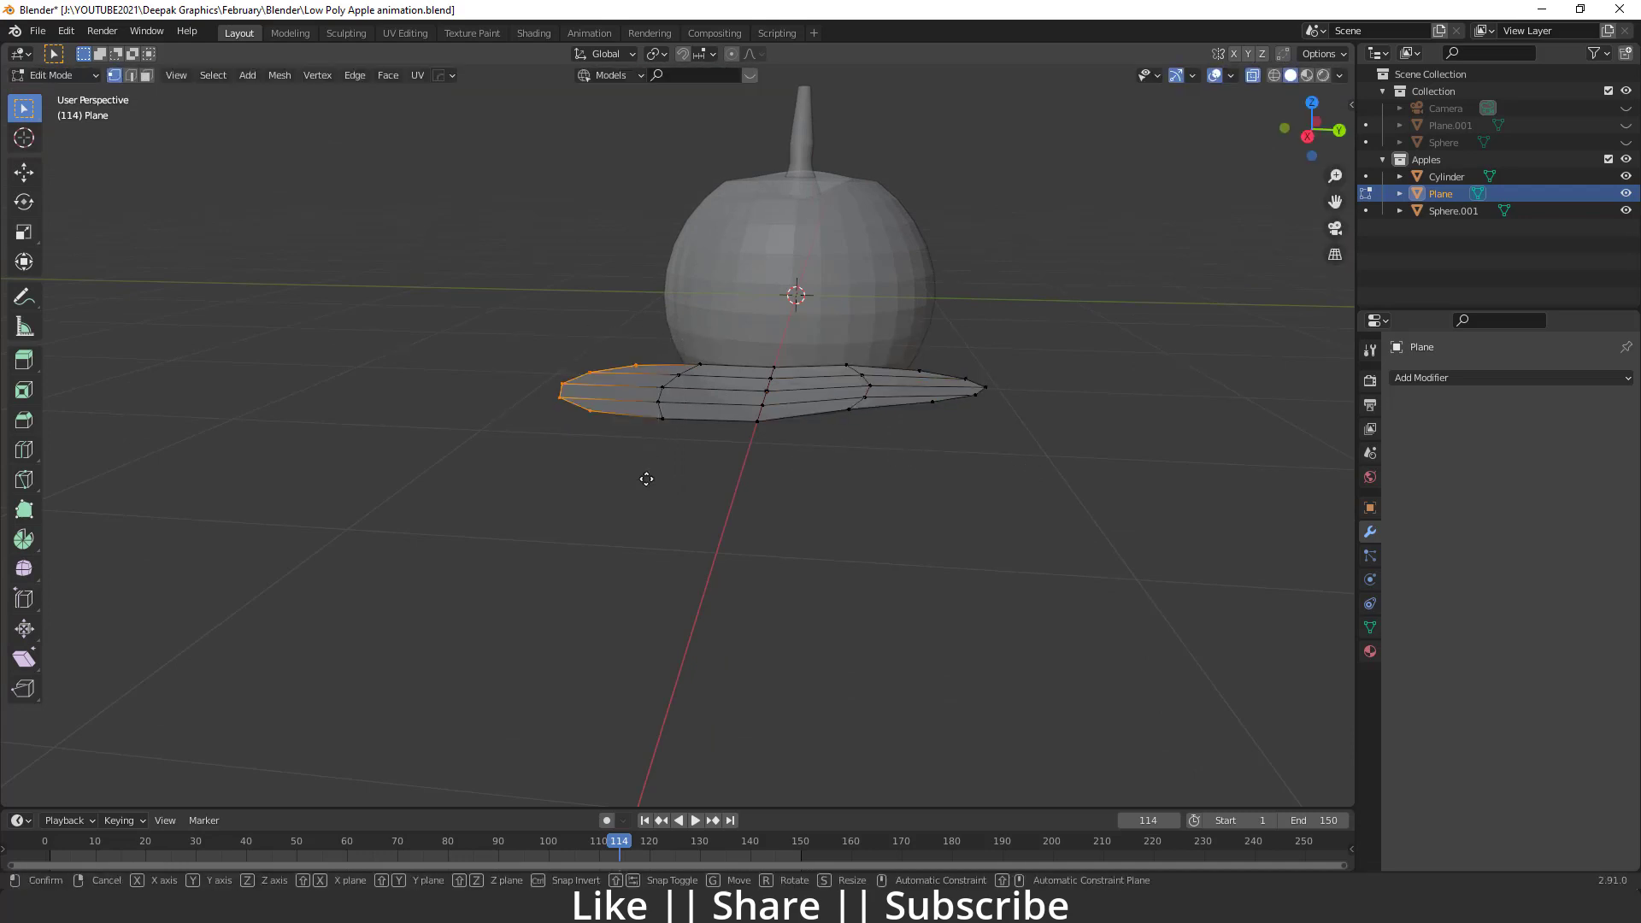
key(g)
click(727, 480)
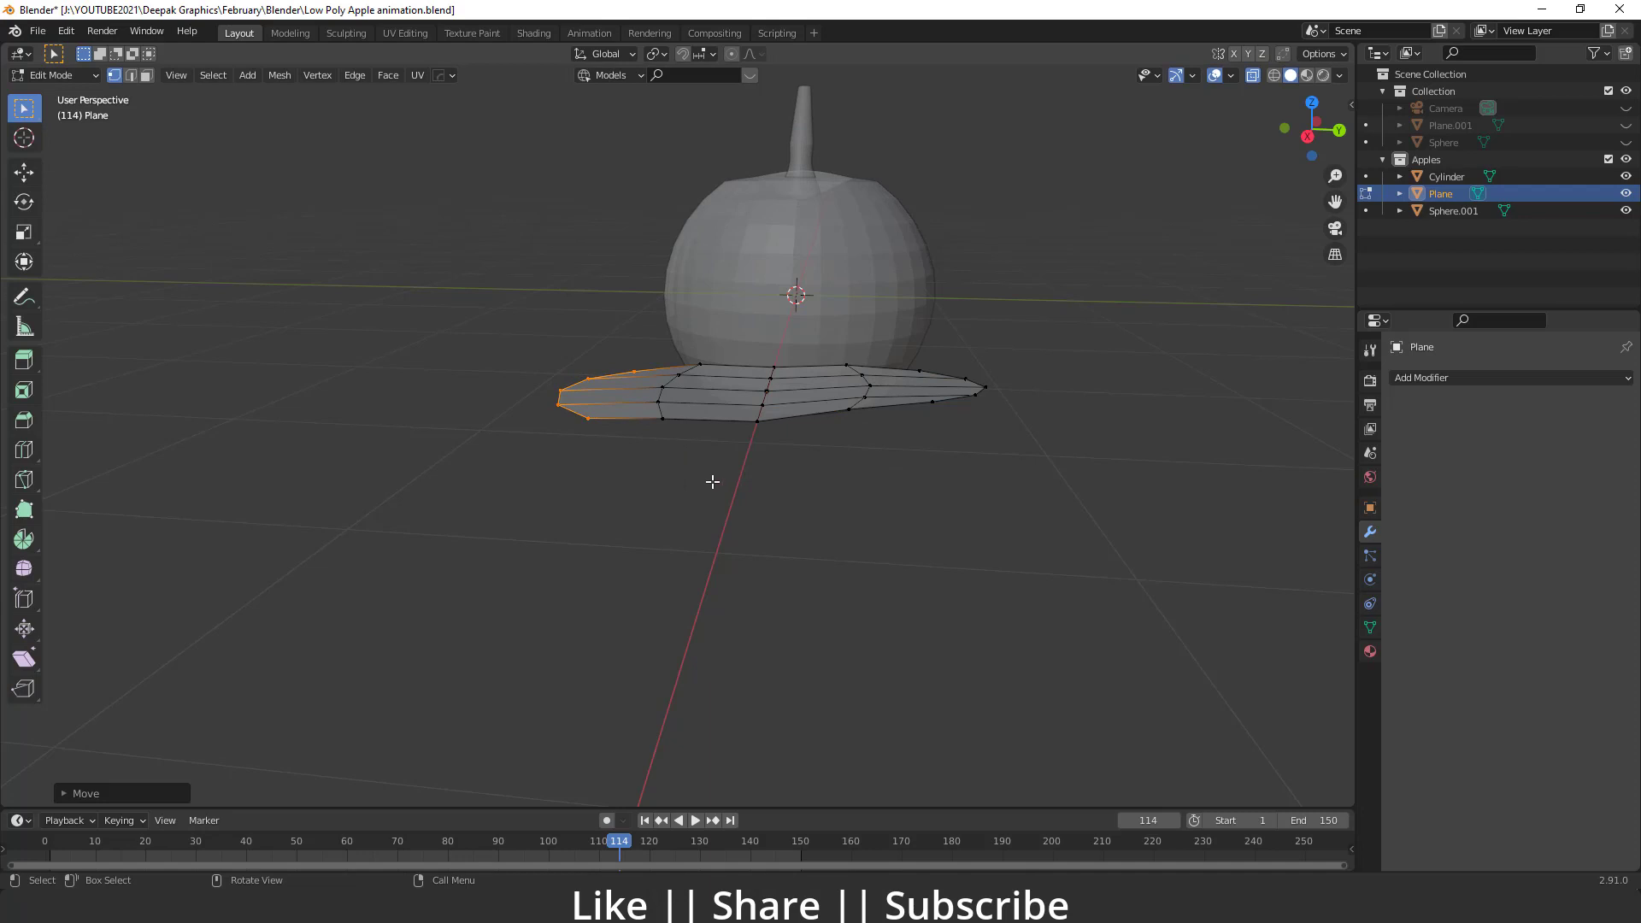
Extrude the whole leaf mesh downward to give it a small thickness.
key(a)
middle_drag(715, 513, 733, 491)
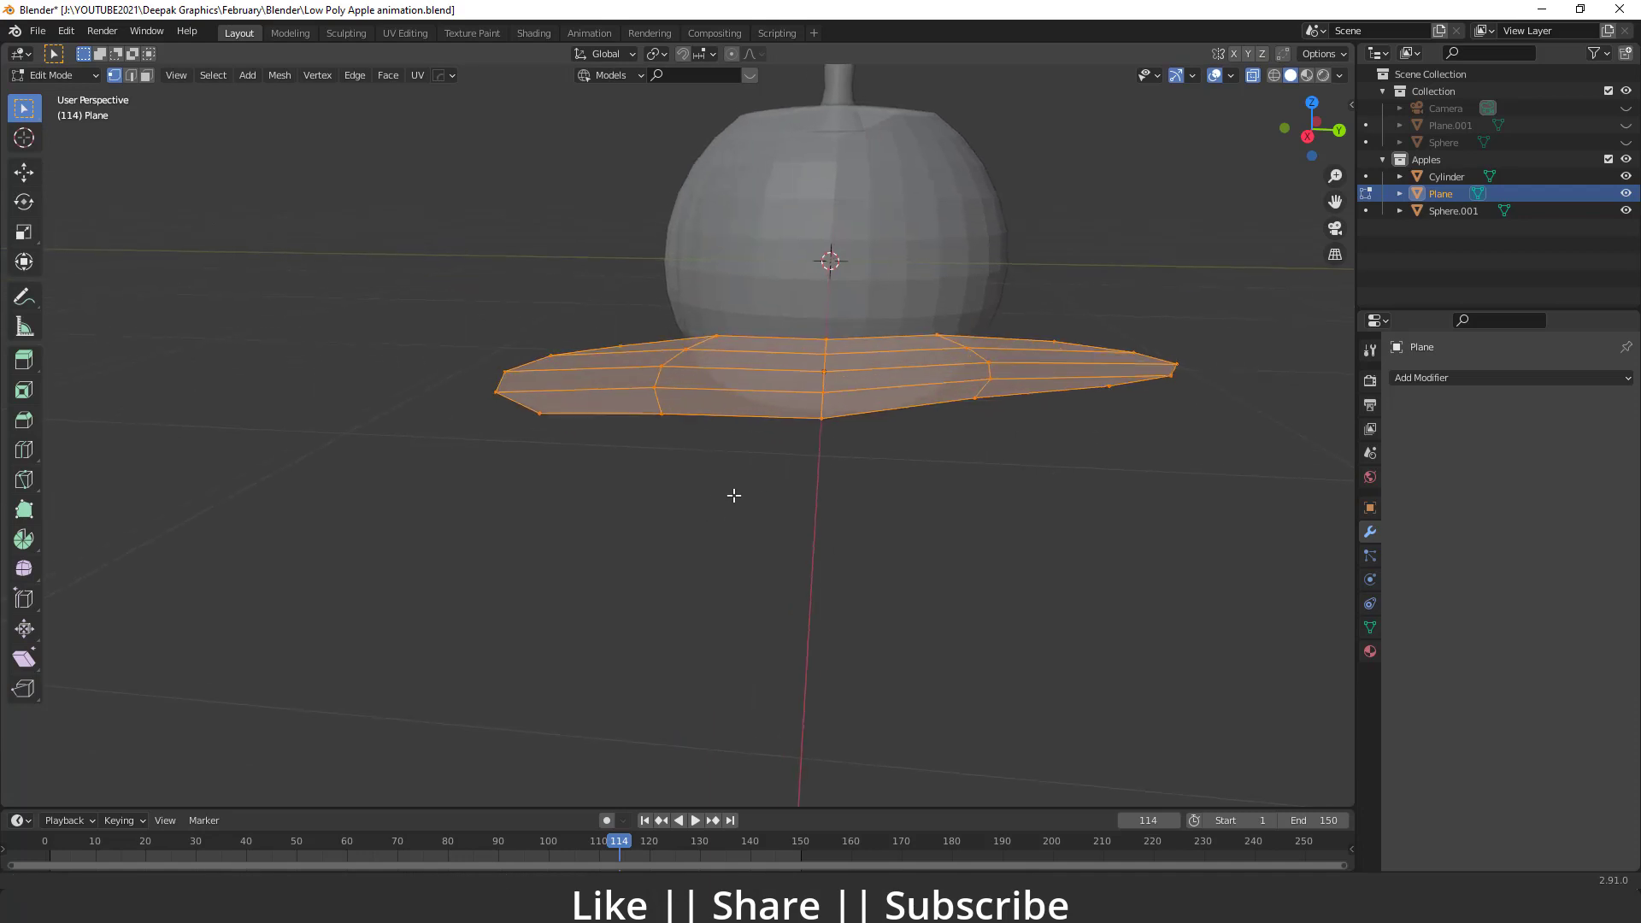
key(e)
click(782, 542)
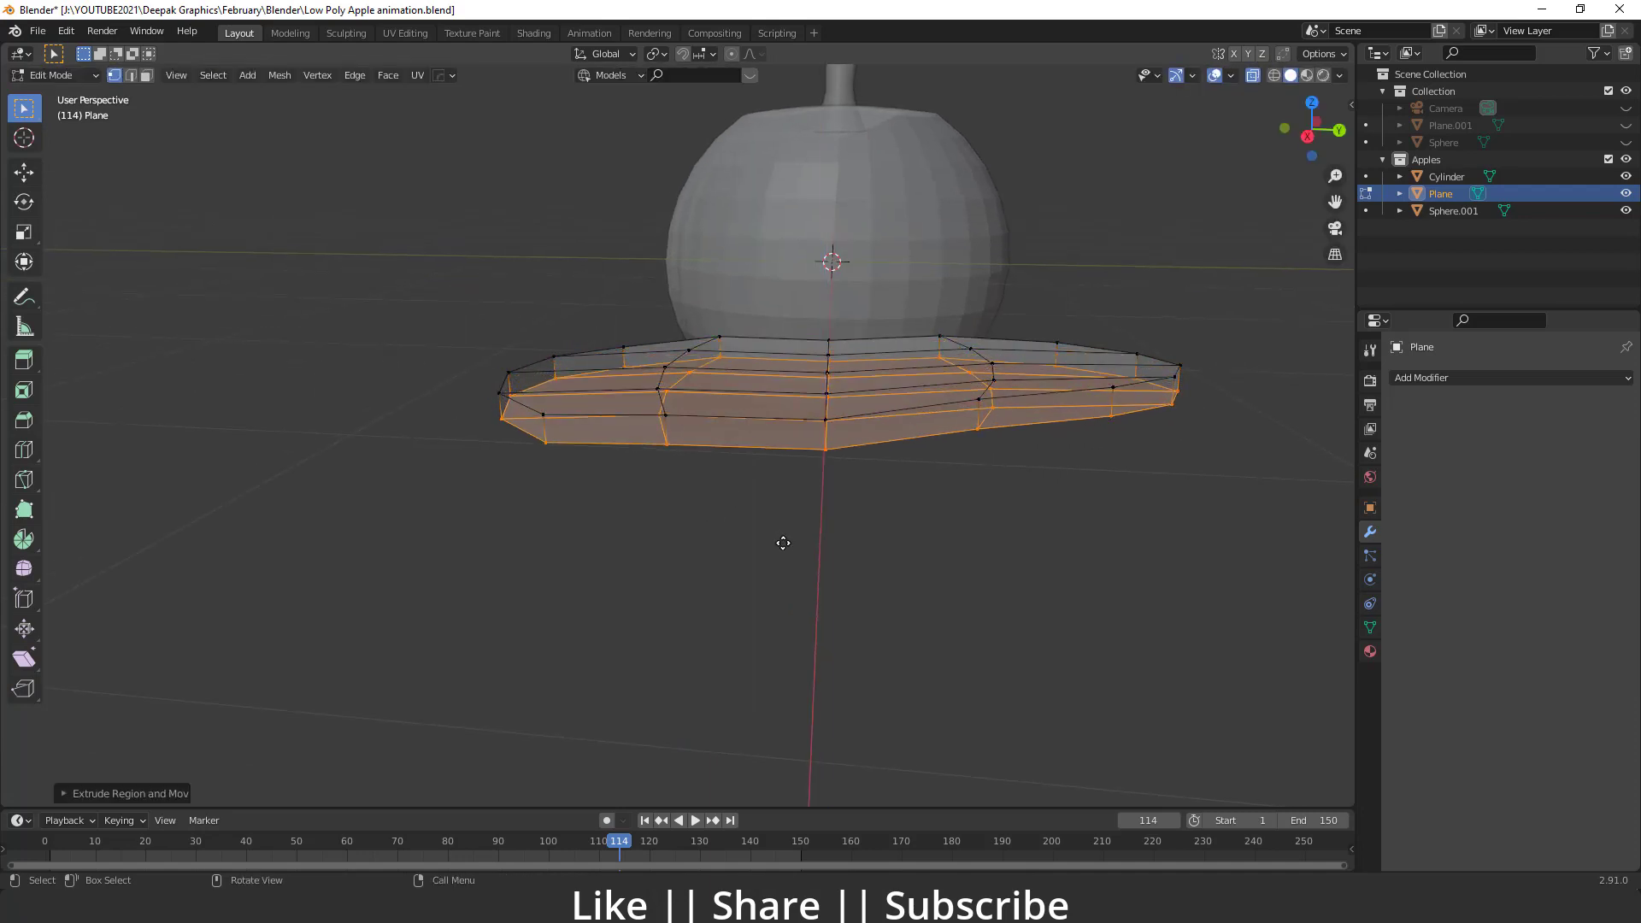
click(891, 544)
key(Tab)
In top view with X-ray off, extrude the two end faces at the leaf's wide end outward and scale them down into a neck.
middle_drag(790, 577, 1072, 318)
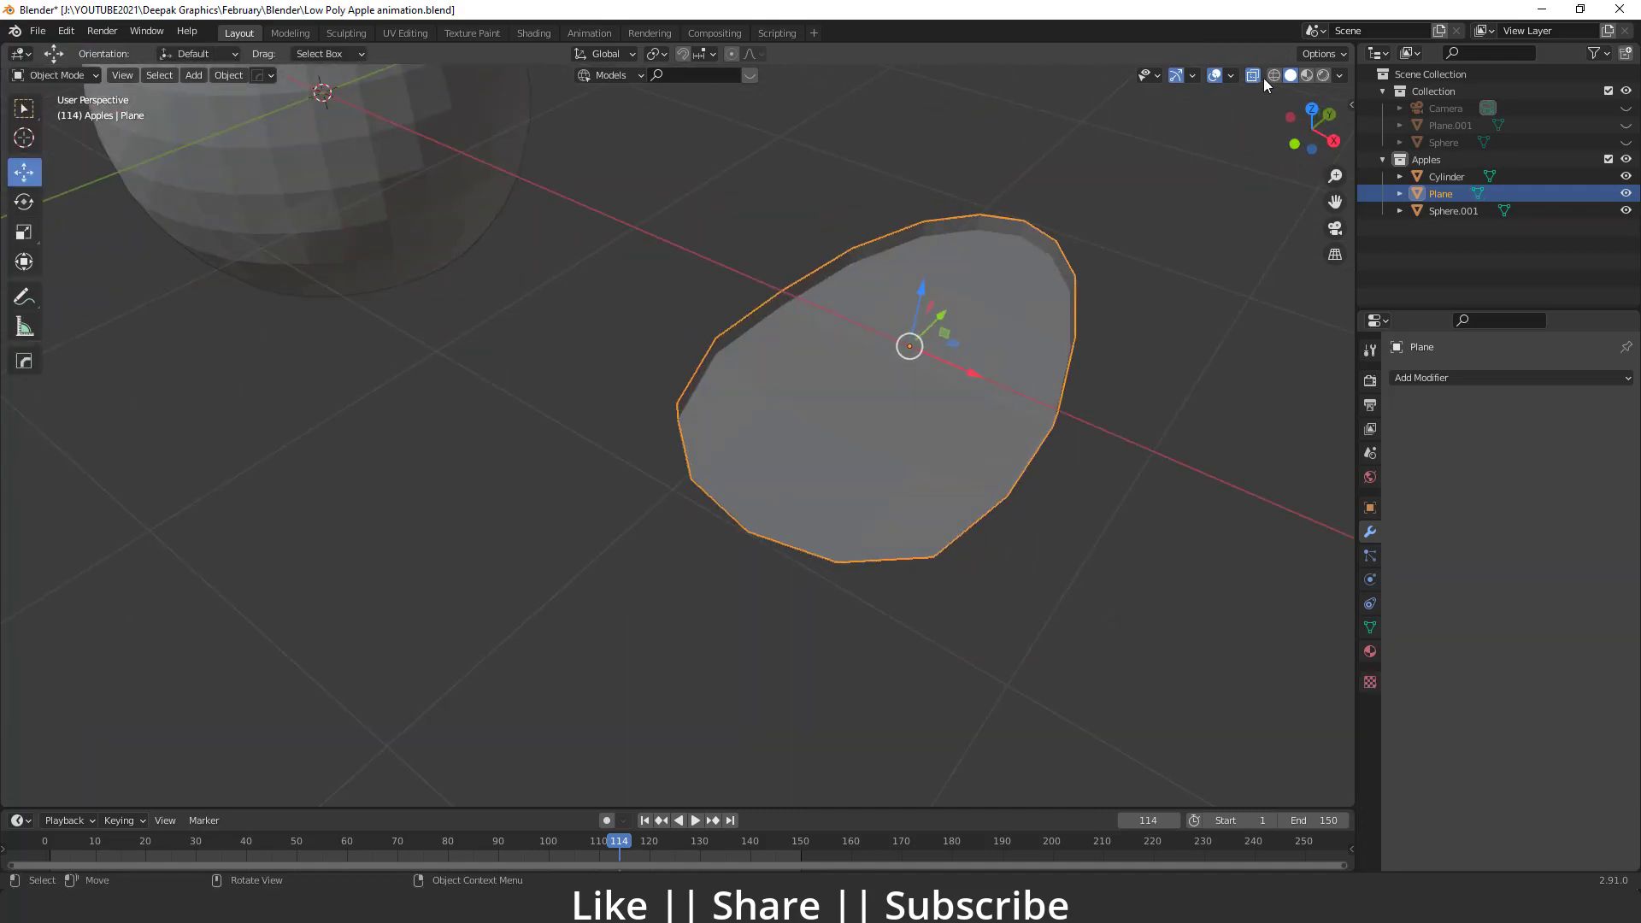
middle_drag(1111, 376, 750, 366)
key(grave)
click(742, 462)
key(Tab)
key(grave)
click(747, 315)
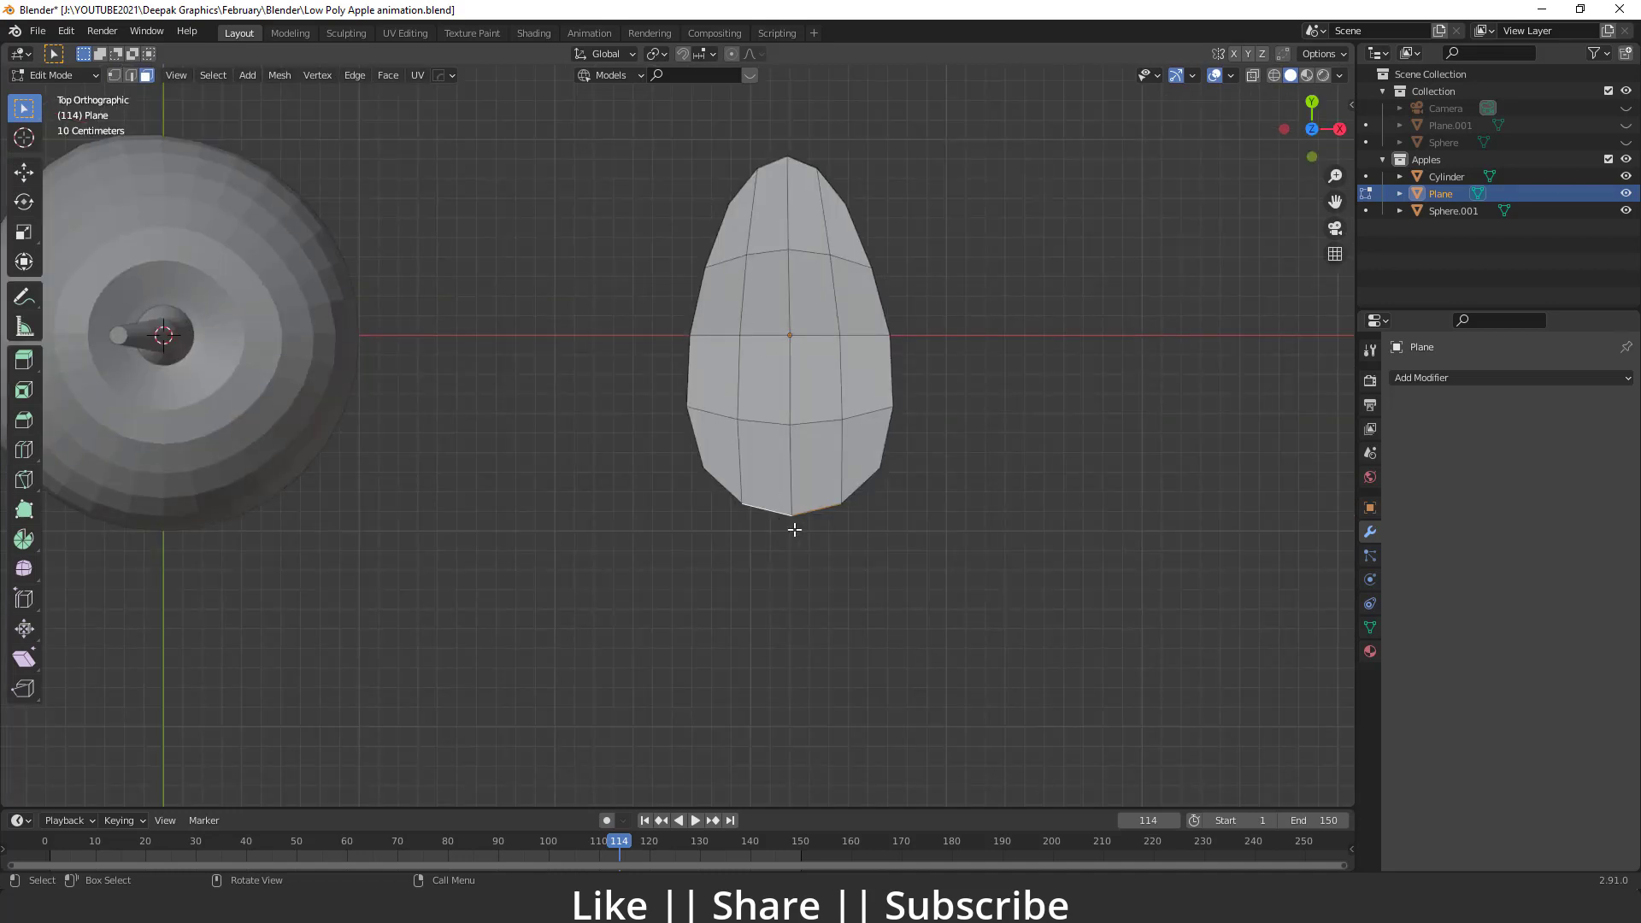
key(e)
click(801, 593)
key(s)
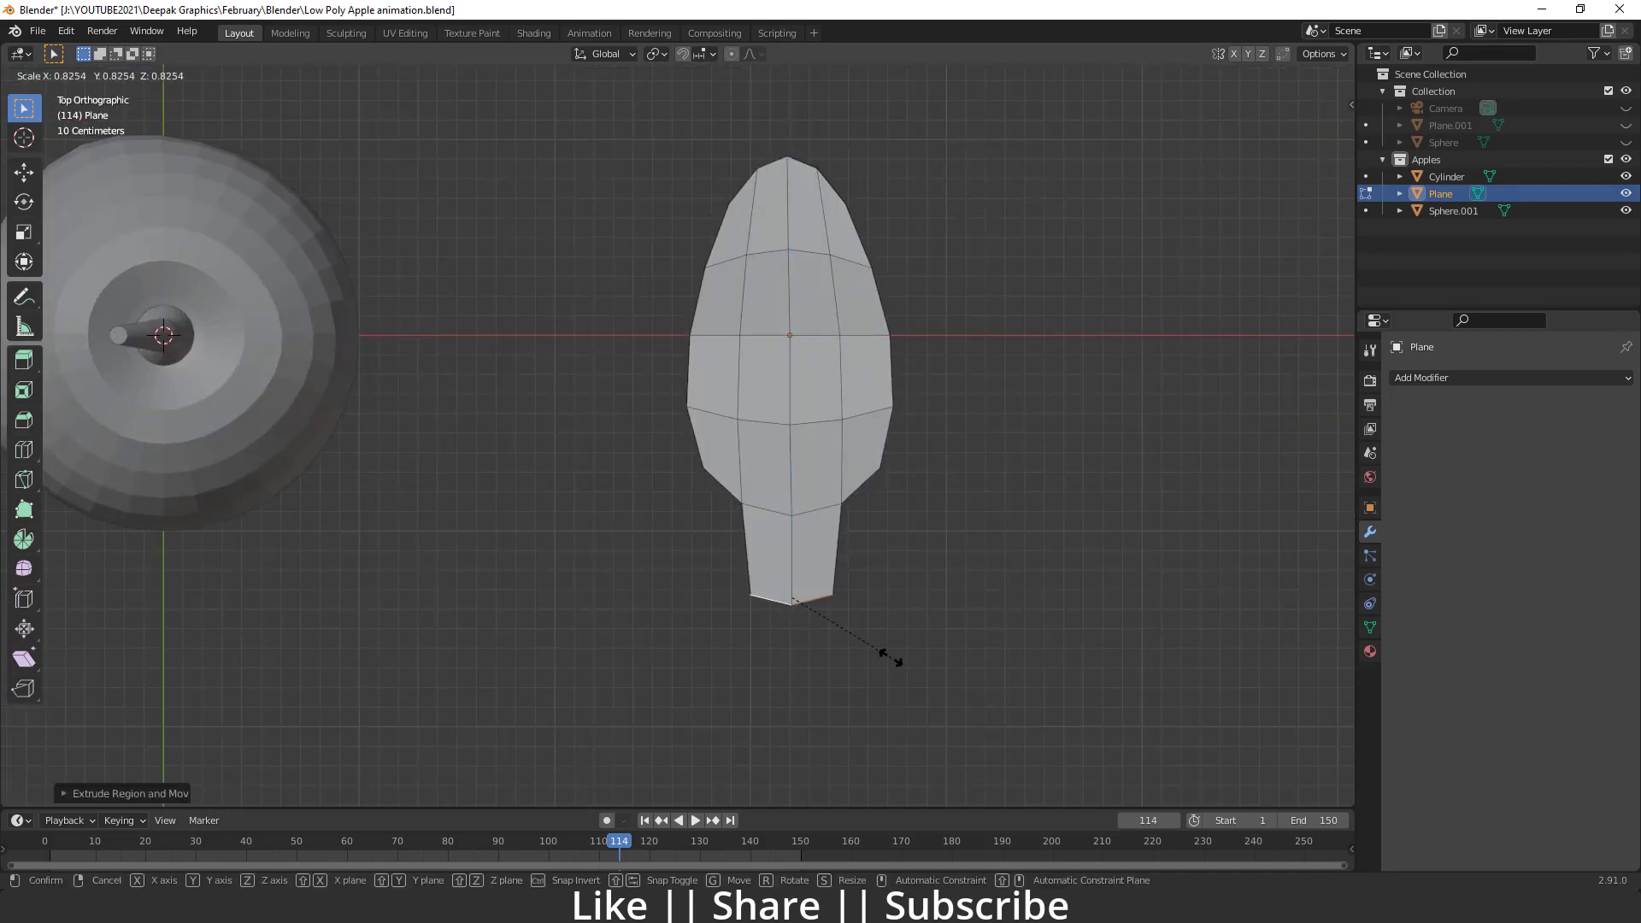
click(851, 633)
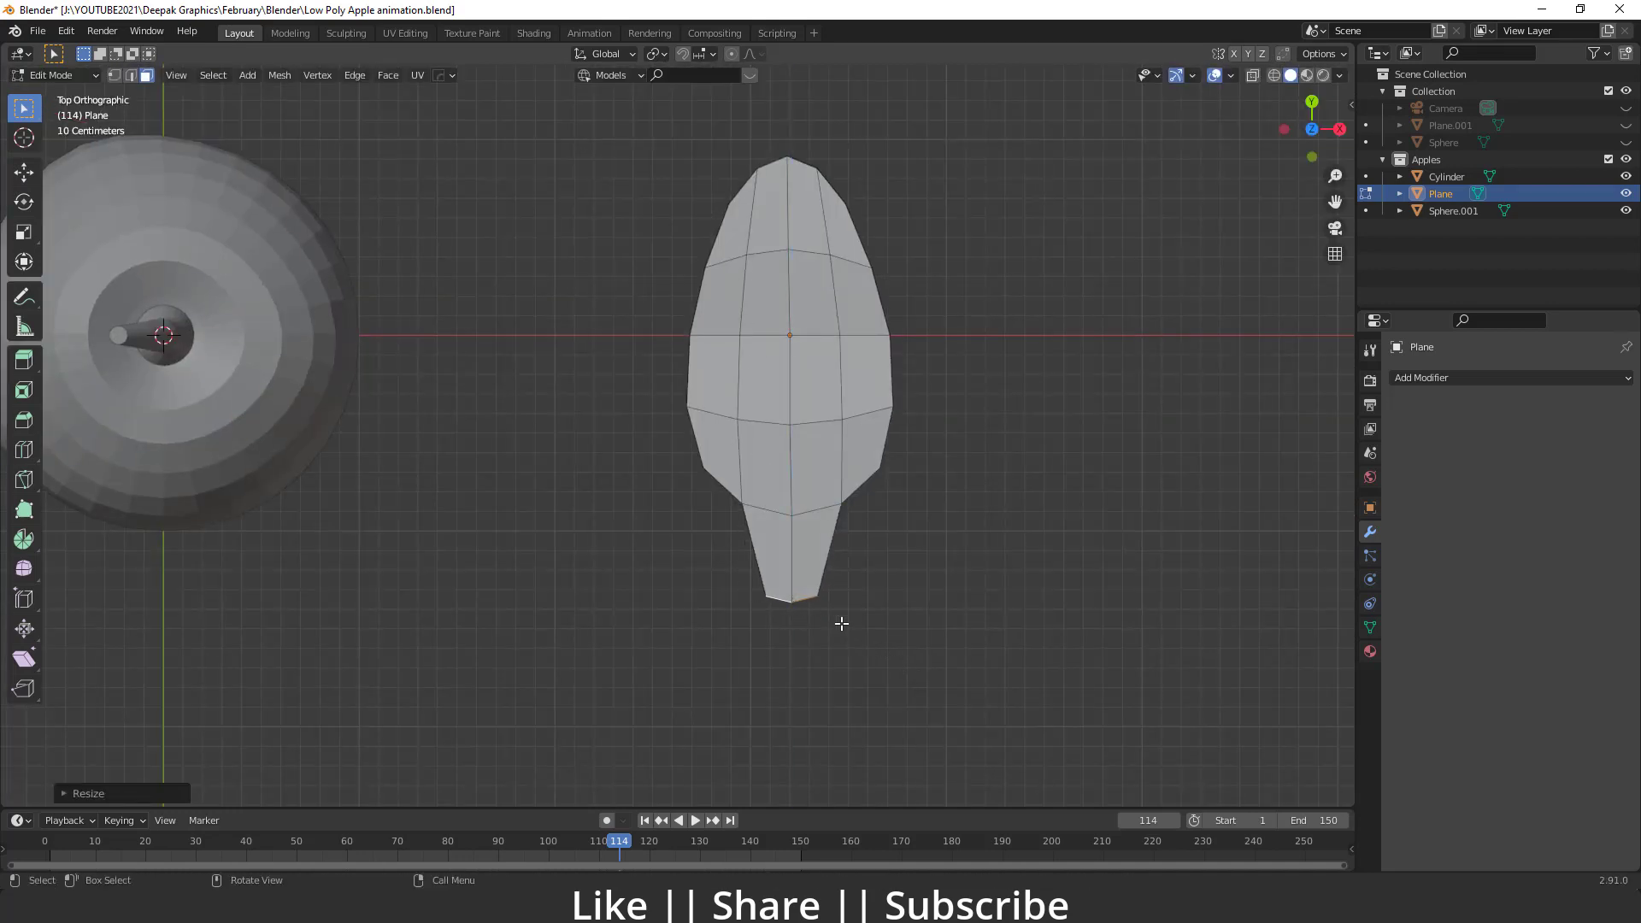
Shorten the neck along Y and extrude a second, narrower segment from its end.
key(g)
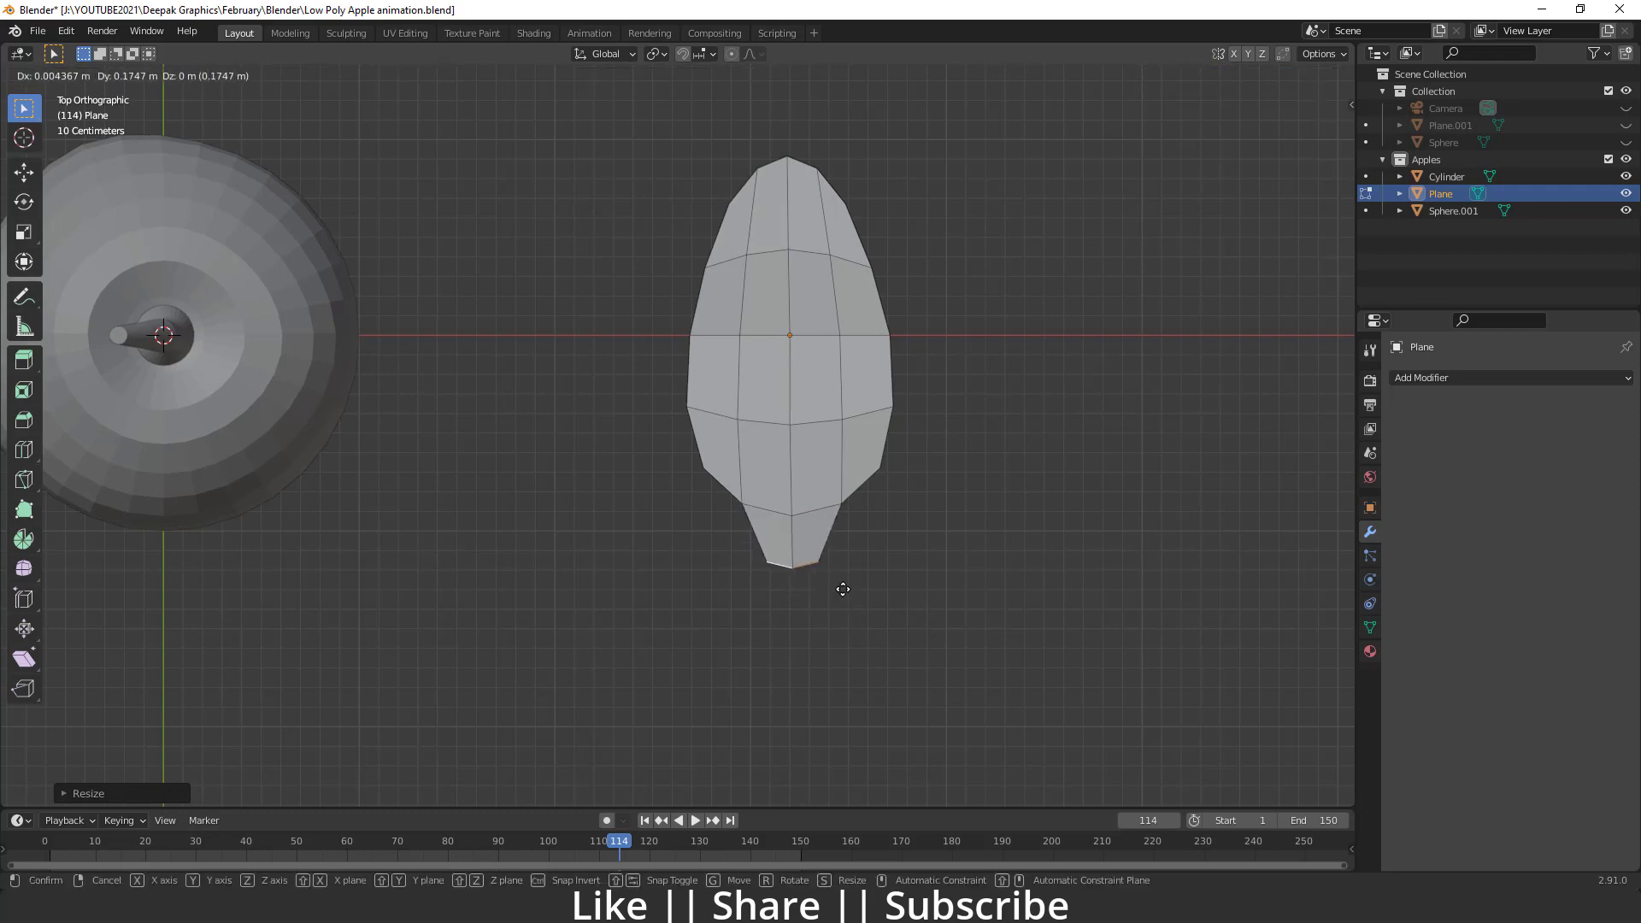
key(y)
click(839, 585)
key(e)
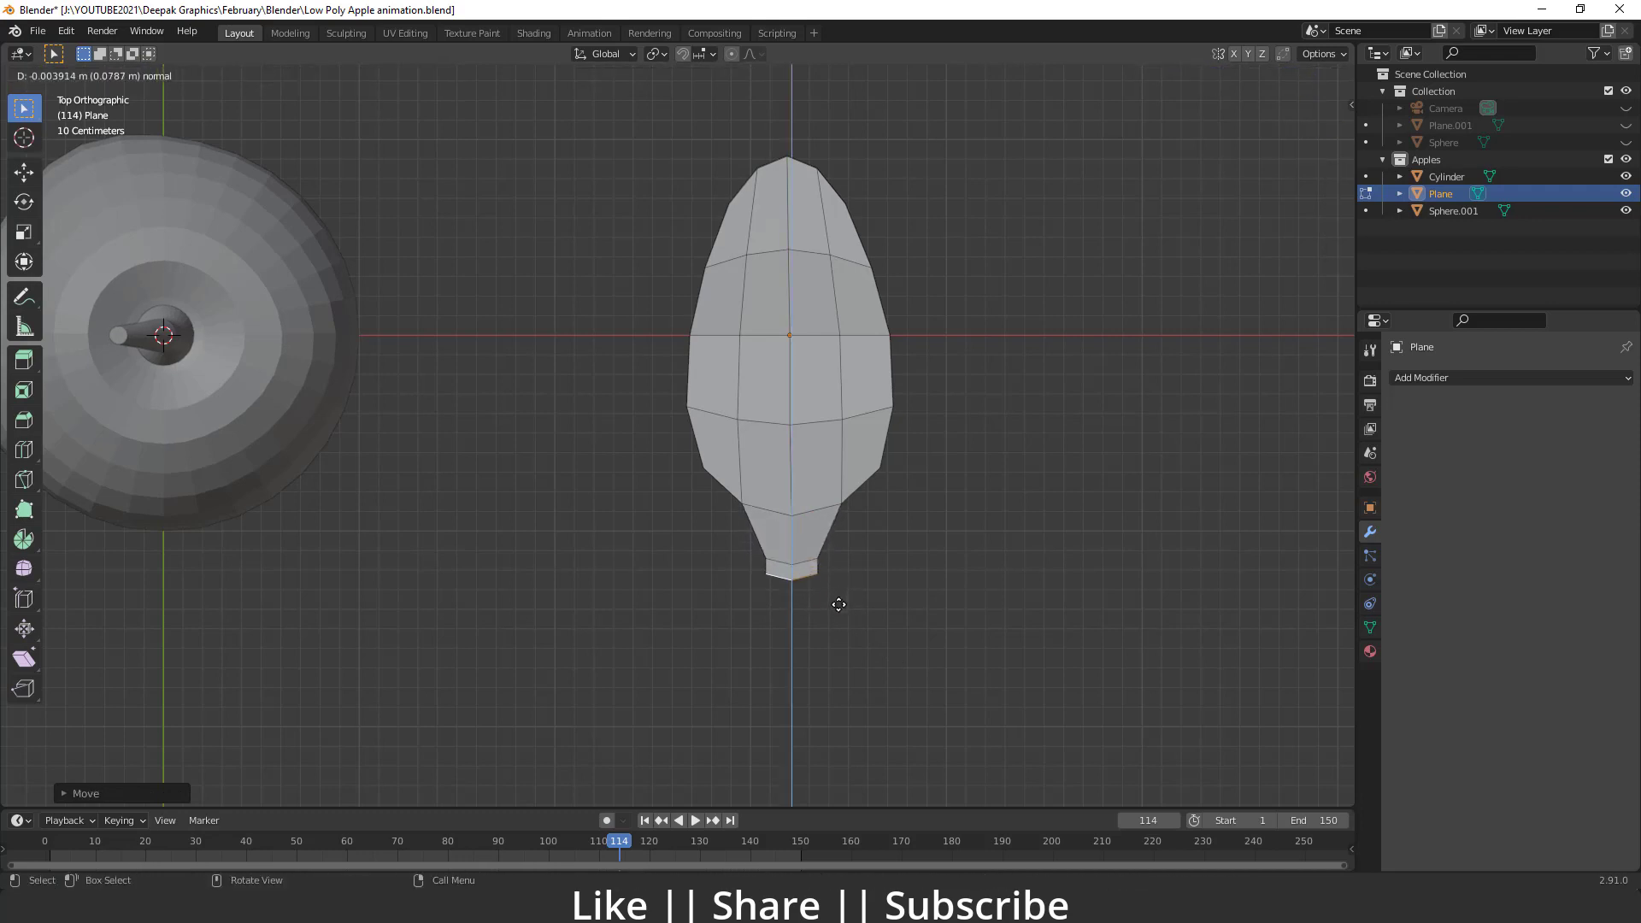
click(840, 619)
key(s)
click(919, 636)
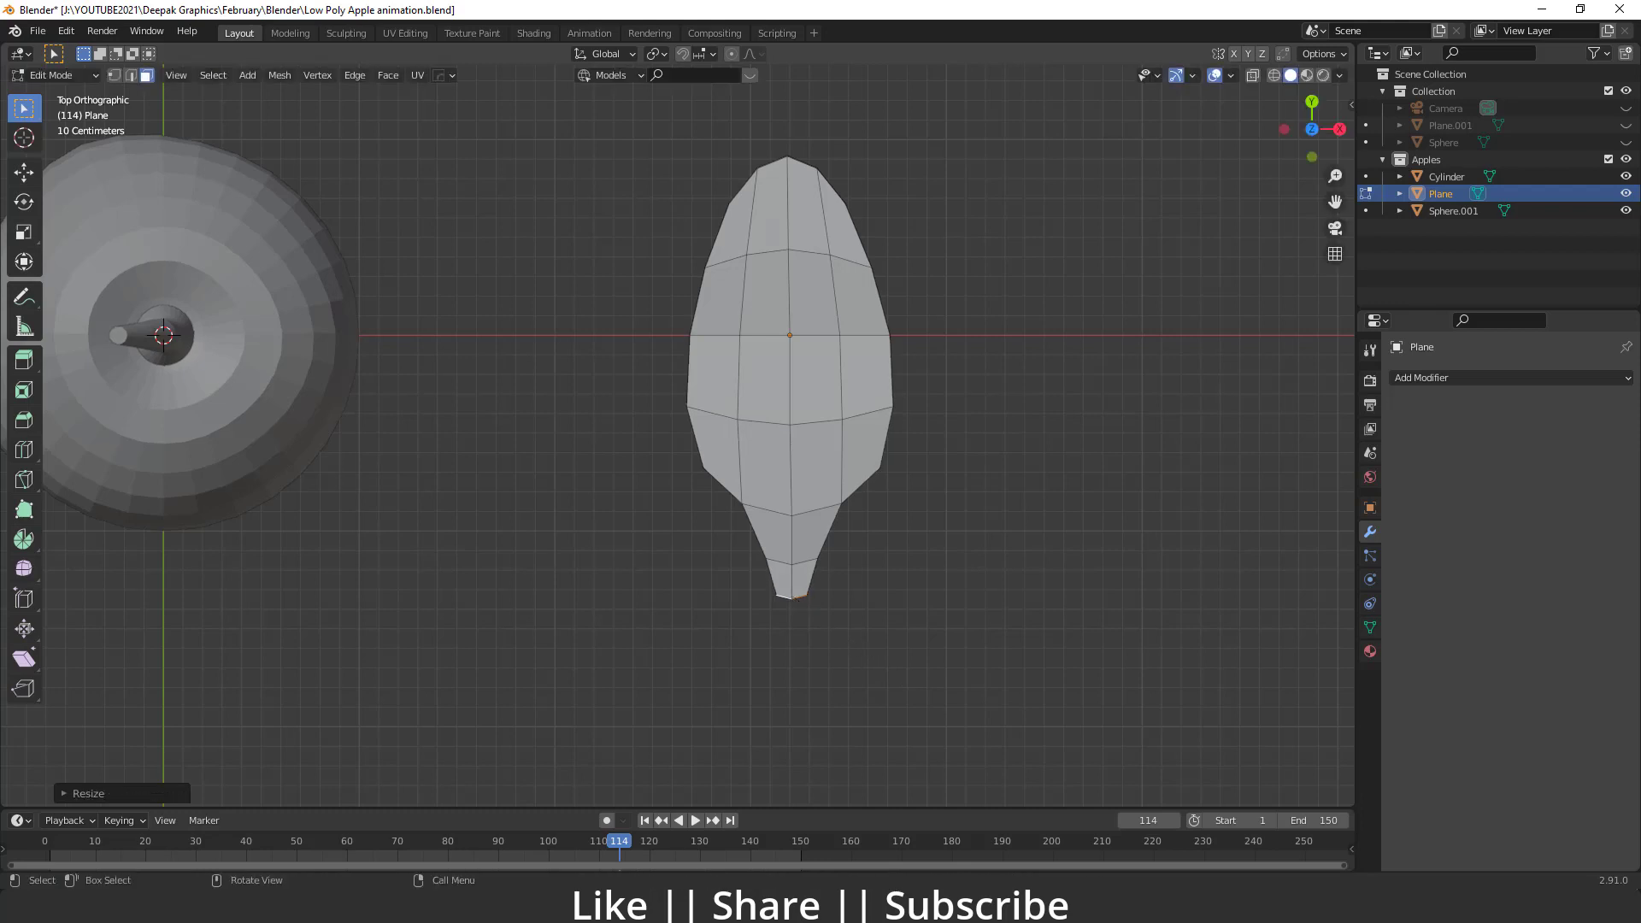
key(Tab)
Scale the leaf down to a fraction of the apple's size and raise it along Z above the apple.
middle_drag(926, 626, 777, 518)
key(s)
click(806, 504)
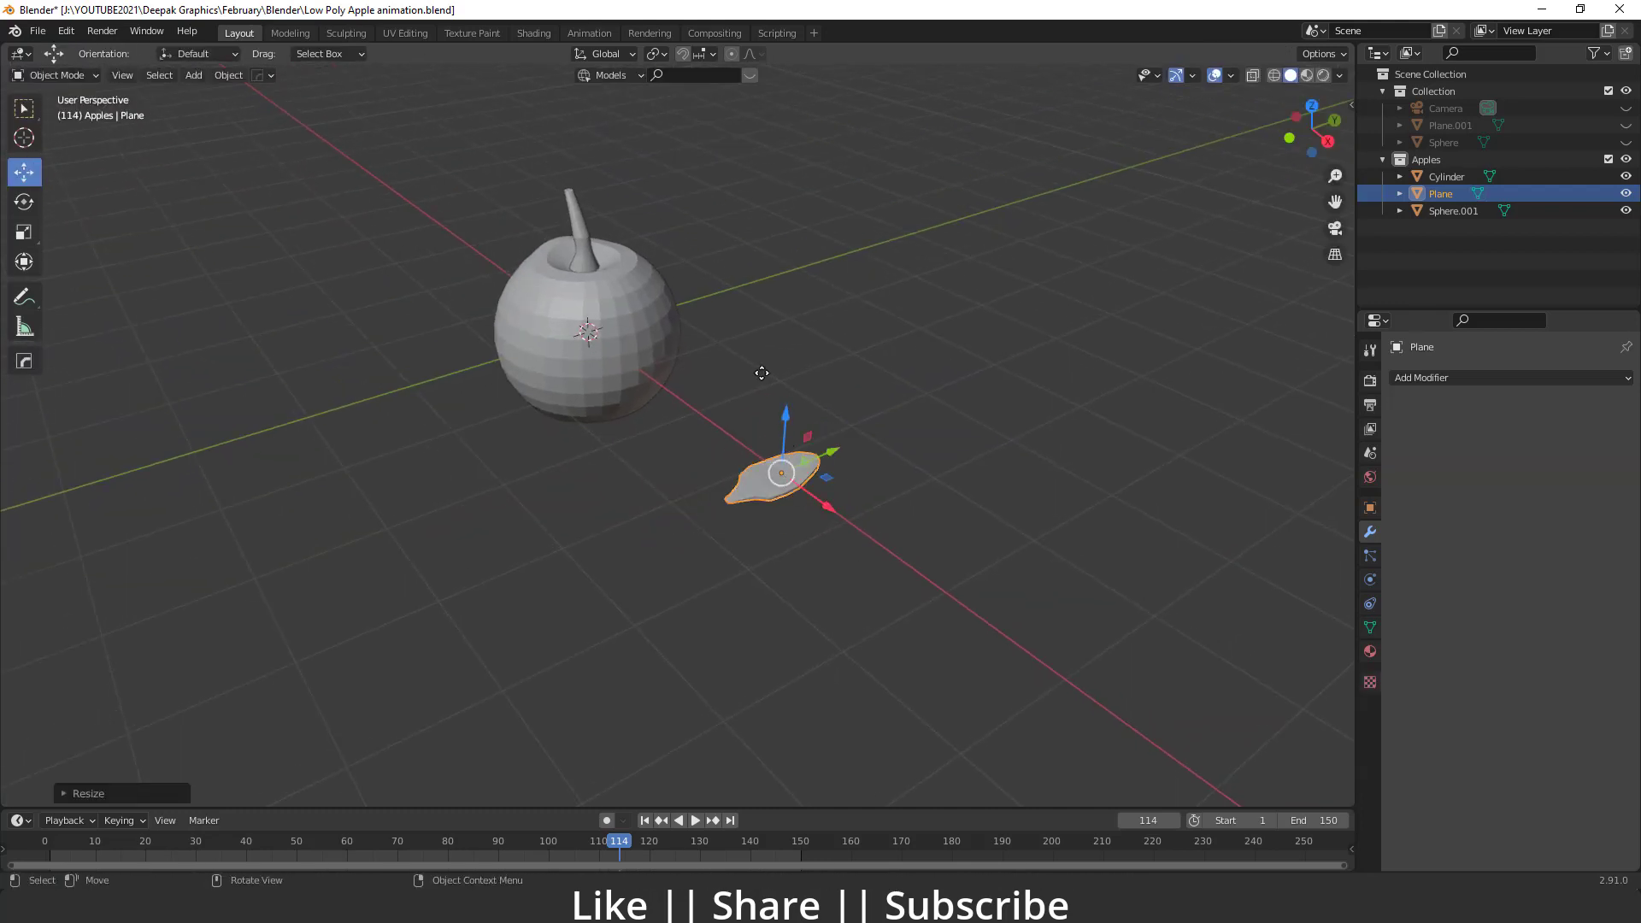
key(g)
key(z)
click(709, 281)
Select the stem and scale it down slightly.
drag(838, 299, 707, 228)
middle_drag(602, 296, 656, 275)
scroll(633, 291, up, 3)
click(587, 427)
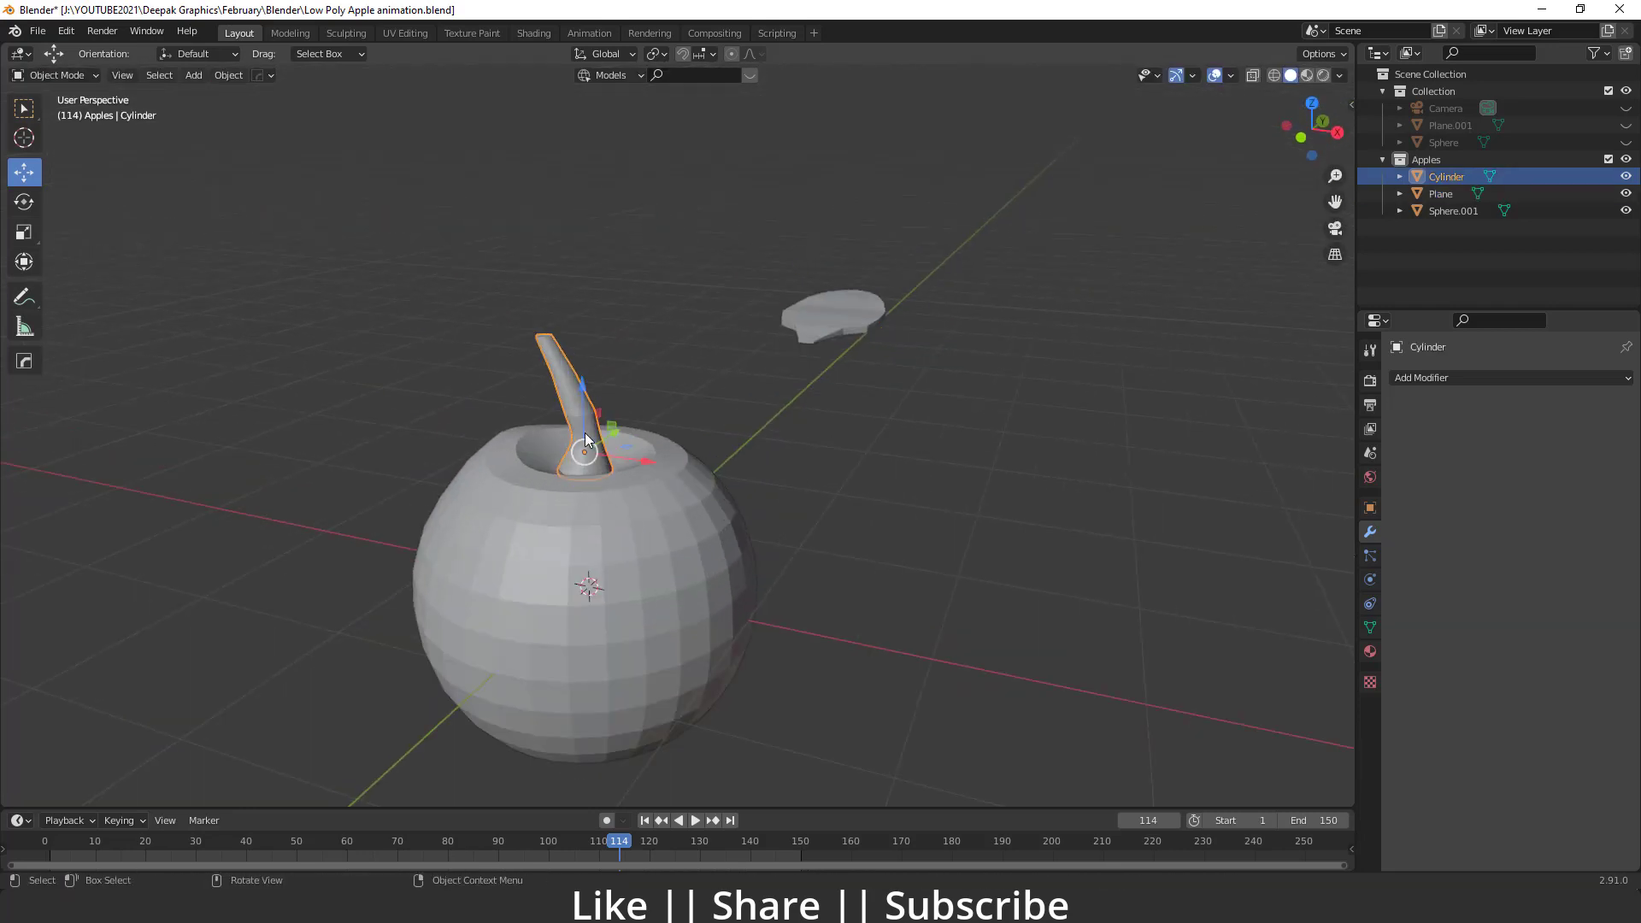
key(s)
click(592, 418)
Move the leaf over the apple's upper dimple beside the stem and adjust its scale.
click(861, 302)
key(KP_7)
shift+middle_drag(863, 308, 1042, 547)
key(g)
click(740, 459)
key(s)
click(687, 417)
middle_drag(687, 418, 713, 247)
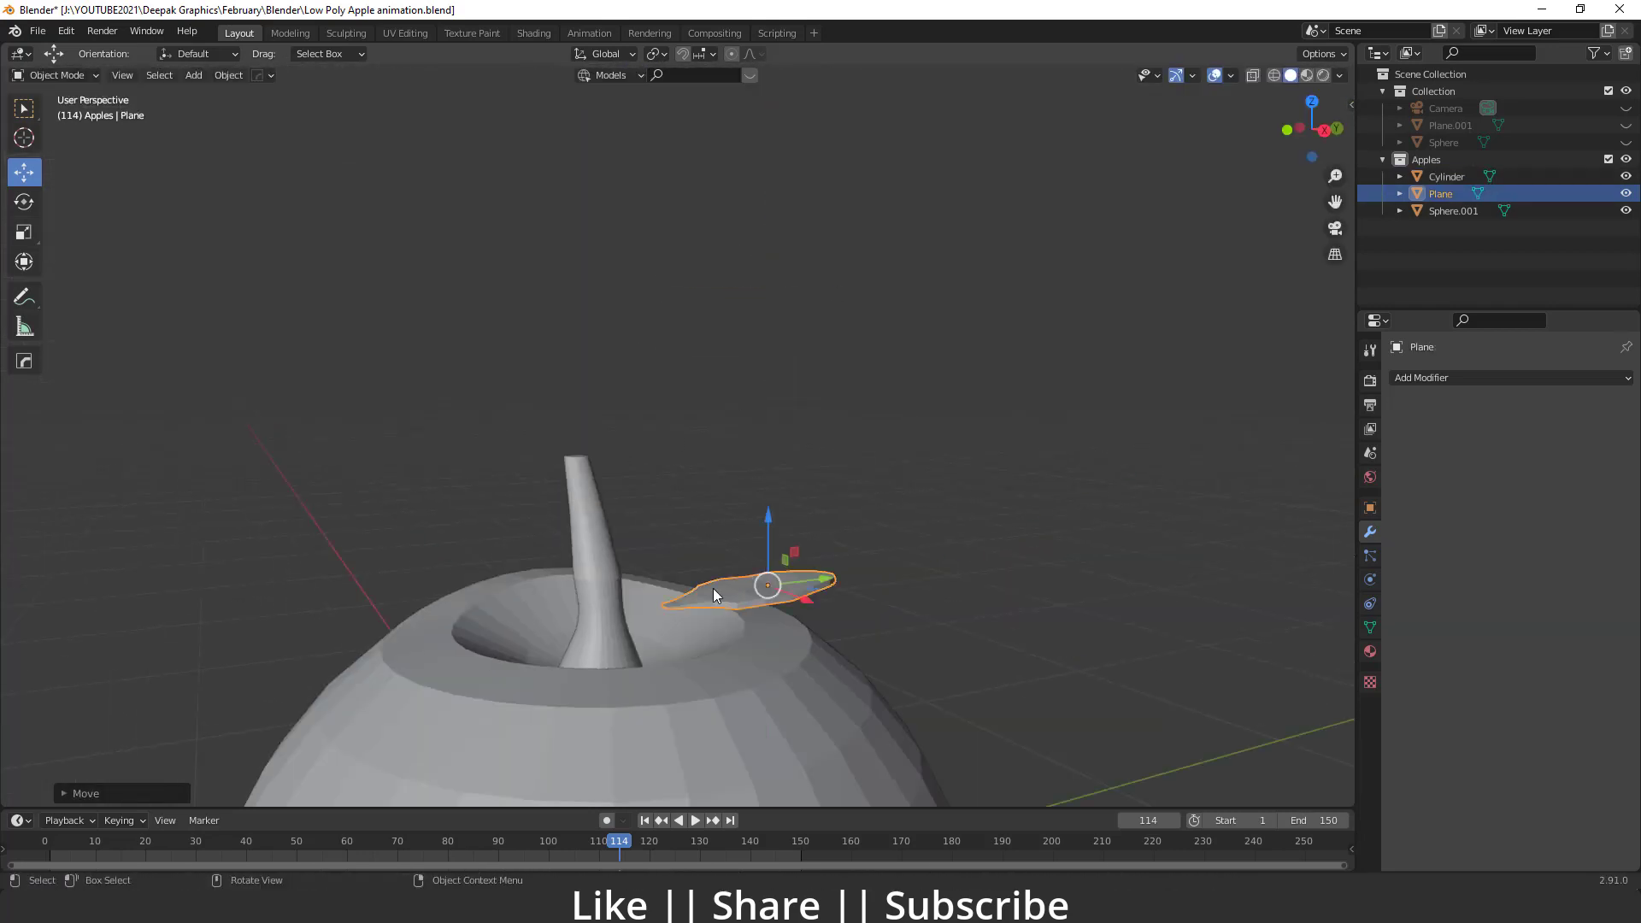
In left view, shift the leaf toward the stem and rotate it about -174° around Z.
key(ctrl+KP_3)
click(626, 610)
drag(524, 605, 807, 605)
key(r)
key(z)
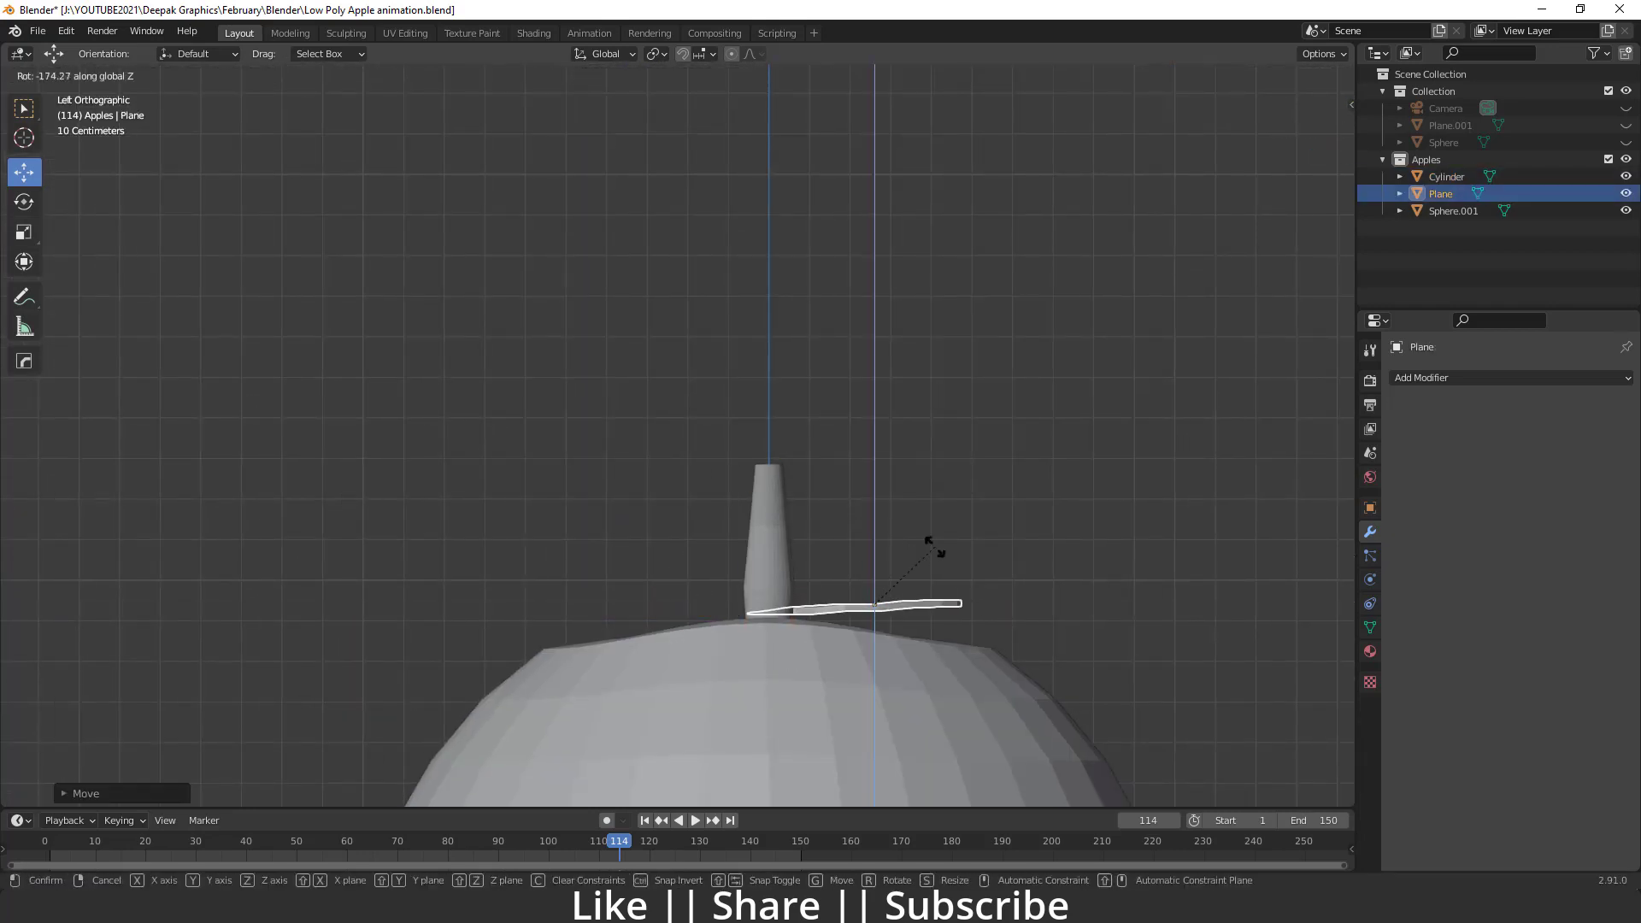
click(933, 548)
Tilt the leaf about -14° around X and scale it up slightly.
key(r)
key(x)
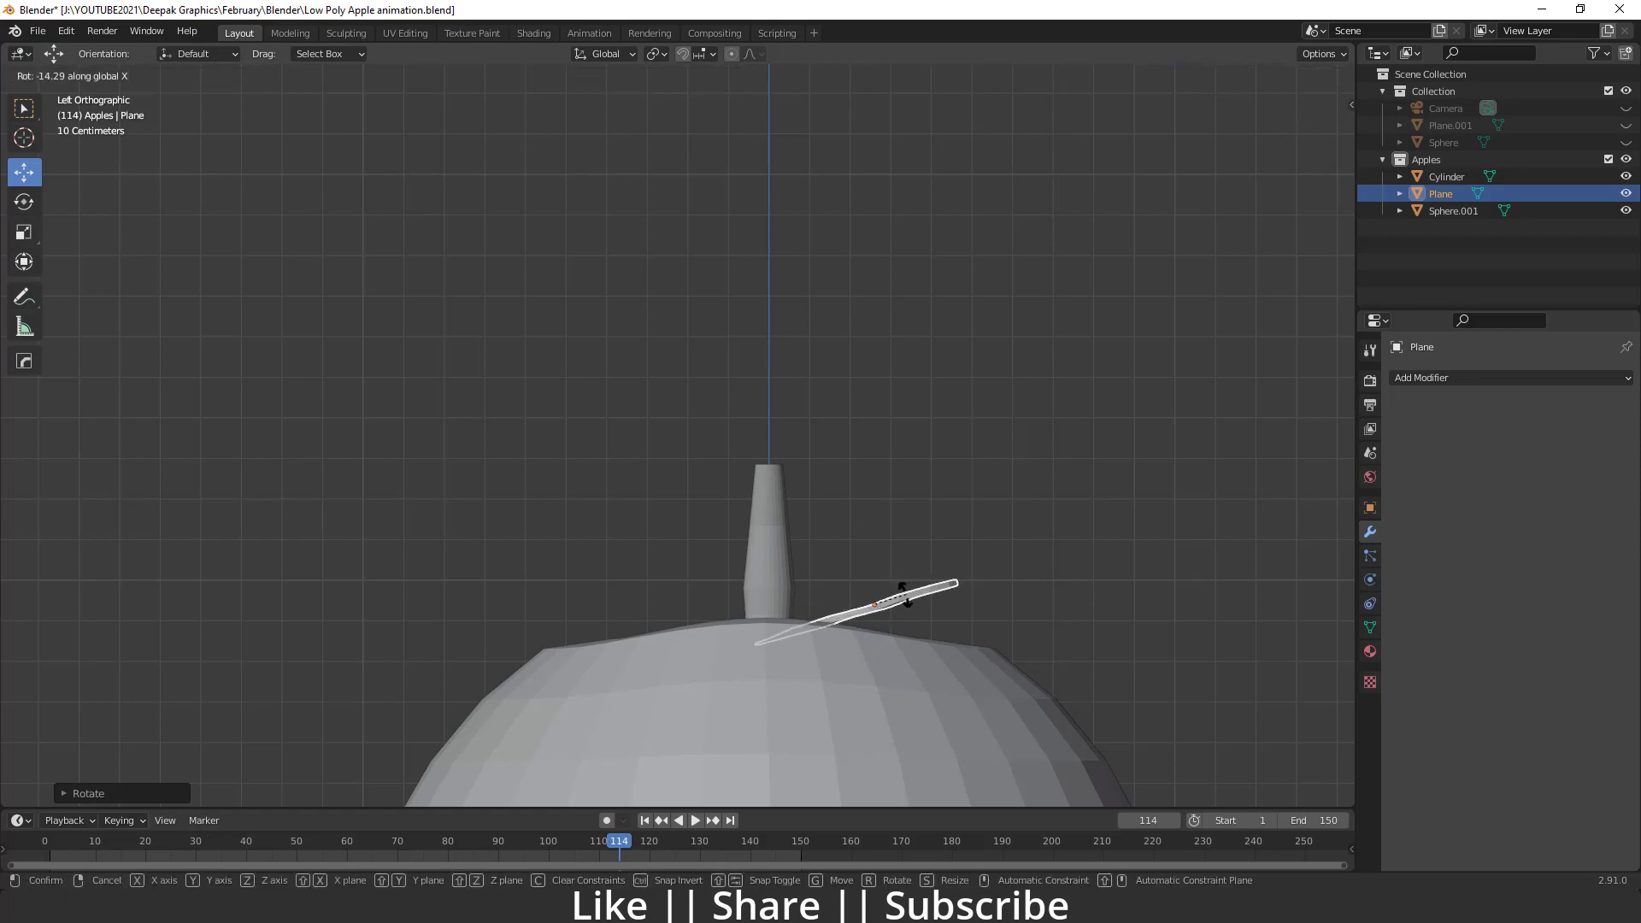
click(906, 594)
key(s)
click(885, 599)
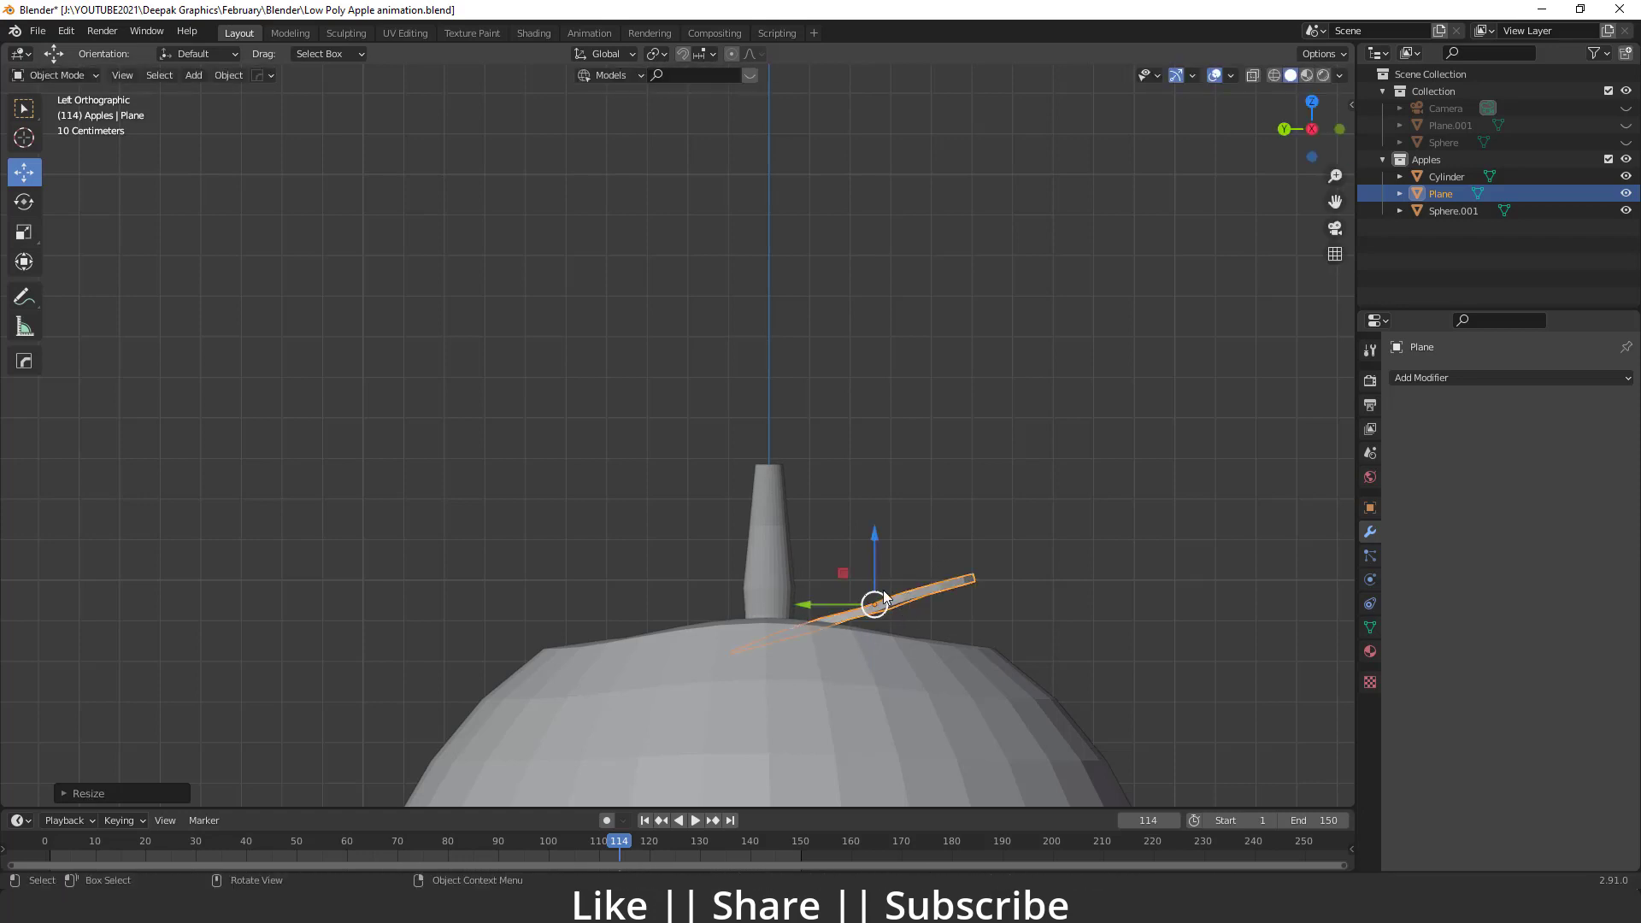
Raise the leaf and position it so that its narrow neck meets the side of the stem.
key(g)
key(z)
click(896, 566)
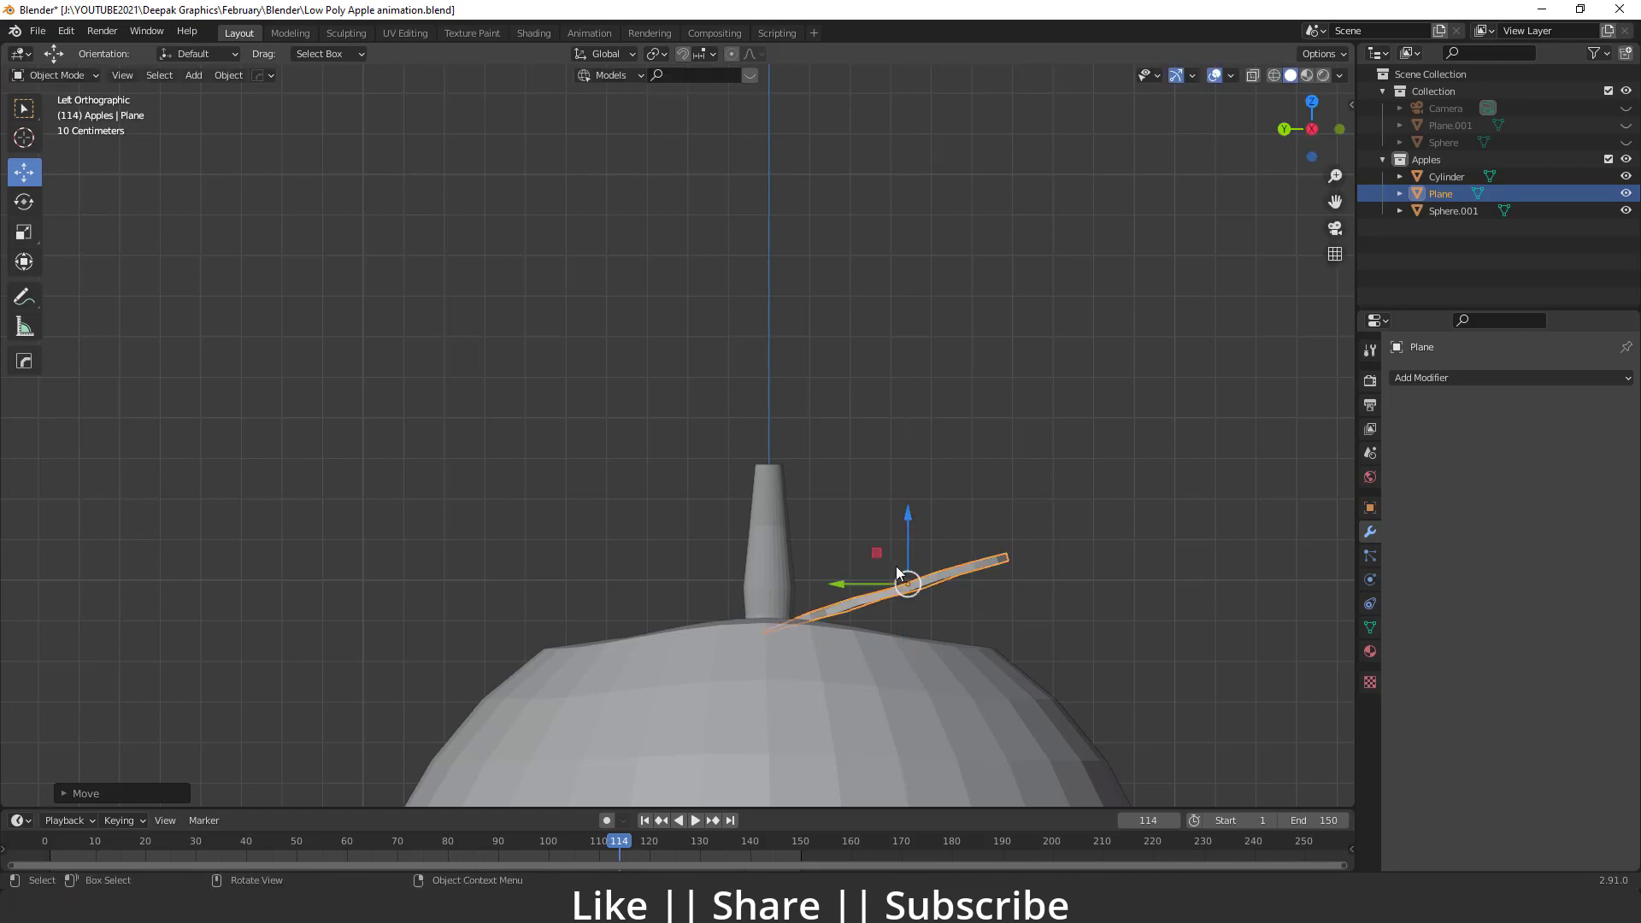
middle_drag(896, 566, 834, 629)
key(grave)
click(840, 480)
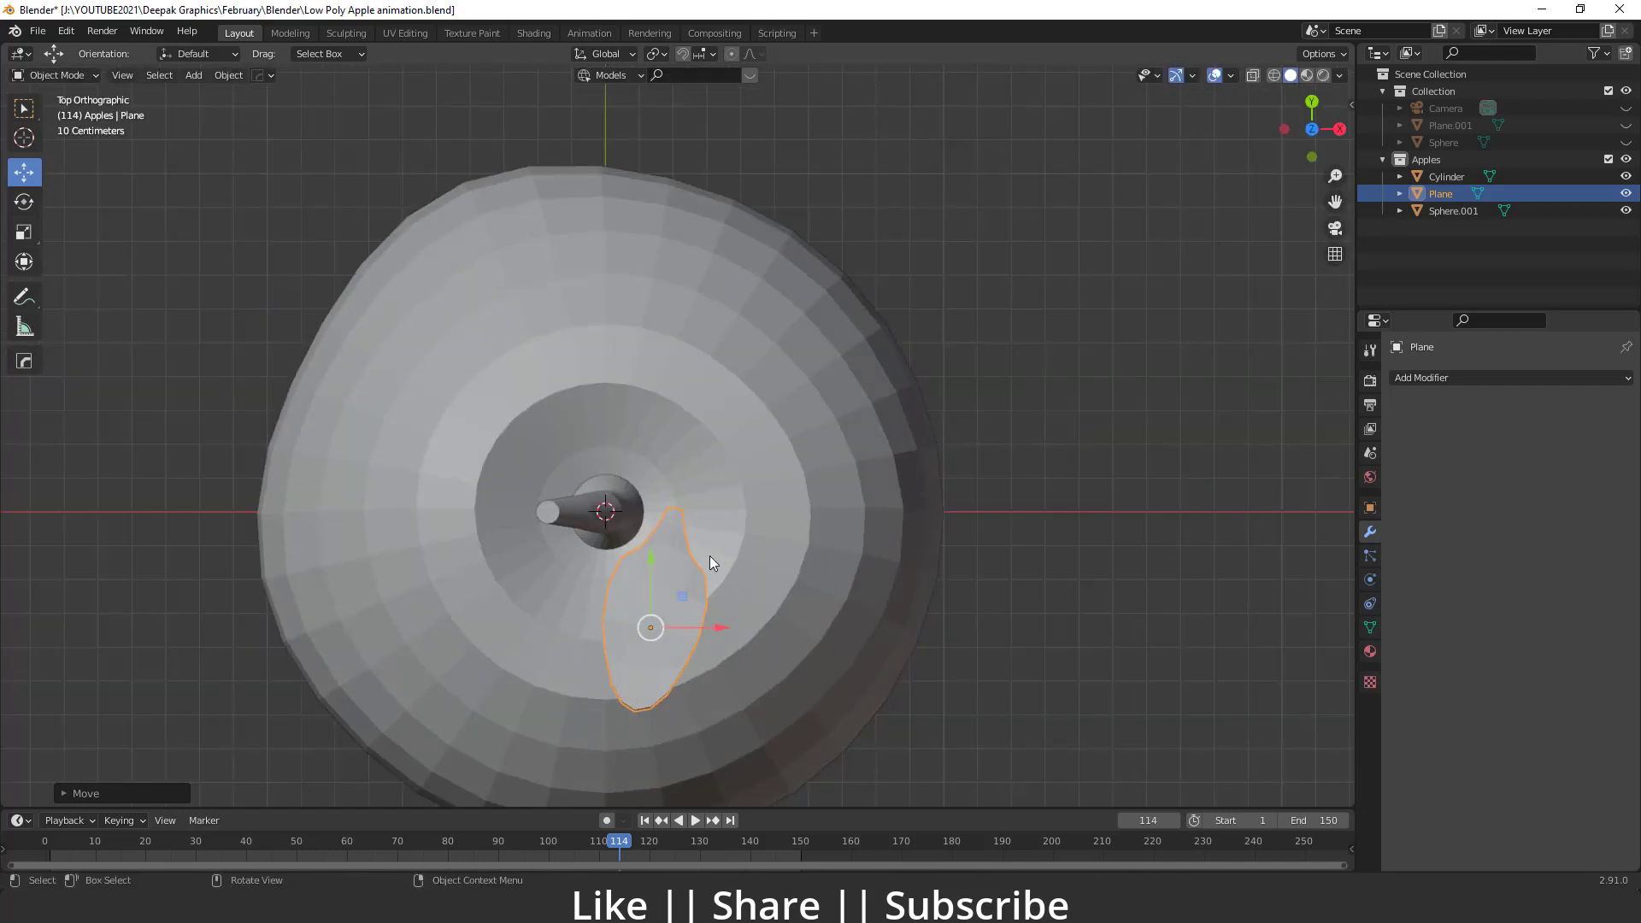
middle_drag(694, 627, 497, 520)
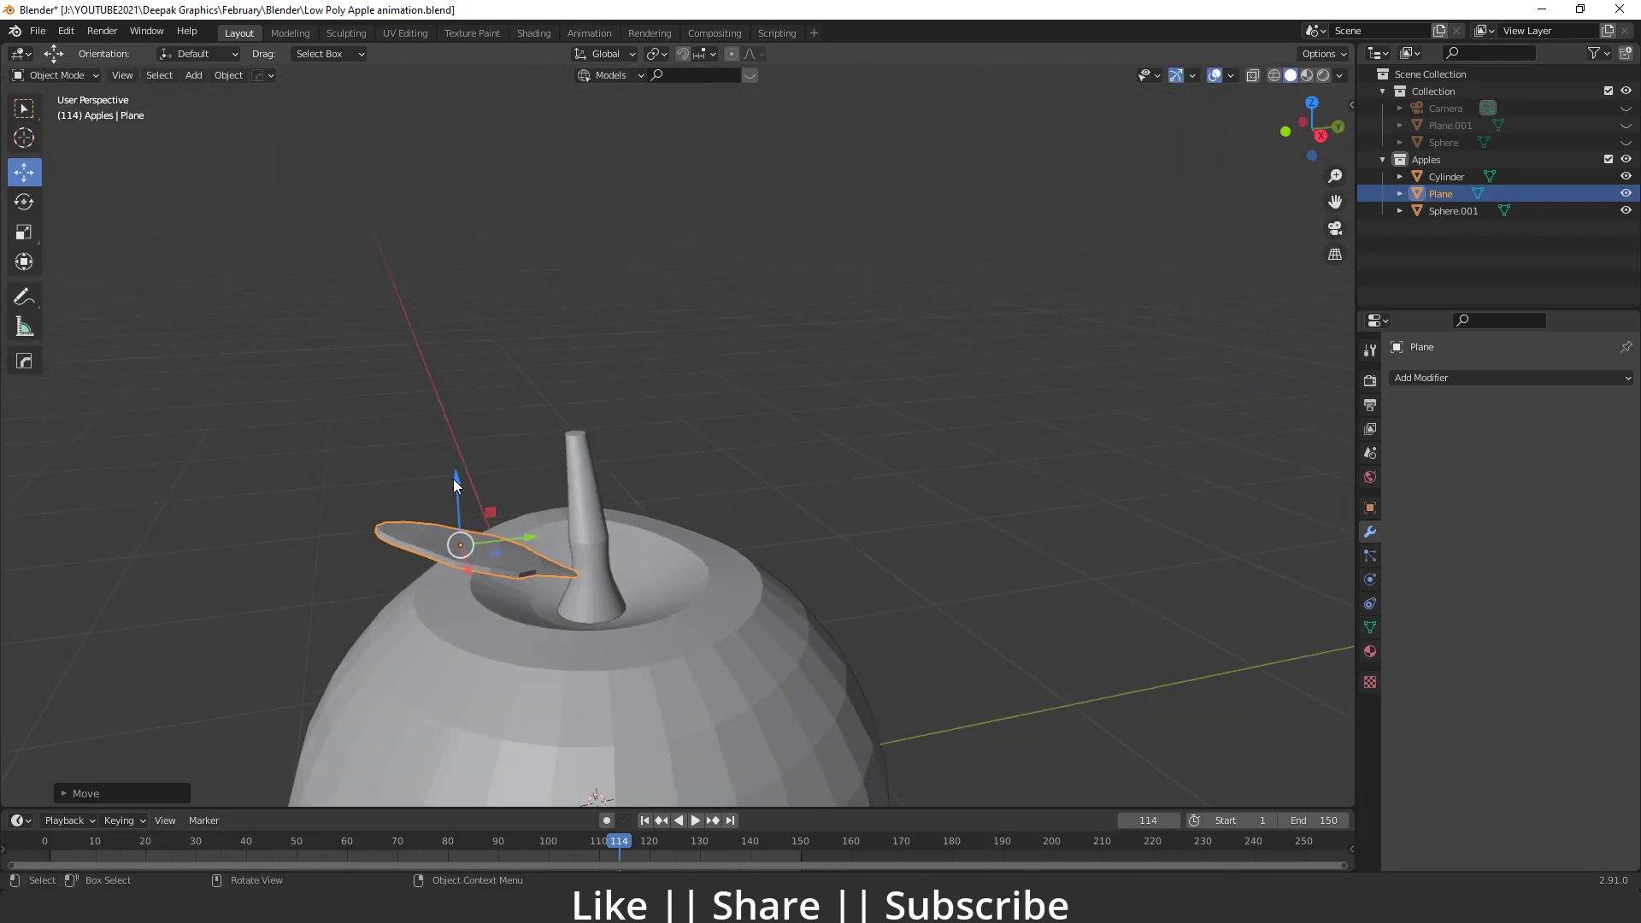
drag(454, 484, 469, 517)
Compare the assembled apple with the reference render of the falling apples, and close the render window.
middle_drag(496, 522, 709, 553)
scroll(871, 641, down, 4)
scroll(593, 564, up, 3)
scroll(708, 526, down, 2)
scroll(758, 516, up, 1)
scroll(757, 516, down, 2)
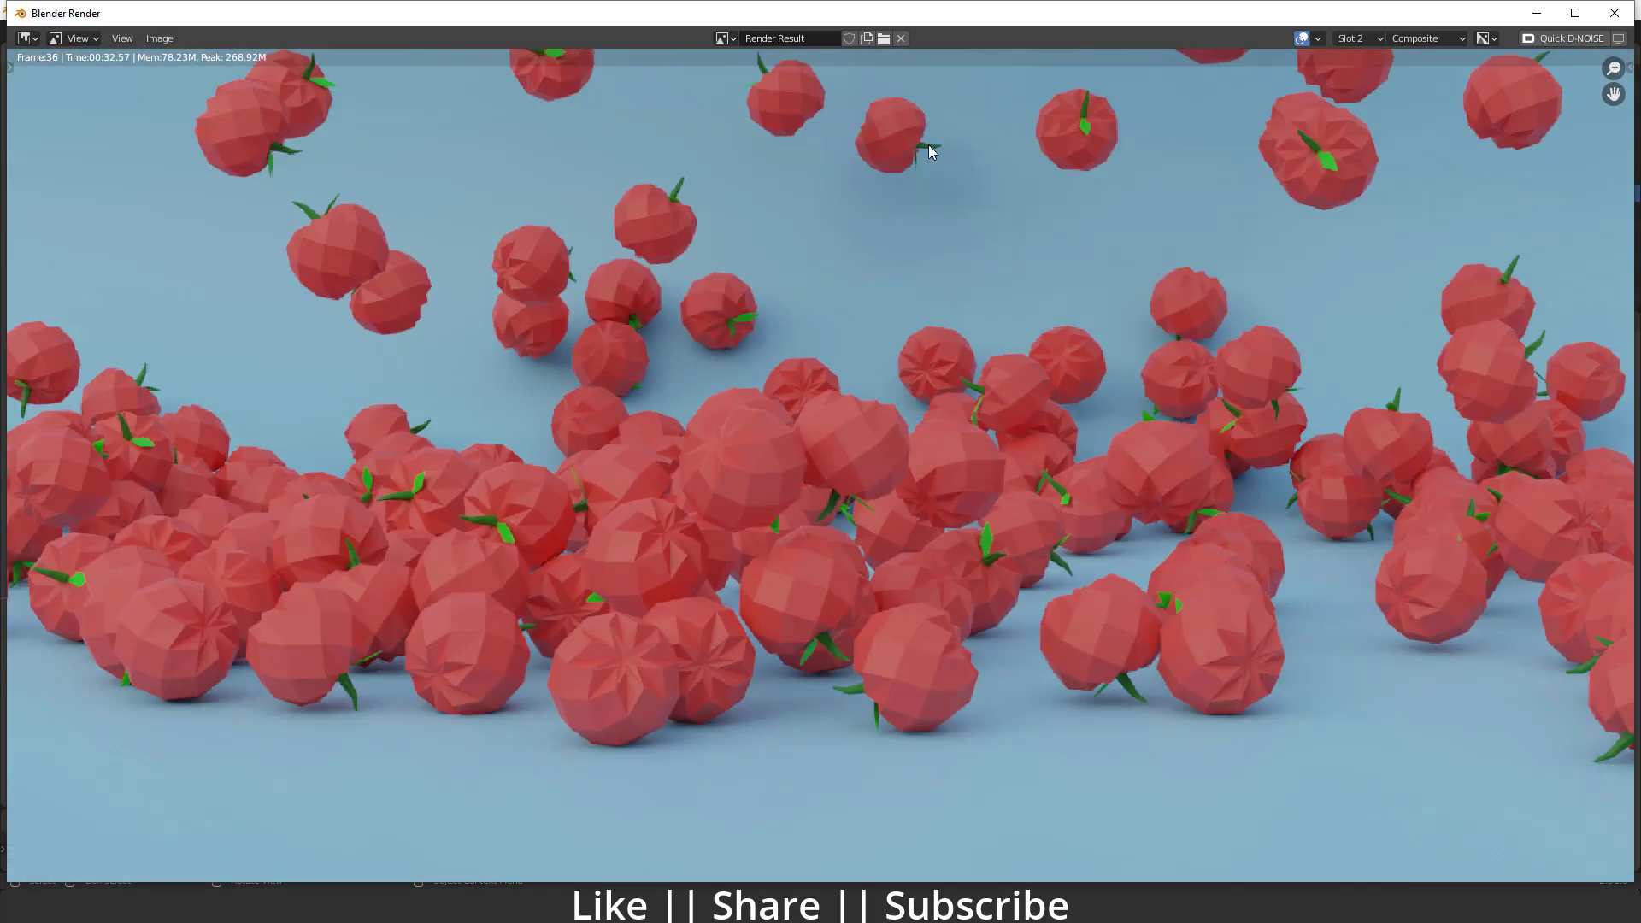
click(1603, 16)
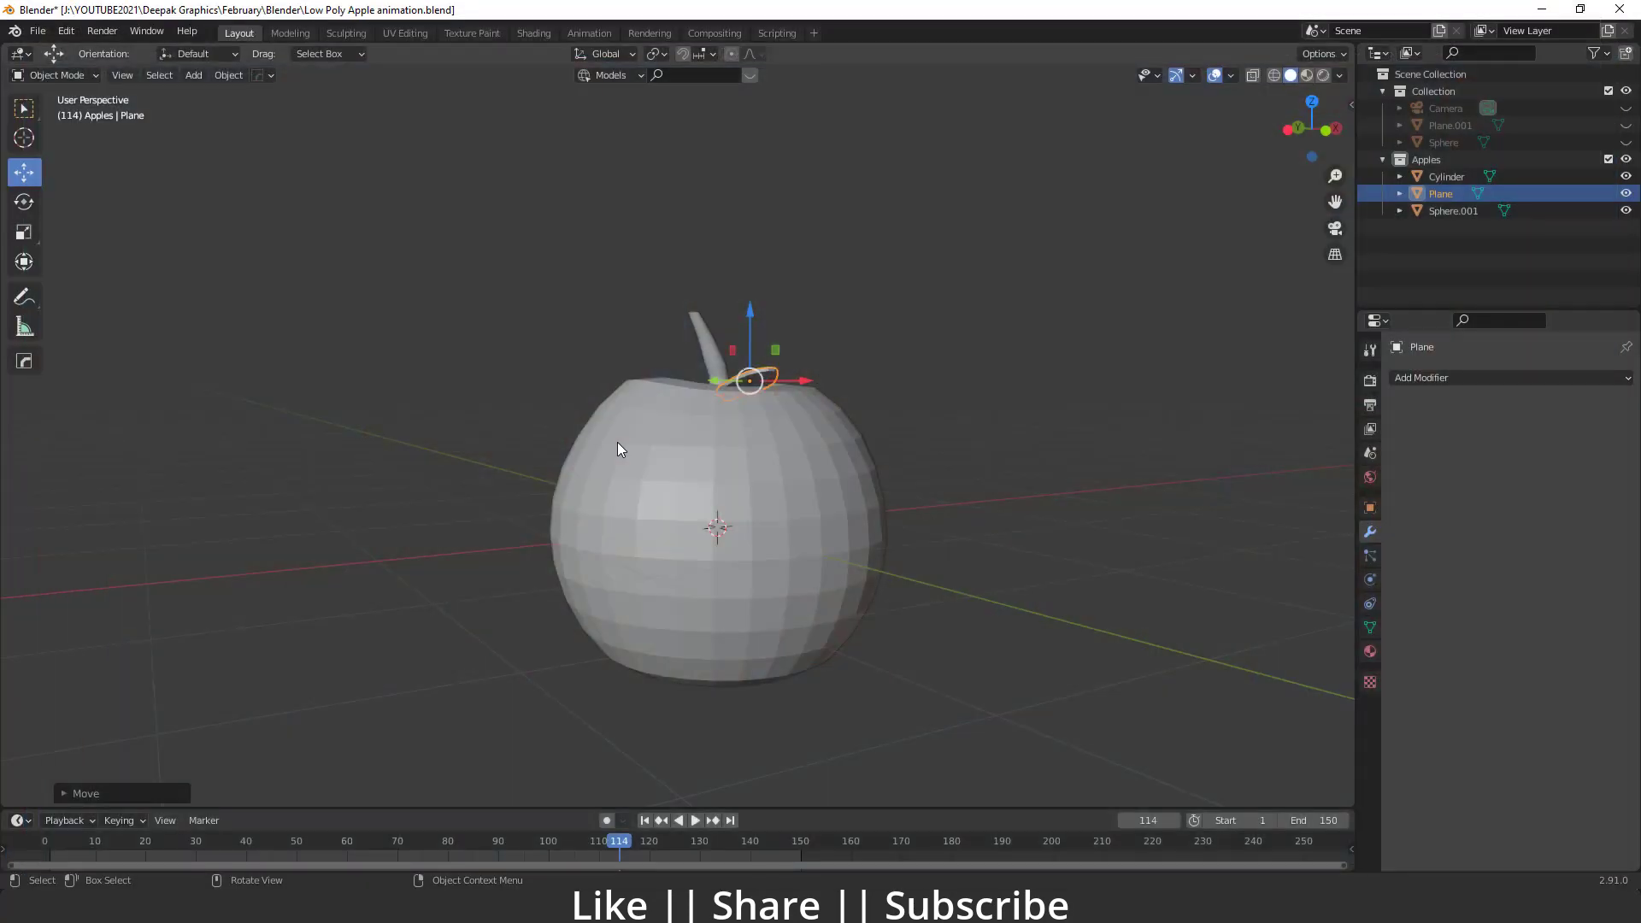
Add a Decimate modifier to the apple body in Un-Subdivide mode with 2 iterations.
middle_drag(742, 577, 675, 479)
click(675, 479)
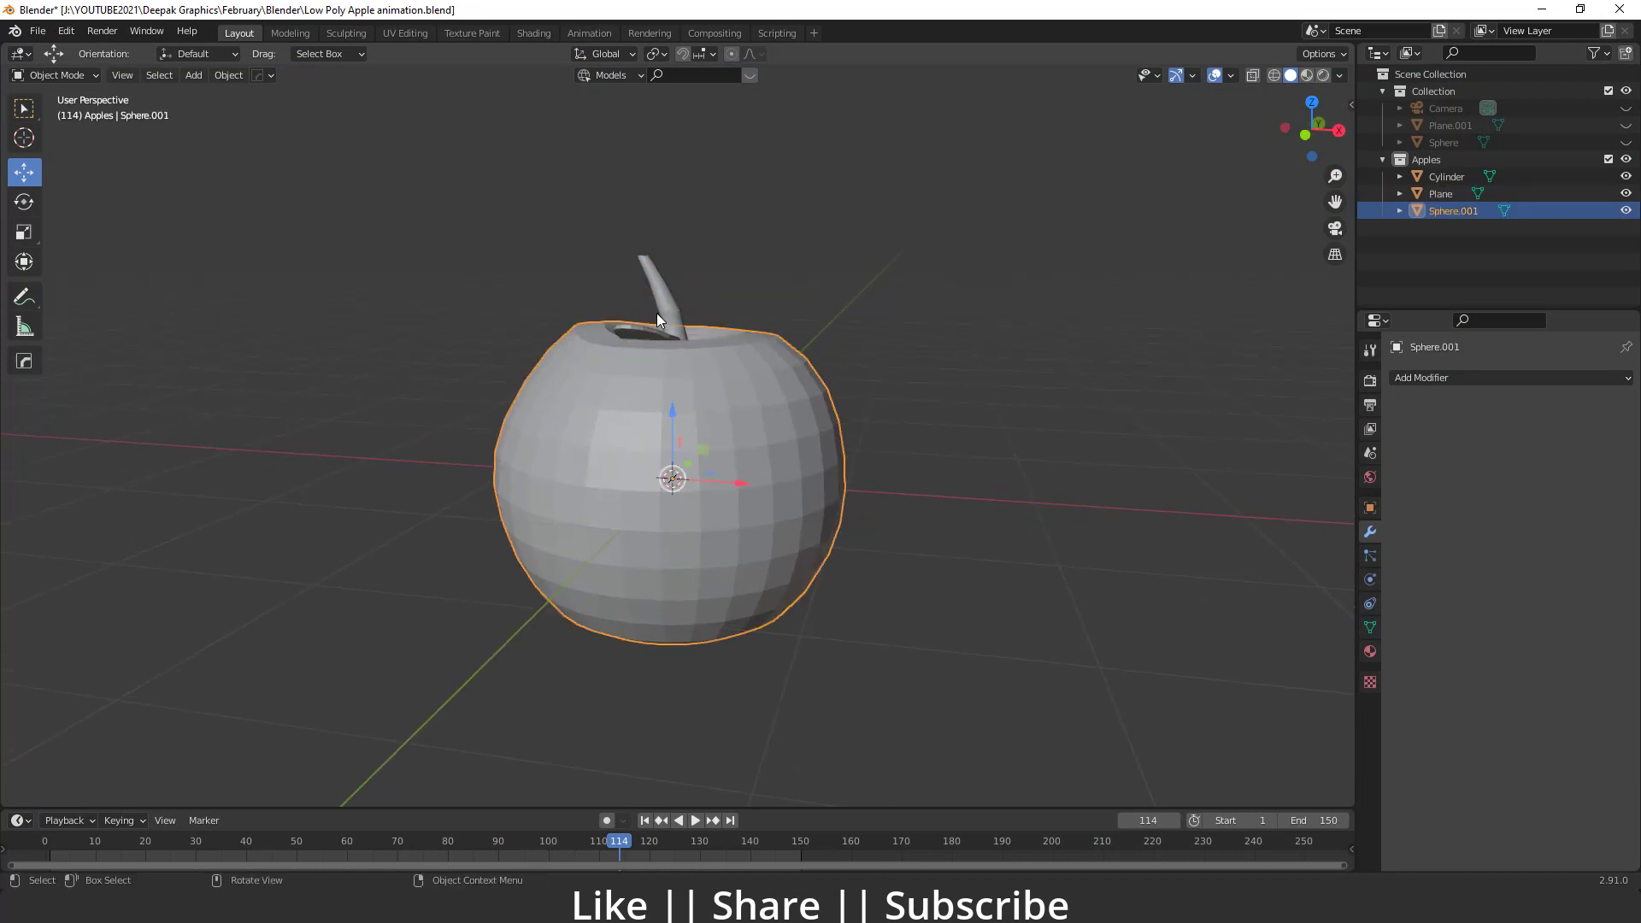
click(1460, 378)
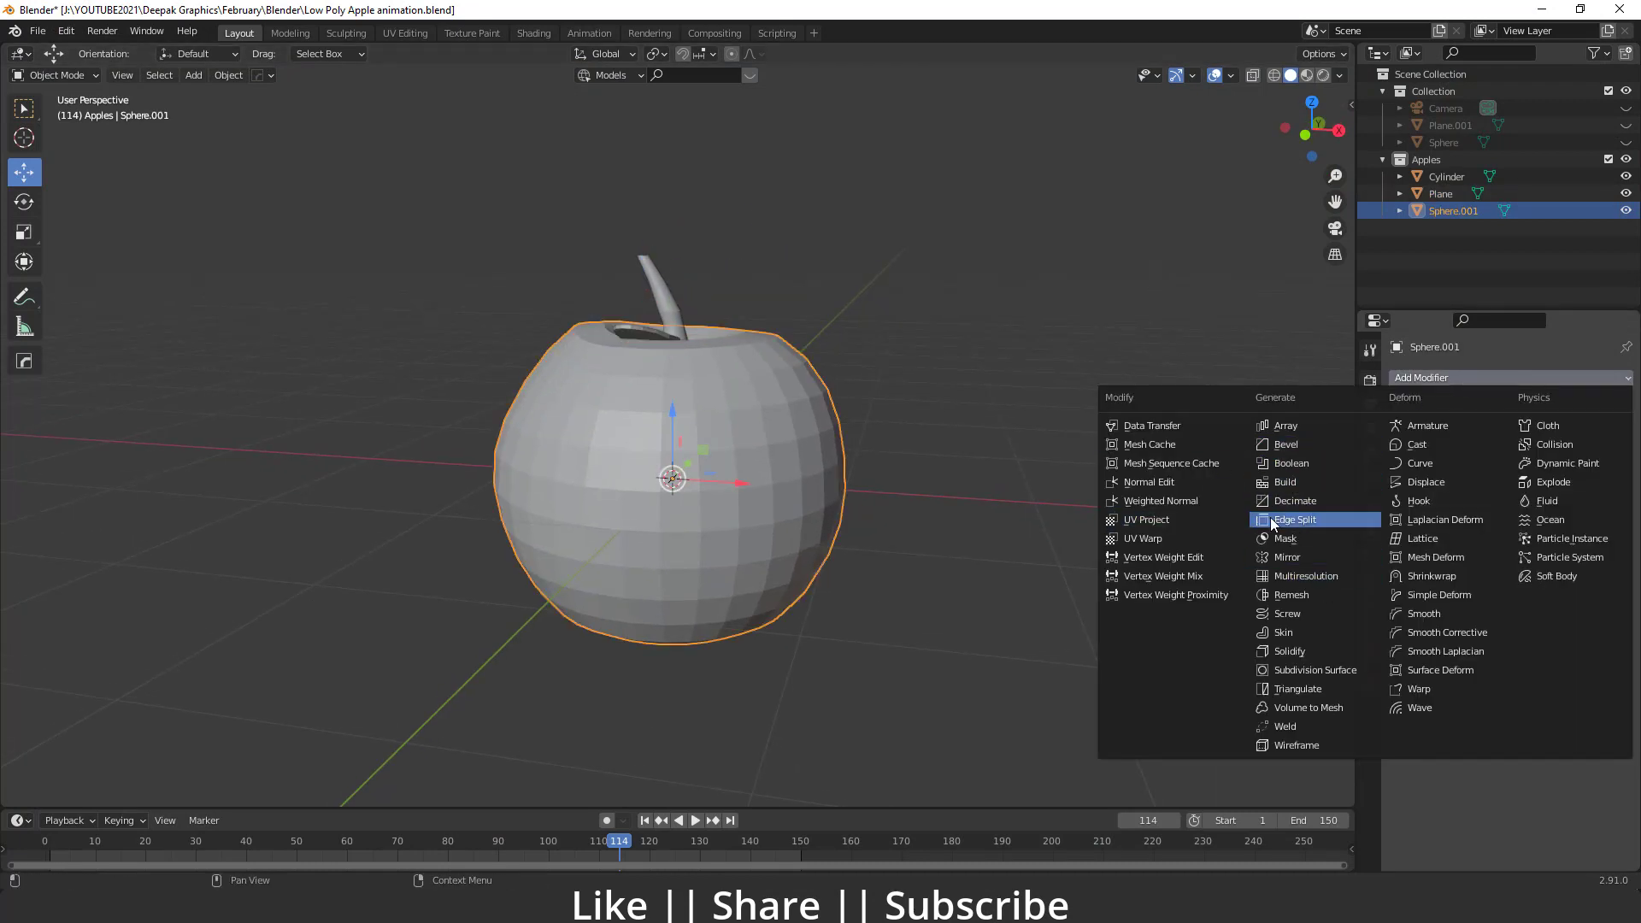
click(1310, 505)
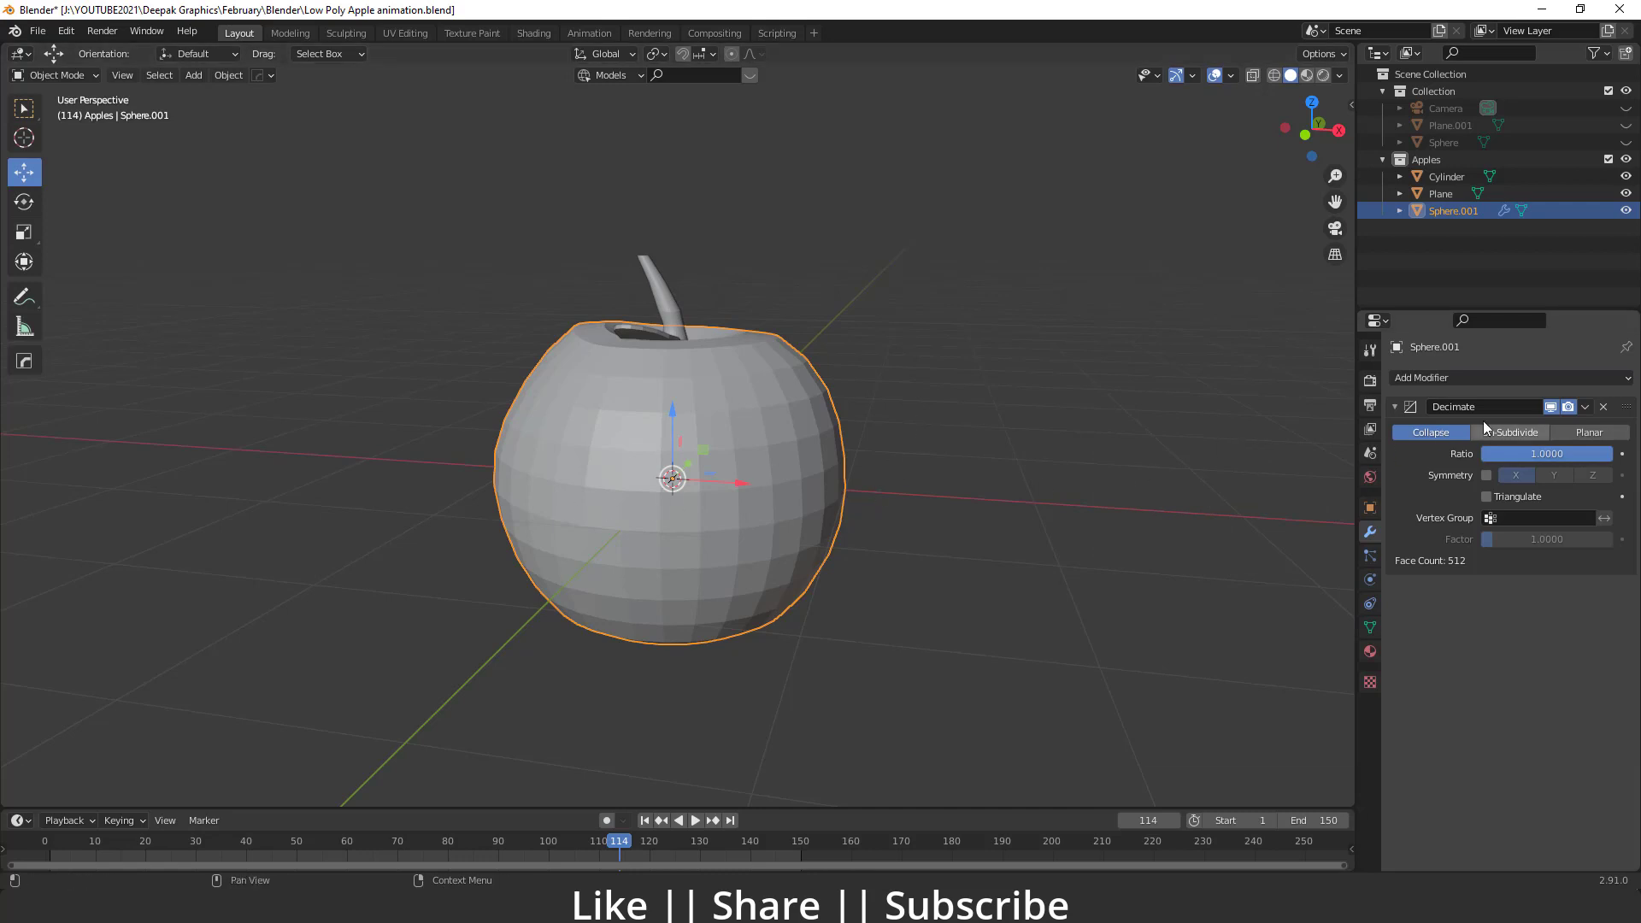
click(1518, 433)
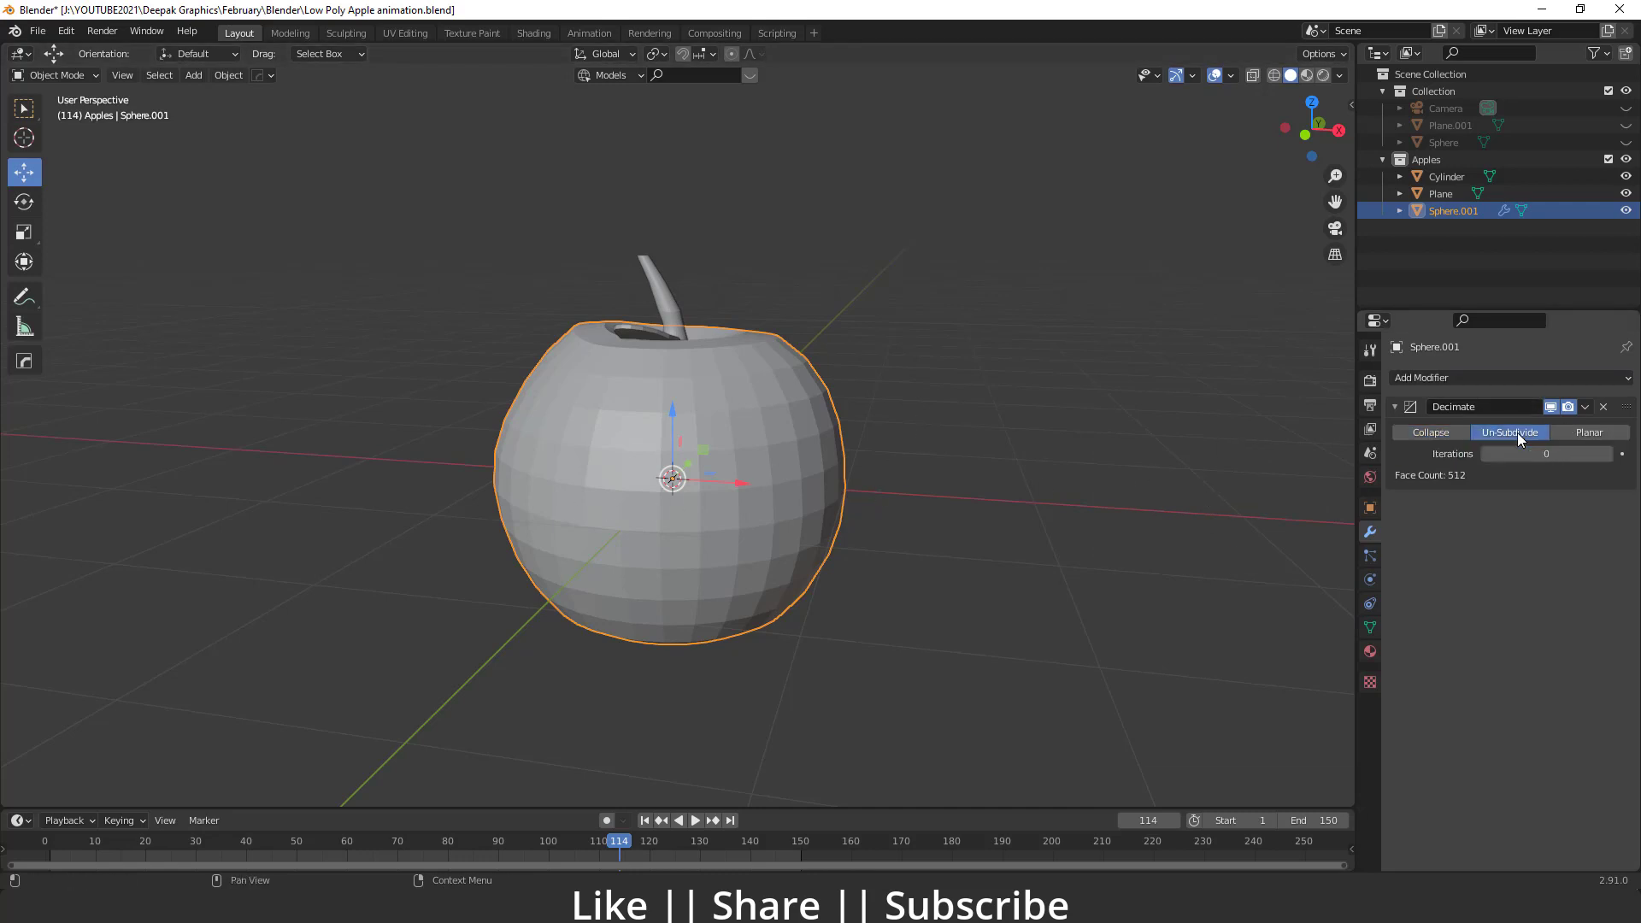
click(1608, 455)
click(1609, 455)
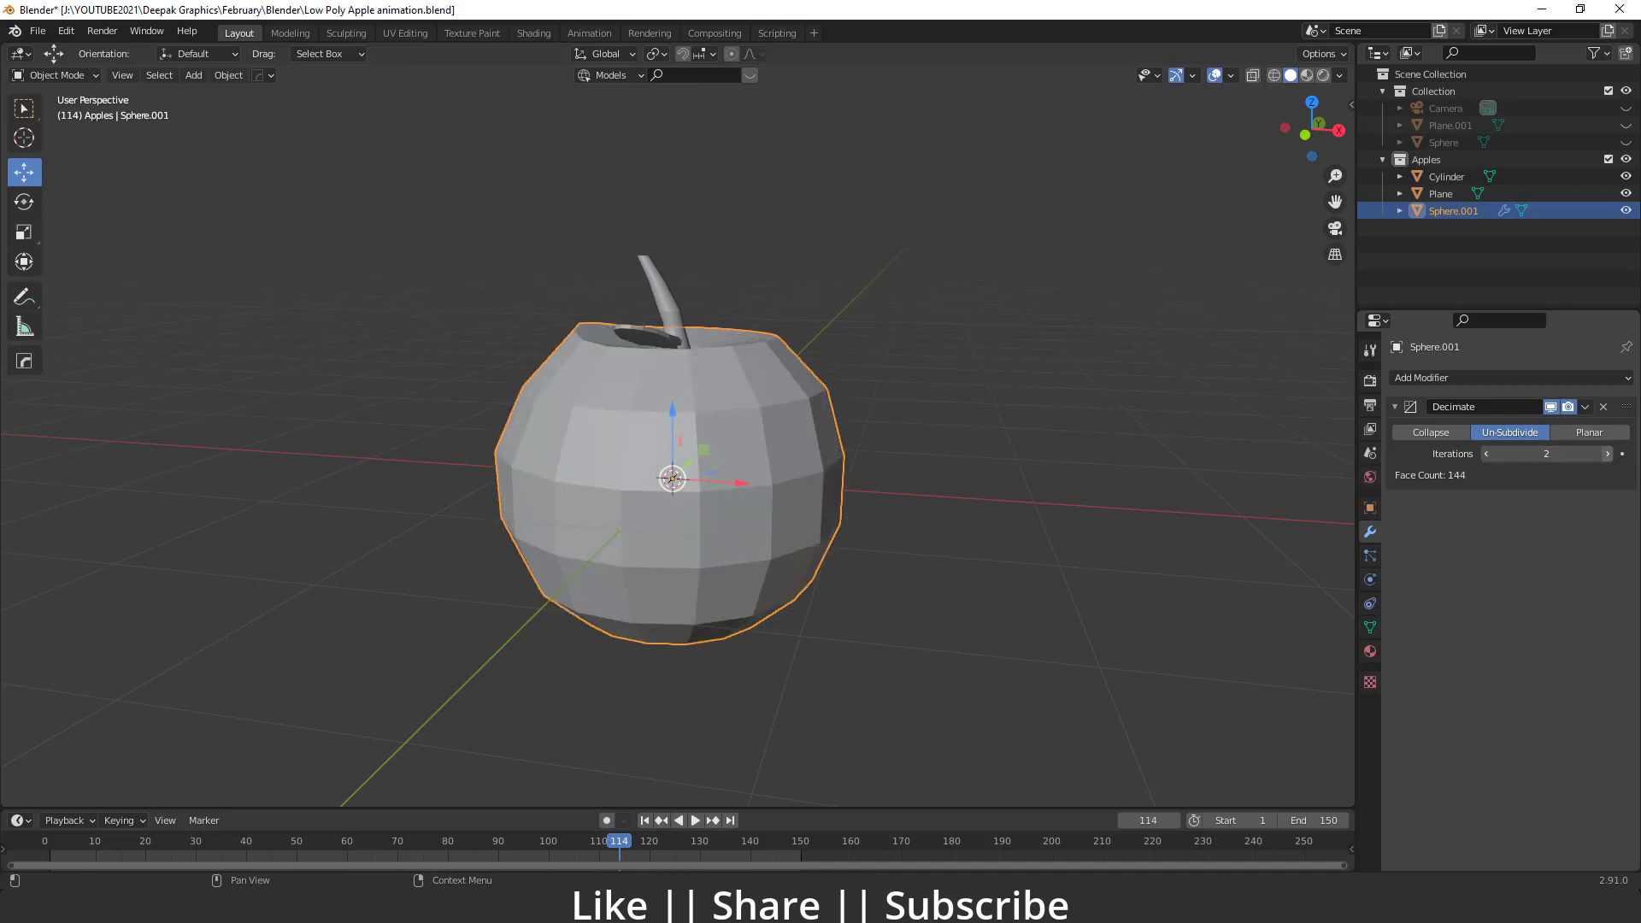
Raise the Decimate iterations on the apple body by one and apply the modifier.
click(1608, 454)
middle_drag(1065, 506, 774, 555)
scroll(736, 545, up, 4)
click(1586, 407)
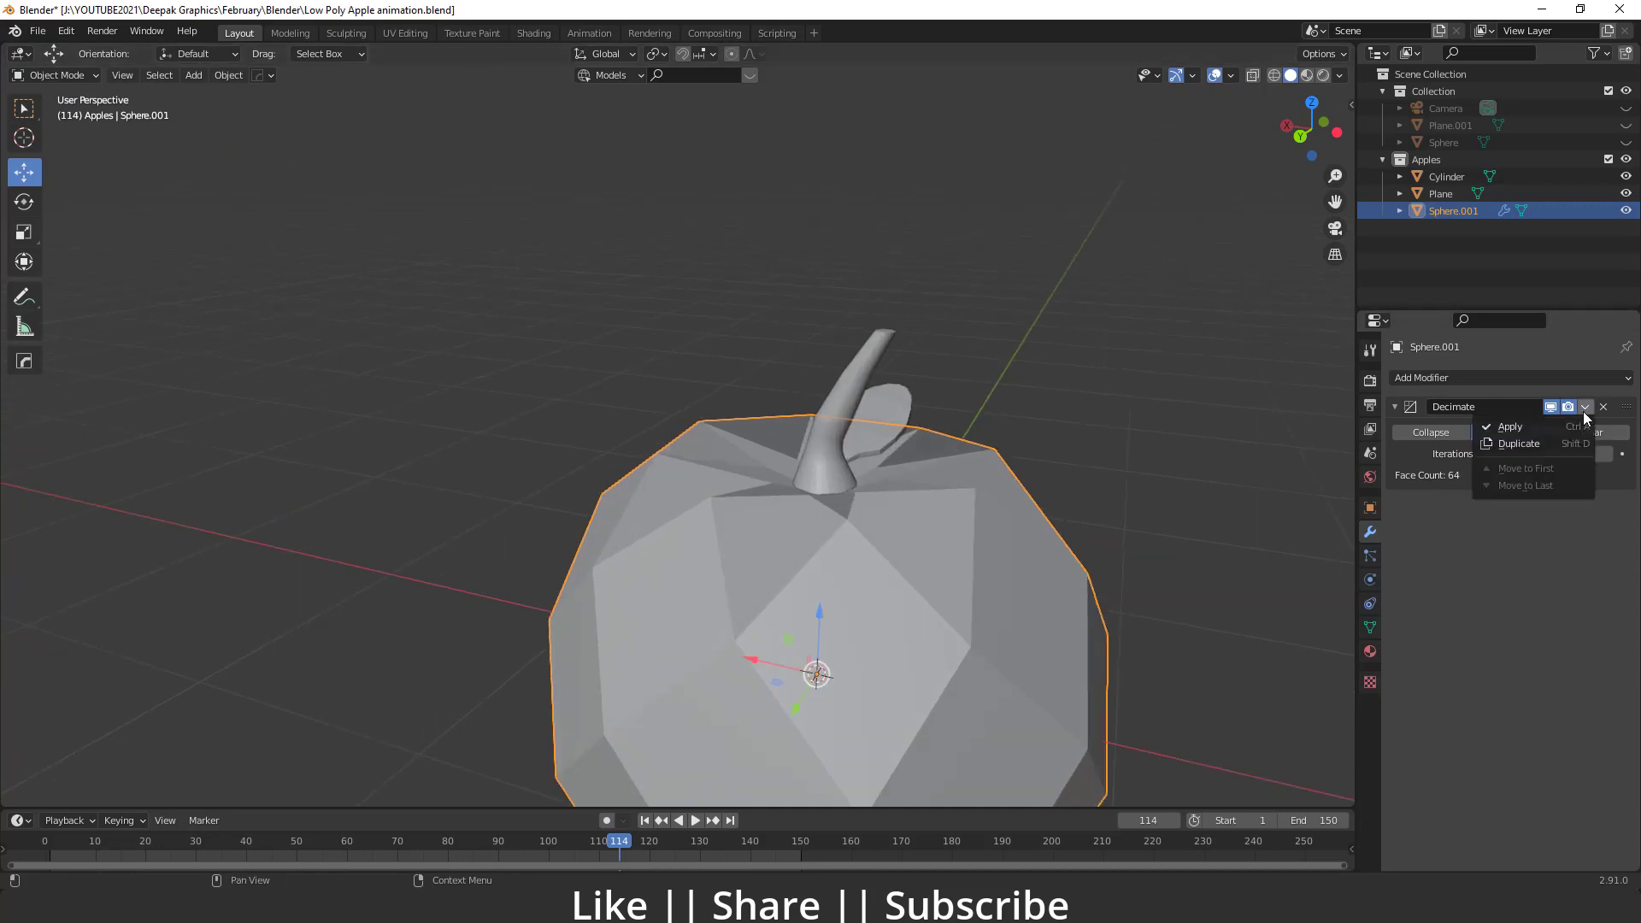
click(1511, 430)
scroll(766, 513, down, 2)
Add a Decimate modifier to the stem in Un-Subdivide mode with 4 iterations and apply it.
click(773, 389)
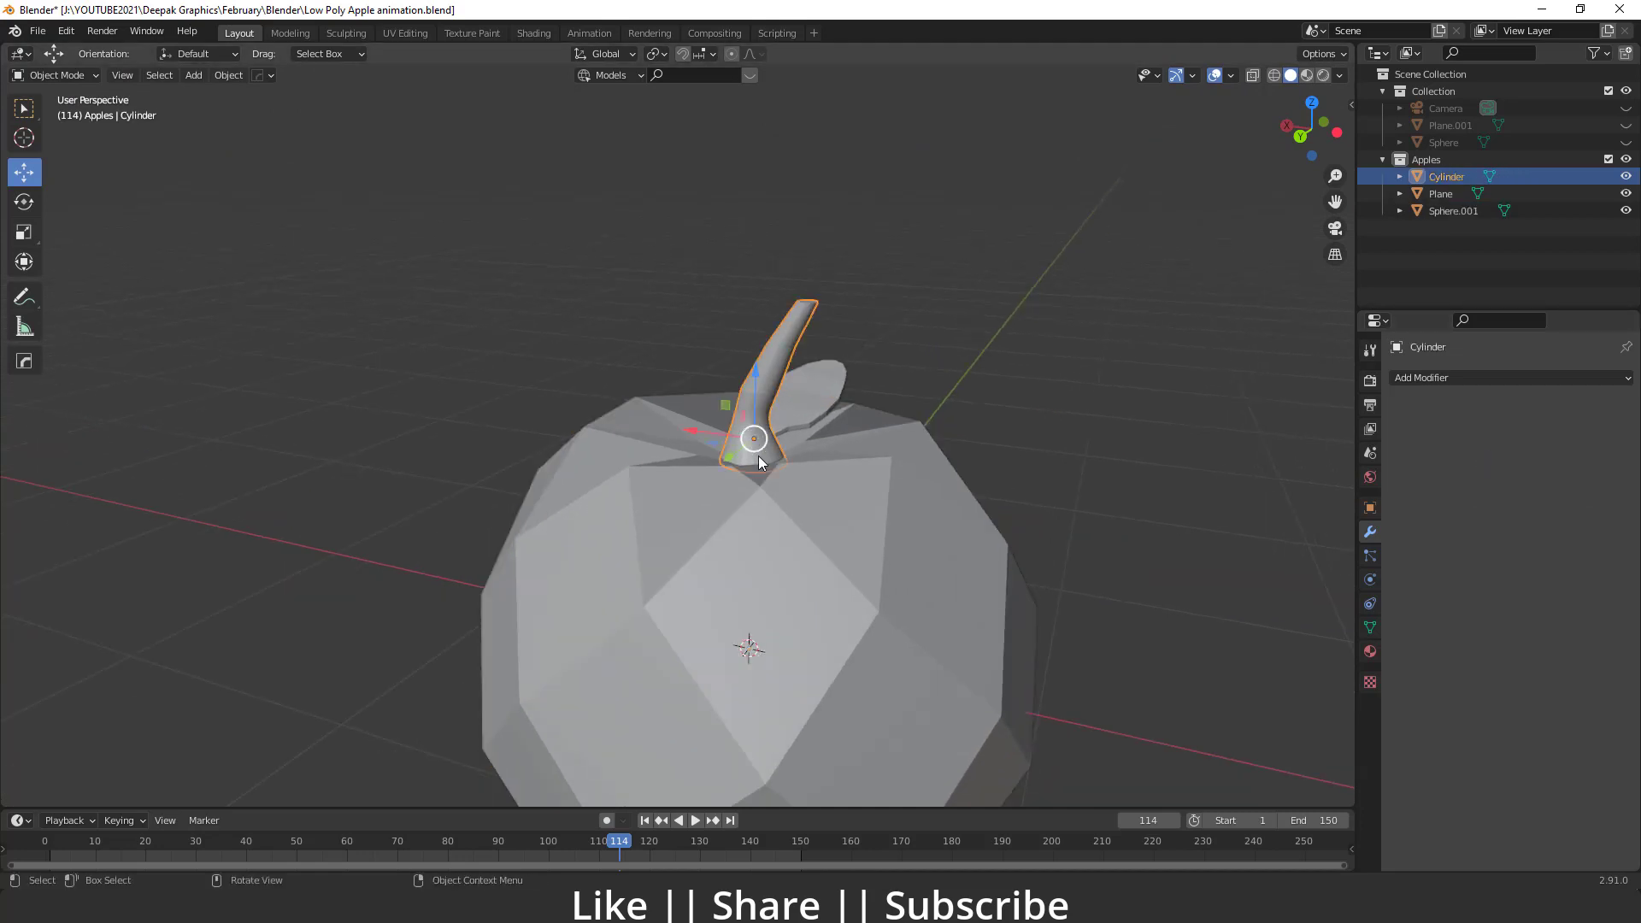
click(1549, 377)
click(1291, 501)
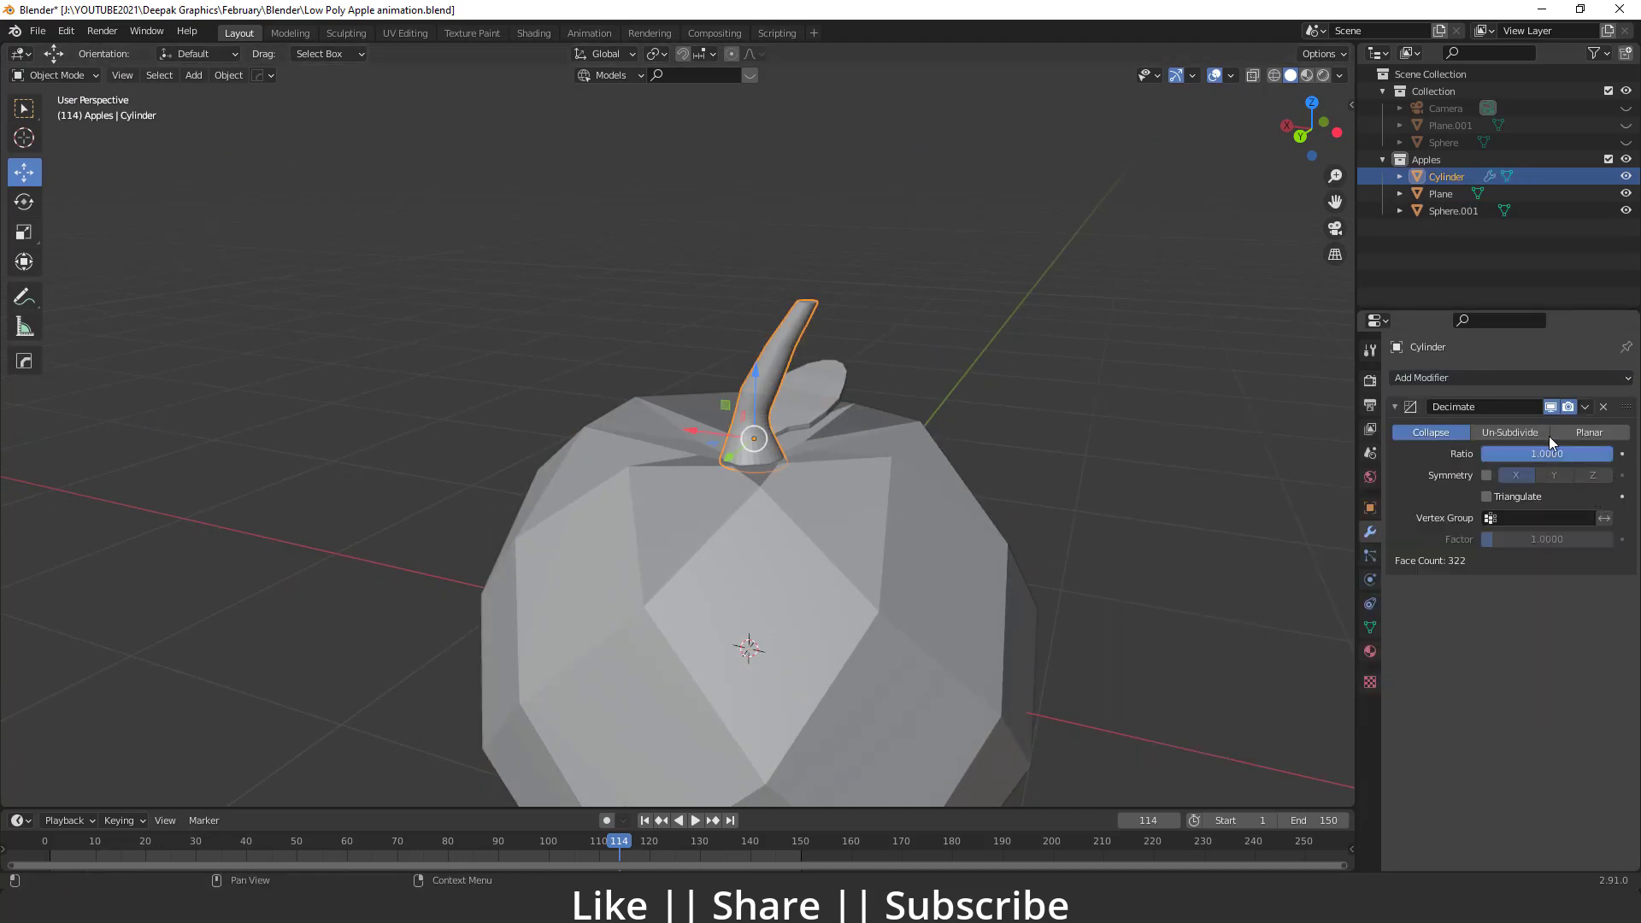
click(1530, 432)
click(1607, 454)
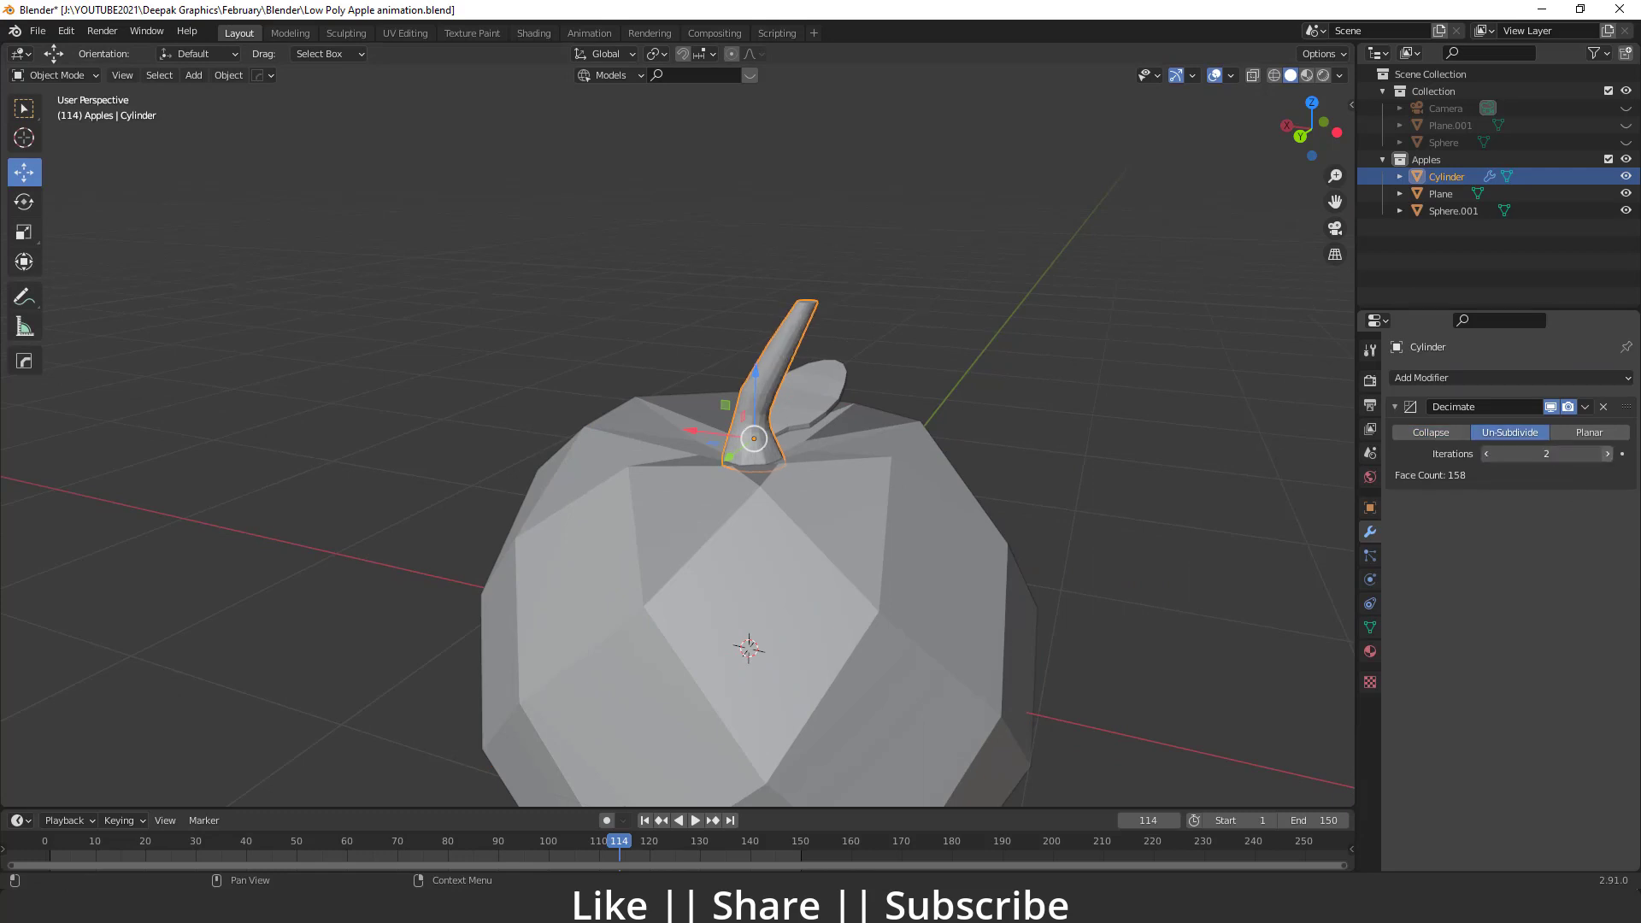
click(1607, 454)
click(1607, 454)
middle_drag(1143, 509, 707, 316)
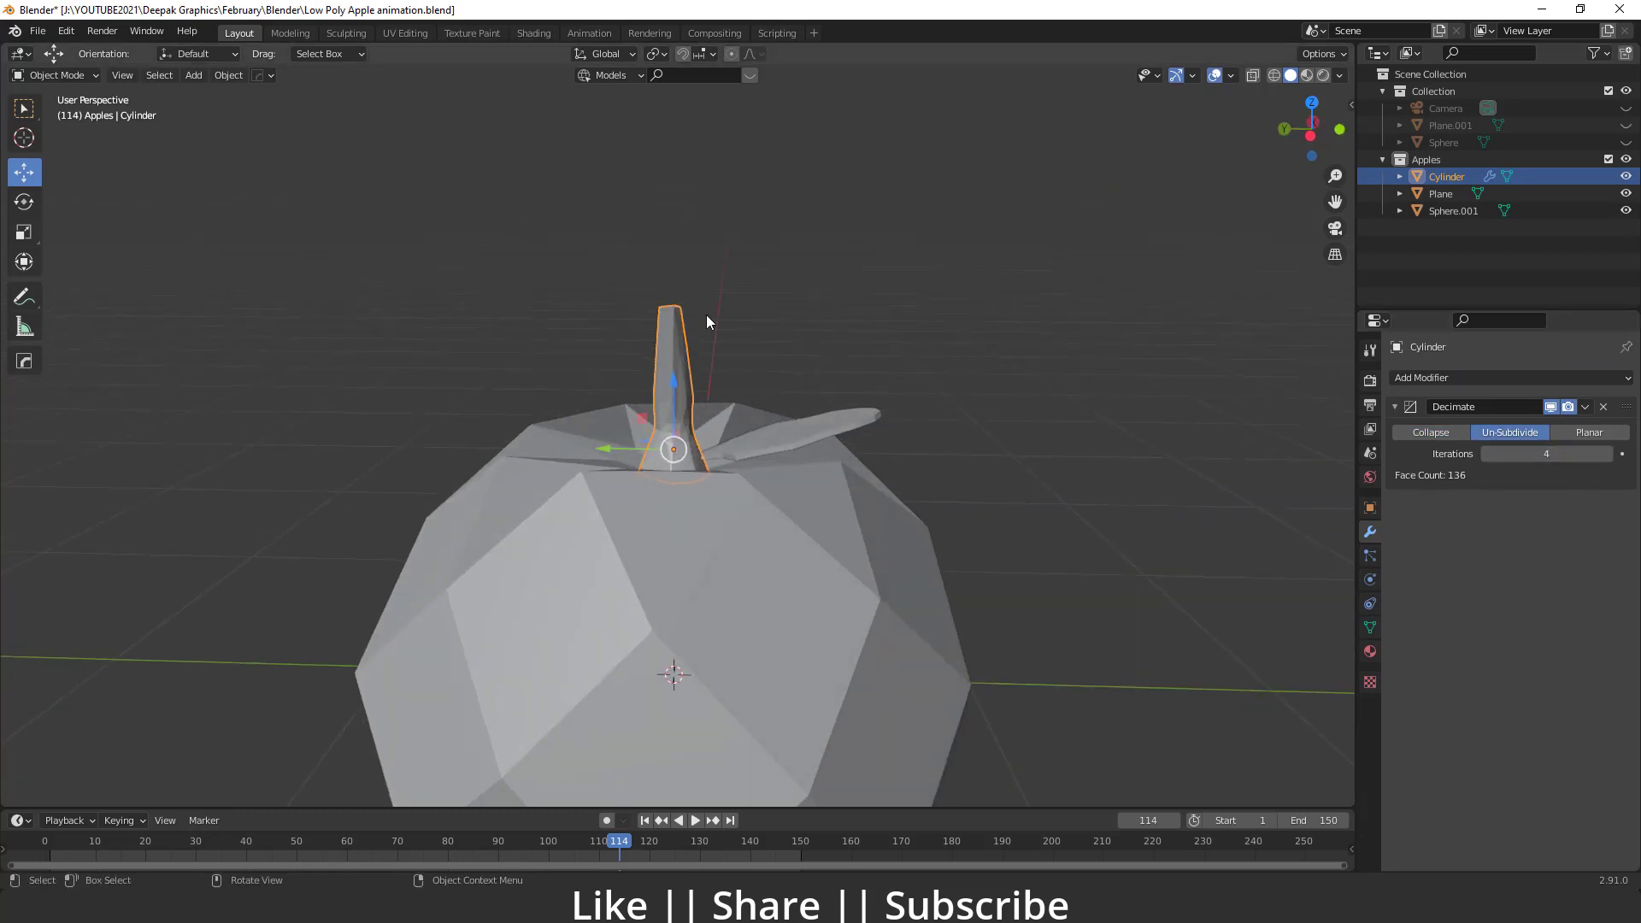
middle_drag(1212, 494, 1066, 516)
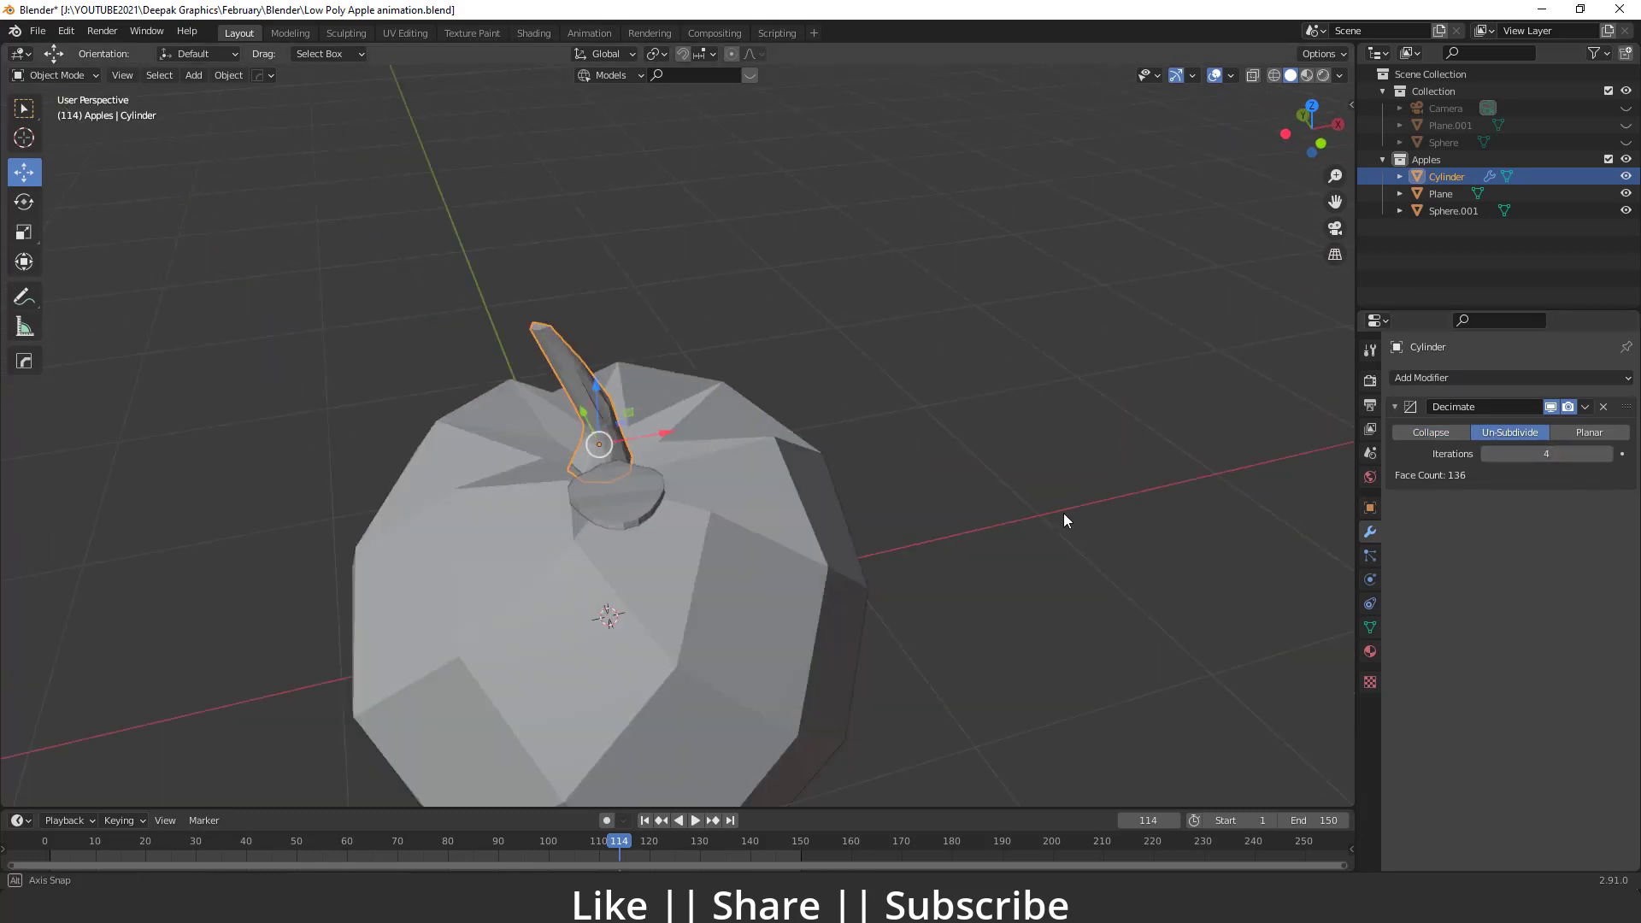
click(1585, 407)
click(1530, 428)
Add a Decimate modifier to the leaf in Un-Subdivide mode with 2 iterations and apply it.
click(612, 491)
middle_drag(612, 491, 932, 531)
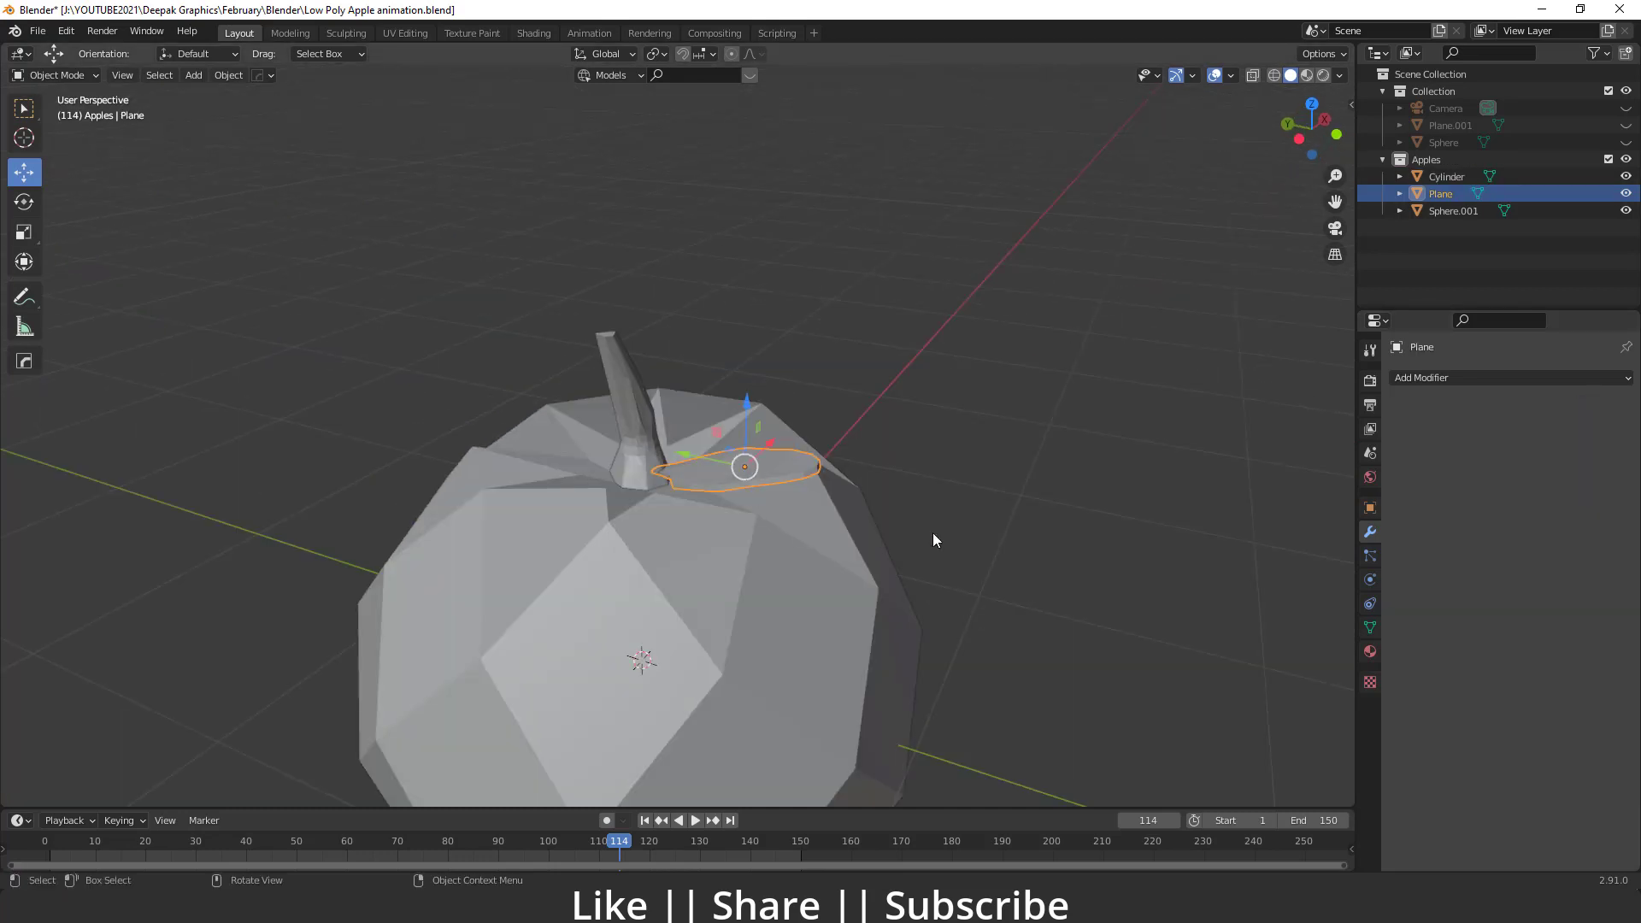
click(1469, 378)
click(1295, 501)
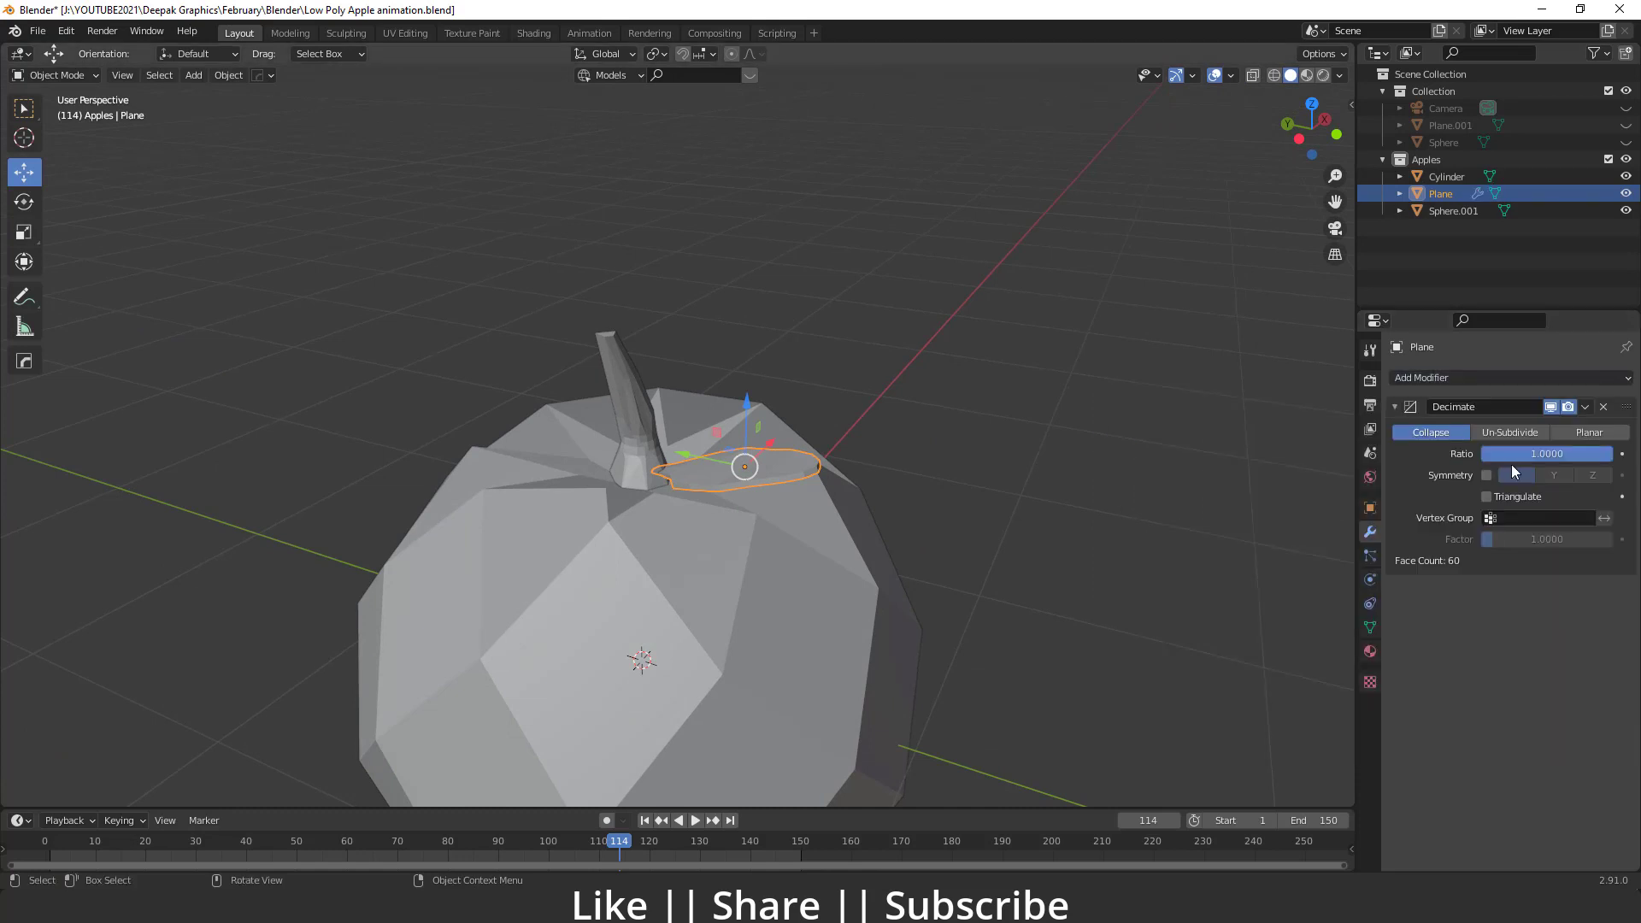
click(1520, 432)
click(1607, 454)
click(1607, 454)
click(1607, 454)
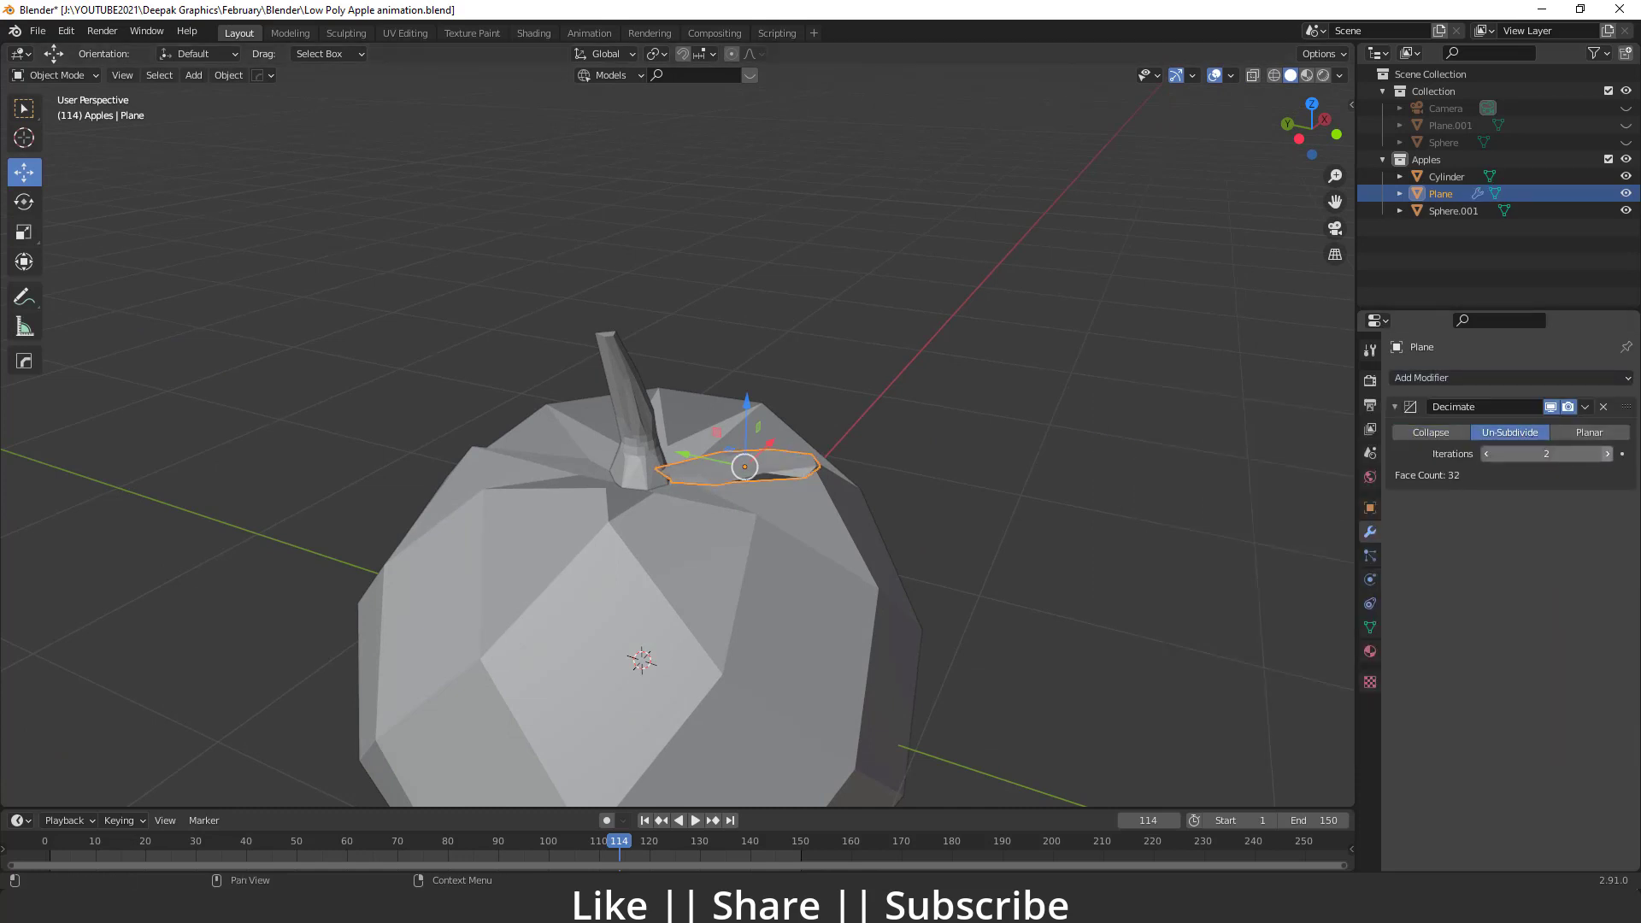
middle_drag(884, 549, 931, 527)
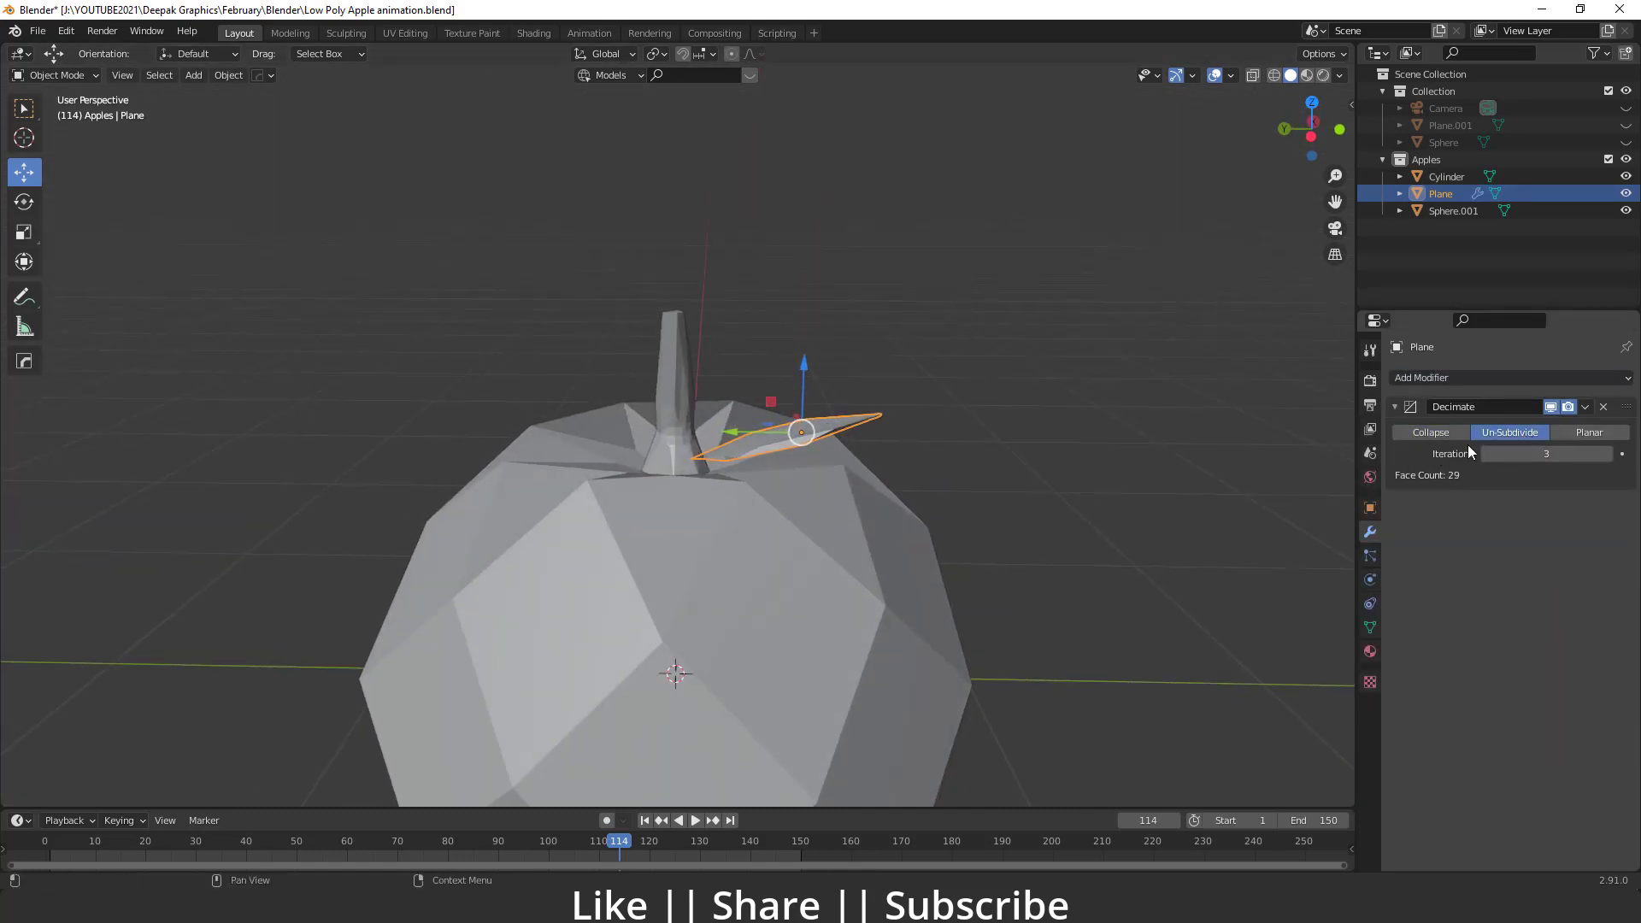
click(1488, 454)
mouse_move(801, 377)
middle_down()
mouse_move(874, 516)
mouse_move(786, 374)
middle_up()
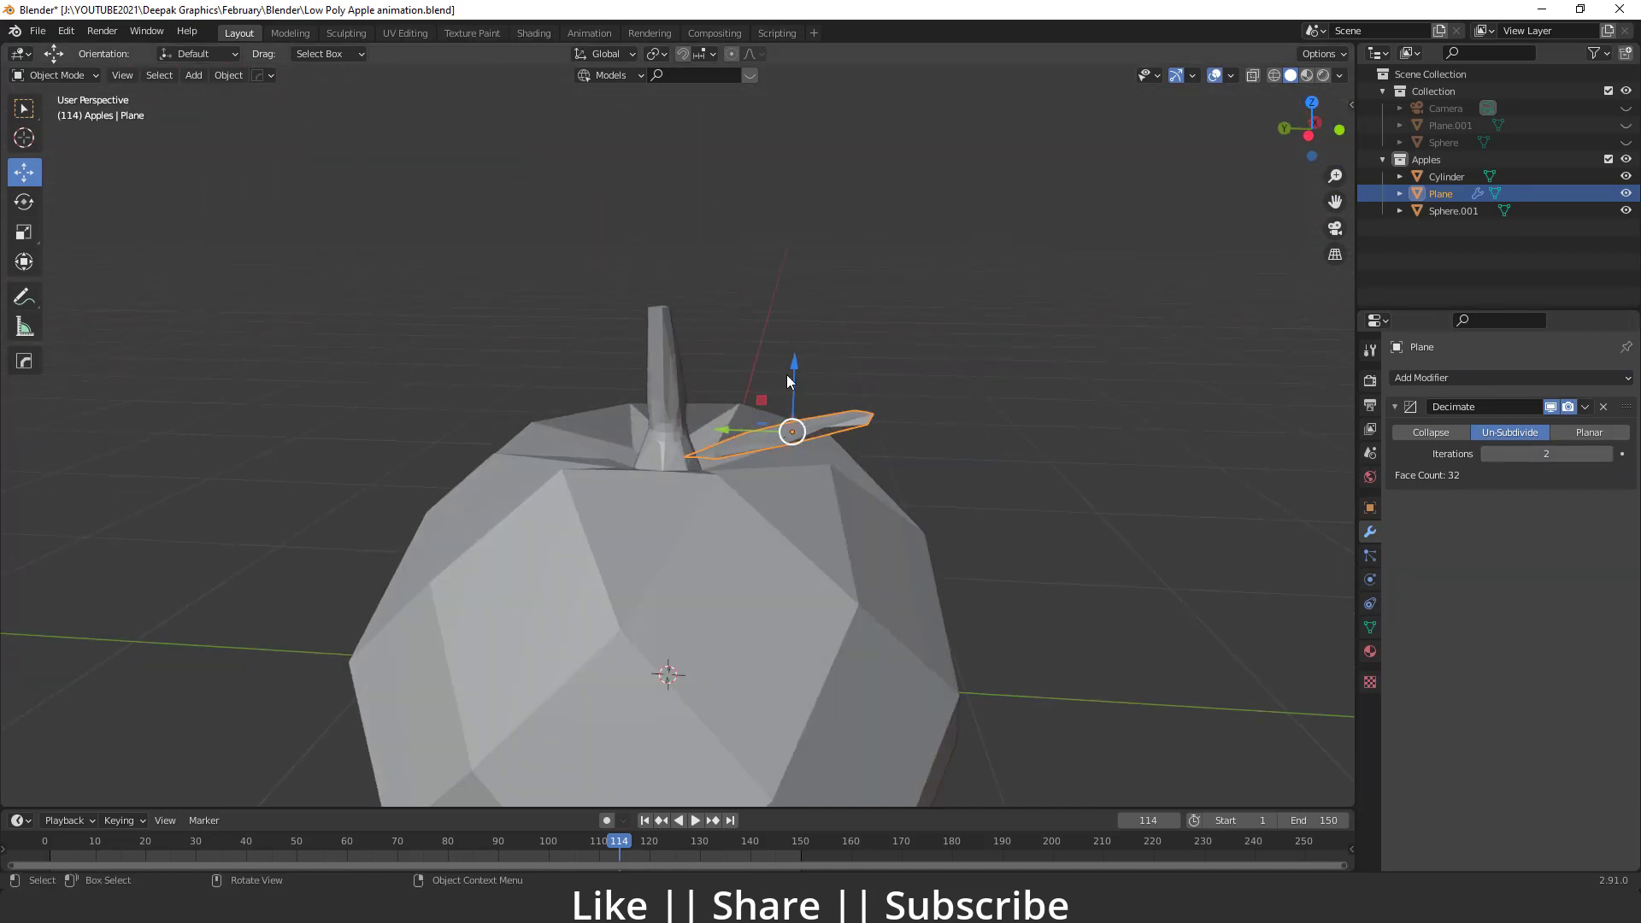
middle_drag(838, 468, 771, 531)
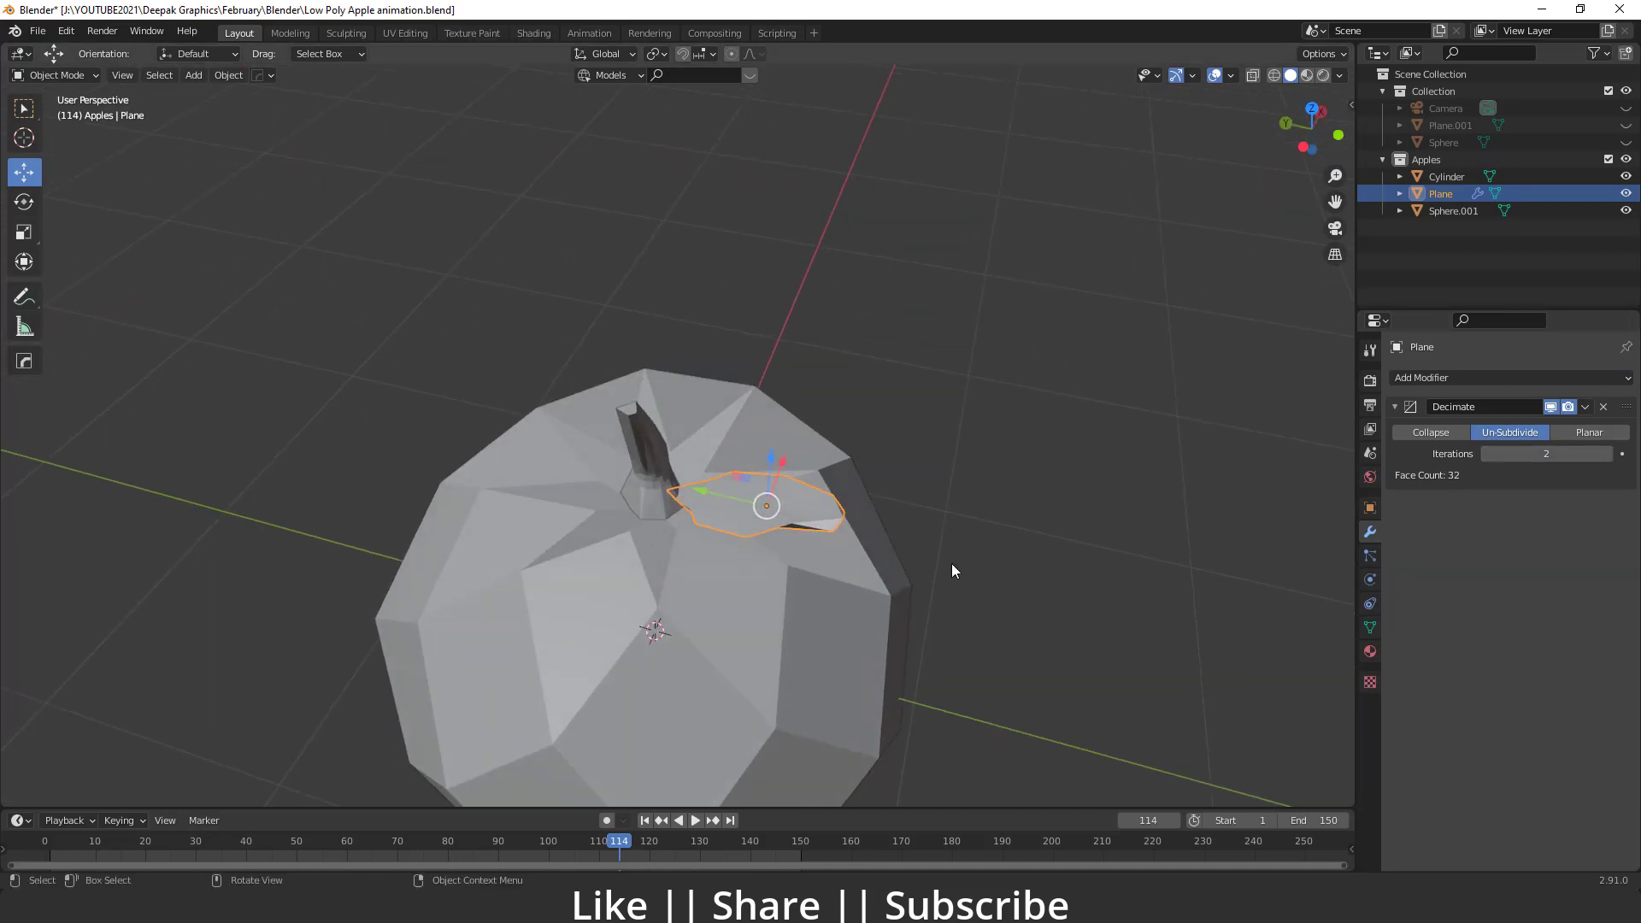
click(1588, 405)
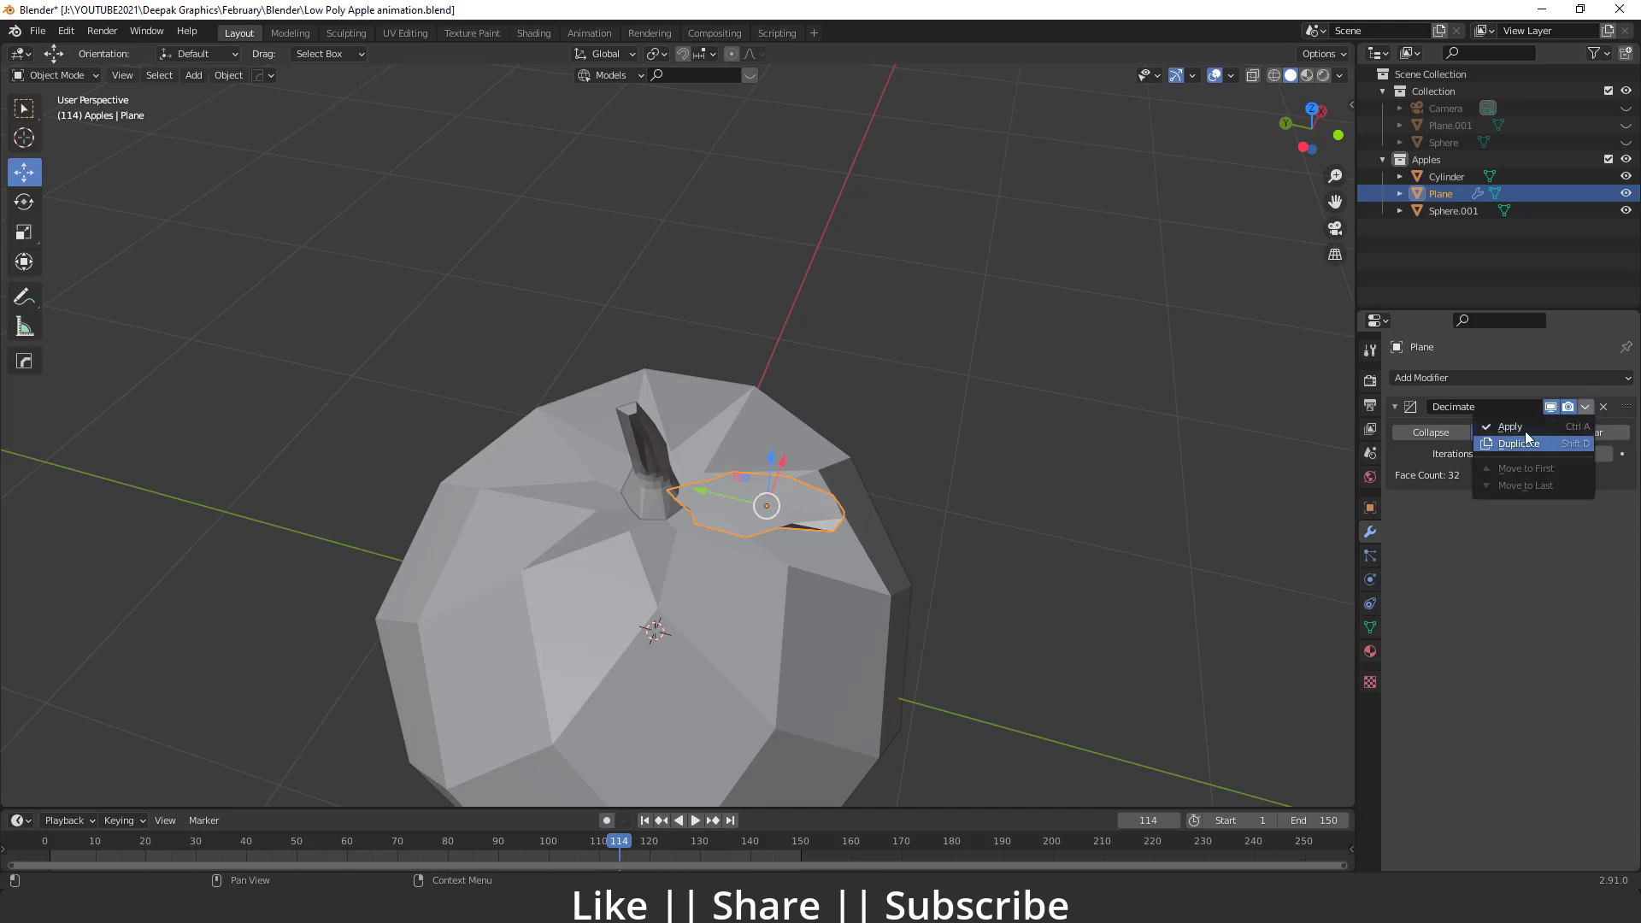
click(1525, 431)
Shift the leaf slightly so that its narrow end touches the side of the stem.
middle_drag(1069, 485, 608, 380)
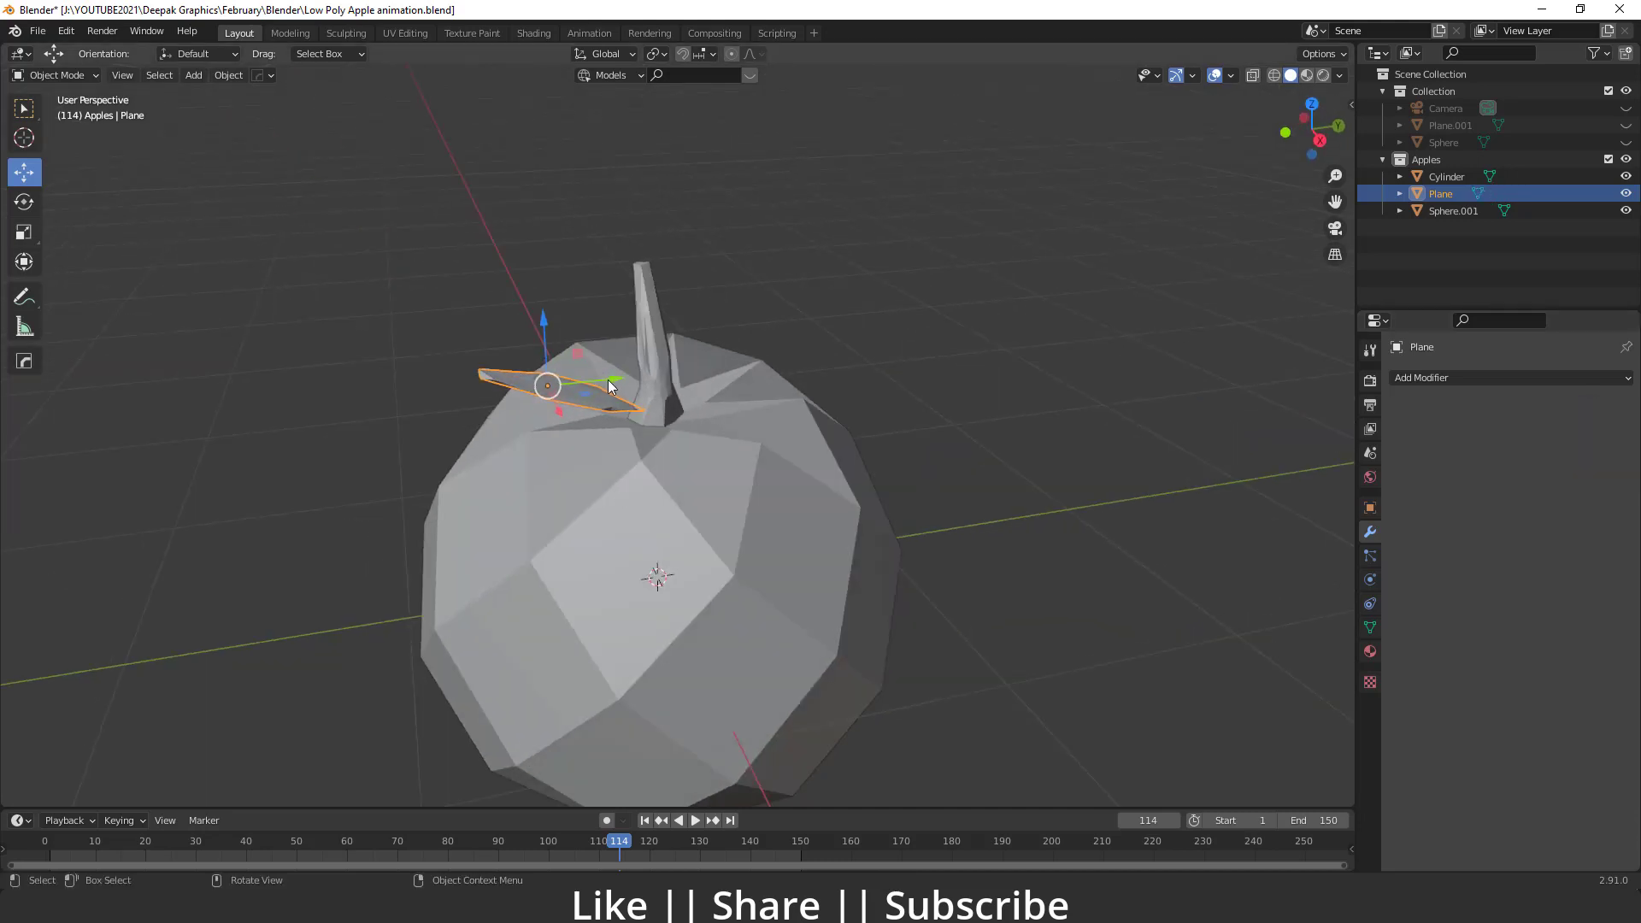
key(g)
click(620, 384)
scroll(660, 469, down, 3)
middle_drag(660, 468, 793, 556)
scroll(793, 556, down, 2)
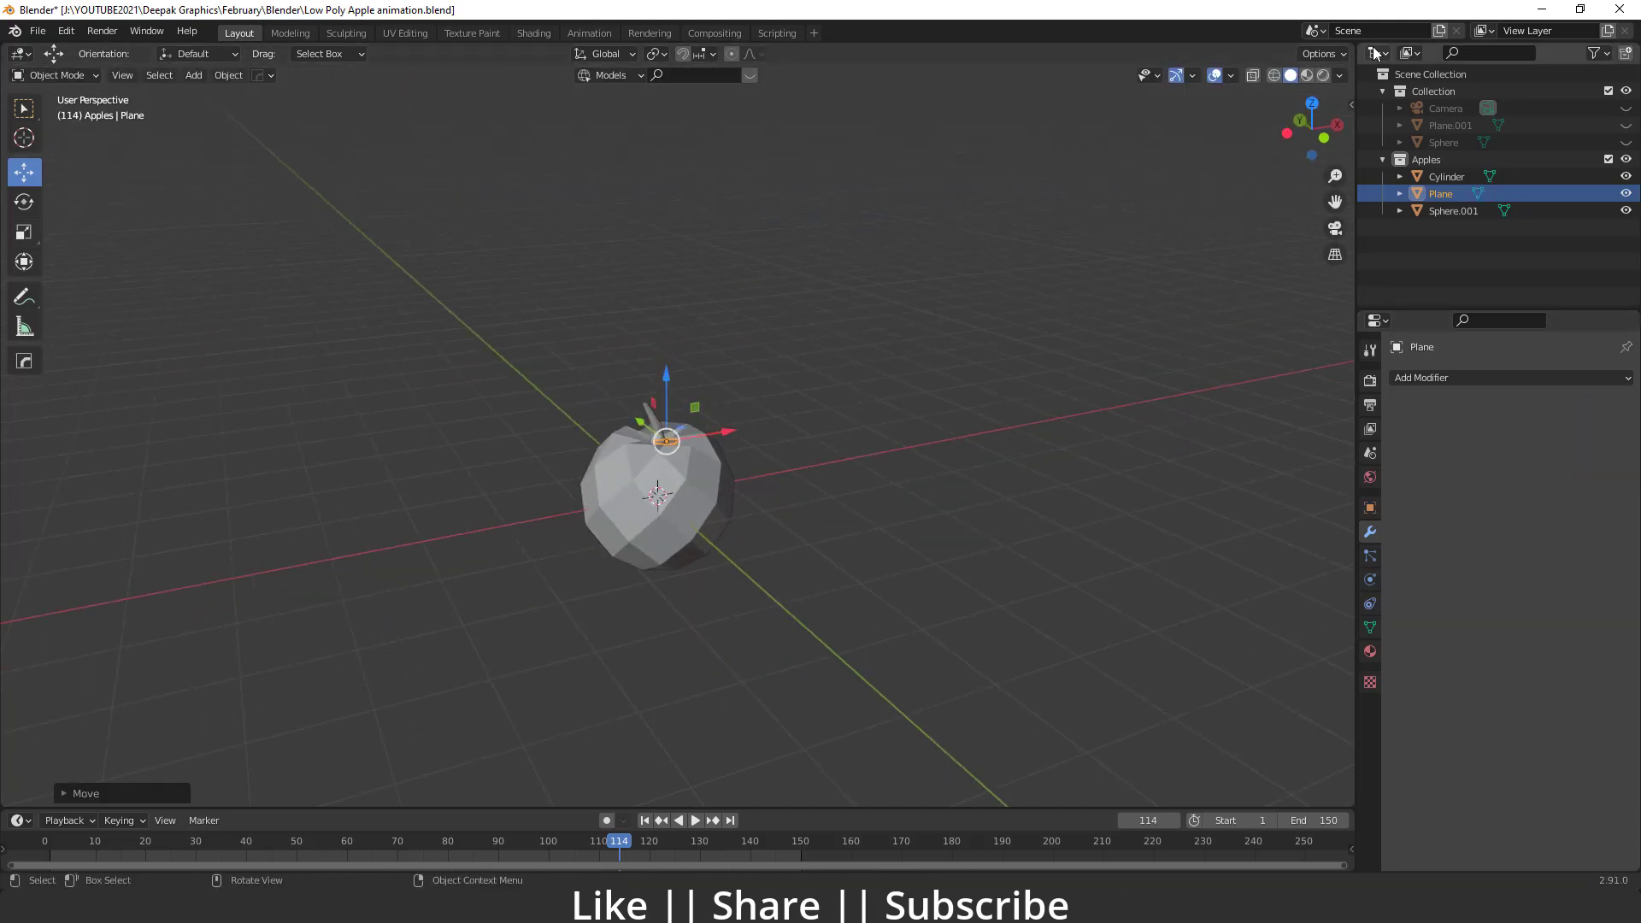
scroll(1025, 325, down, 2)
middle_drag(699, 619, 741, 605)
scroll(742, 599, up, 6)
shift+middle_drag(752, 585, 788, 401)
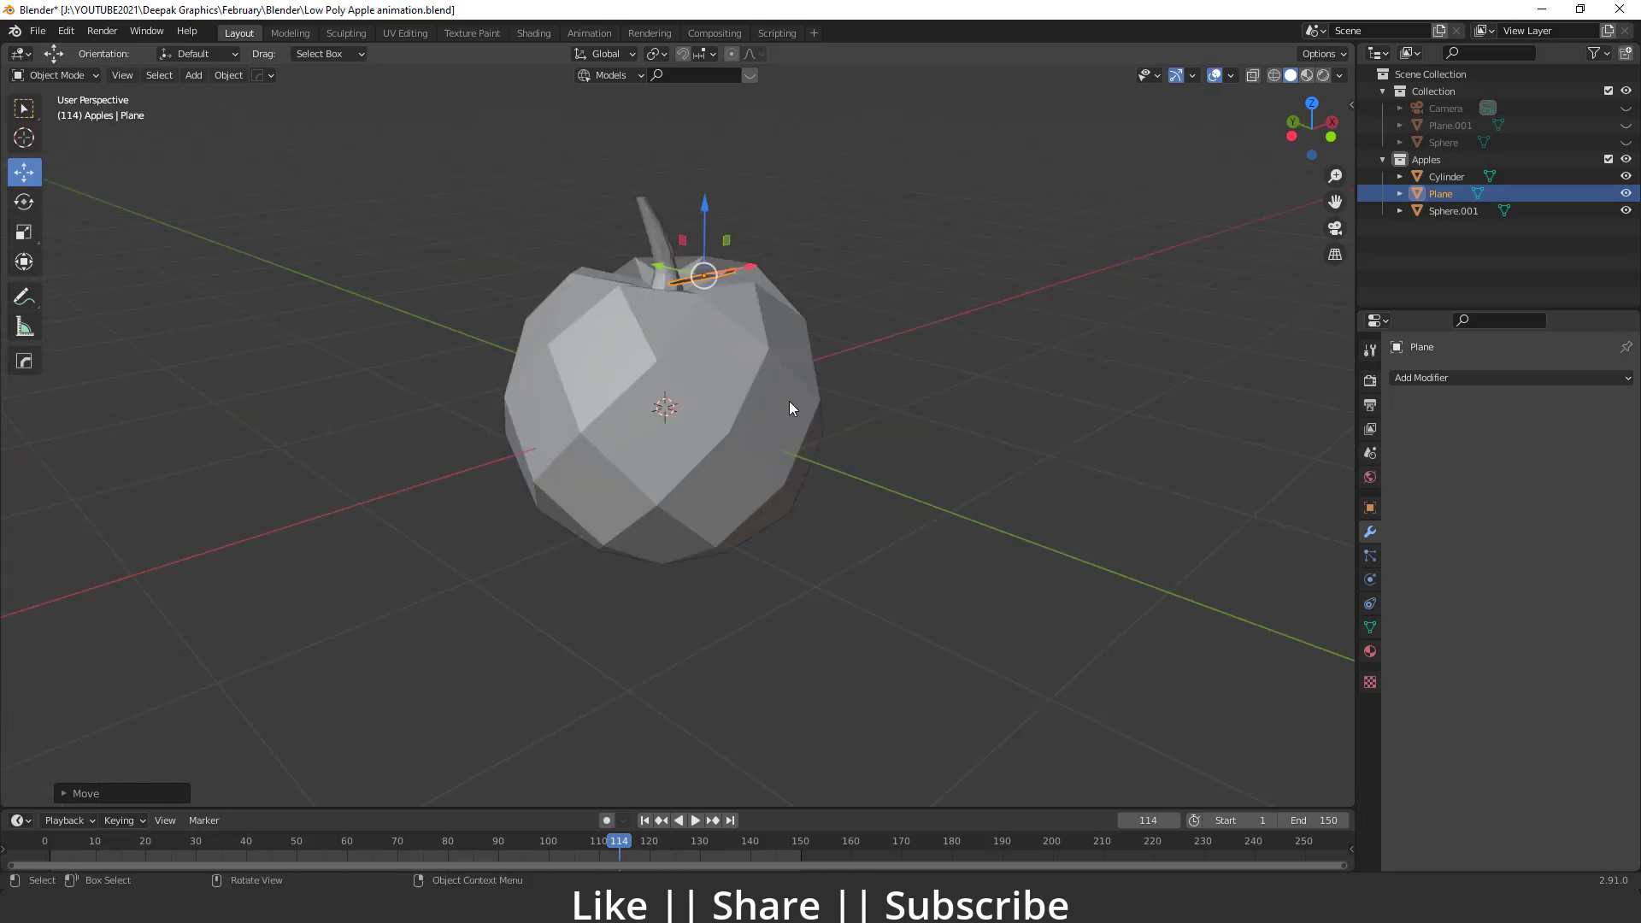
Show the viewport in material preview and assign the existing red Material.001 to the apple body.
click(1306, 75)
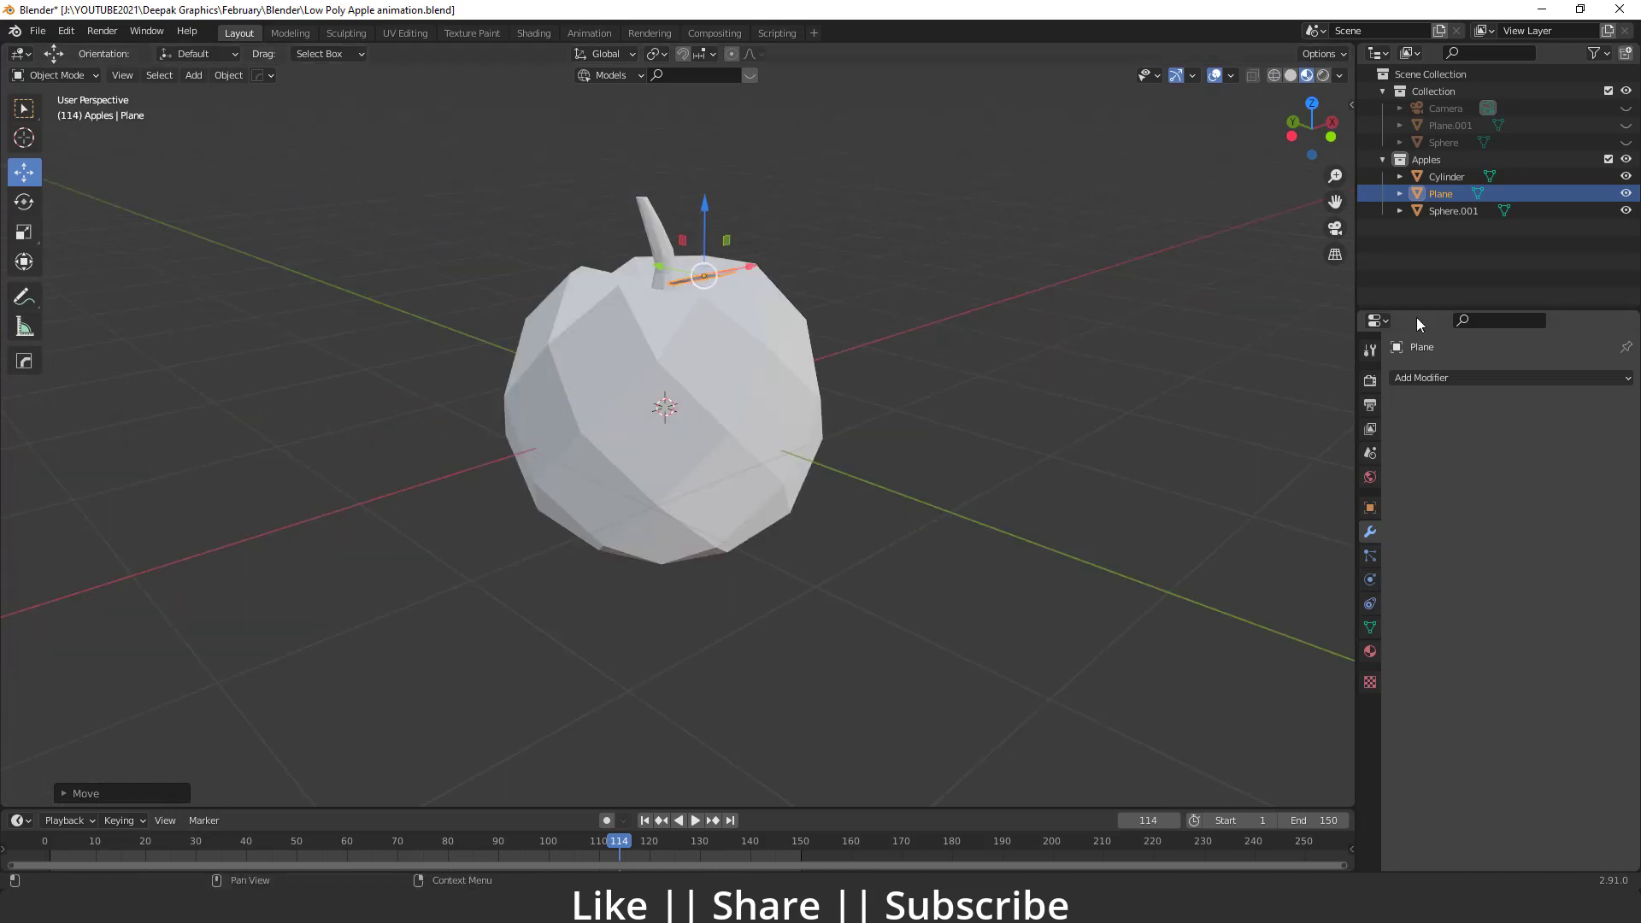
click(1371, 651)
click(677, 393)
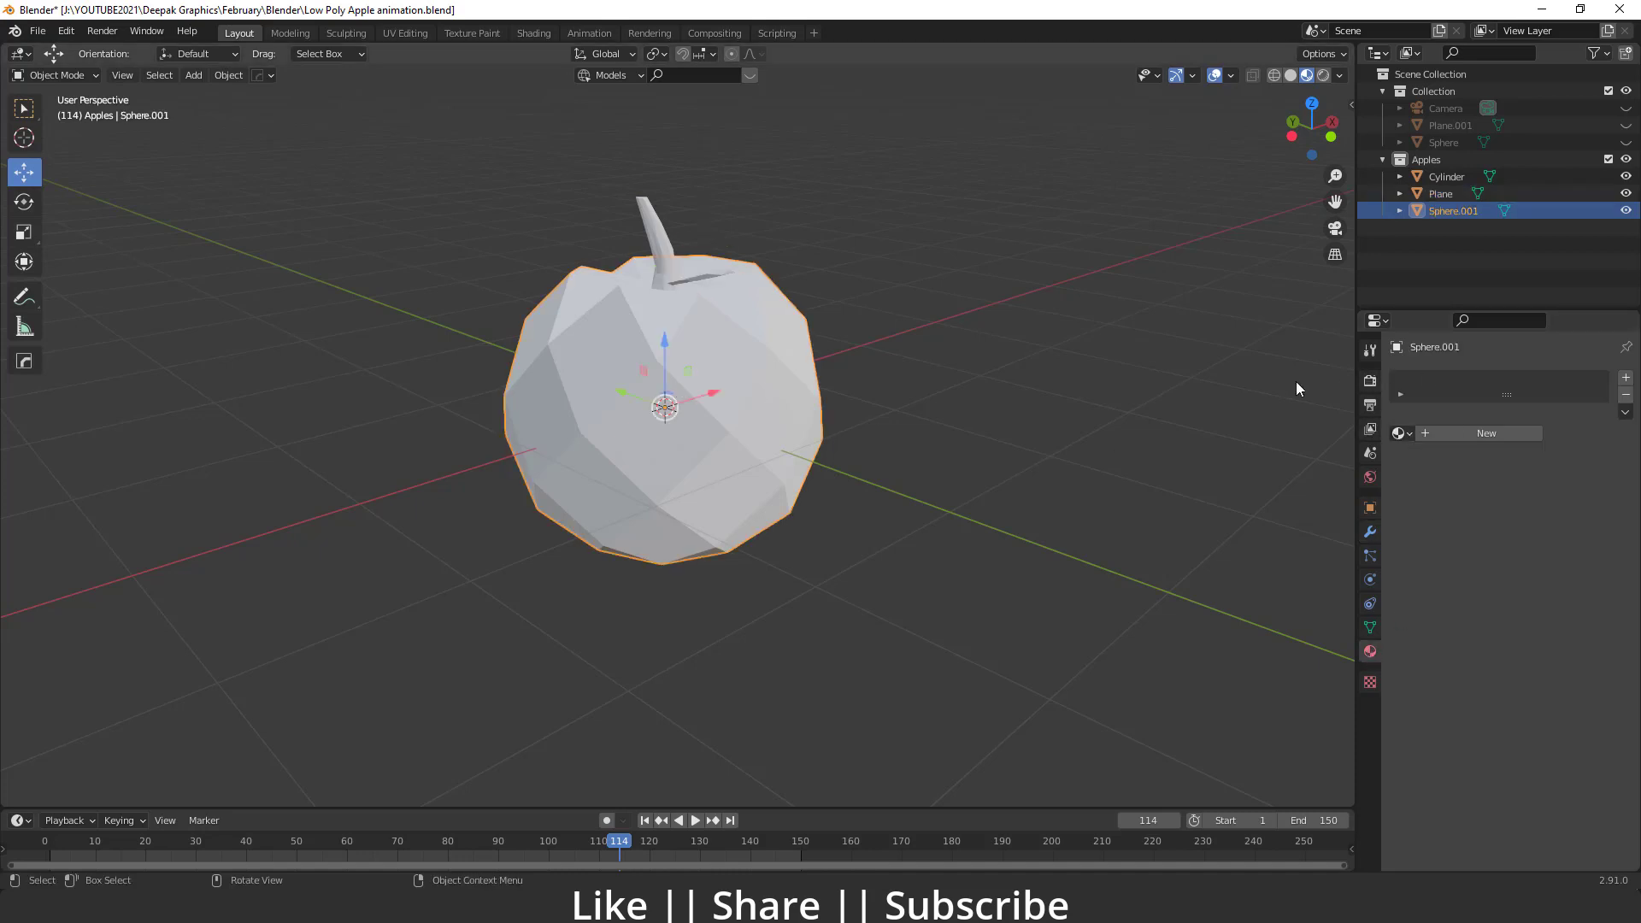
click(1398, 434)
click(1437, 475)
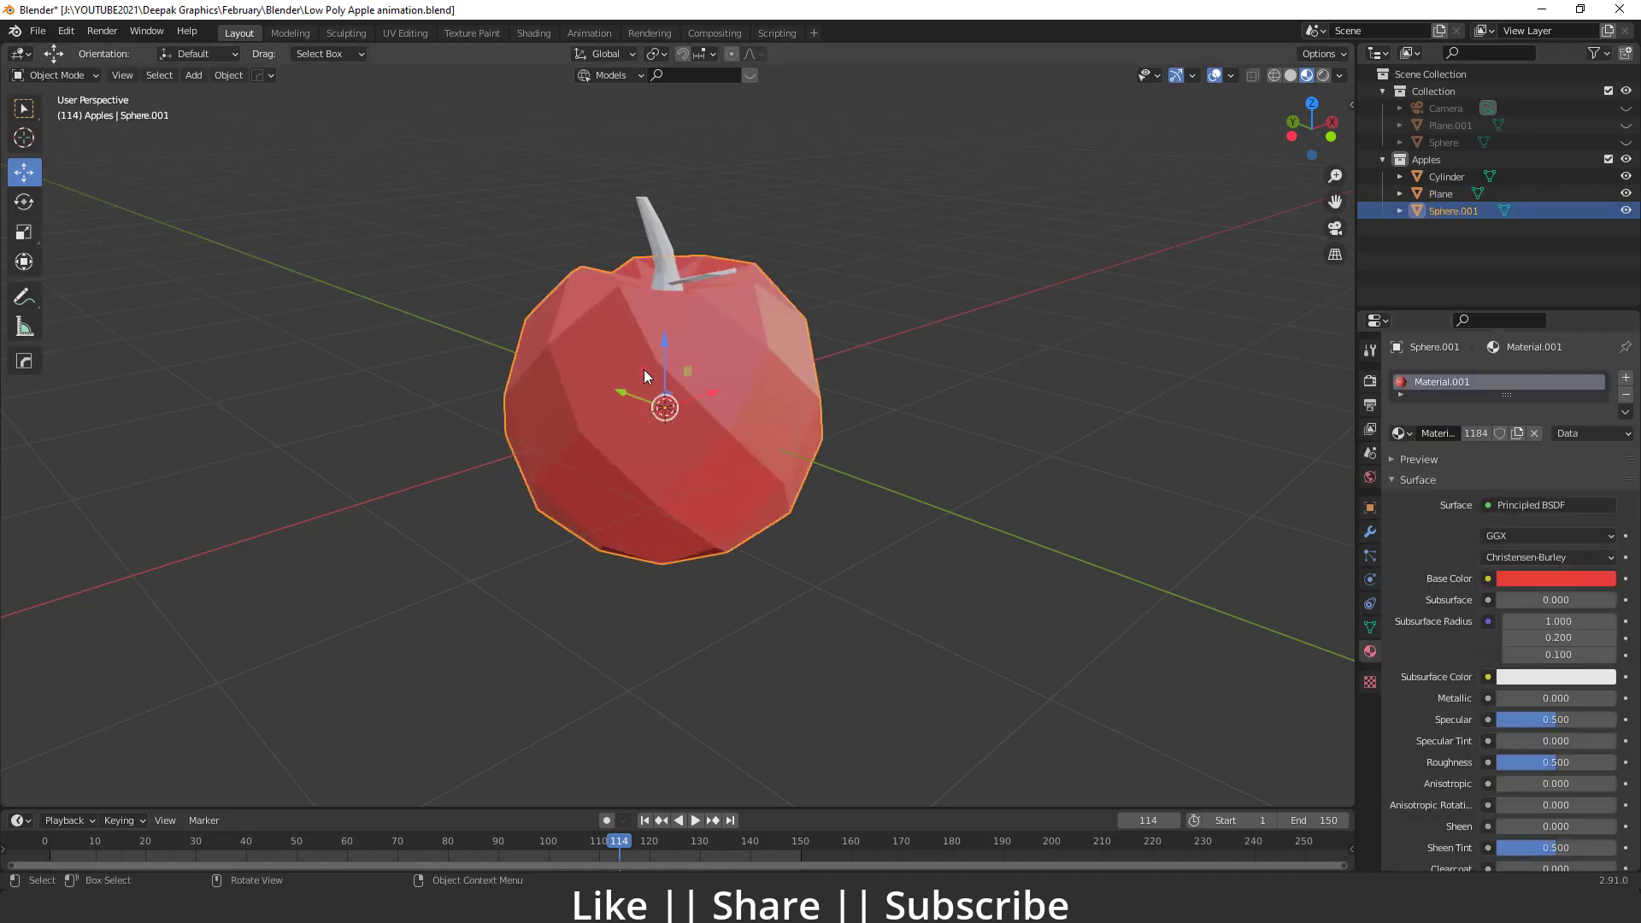
click(1567, 579)
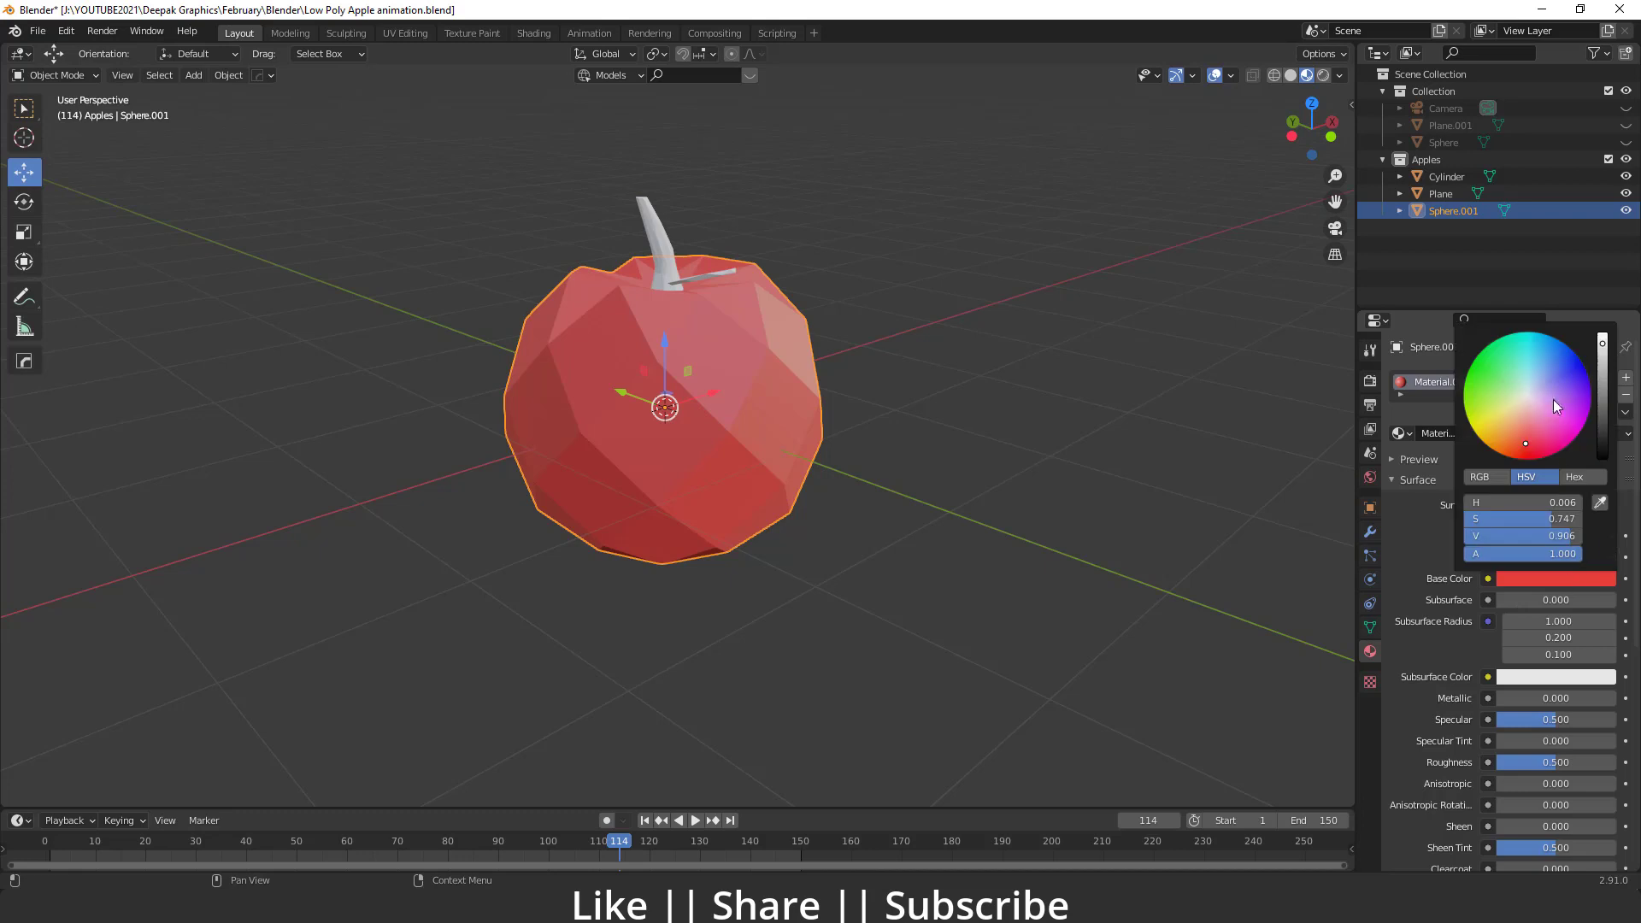
Assign the dark green Material.002 to the stem and the bright green Material.003 to the leaf.
click(682, 244)
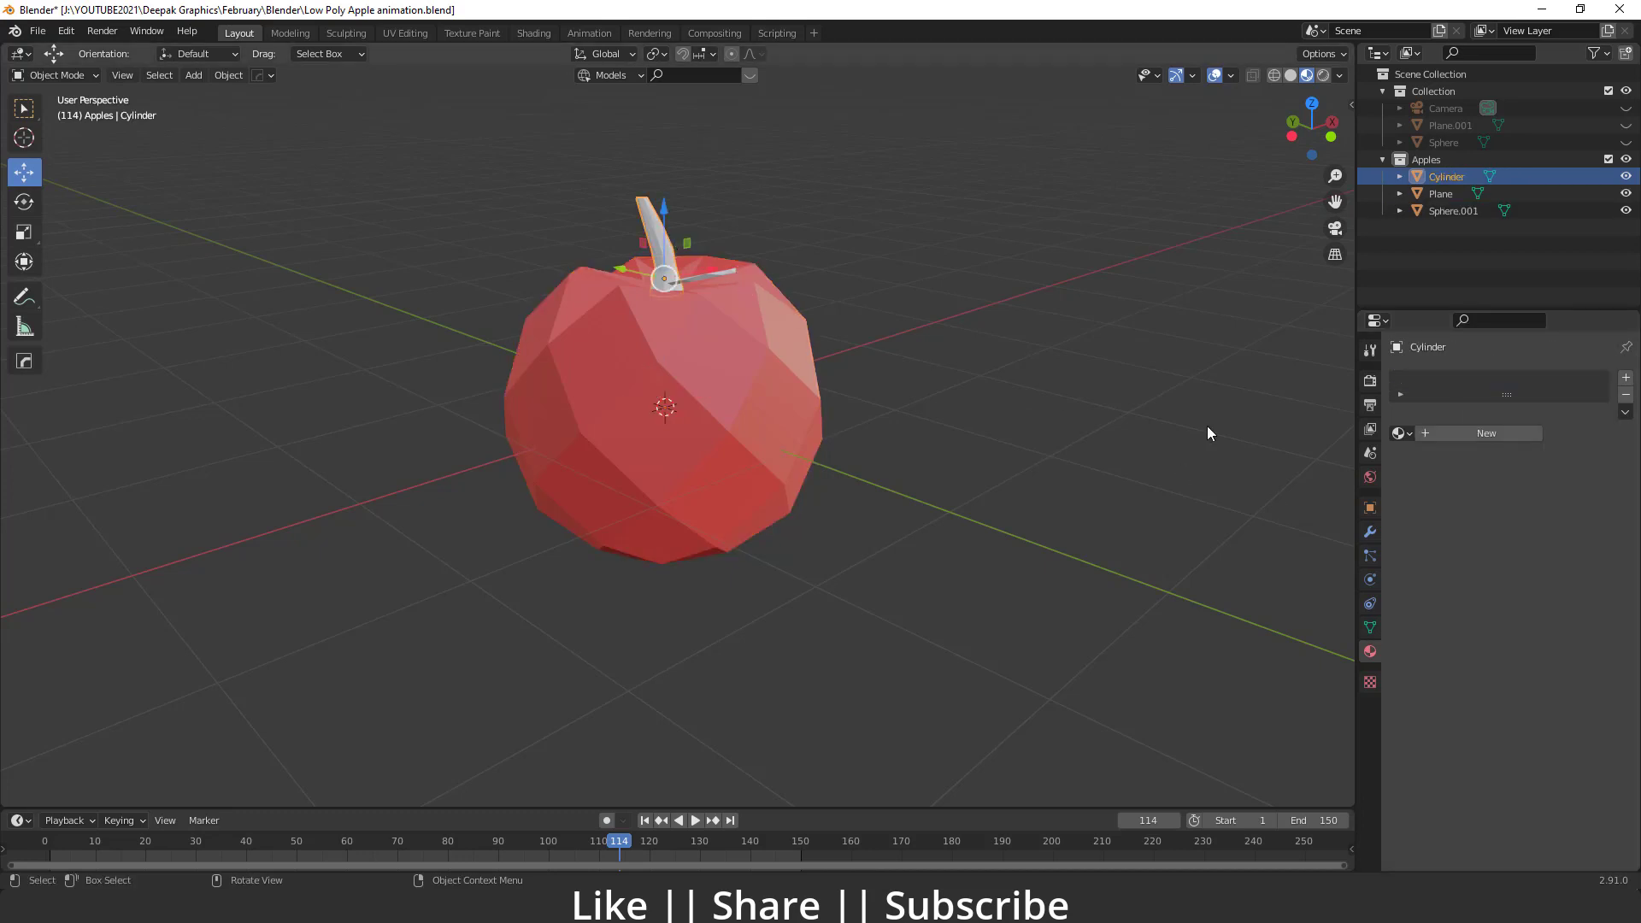
click(1402, 433)
click(1436, 491)
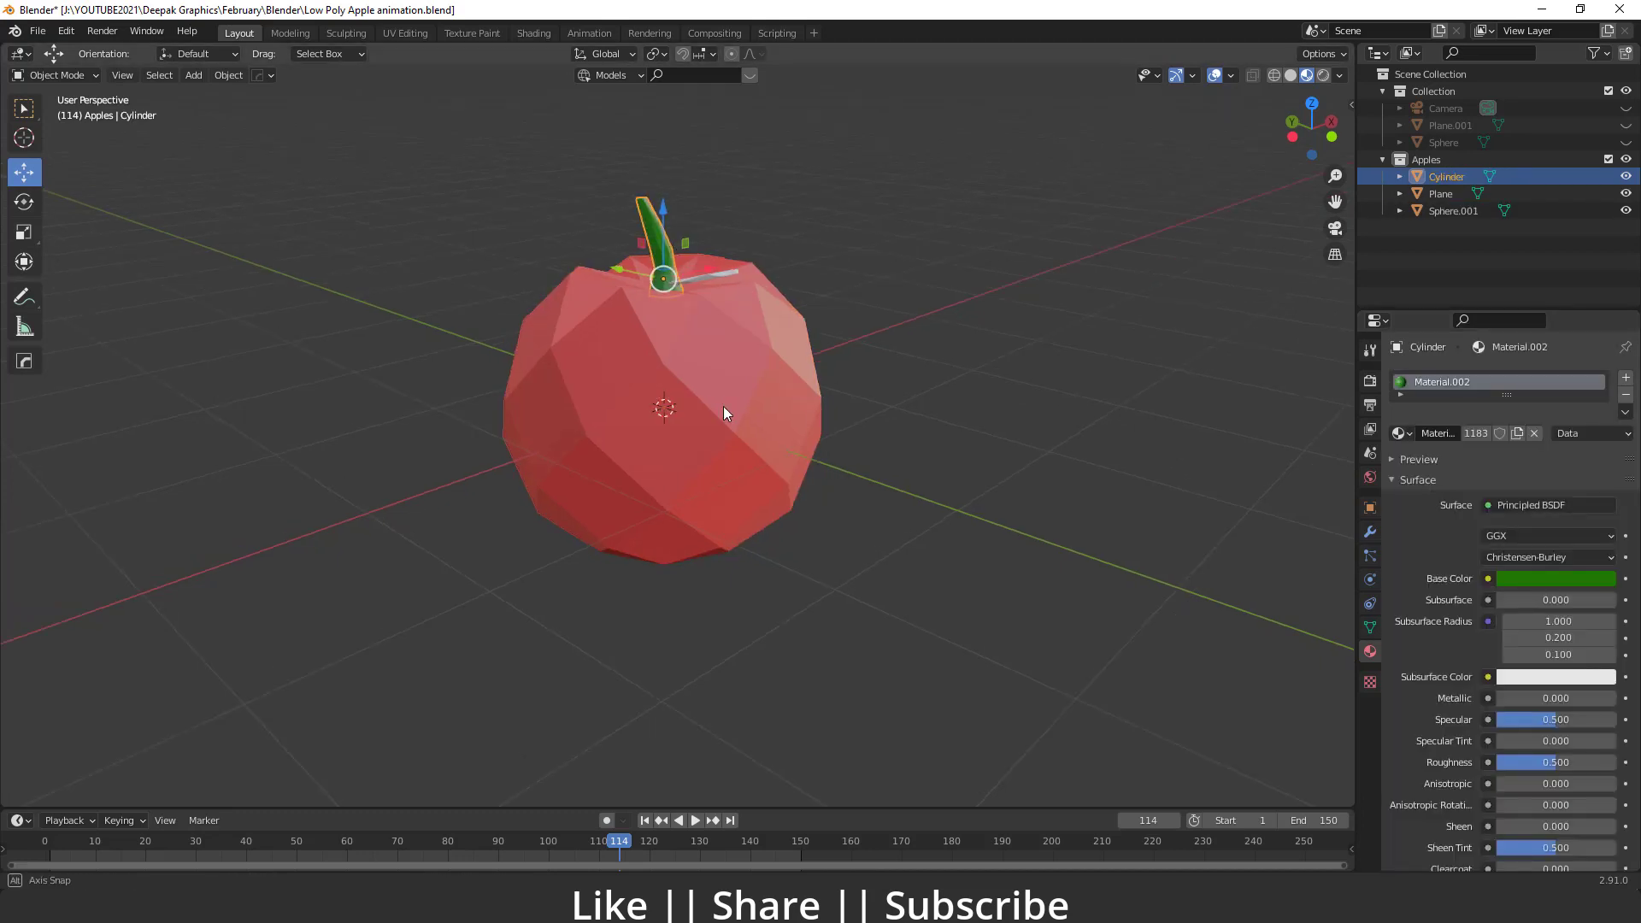
middle_drag(723, 407, 713, 306)
click(715, 286)
click(1409, 433)
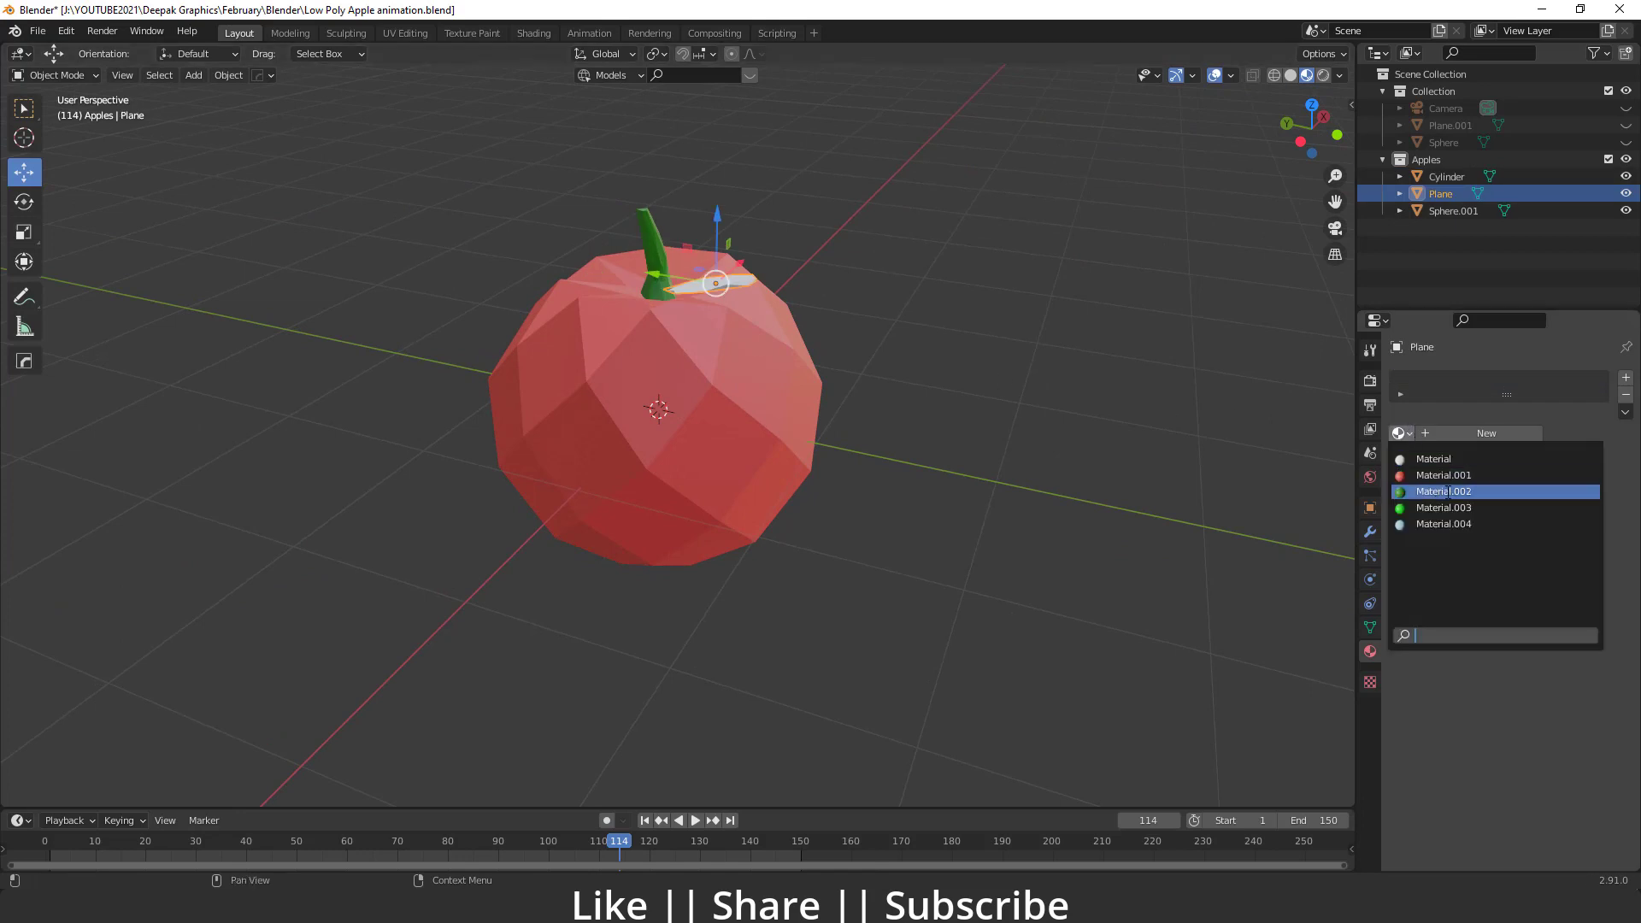
click(1436, 515)
Tilt the leaf about -7° around the global X axis.
scroll(671, 454, up, 3)
middle_drag(725, 660, 869, 447)
key(r)
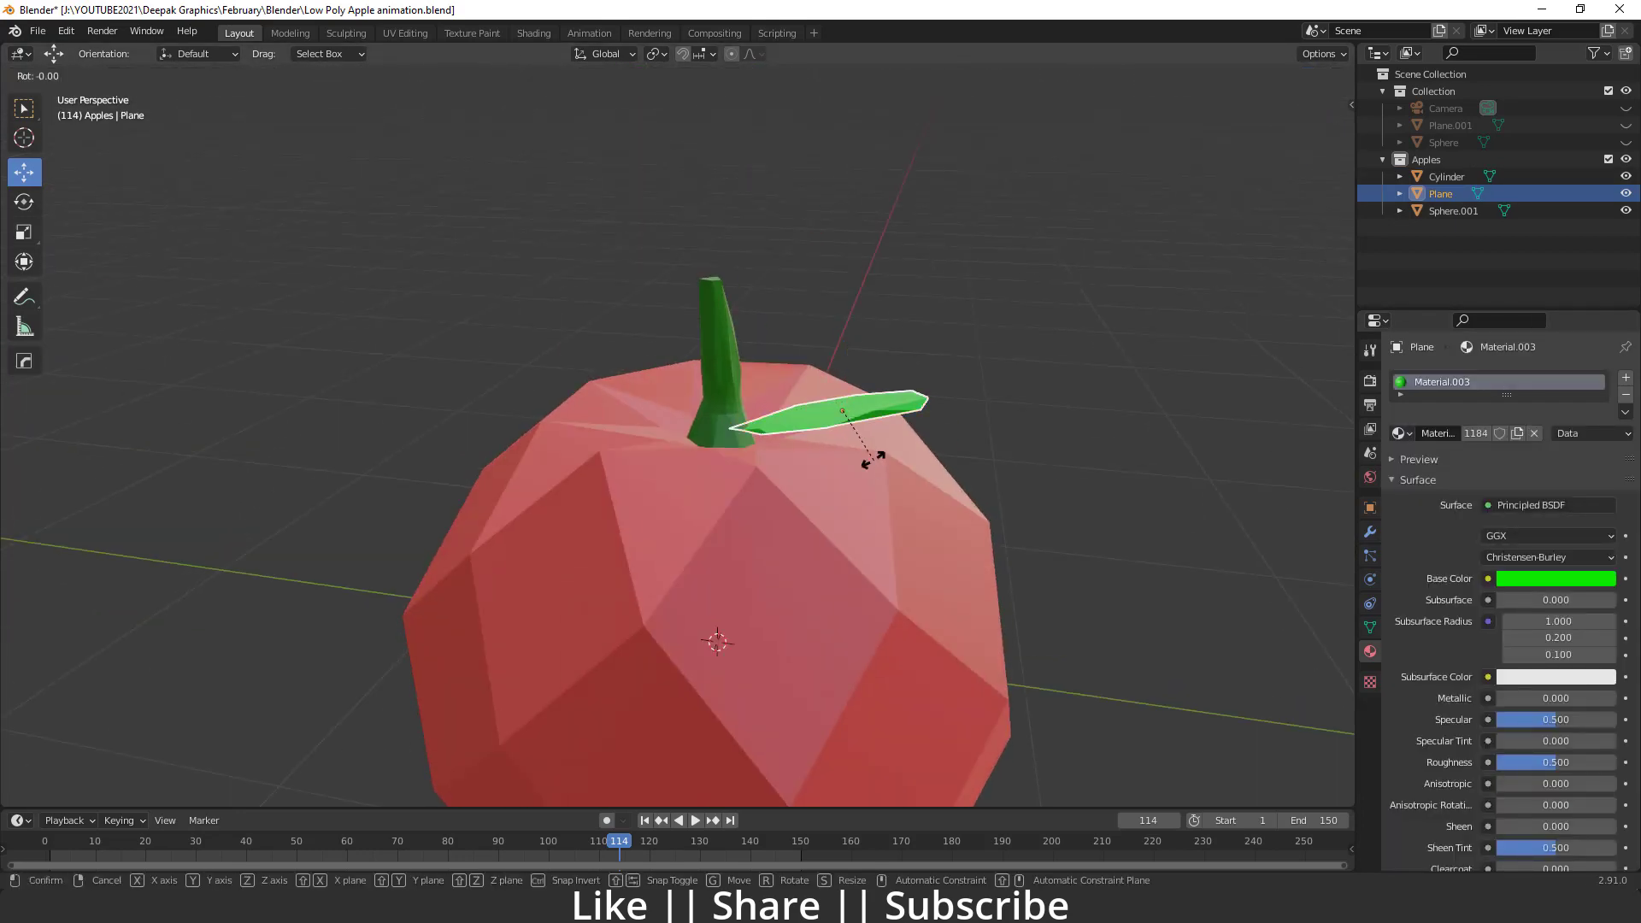
key(z)
key(x)
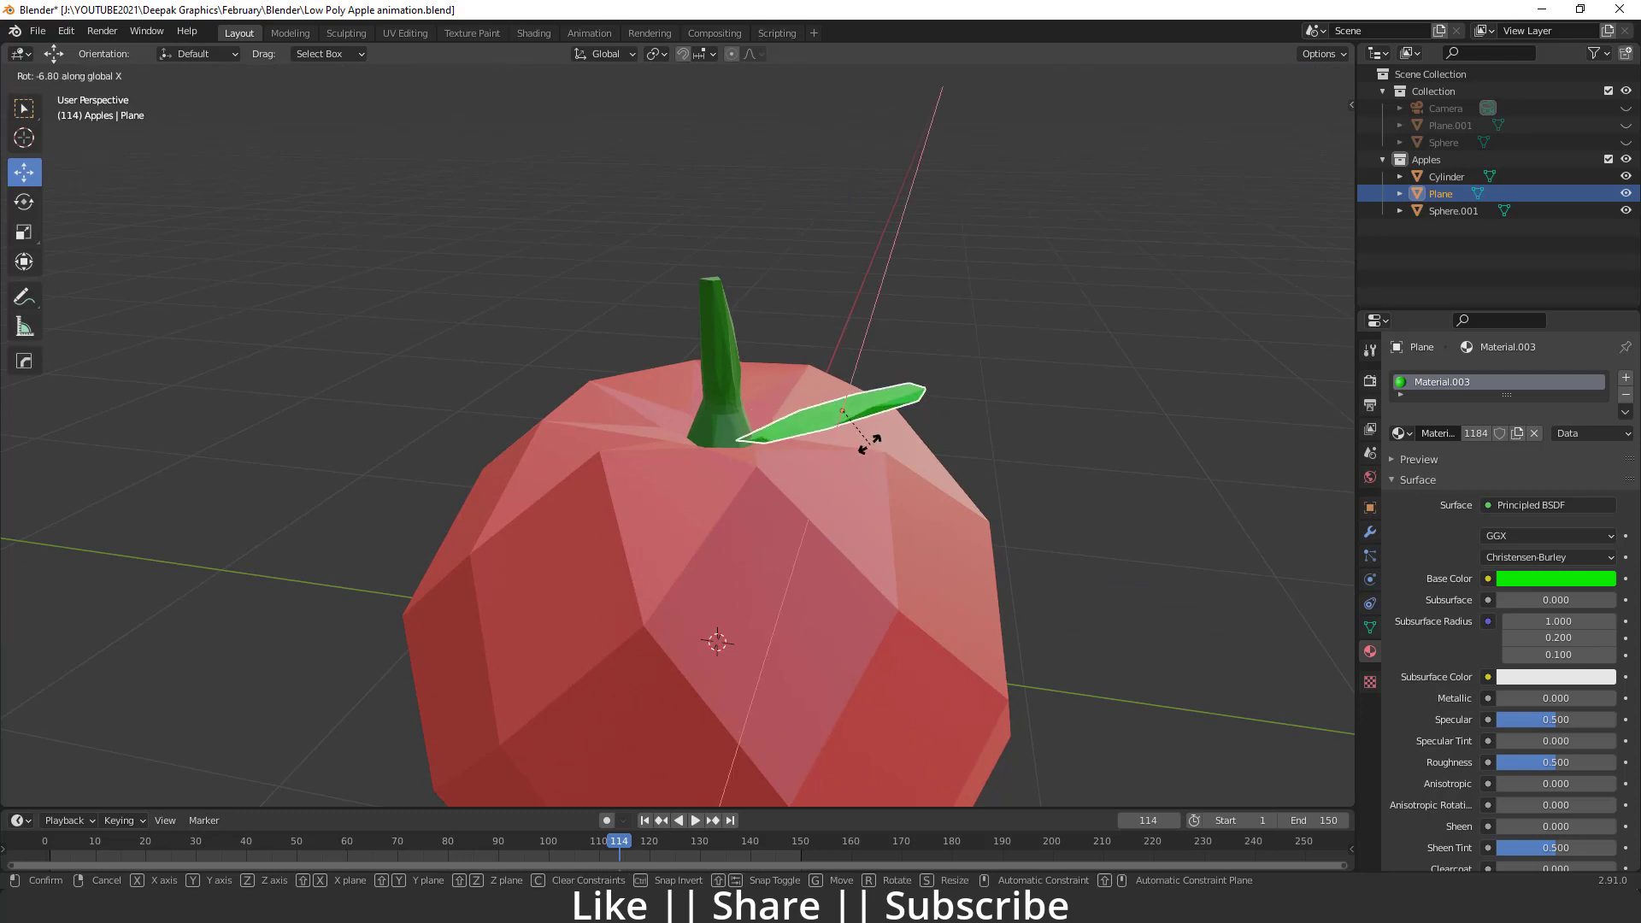
click(865, 443)
Join the apple body, stem and leaf into one object and set its origin to its geometry.
middle_drag(977, 412, 524, 414)
scroll(889, 471, down, 2)
scroll(846, 434, down, 3)
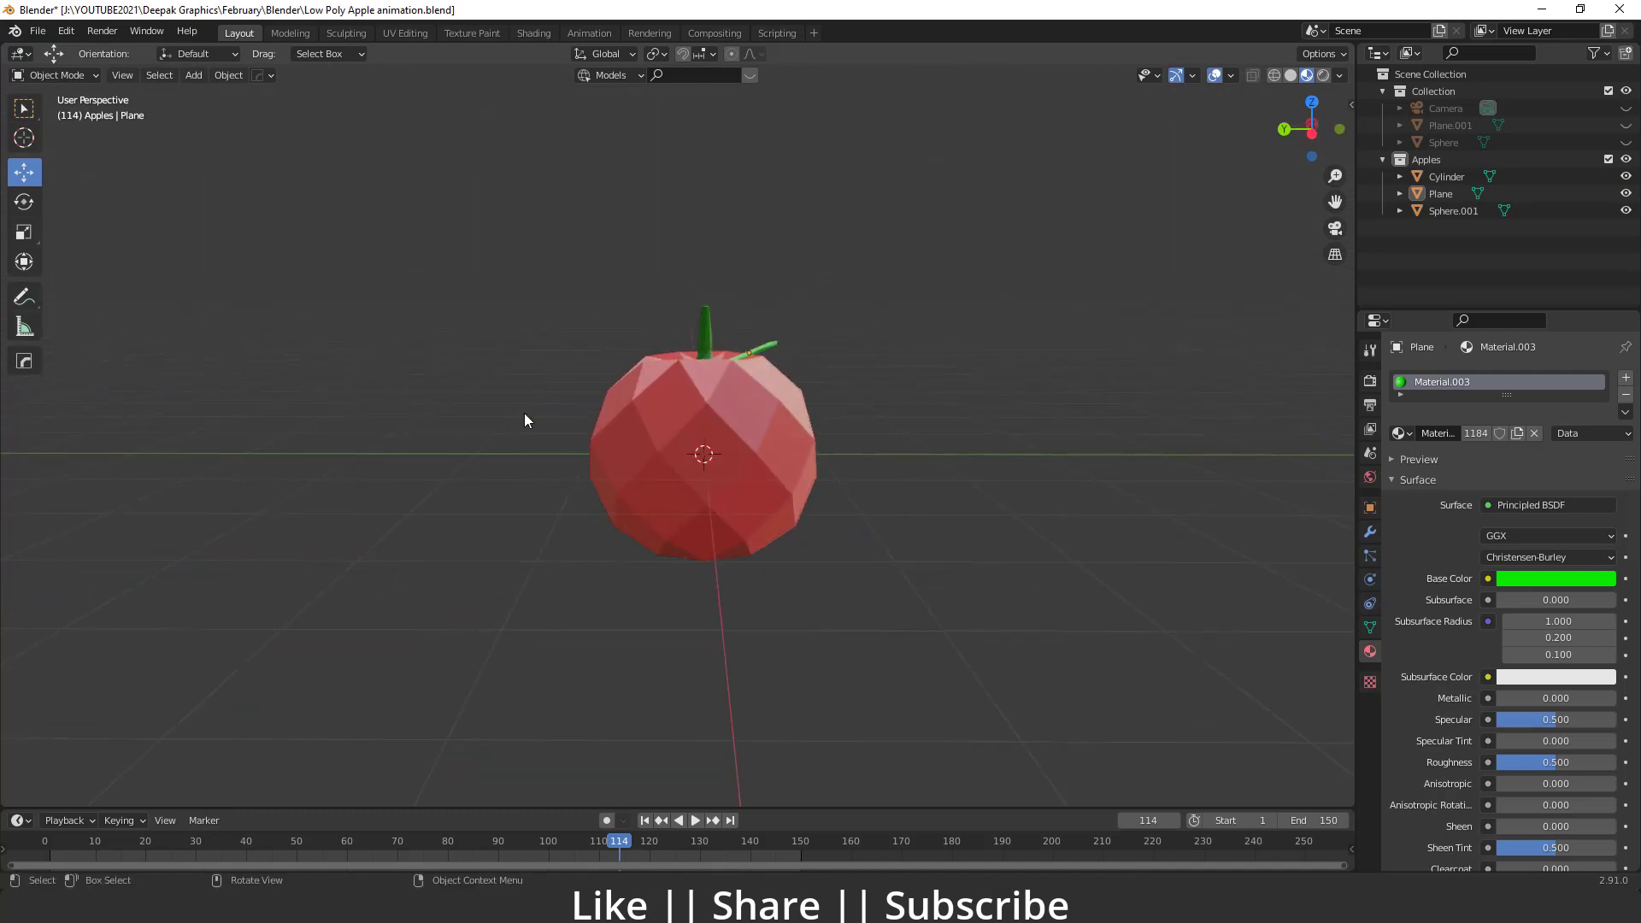
drag(348, 256, 998, 716)
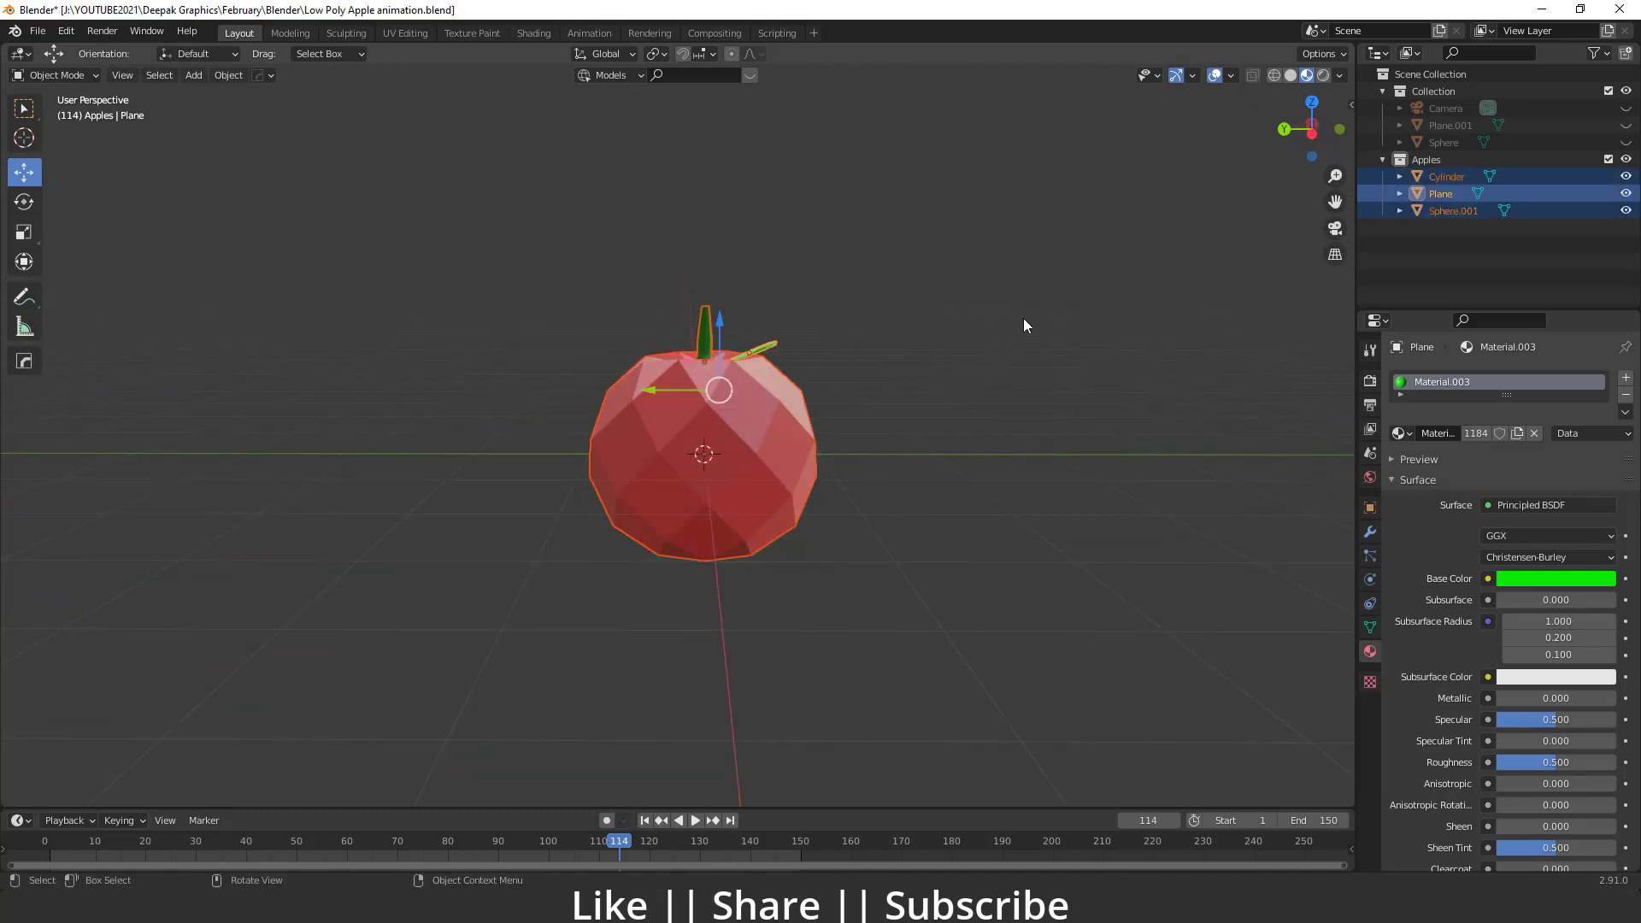
key(ctrl+j)
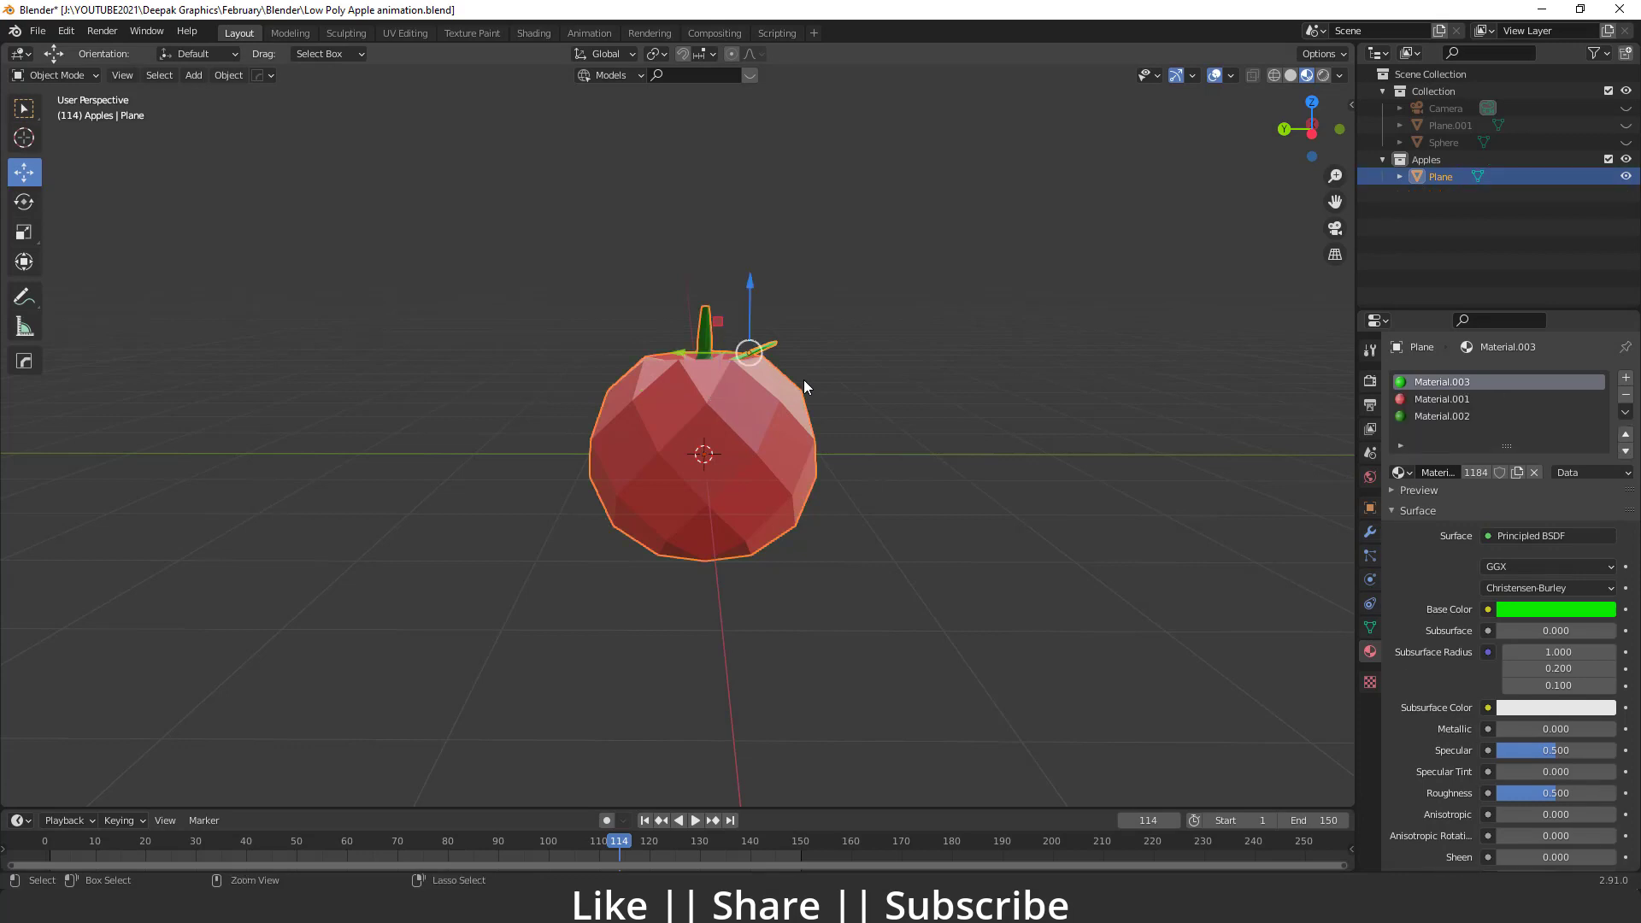
right_click(722, 444)
mouse_move(807, 443)
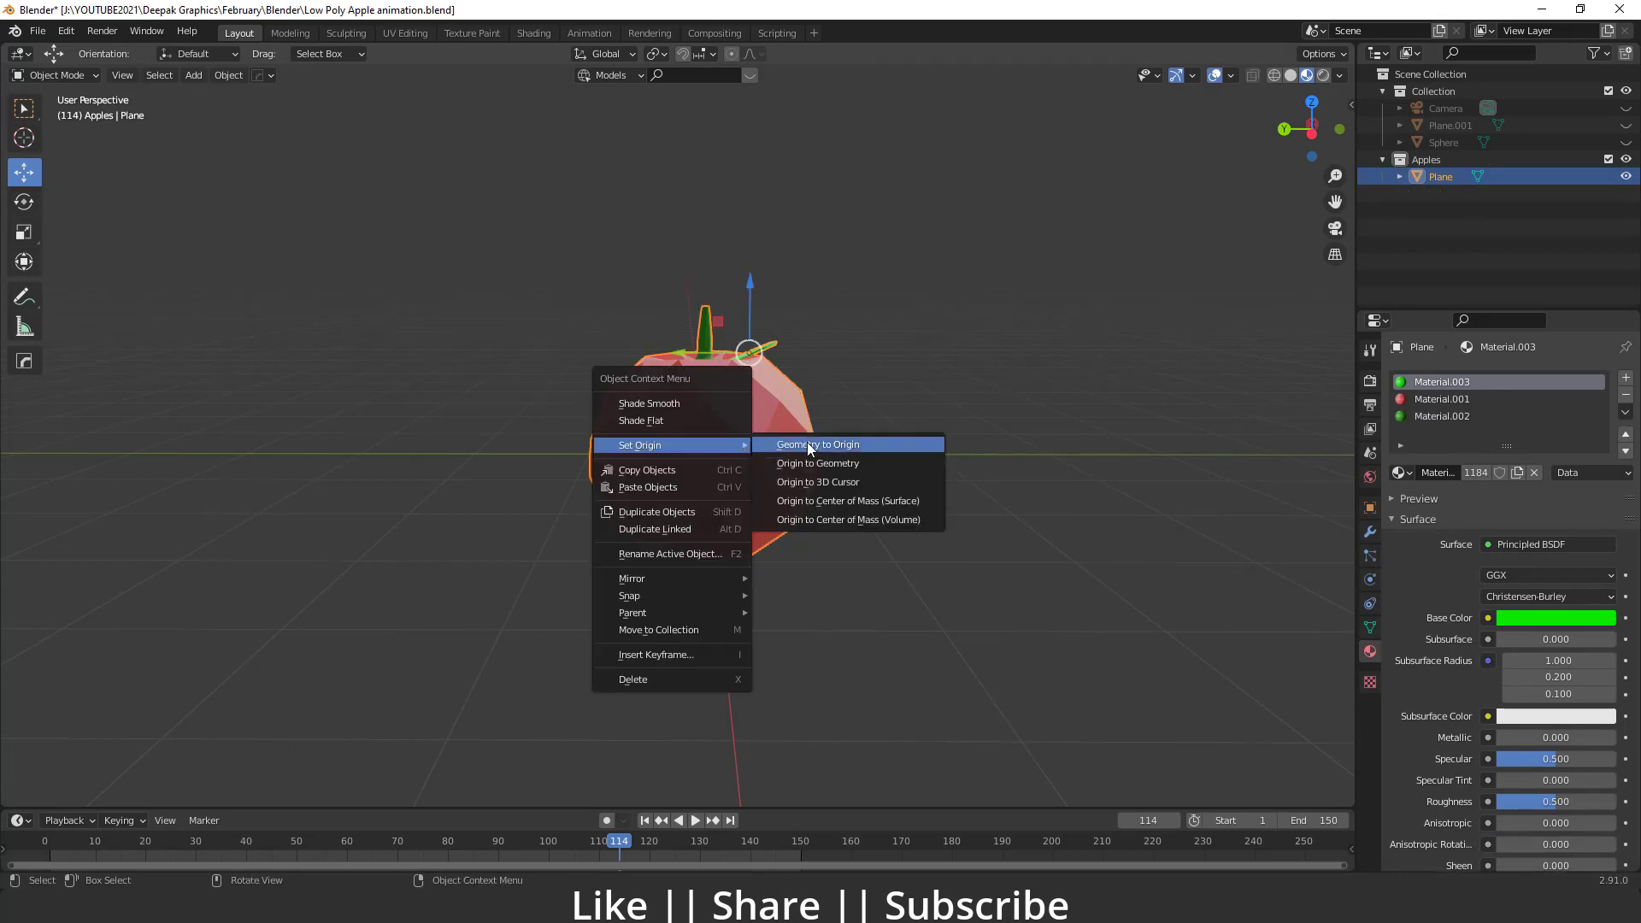
click(842, 469)
Scale the joined apple down.
middle_drag(848, 468, 754, 374)
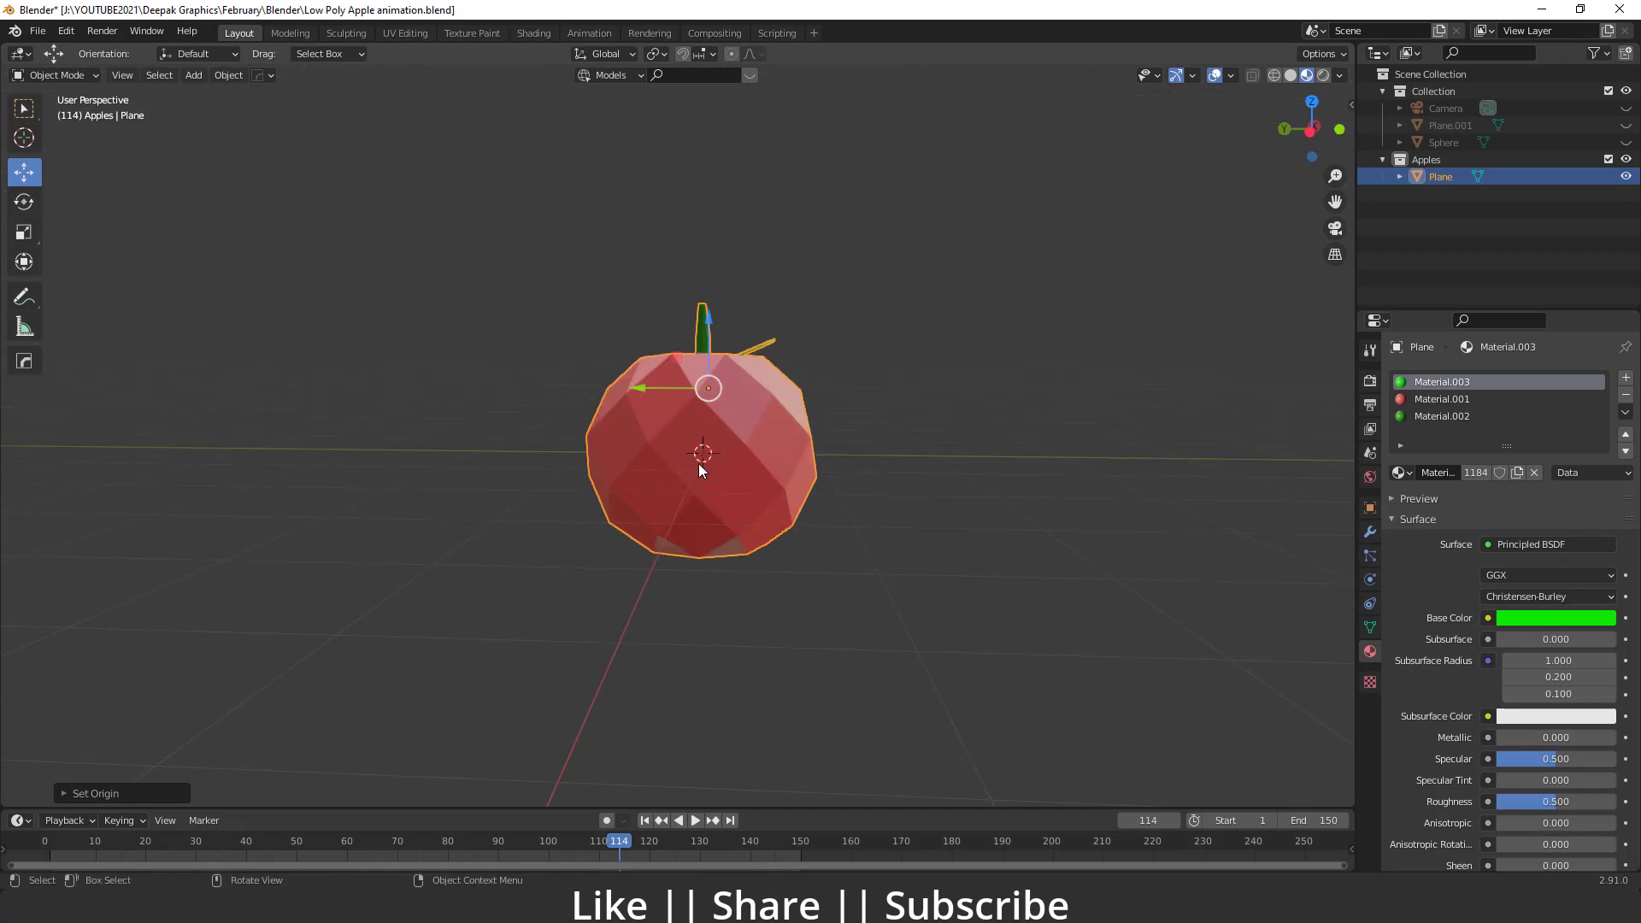
key(grave)
click(618, 306)
middle_drag(659, 381, 758, 551)
scroll(695, 495, up, 4)
key(s)
click(759, 525)
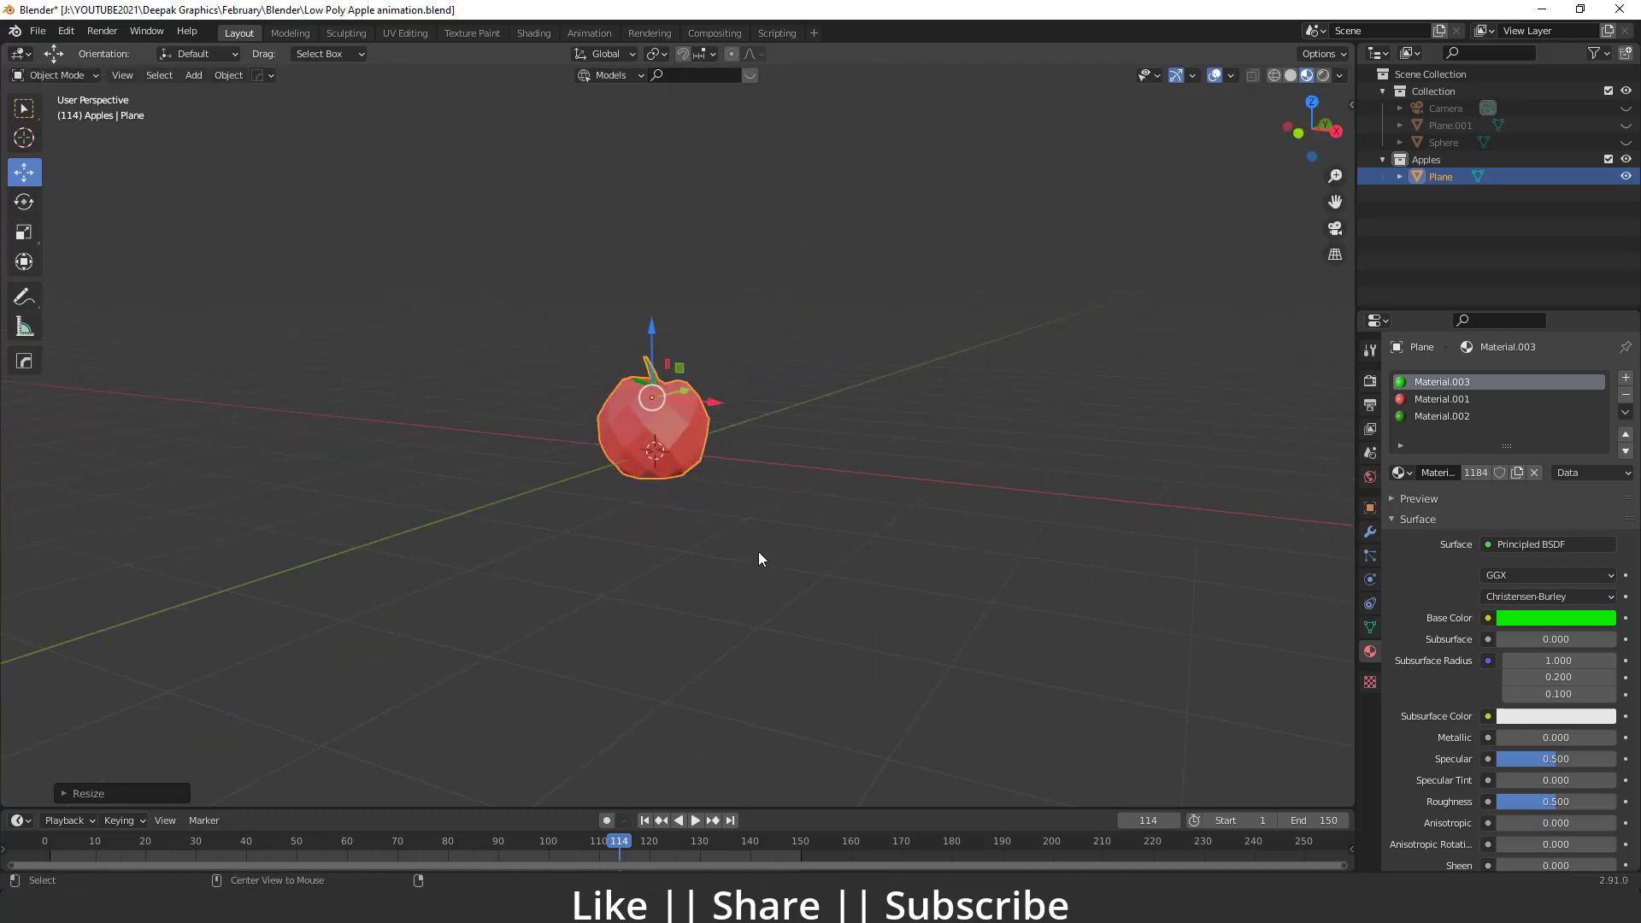
Reveal the hidden camera, backdrop and sphere, and raise the apple along Z above the backdrop floor.
key(alt+h)
click(936, 352)
middle_drag(1017, 412, 932, 387)
click(685, 402)
drag(647, 335, 647, 245)
middle_drag(714, 335, 776, 470)
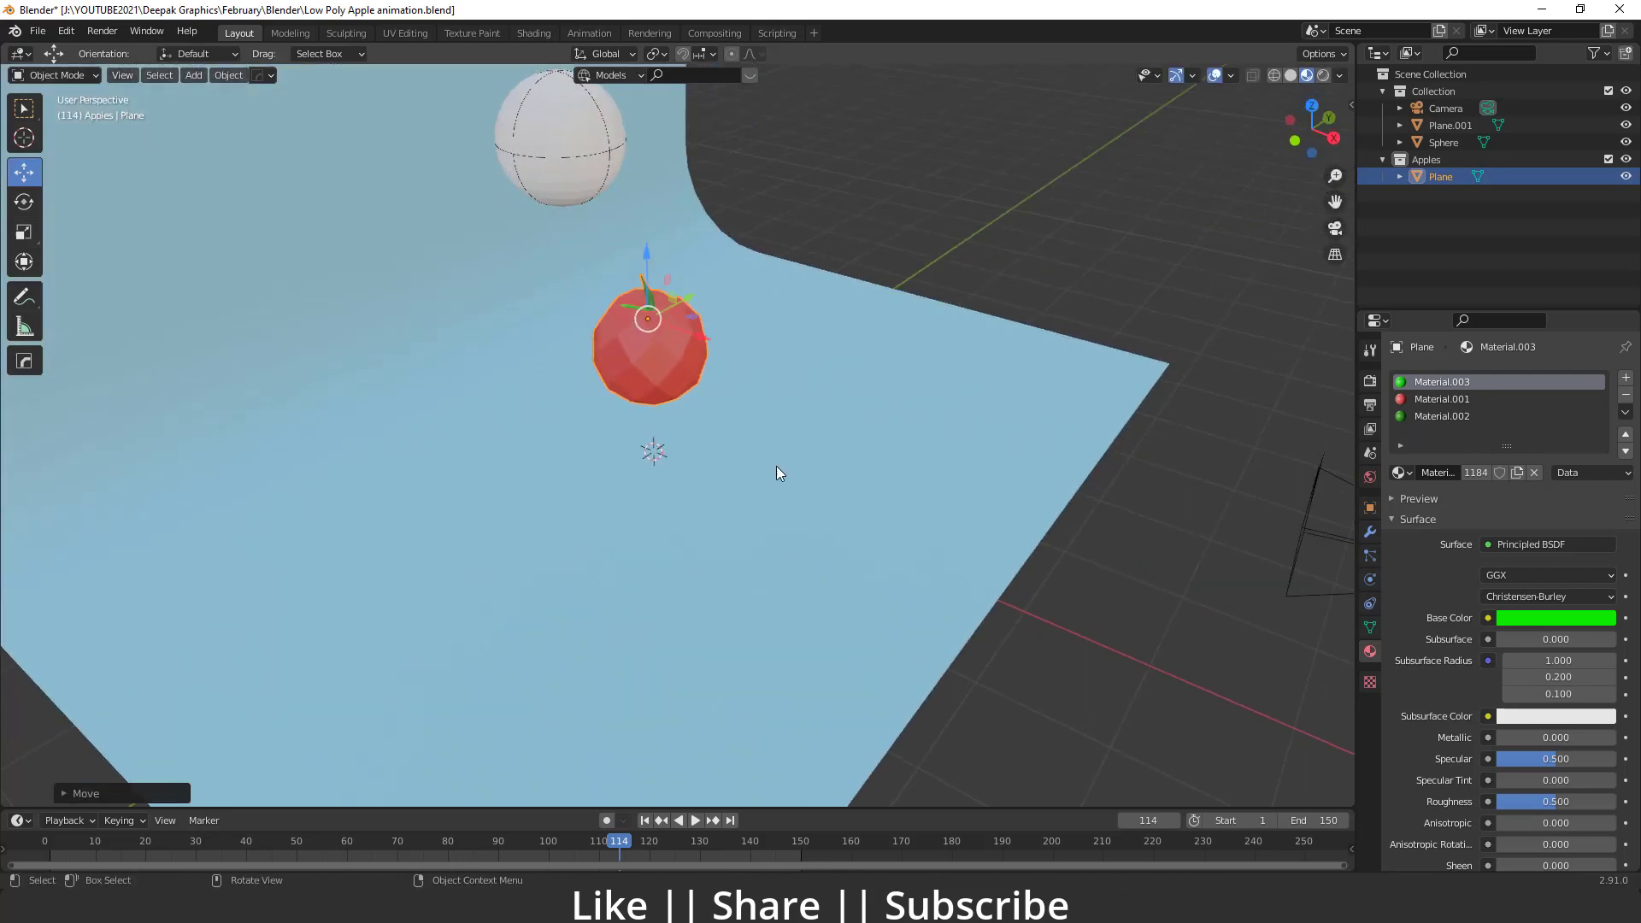
Shrink the apple further relative to the large sphere and apply its object transform.
key(s)
click(693, 359)
middle_drag(692, 359, 809, 660)
scroll(668, 396, up, 4)
key(ctrl+a)
click(640, 479)
Set the resized apple's origin to its geometry again.
middle_drag(639, 480, 777, 467)
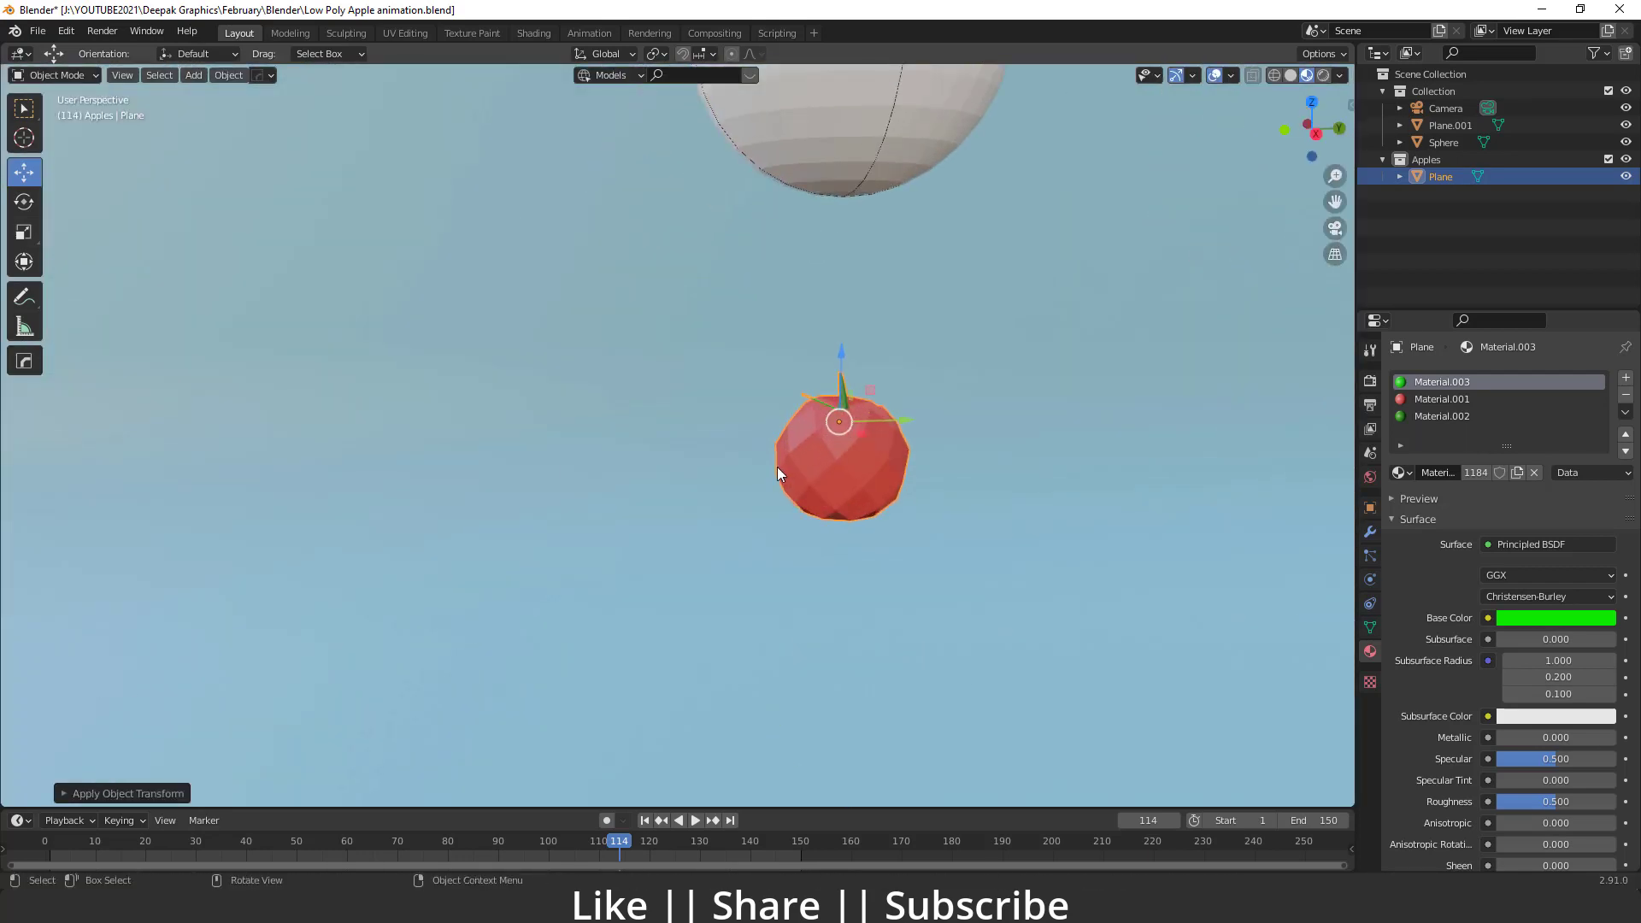
right_click(777, 467)
mouse_move(868, 465)
click(941, 485)
Move the apple along the negative X axis toward the sphere until it overlaps the sphere's edge as seen from above.
middle_drag(940, 486, 843, 423)
key(grave)
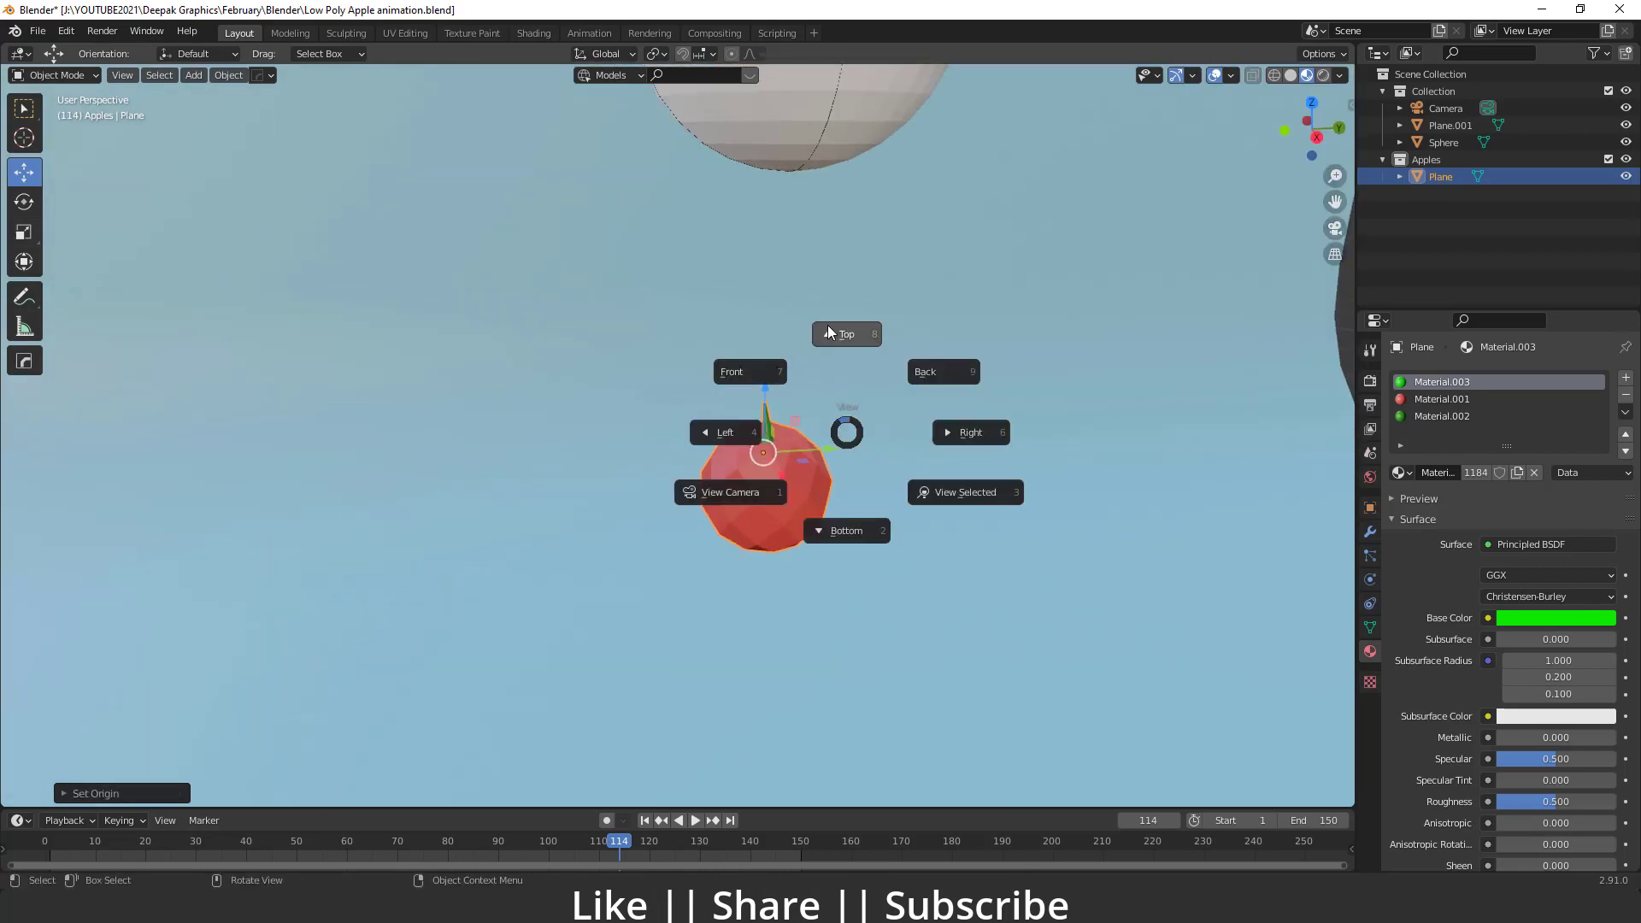
click(828, 325)
key(g)
key(x)
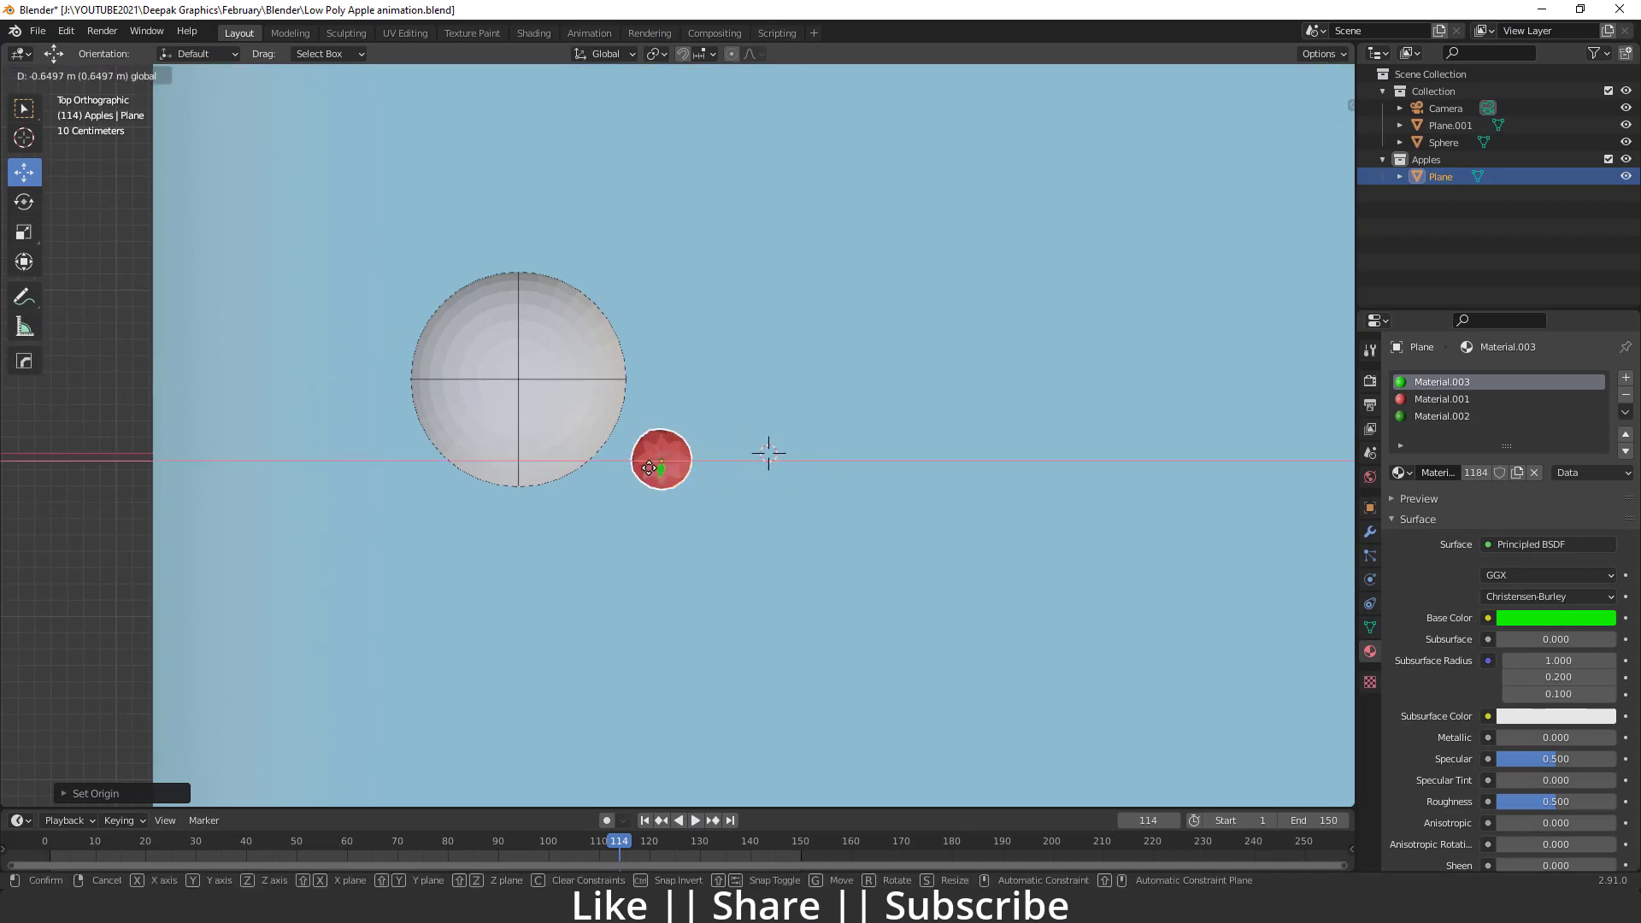
click(725, 562)
Raise the apple about 3.78 m along Z, high above the sphere and backdrop.
middle_drag(725, 562, 644, 545)
key(g)
key(z)
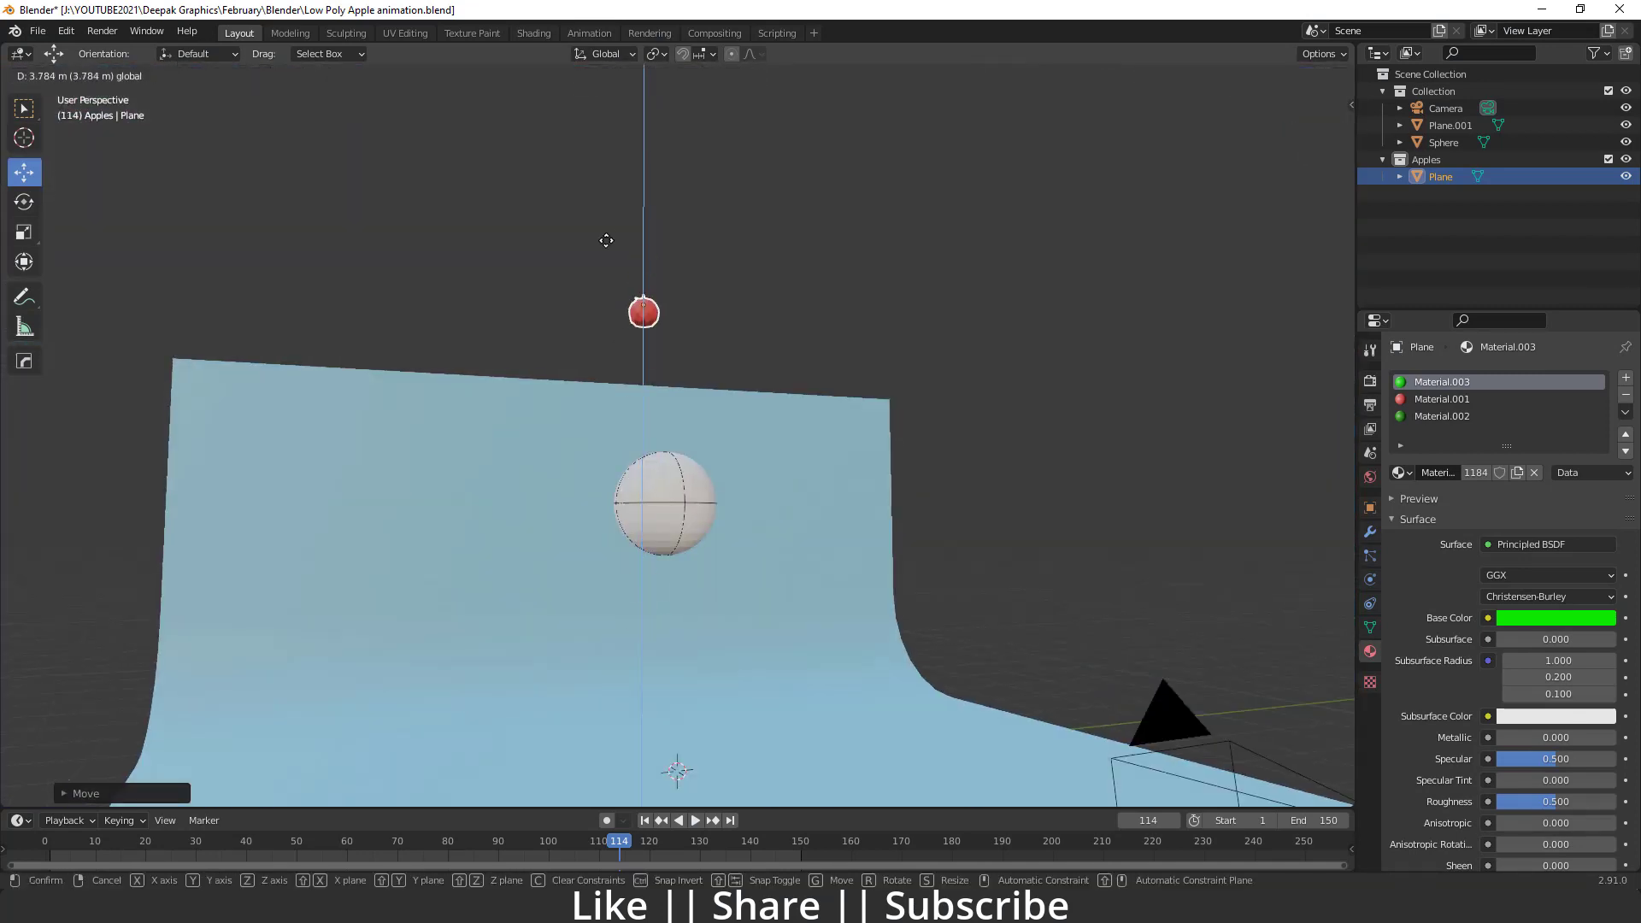
click(606, 240)
Duplicate the apple about 0.4 m along negative X and repeat the duplication twice to form a row of four.
middle_drag(606, 240, 730, 378)
key(grave)
click(716, 277)
scroll(691, 484, up, 2)
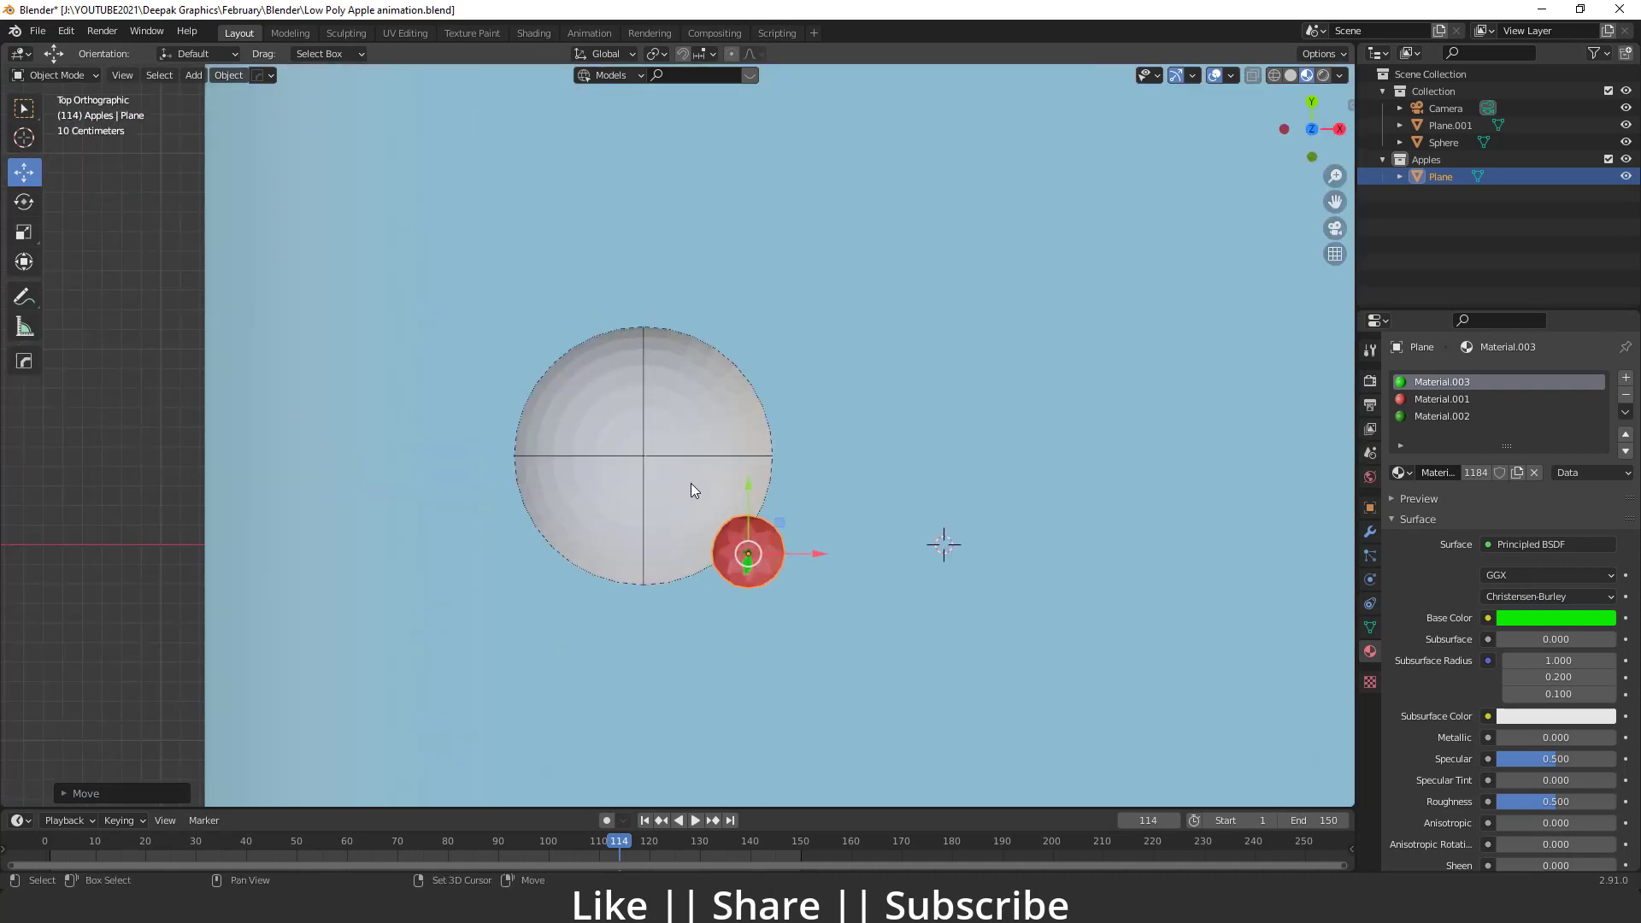
shift+middle_drag(691, 484, 694, 402)
scroll(694, 402, up, 2)
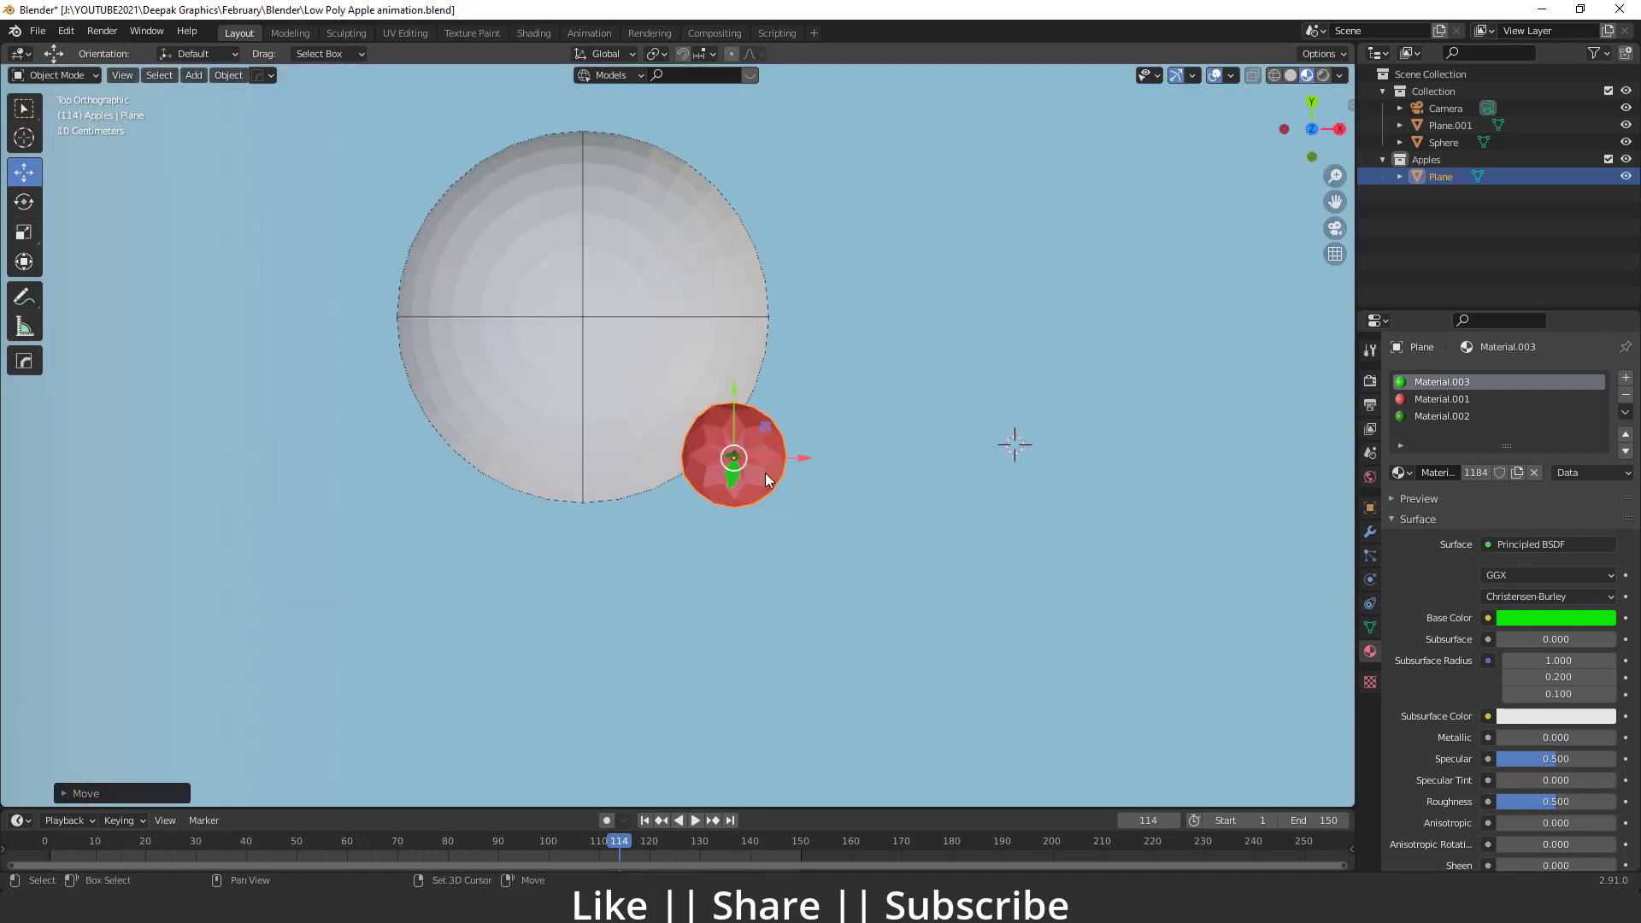
key(shift+d)
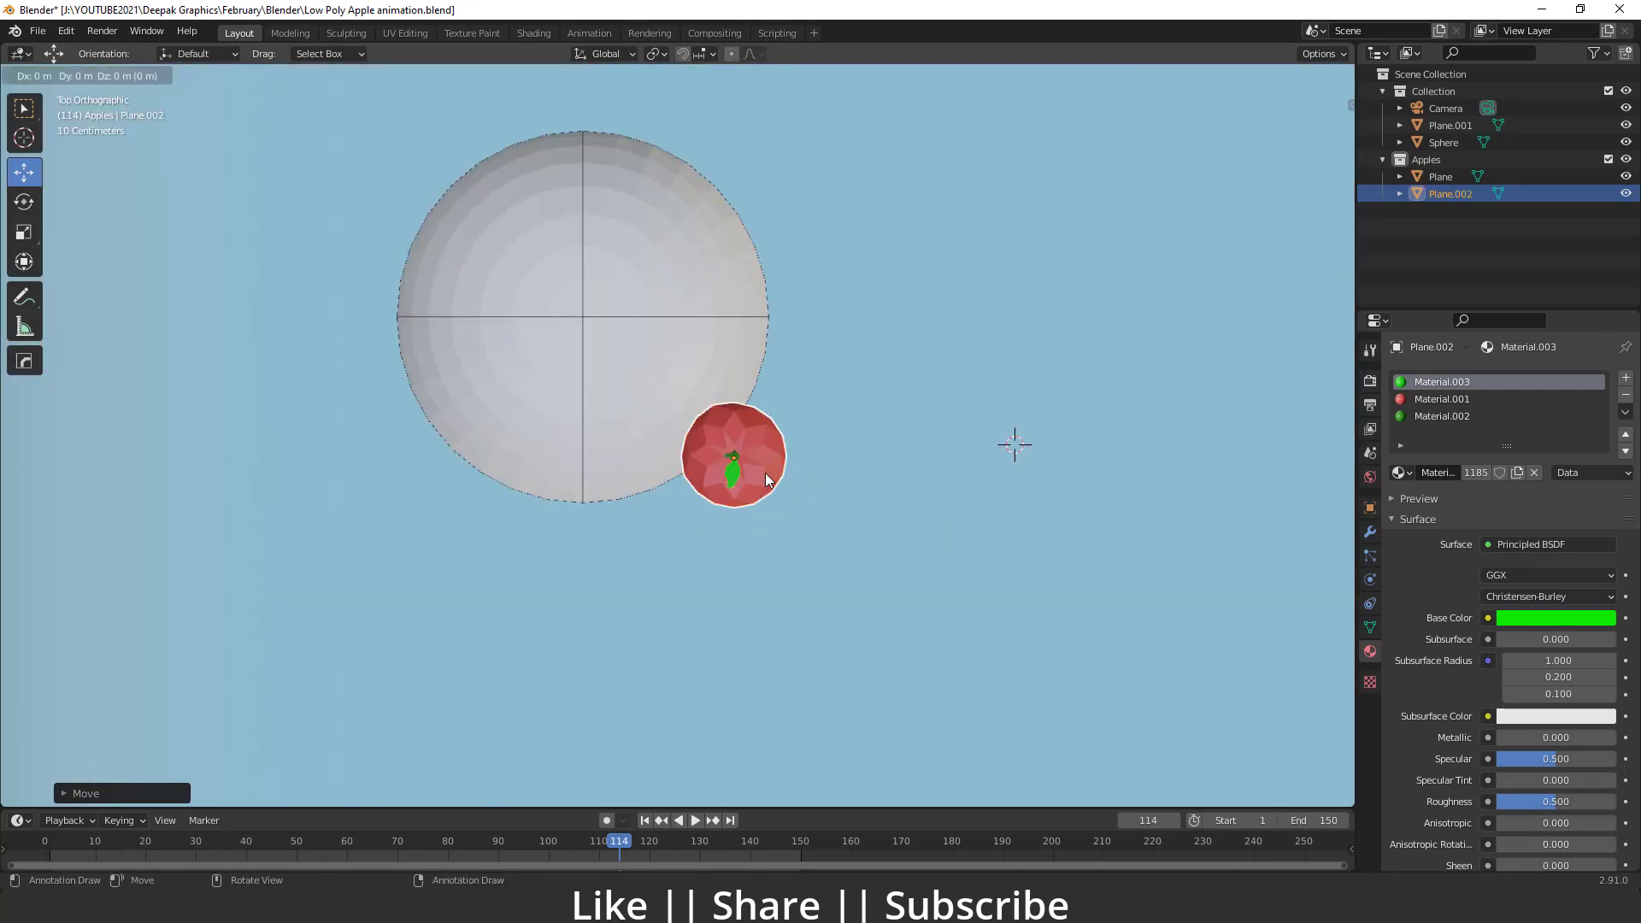
key(x)
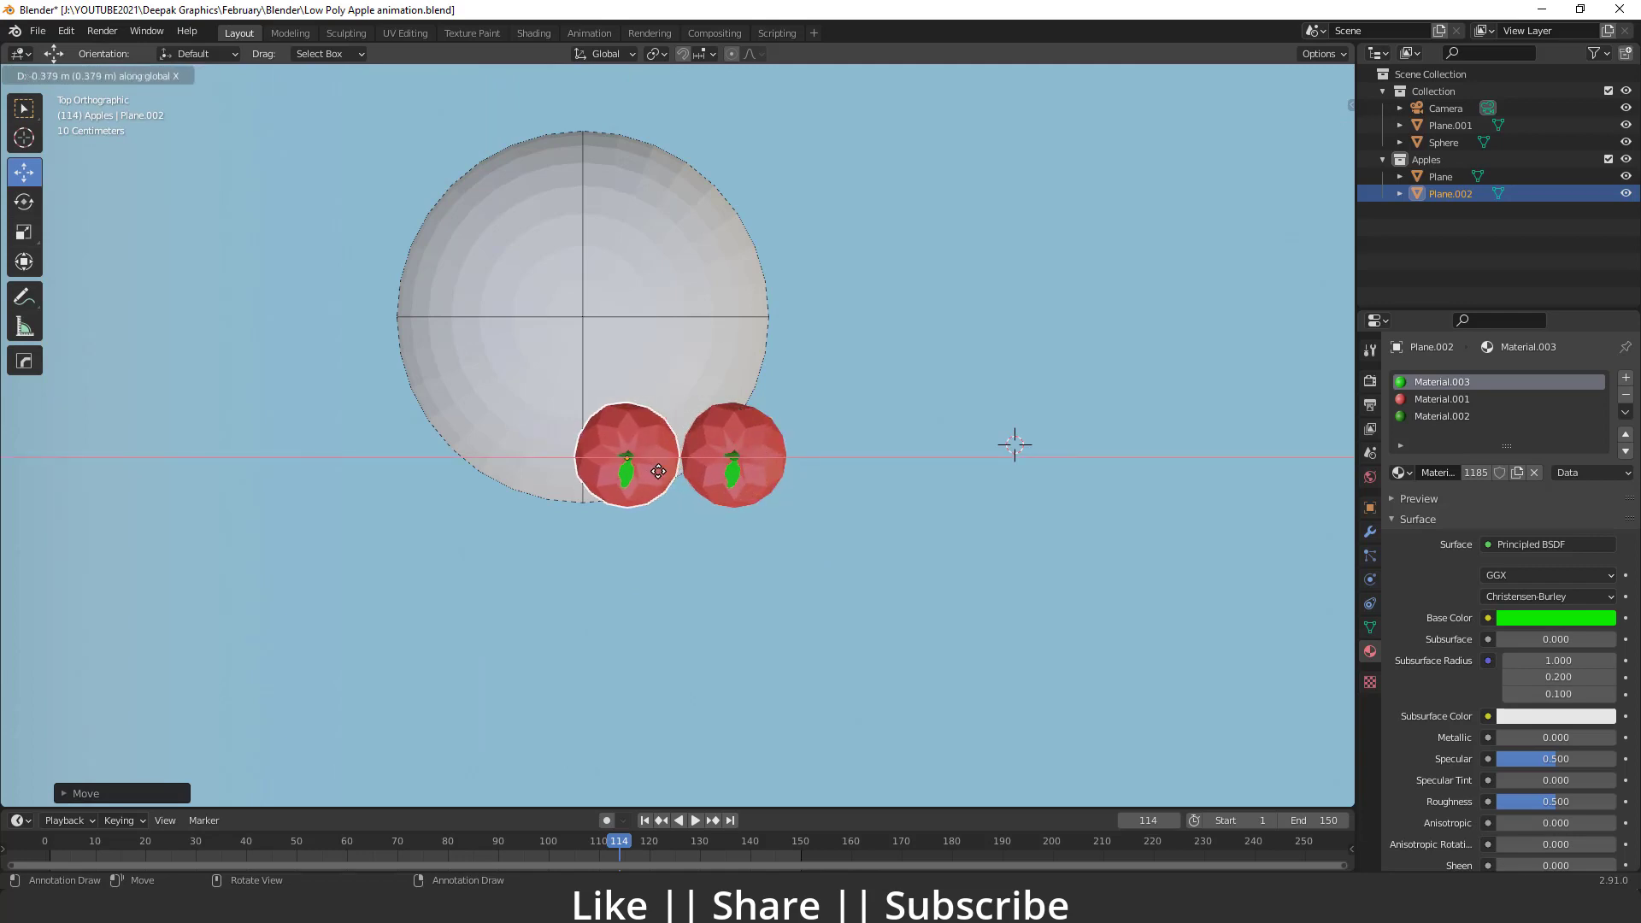
click(654, 471)
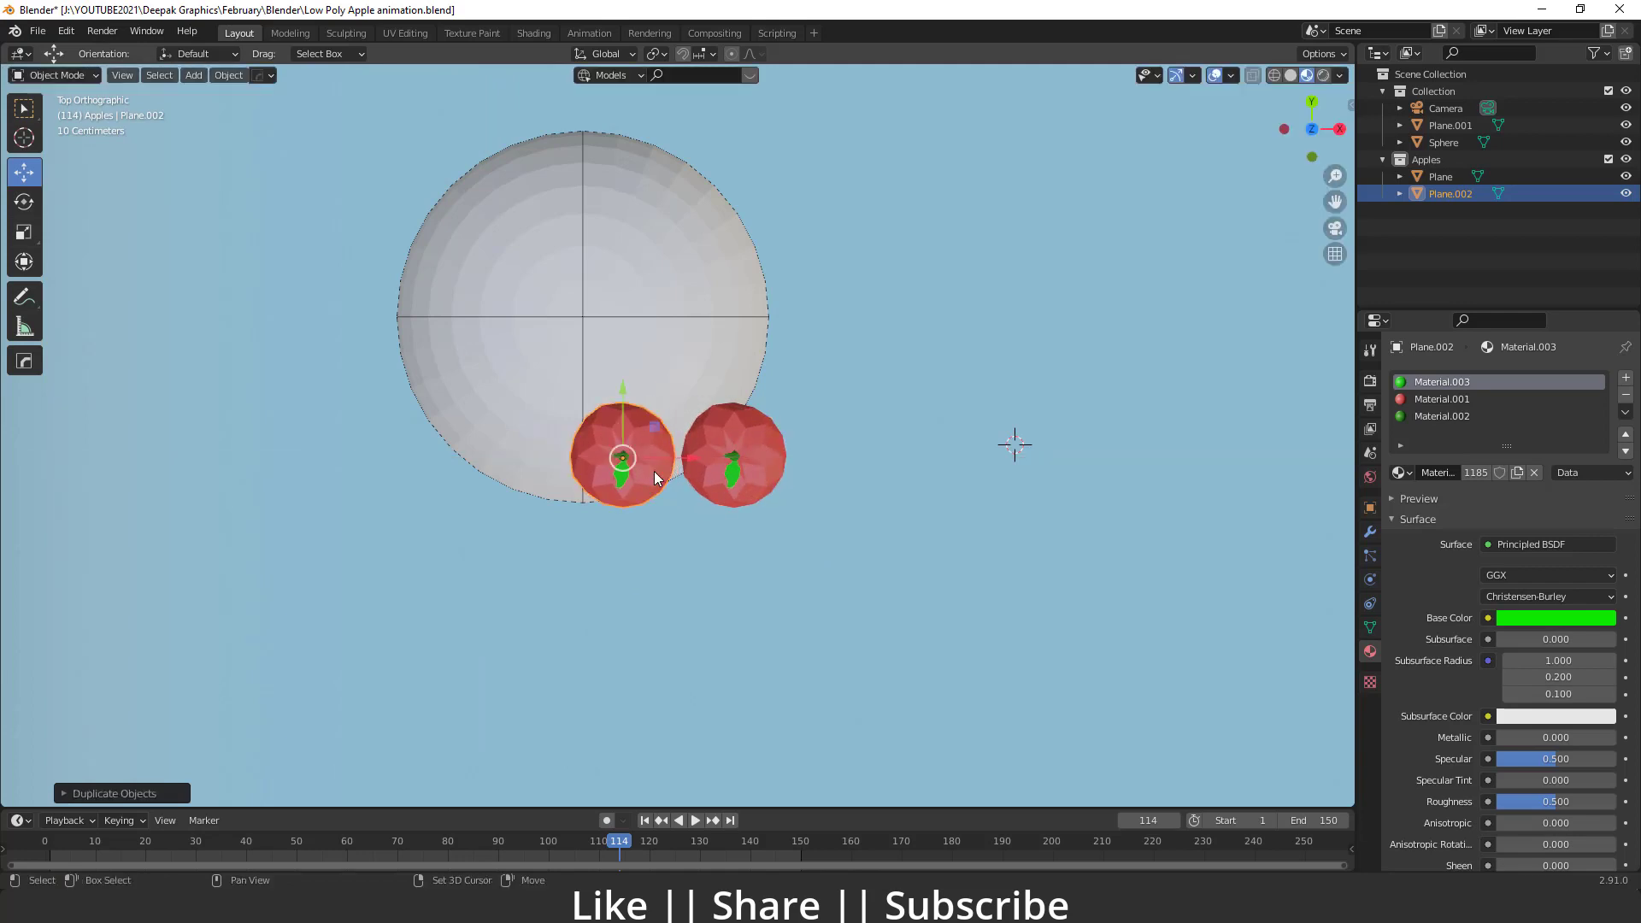
key(shift+r)
key(shift+r)
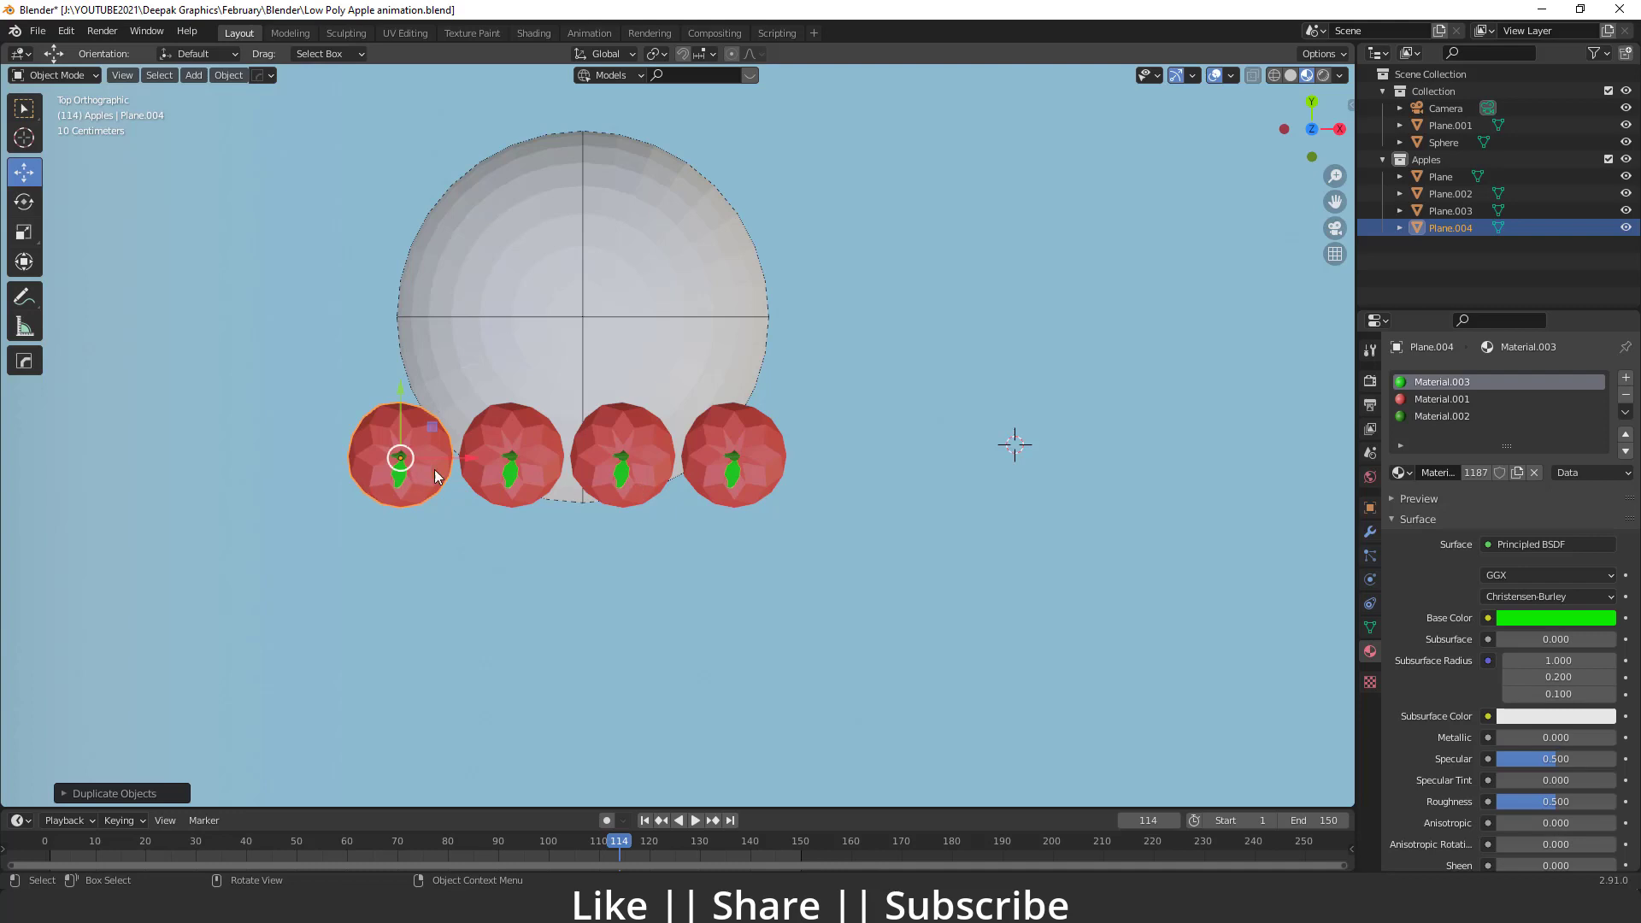
Duplicate the whole row of four apples along Y and repeat twice to form a four-by-four grid over the sphere.
shift+click(571, 473)
shift+click(551, 475)
shift+click(754, 463)
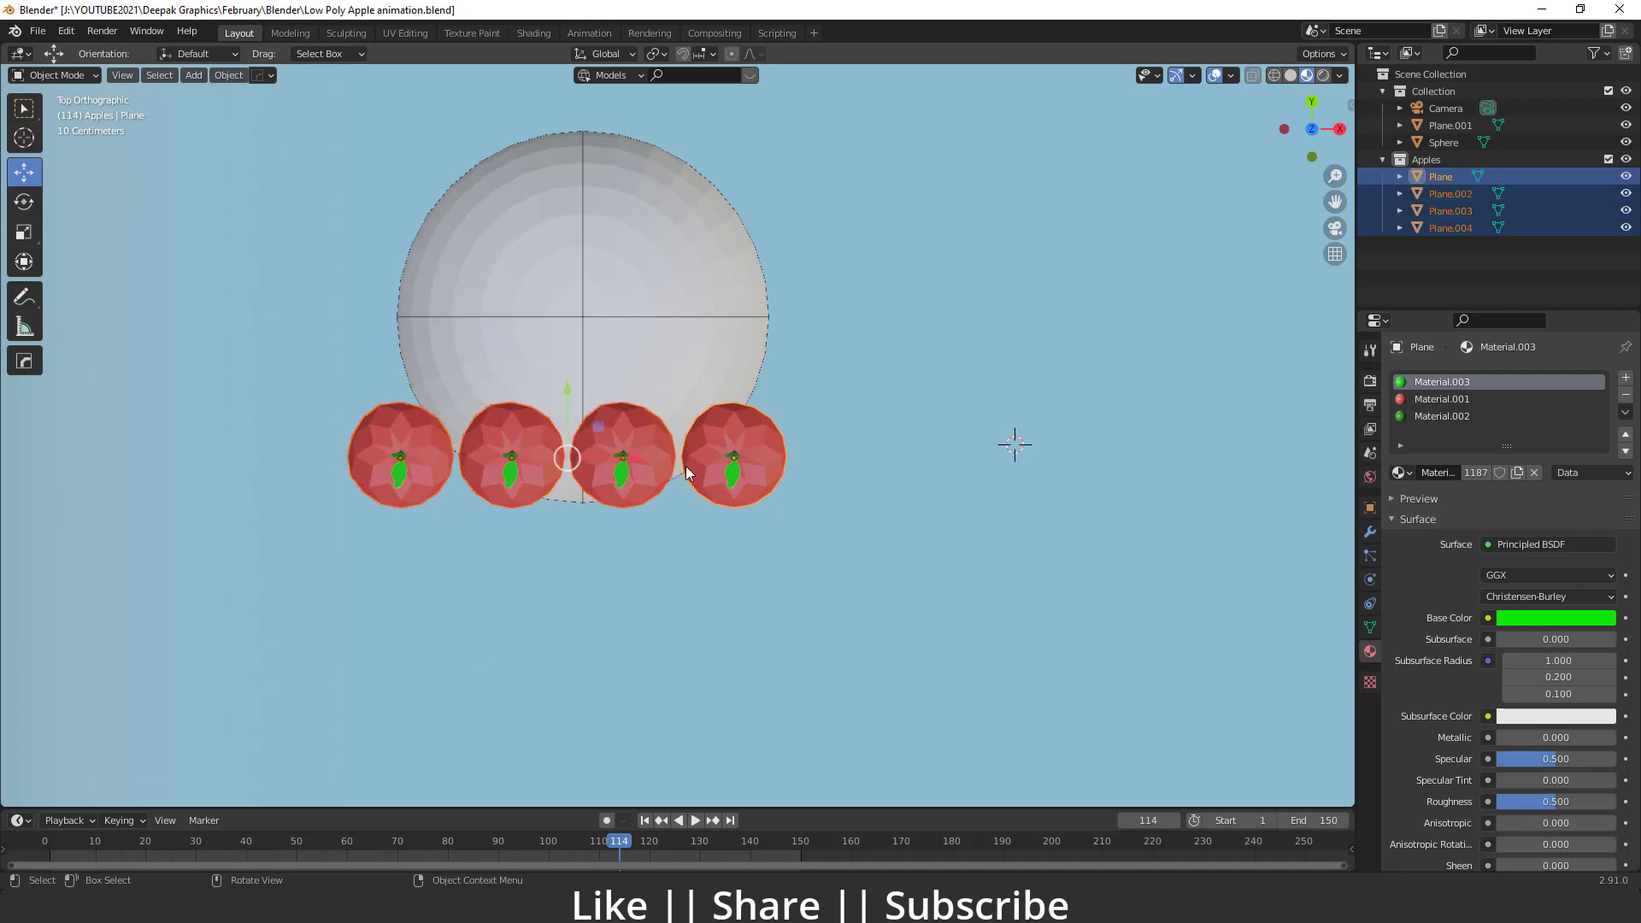
scroll(636, 449, down, 1)
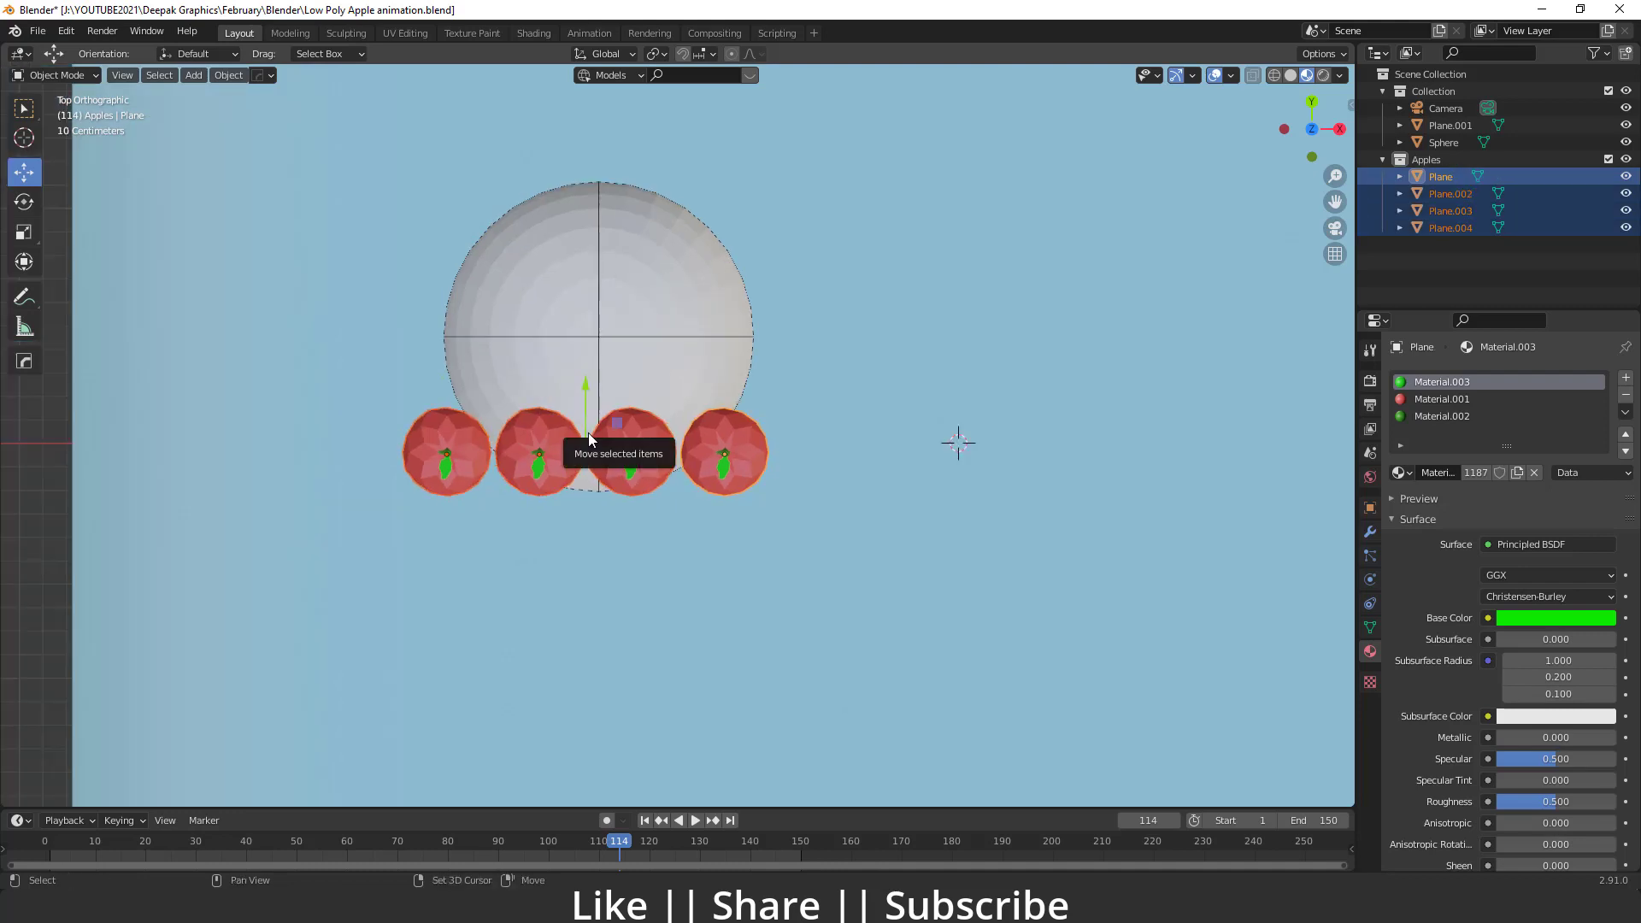
key(shift+d)
key(y)
click(604, 342)
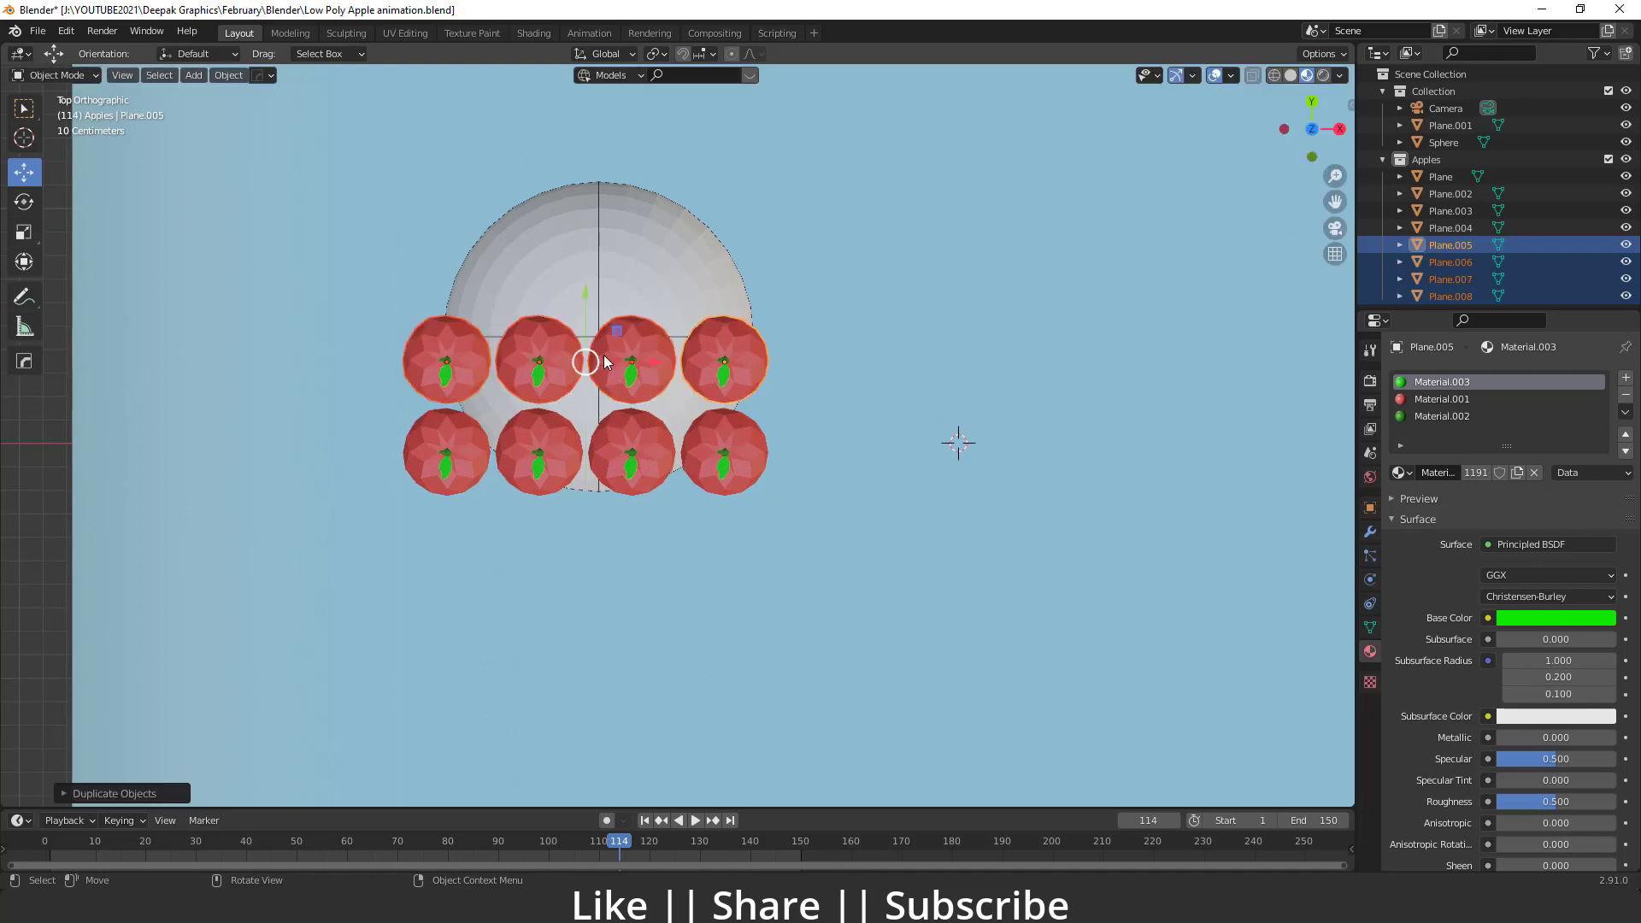
key(shift+r)
key(shift+r)
scroll(736, 463, down, 2)
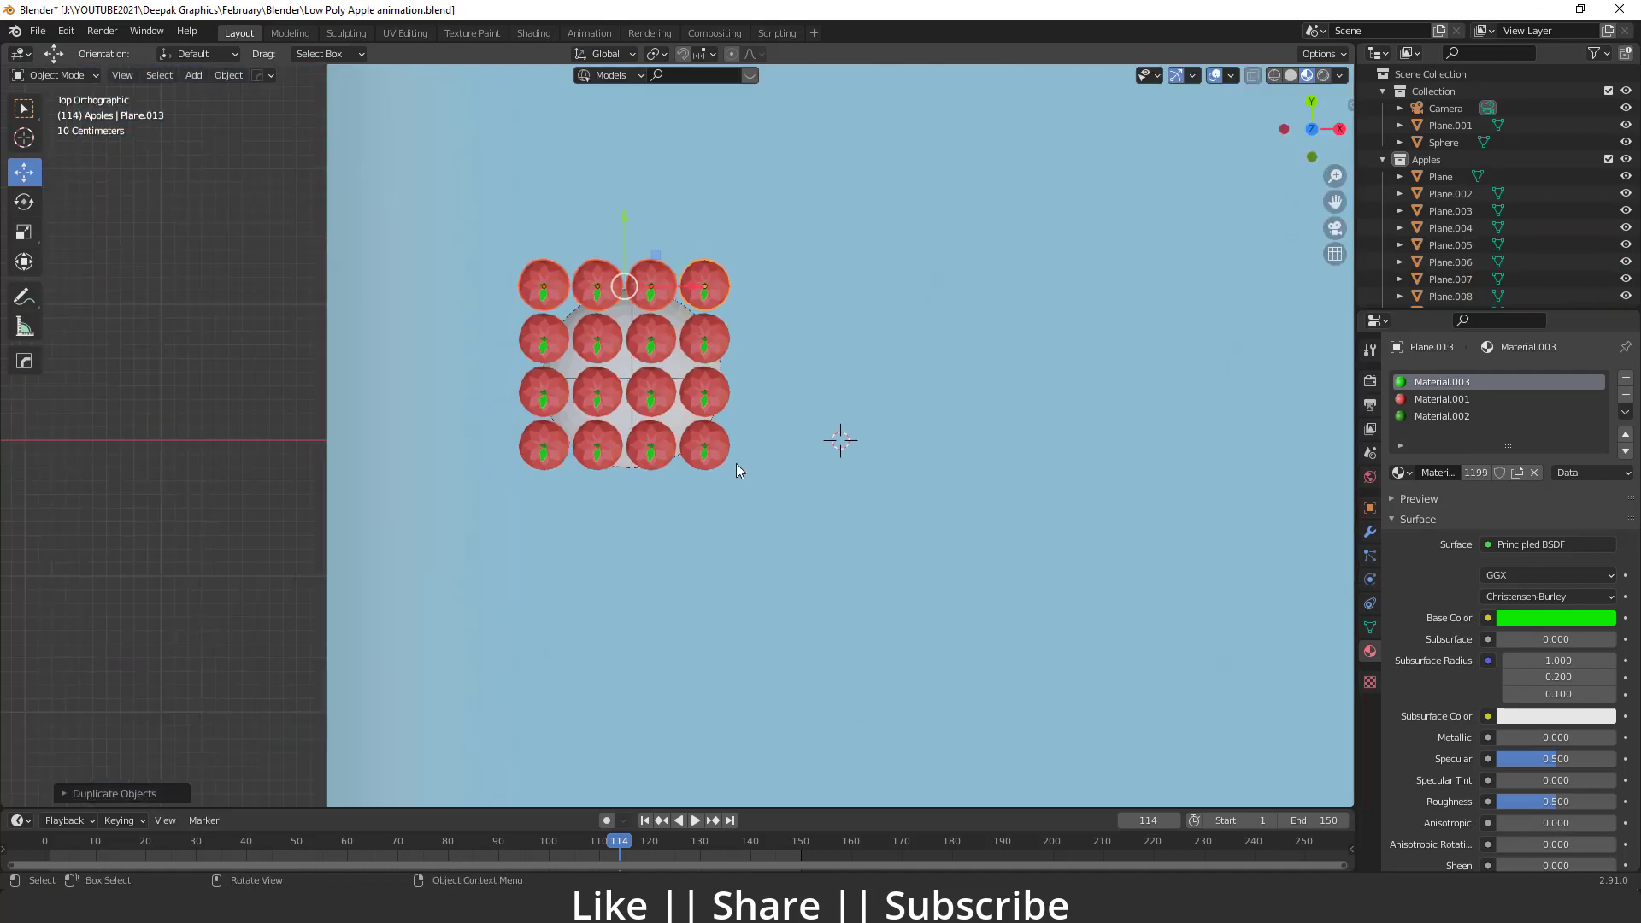
Duplicate all sixteen apples of the grid about 0.38 m upward along Z as a second layer.
middle_drag(736, 463, 521, 245)
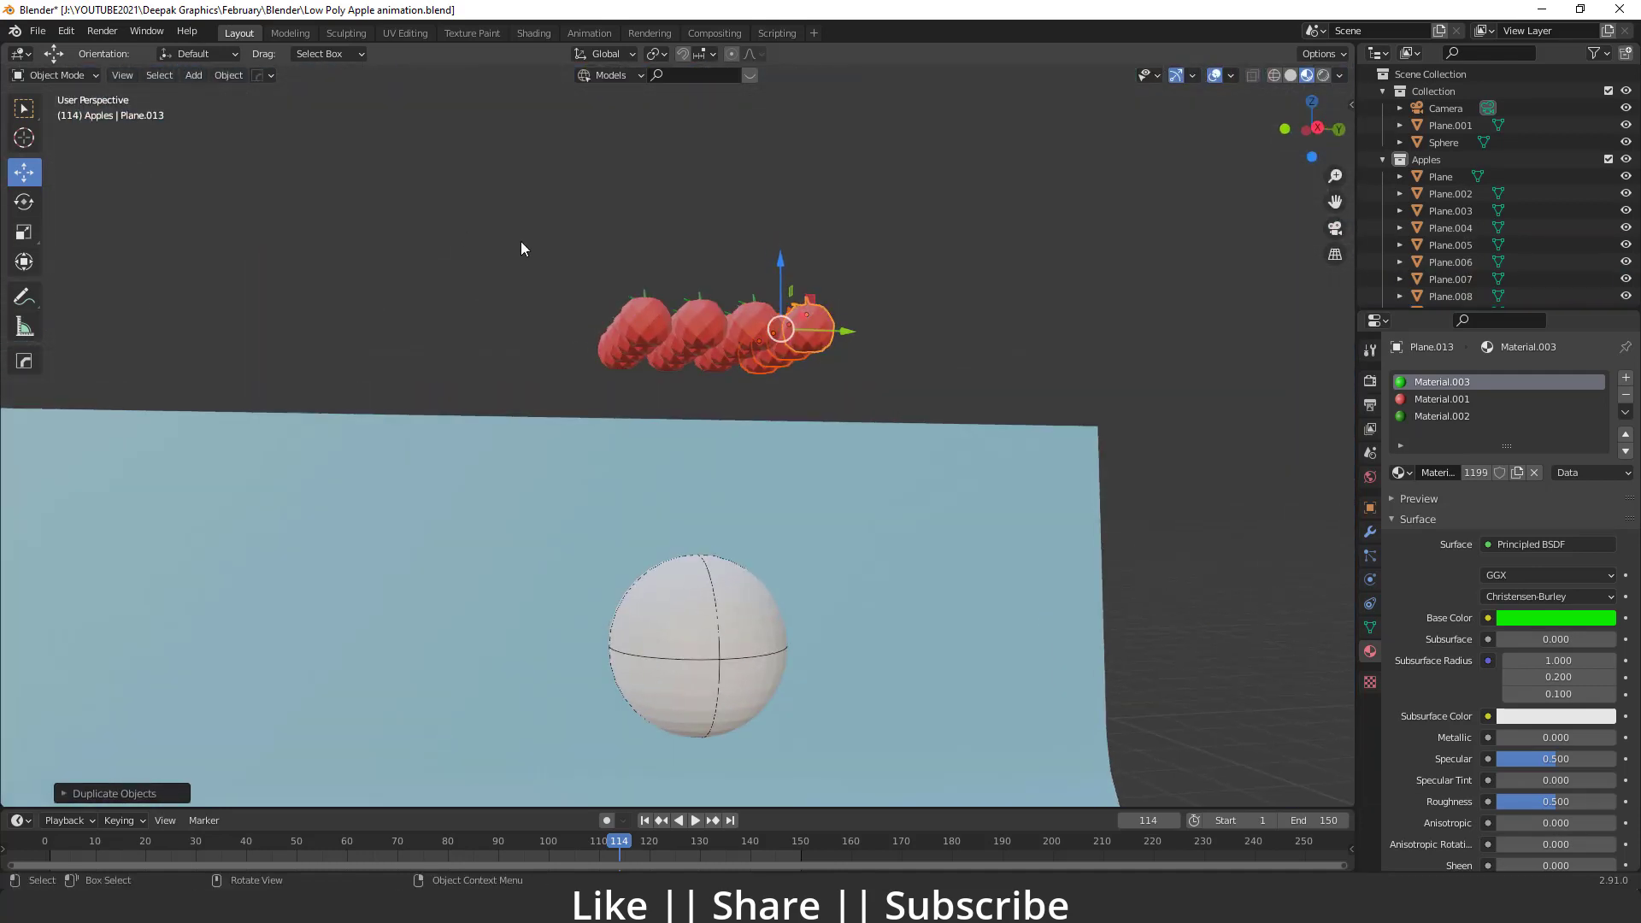
drag(425, 203, 995, 377)
middle_drag(704, 416, 693, 398)
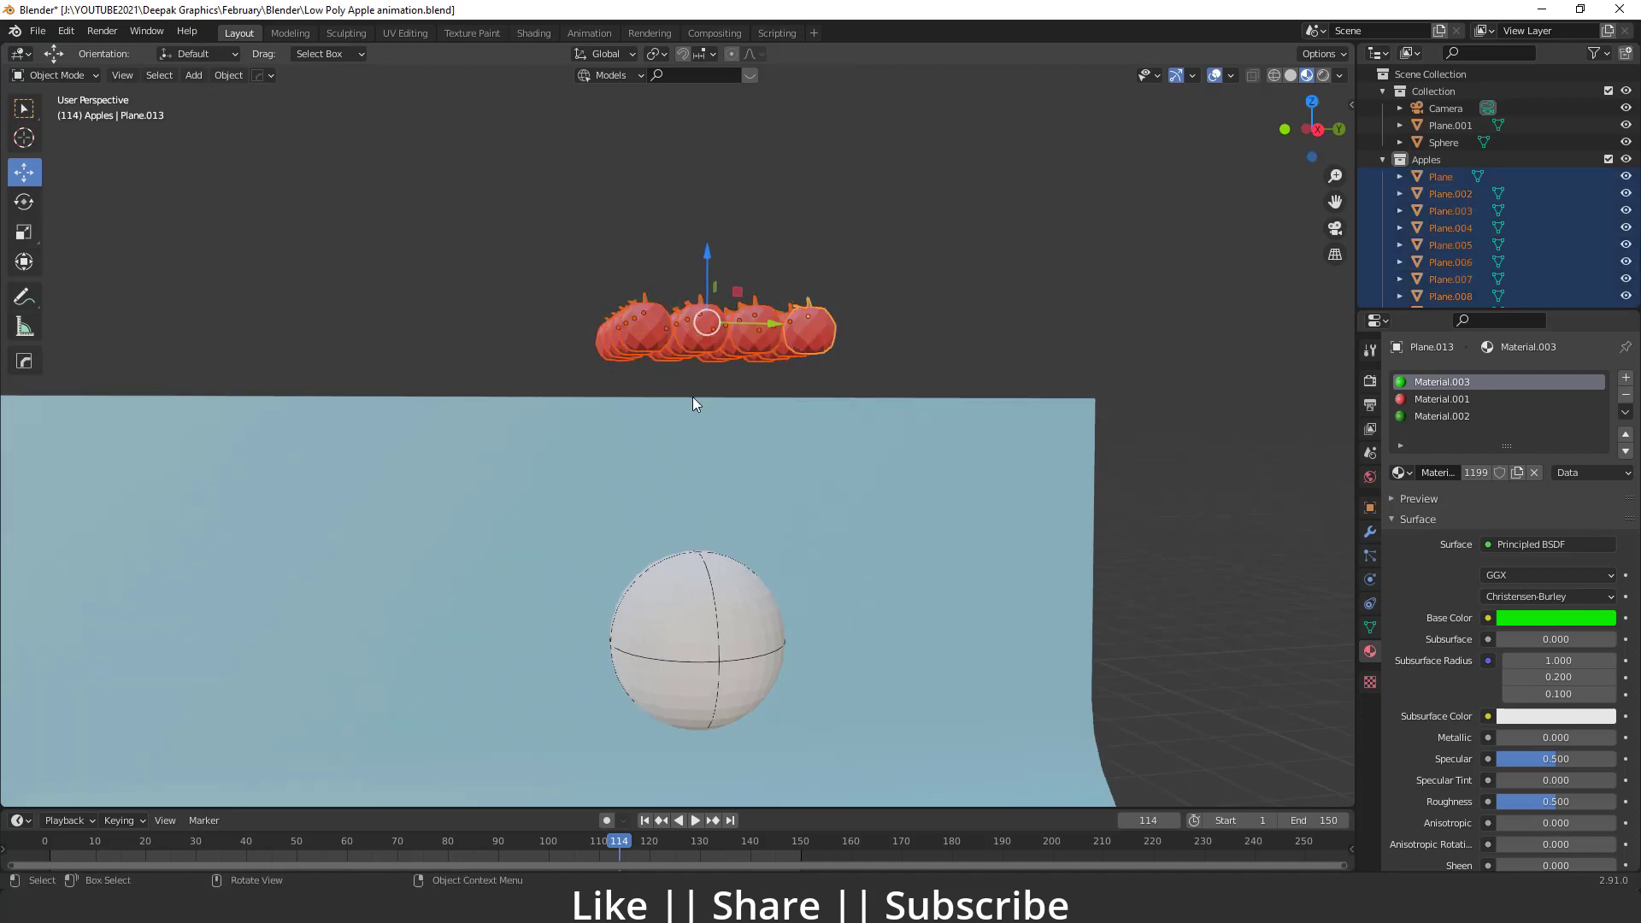
key(shift+d)
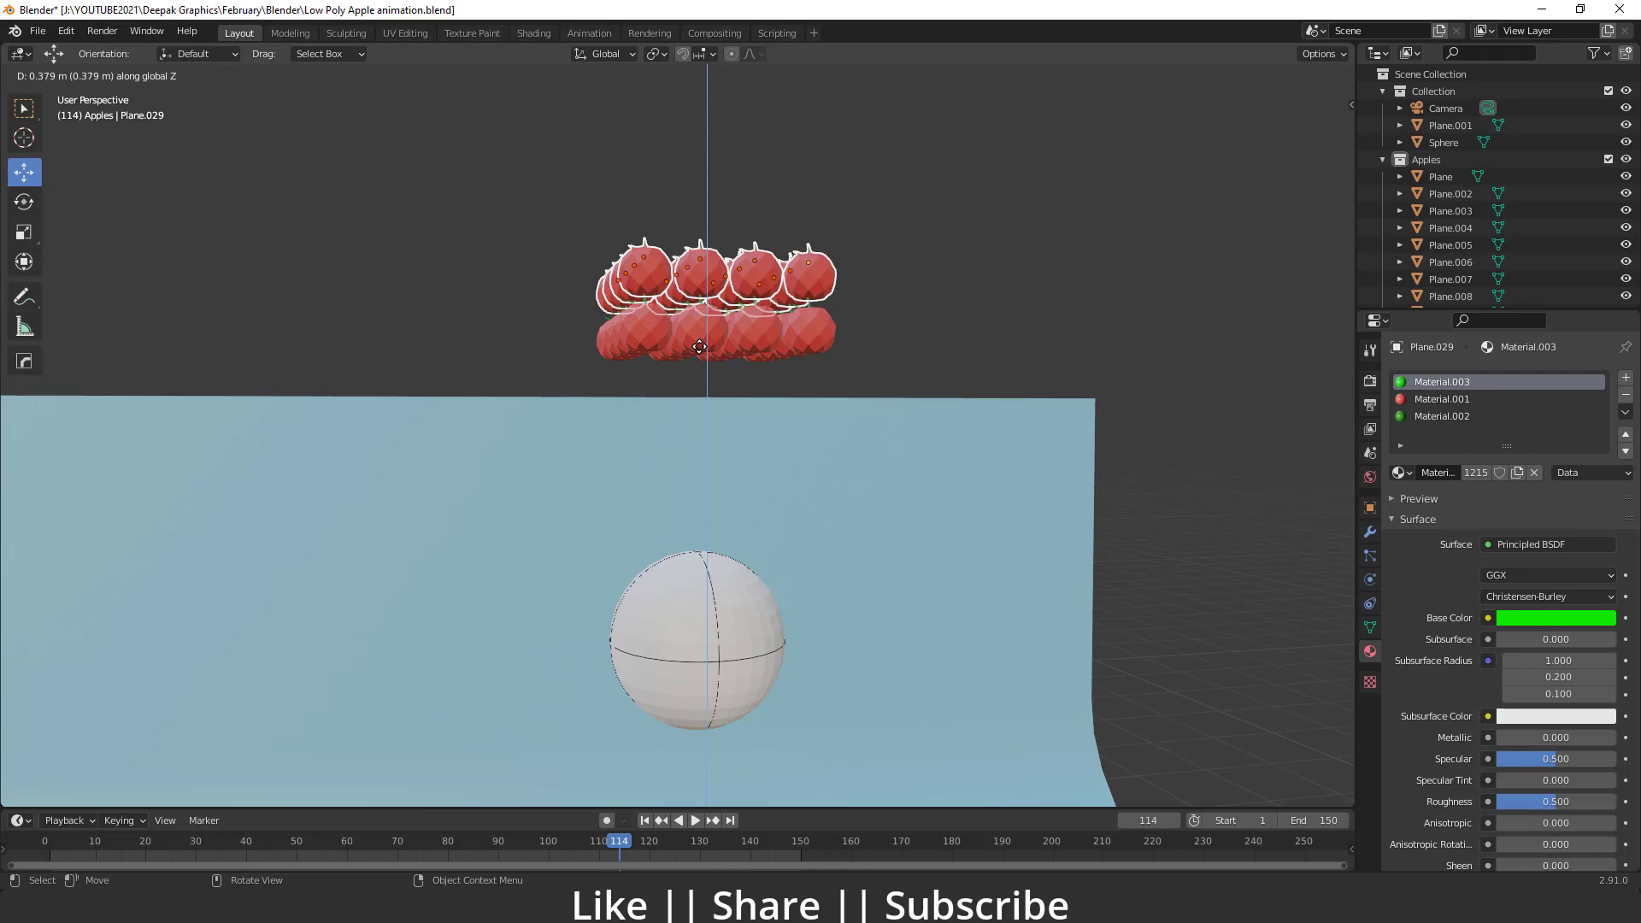
click(699, 347)
scroll(699, 347, down, 3)
shift+middle_drag(708, 409, 696, 469)
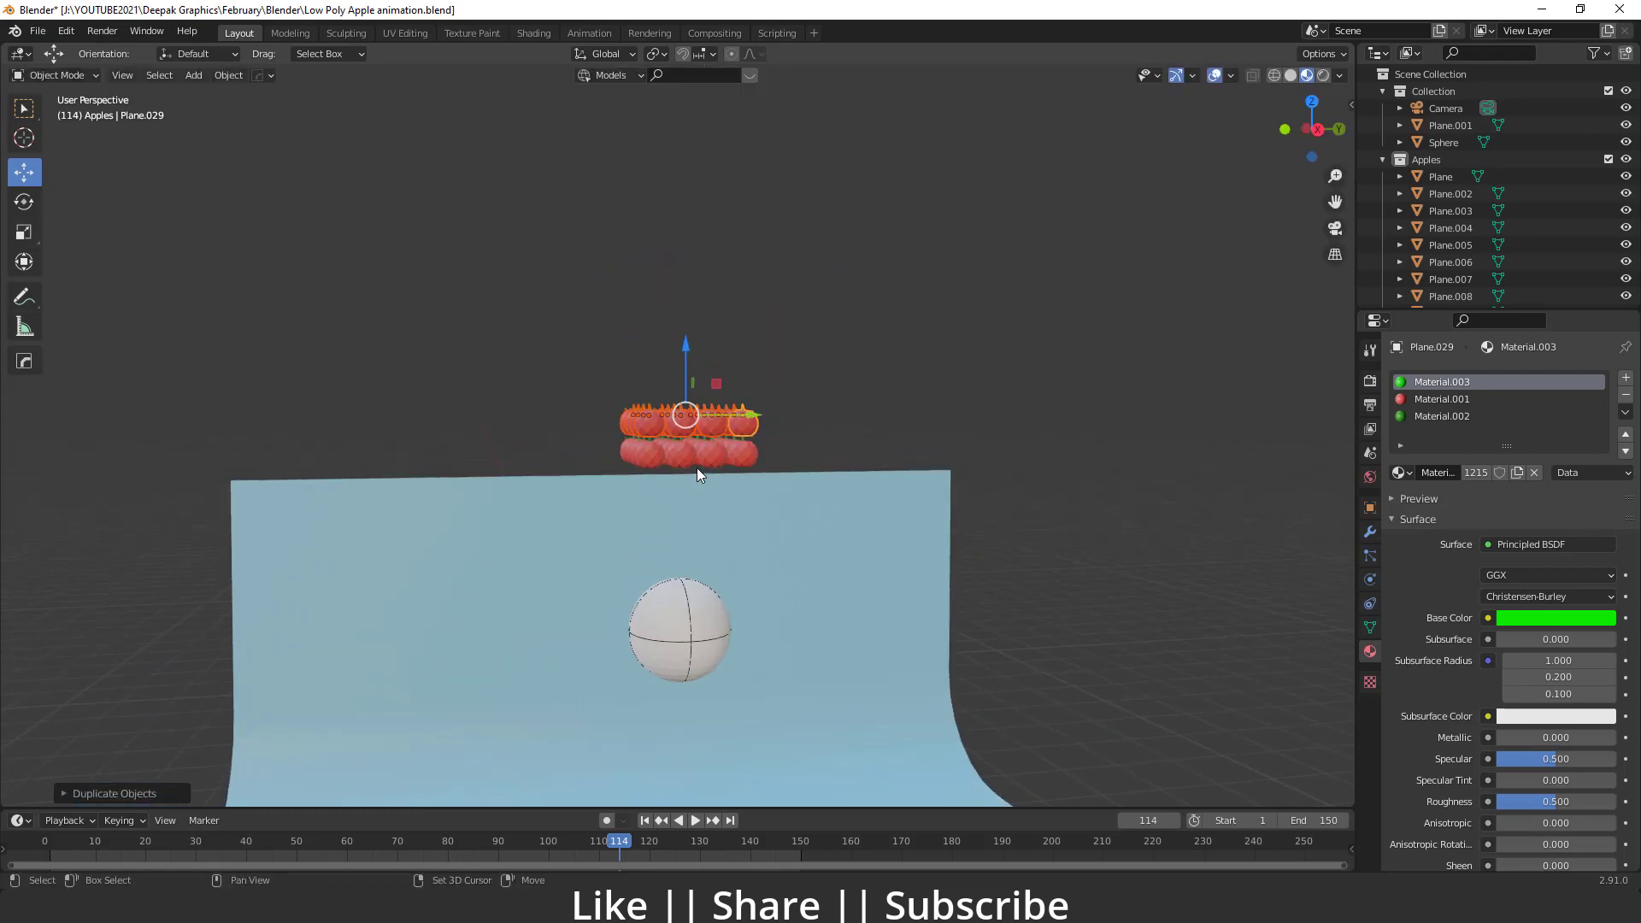
Repeat the upward layer duplication ten more times to stack the apples into a column twelve layers high.
key(shift+r)
key(shift+r)
key(shift+r)
key(shift+r)
key(shift+r)
key(shift+r)
key(shift+r)
key(shift+r)
key(shift+r)
key(shift+r)
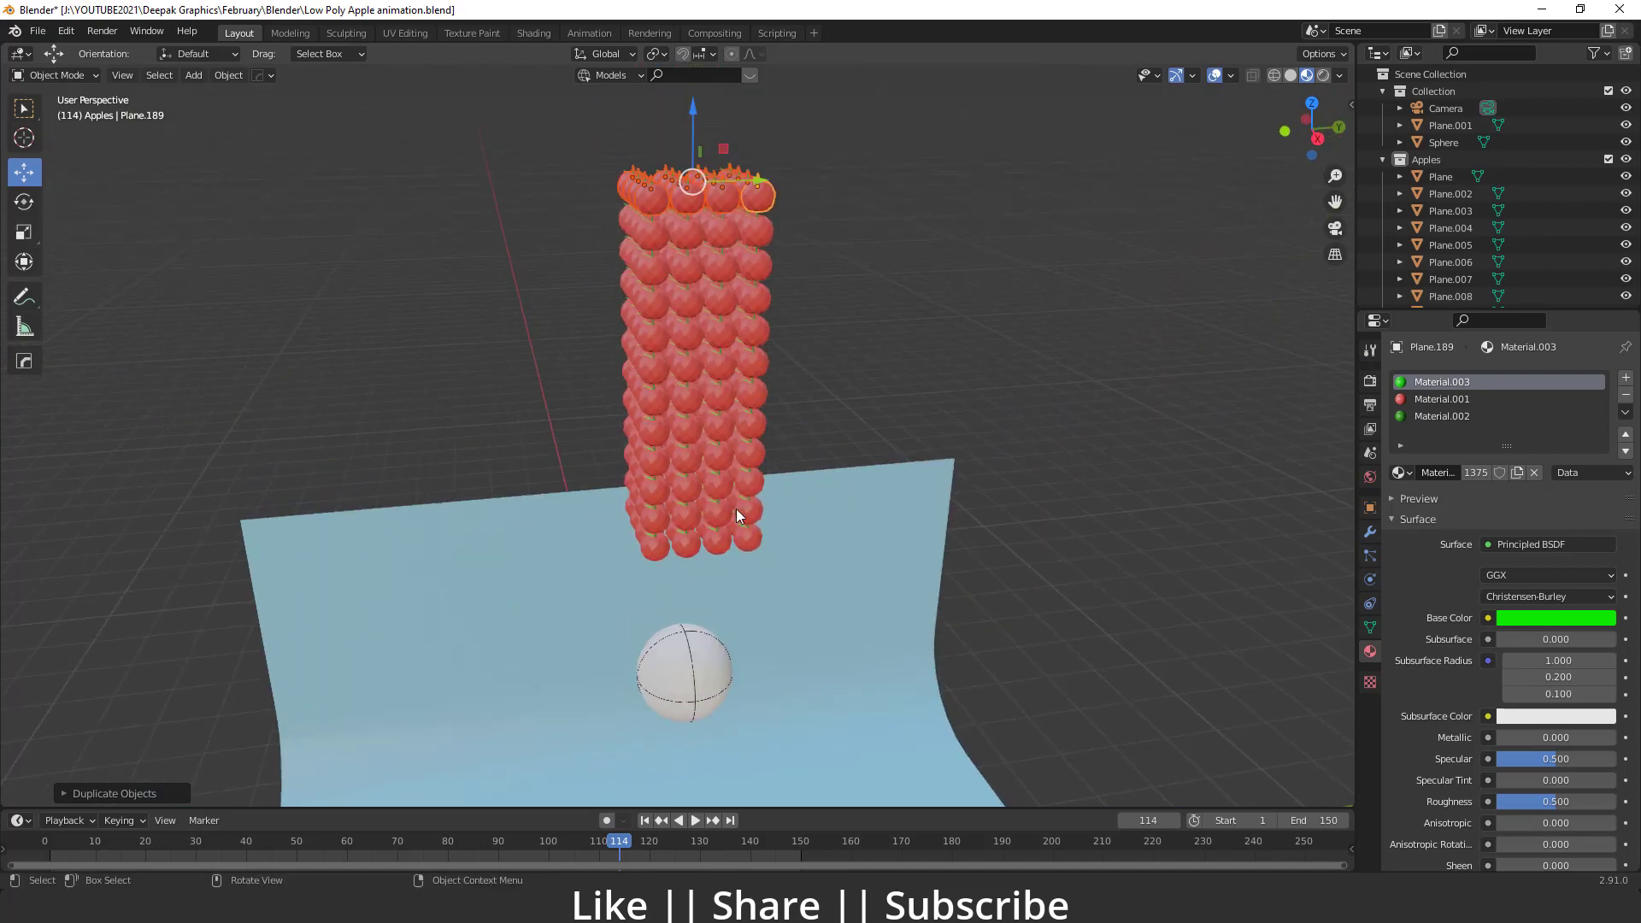
scroll(653, 572, up, 2)
scroll(609, 438, up, 2)
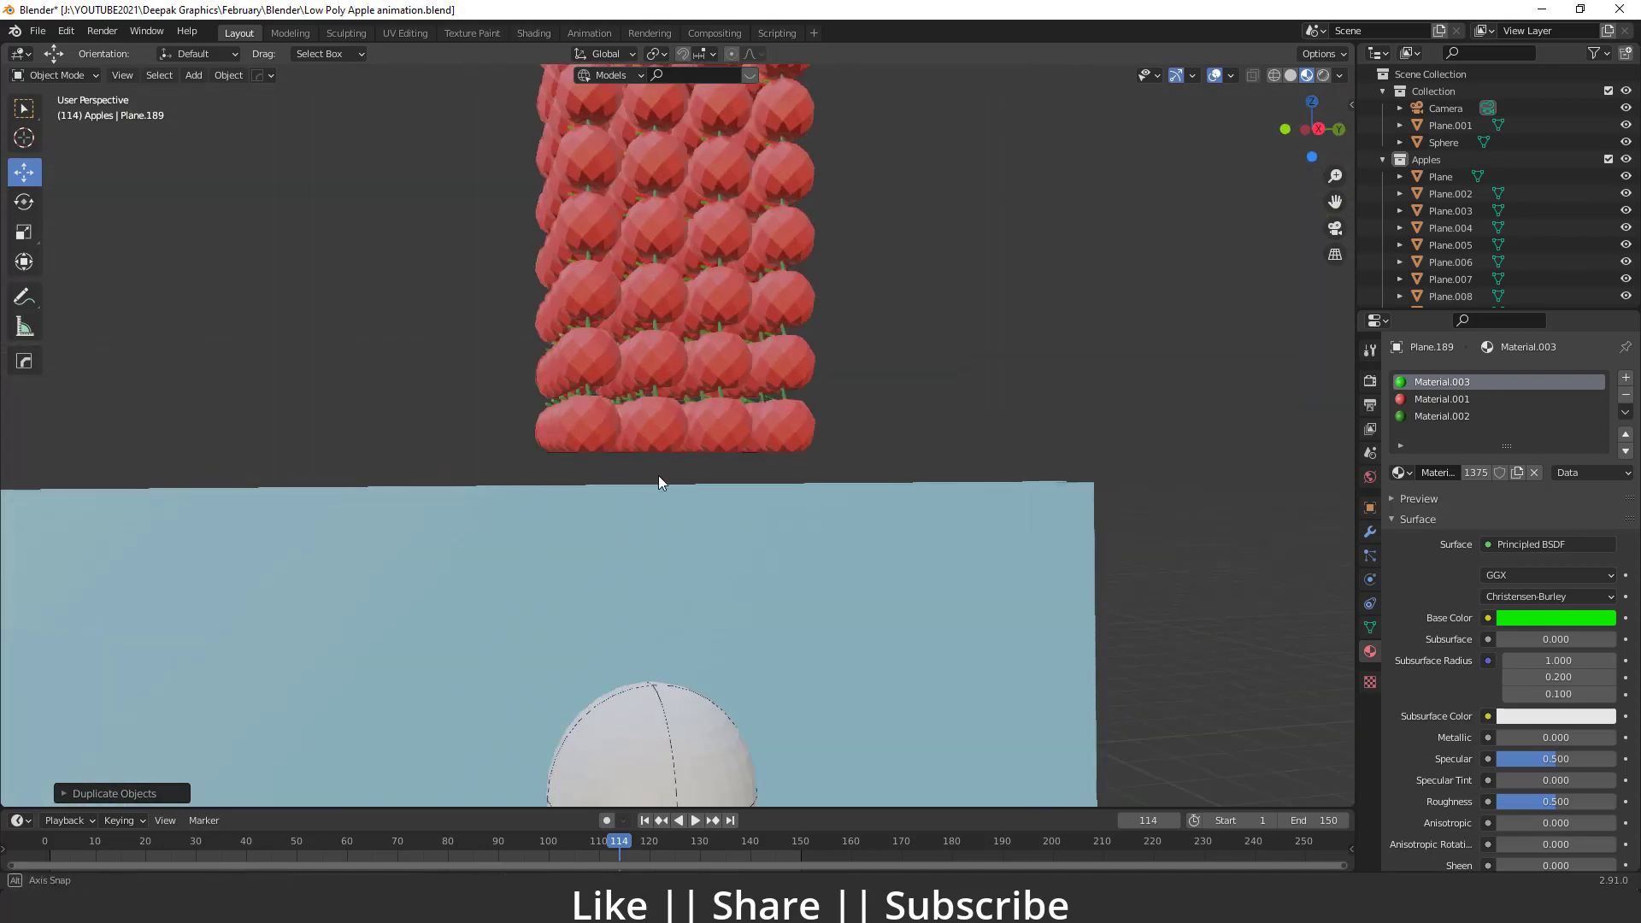